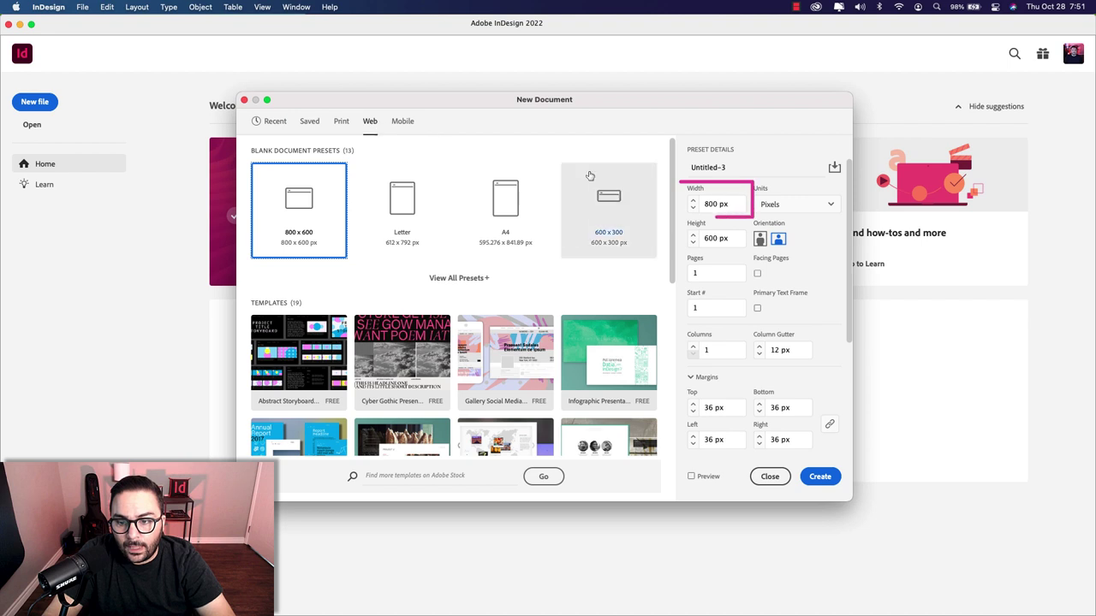
- Set the new web document's width and height to 1080 px each
triple_click(714, 204)
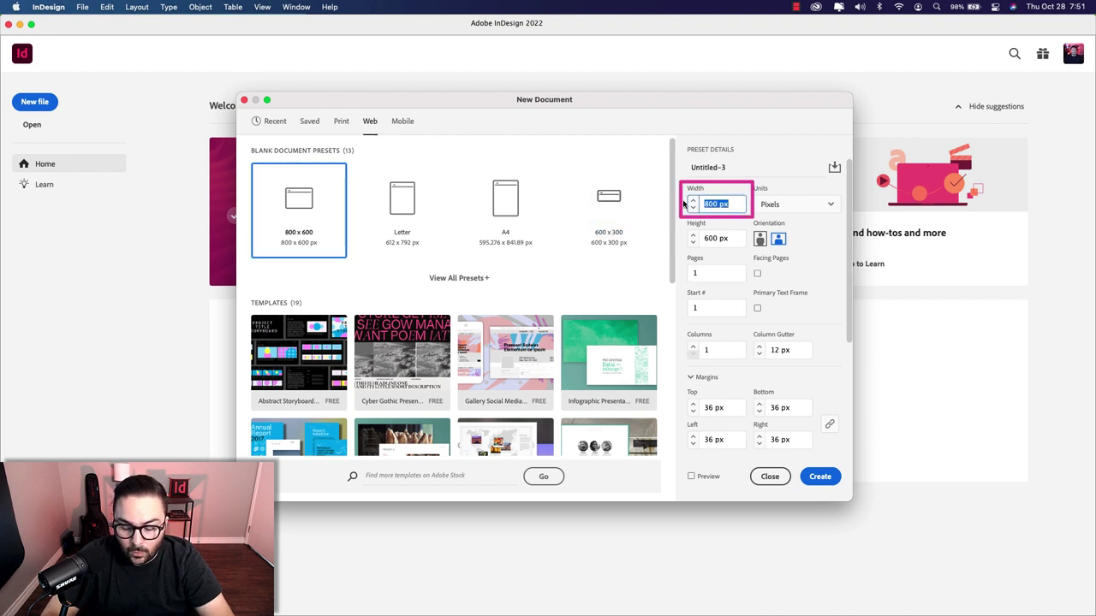
text(1080)
key(Tab)
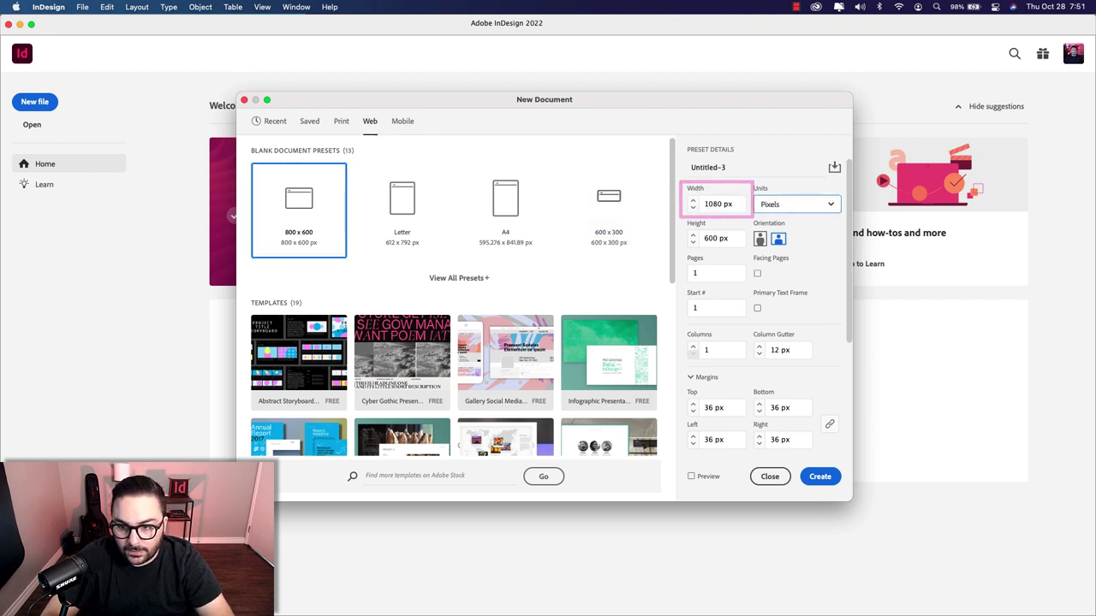
key(Tab)
text(1080)
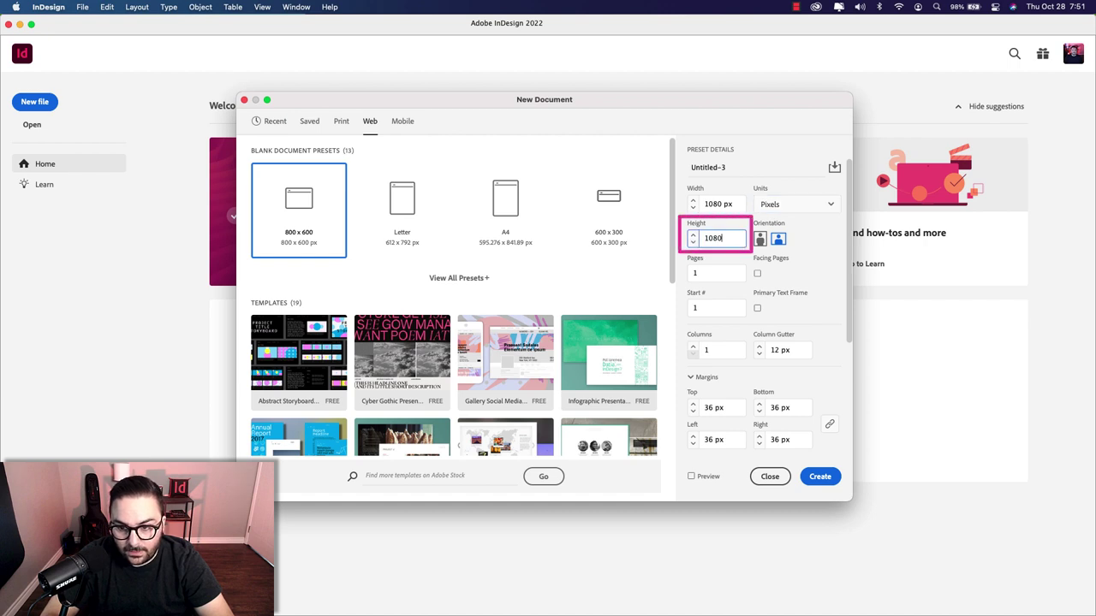
key(Tab)
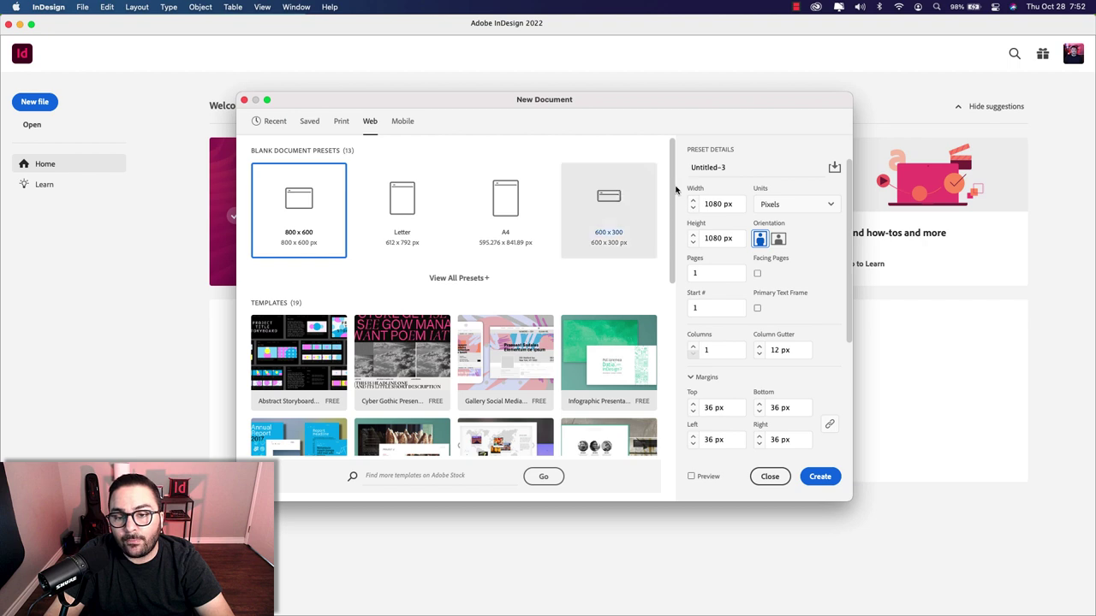
- Set the page count to 10 with facing pages off and create the document
drag(586, 106, 566, 100)
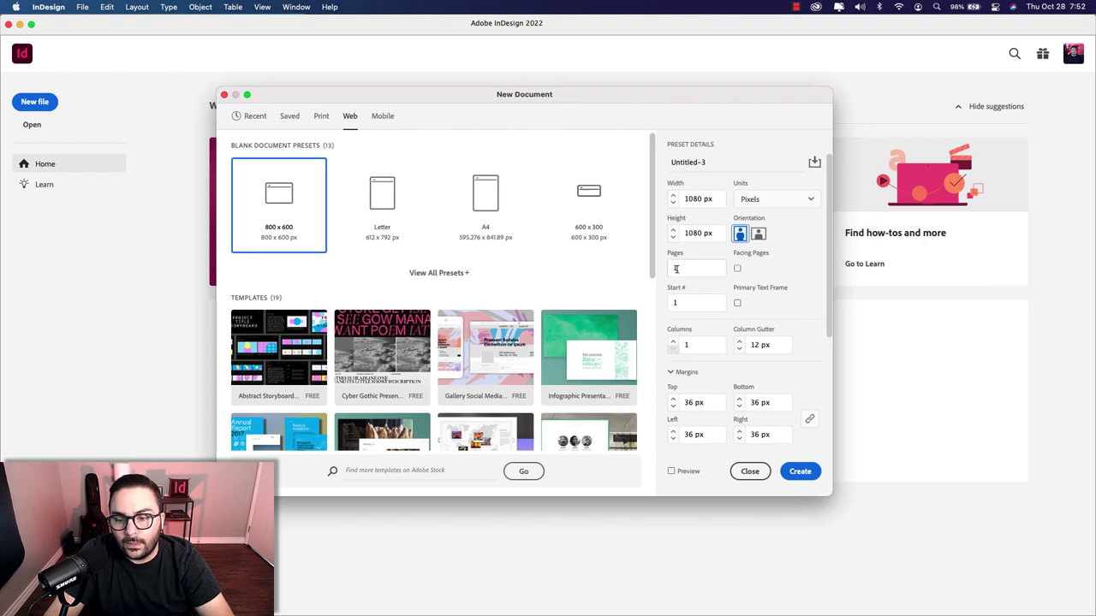
key(Tab)
text(10)
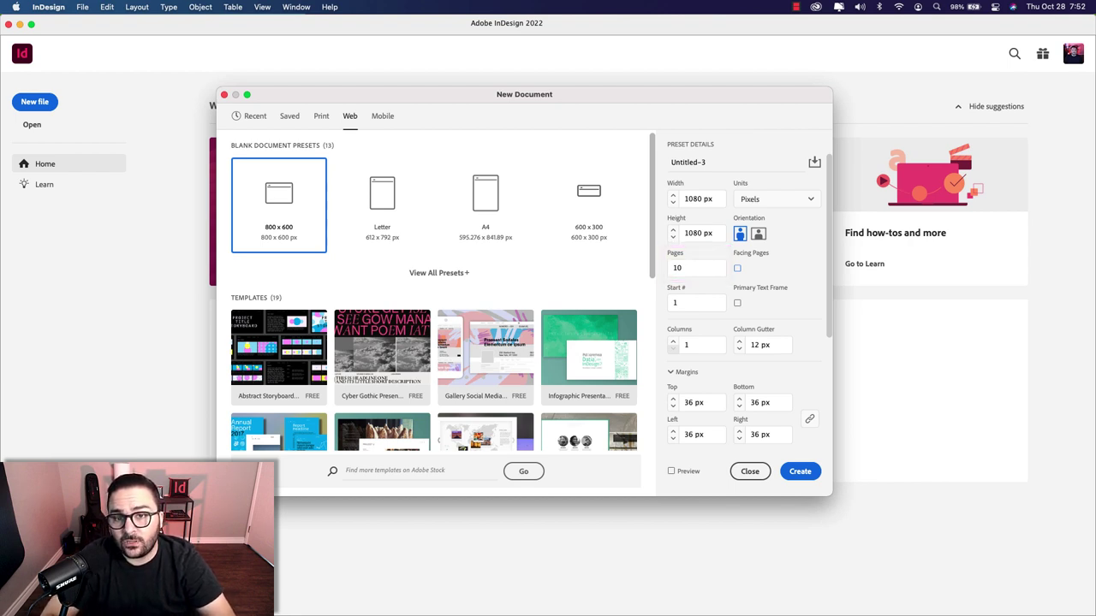
click(737, 270)
click(738, 269)
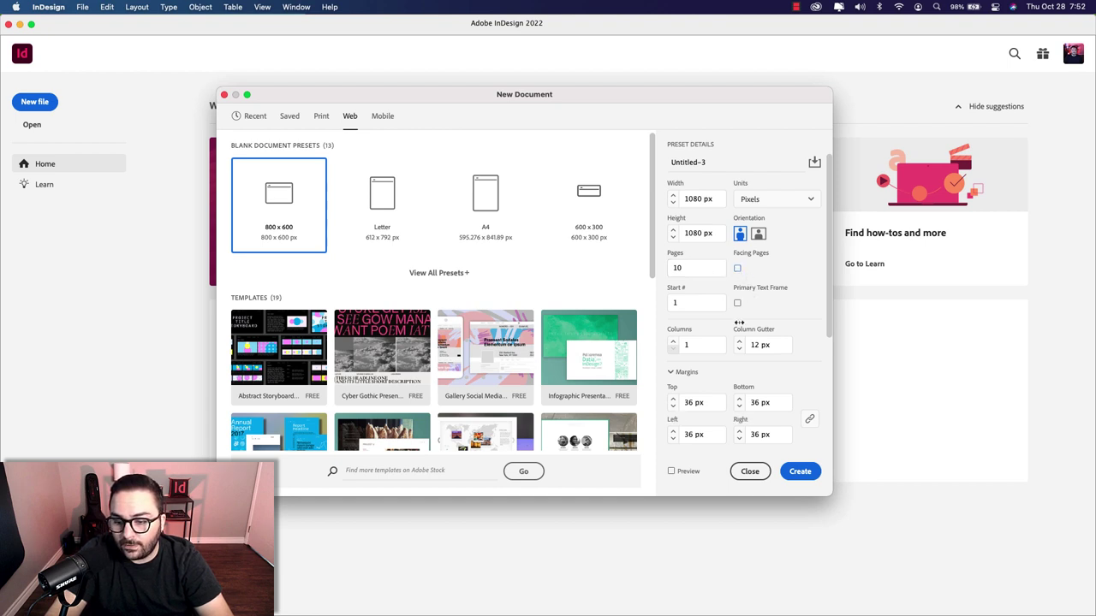
click(803, 471)
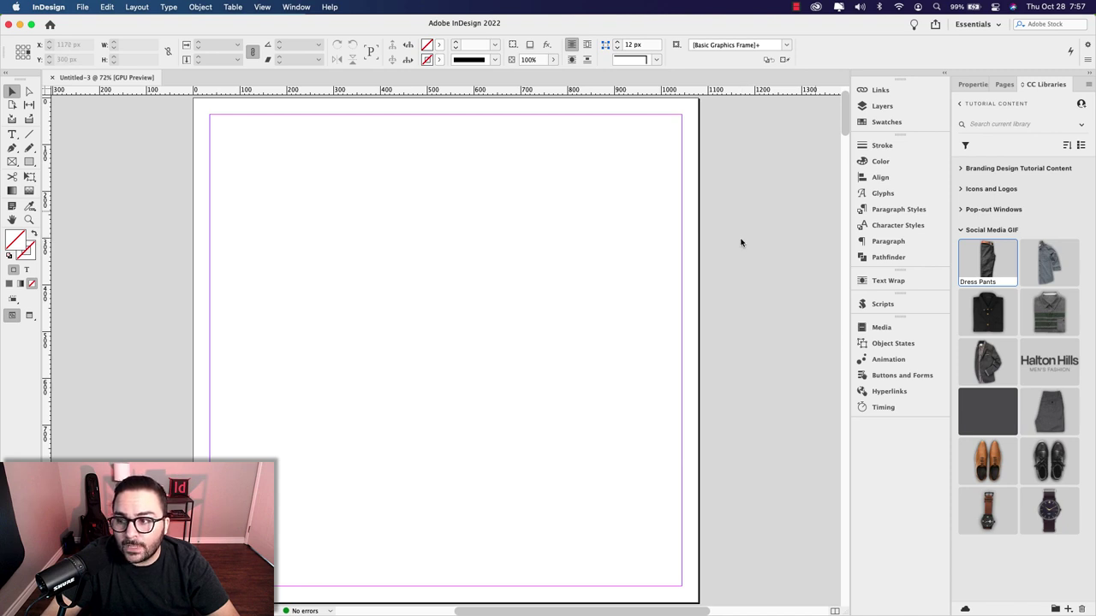
- Open the A-Parent page and draw a 1080 x 1080 px rectangle frame covering the whole page
click(1011, 85)
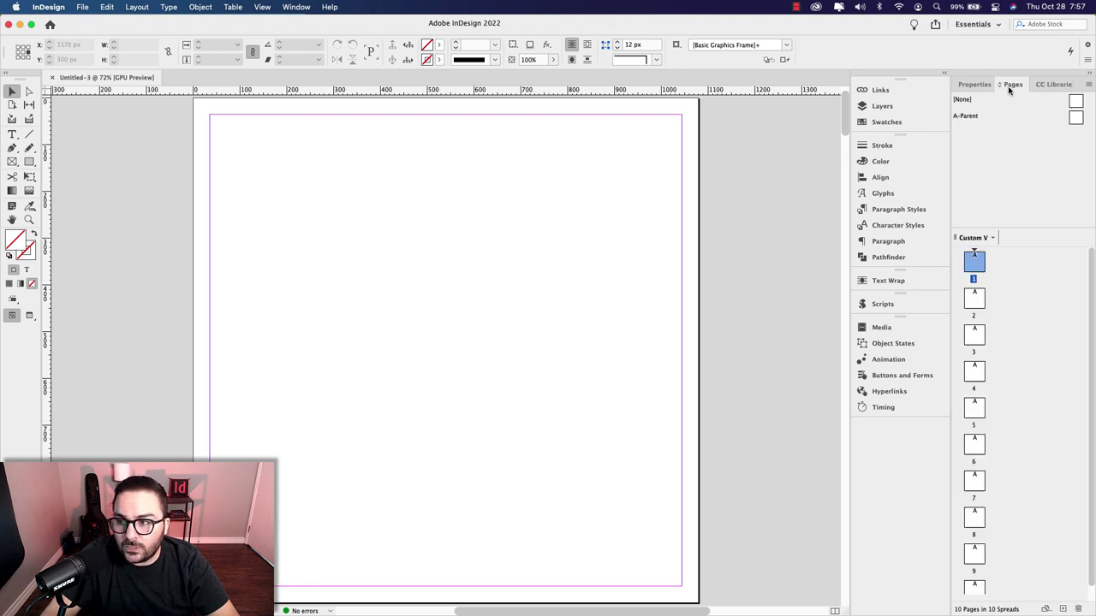
click(1076, 119)
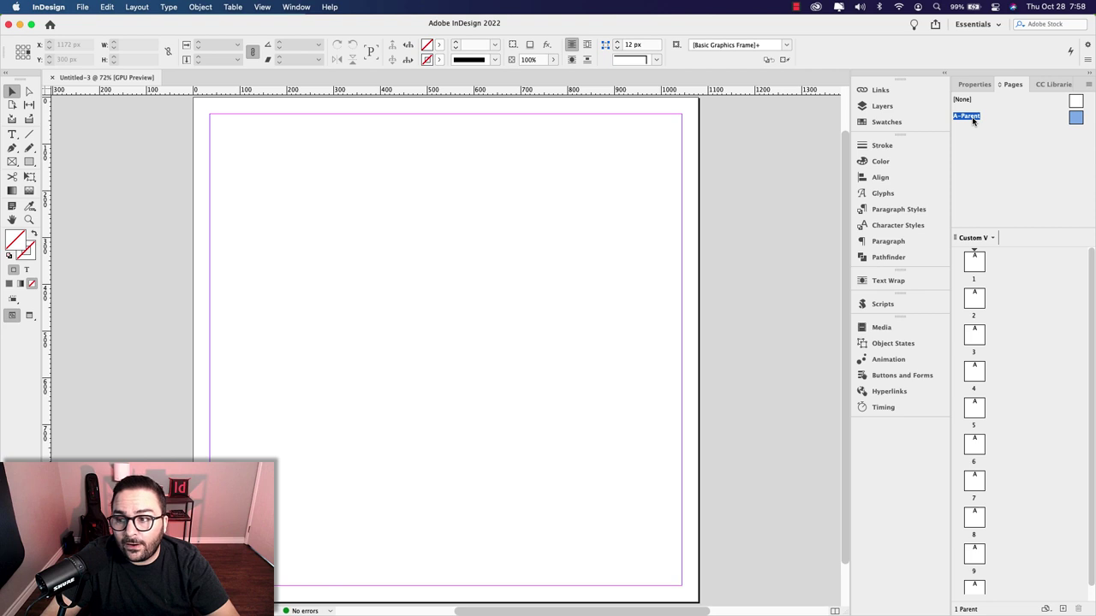
double_click(1074, 120)
click(1052, 84)
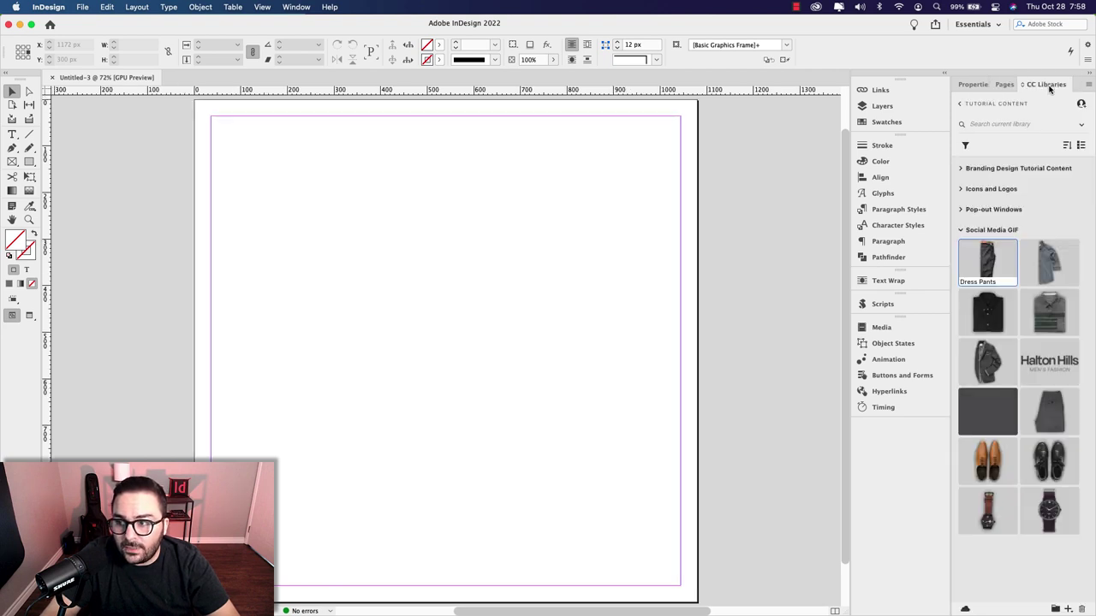
click(11, 164)
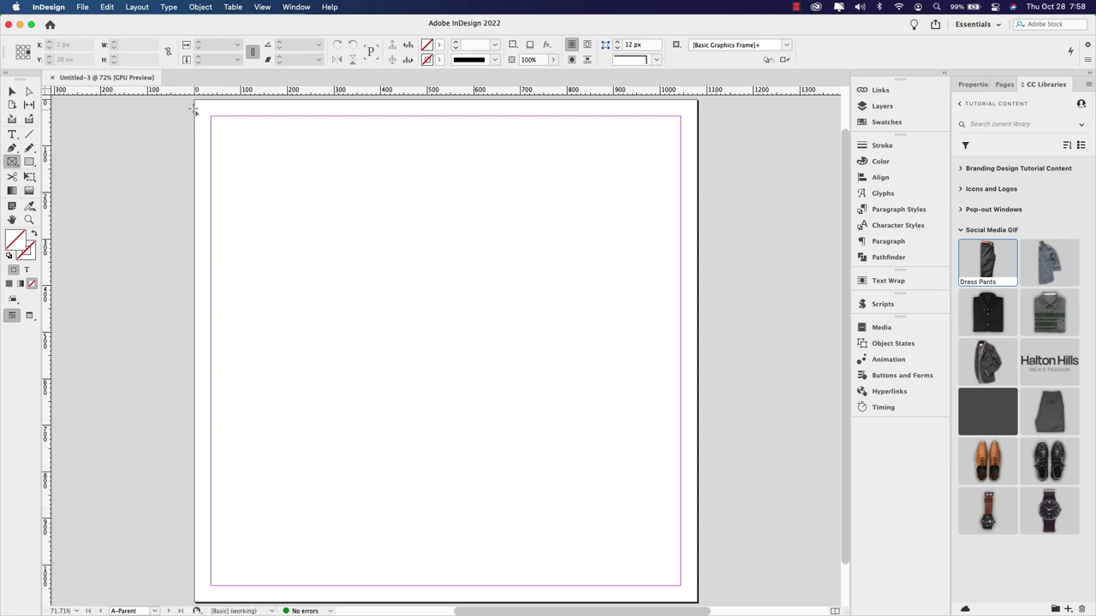
drag(194, 103, 698, 602)
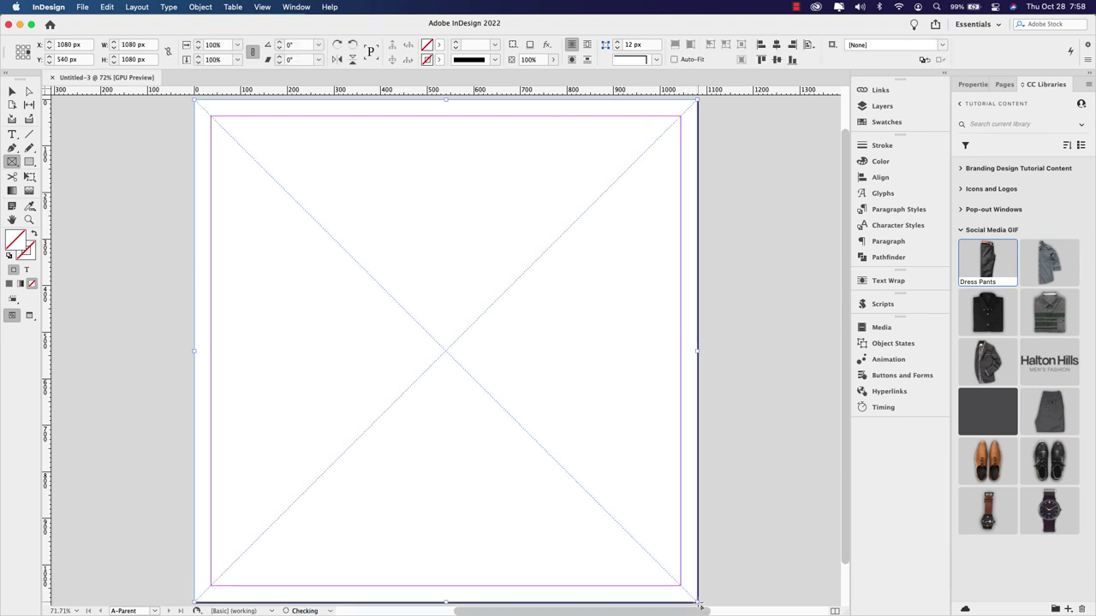
click(19, 91)
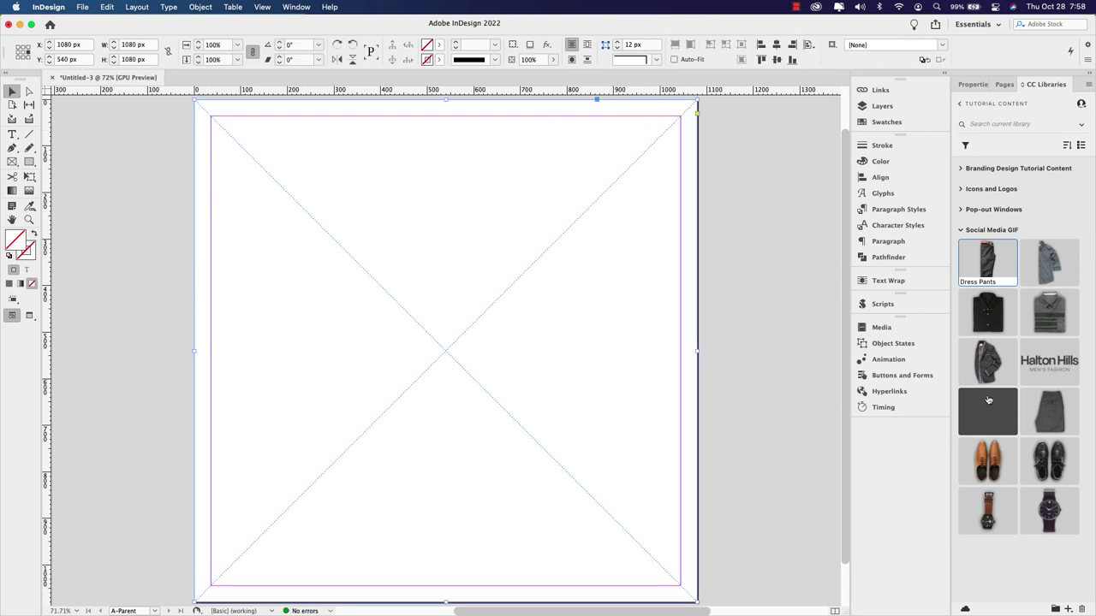
- Fill the background frame with the library's dark grey PANTONE P 179-13 U swatch at a 25% tint
click(993, 414)
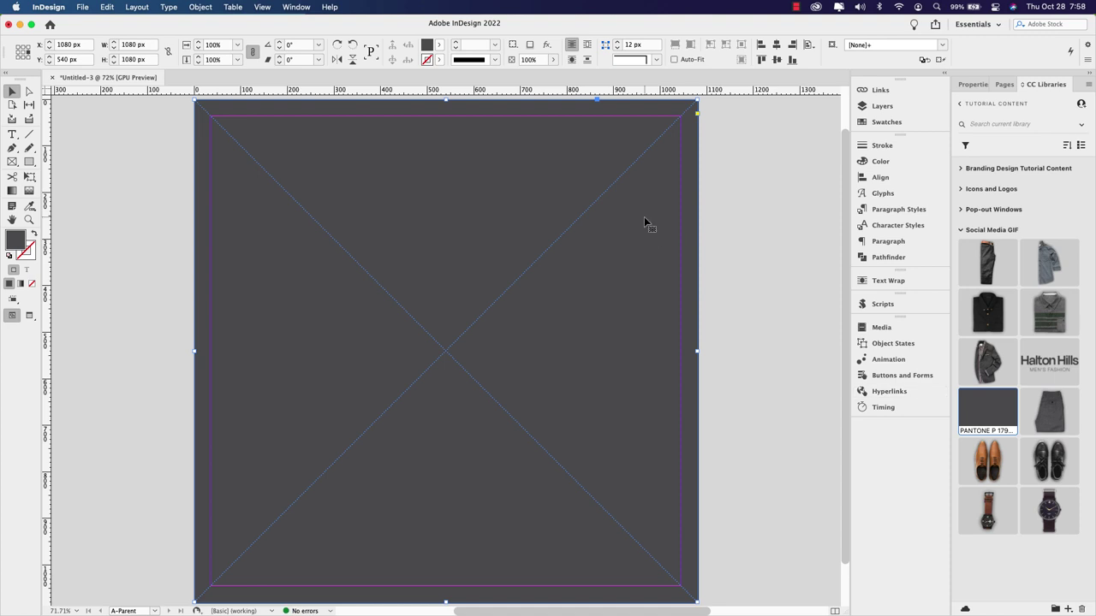
click(881, 125)
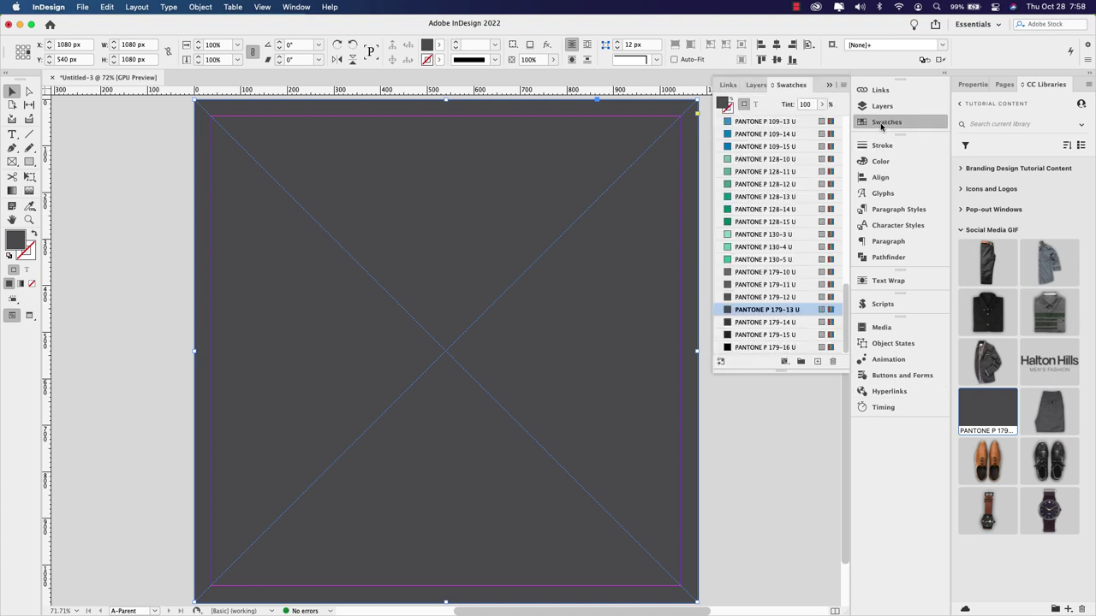
click(805, 104)
text(25)
key(Return)
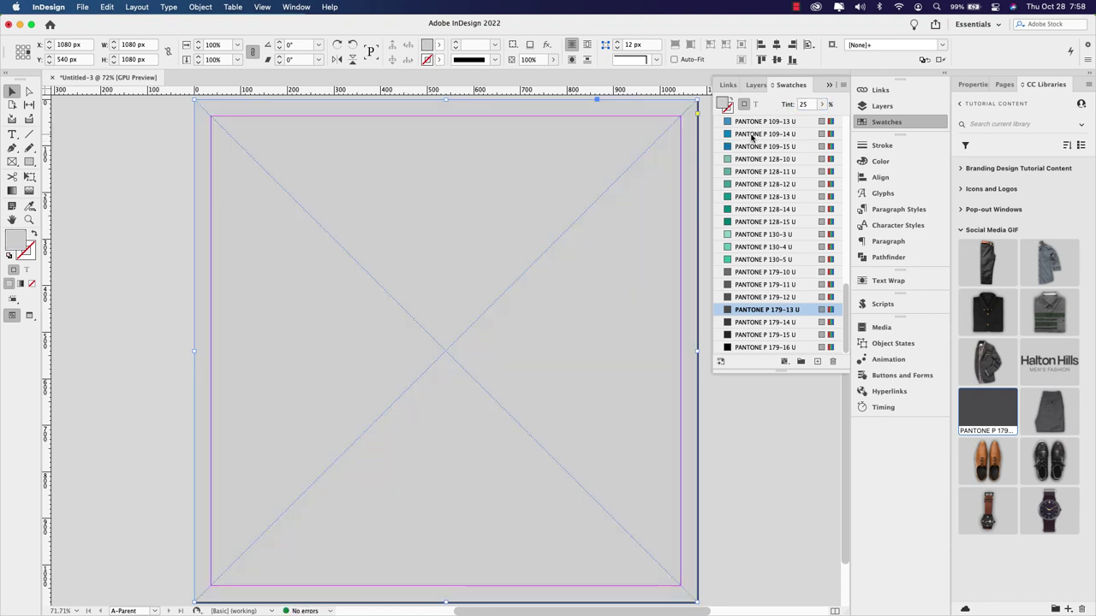
- Return to page 1 and place the Jacket image from the Social Media GIF library group on the pasteboard beside it
click(1005, 86)
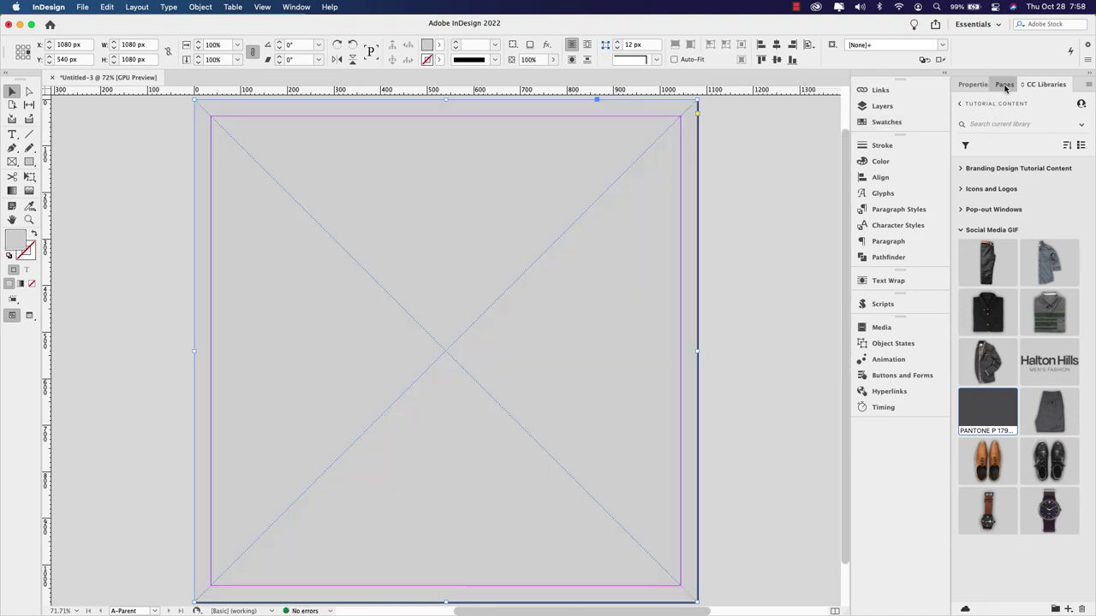
click(1005, 86)
double_click(977, 258)
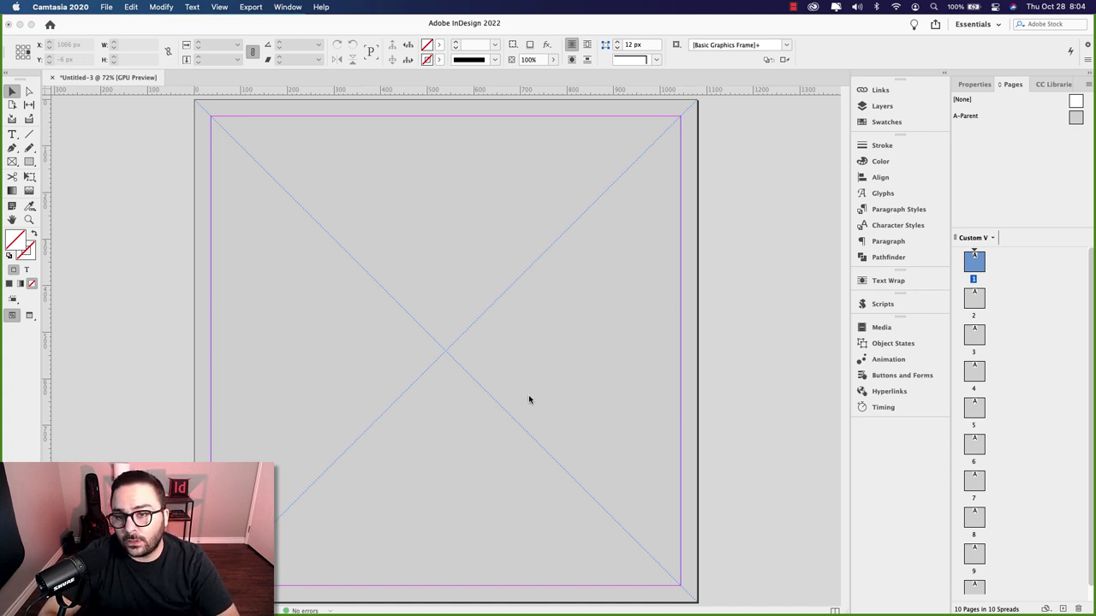
click(1036, 87)
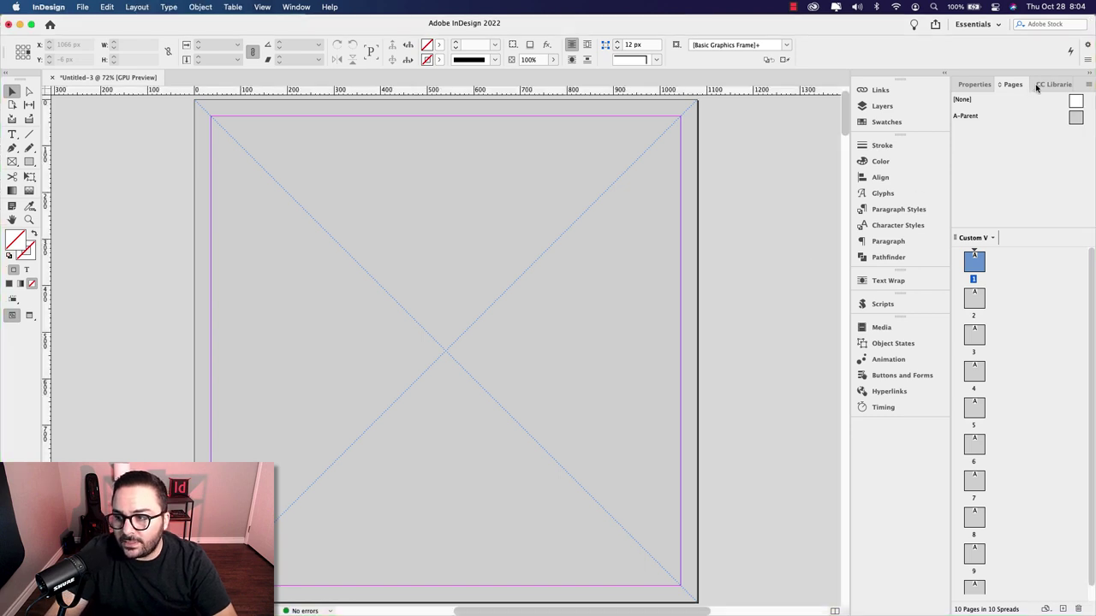
click(1036, 87)
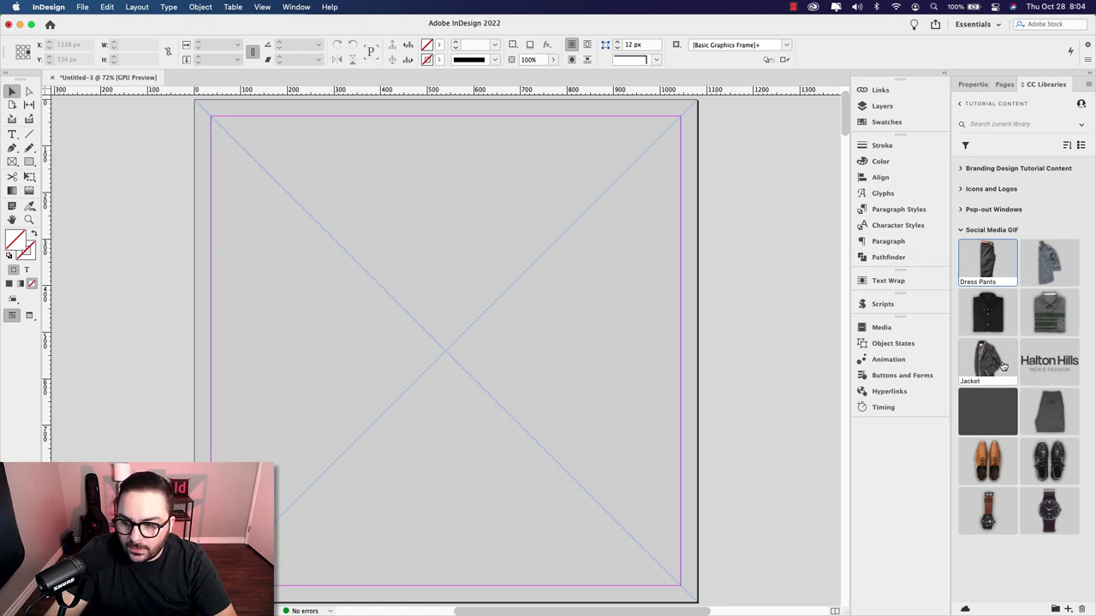
drag(993, 366, 730, 270)
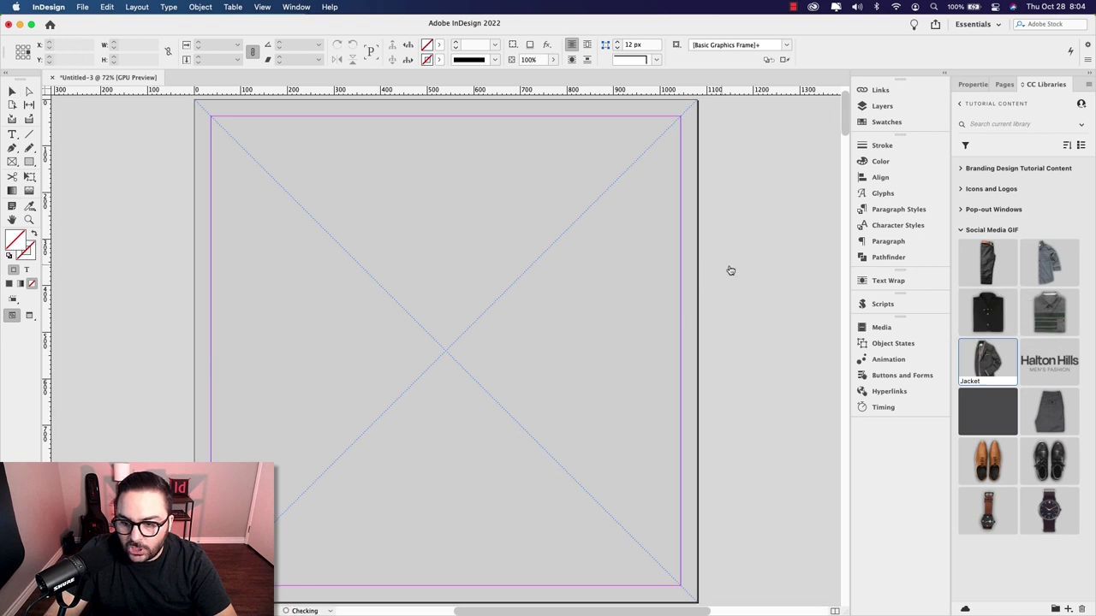
click(739, 220)
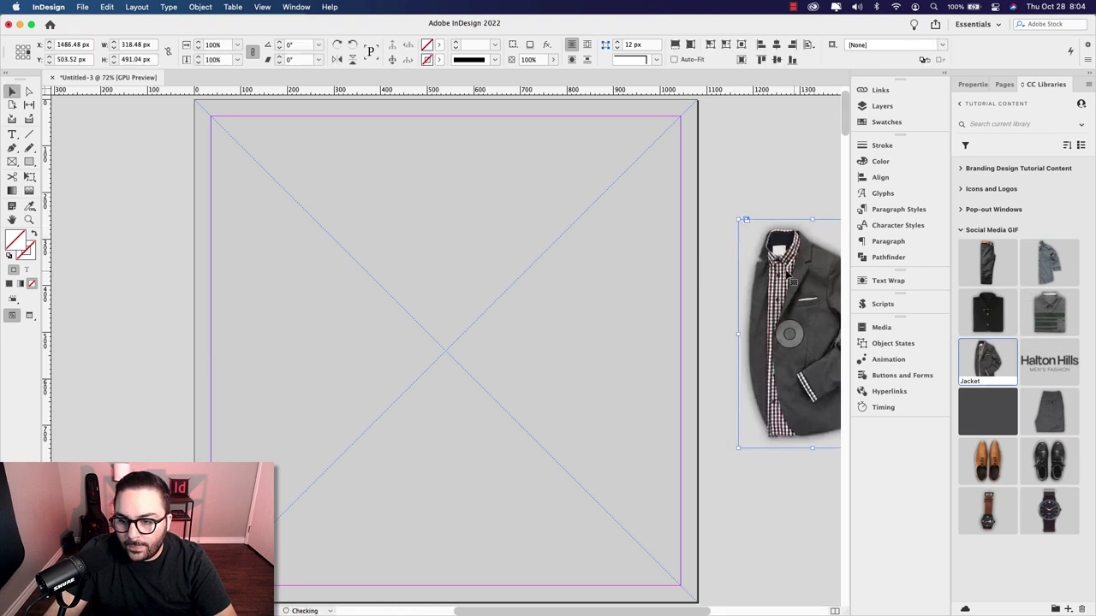
- Move the jacket into the page's upper right area and enlarge it to about 327 x 504 px
scroll(650, 271, right, 2)
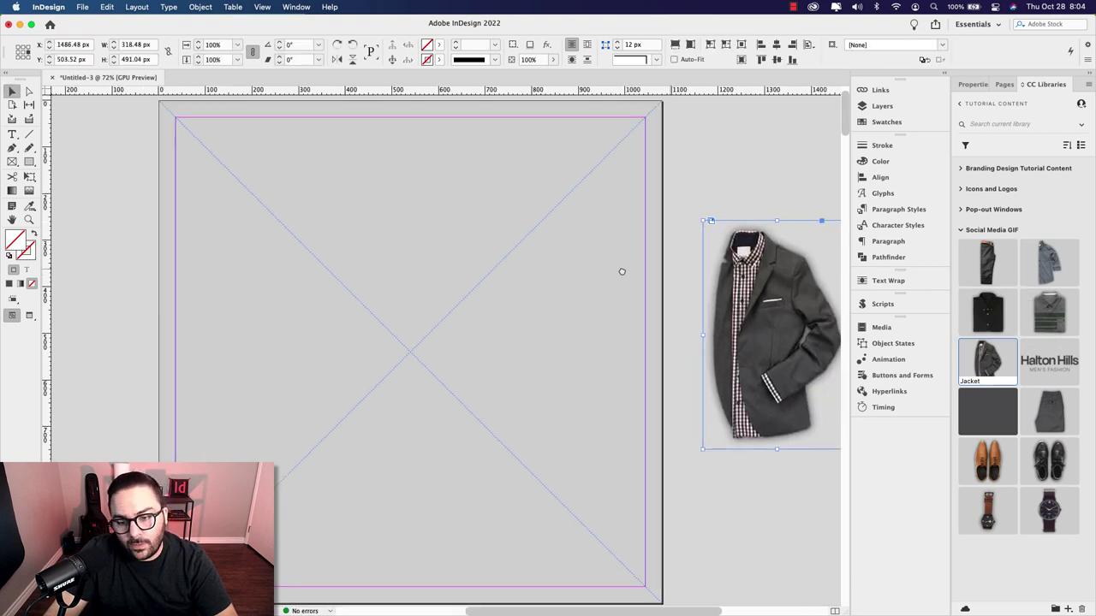
scroll(622, 272, right, 3)
drag(758, 298, 529, 210)
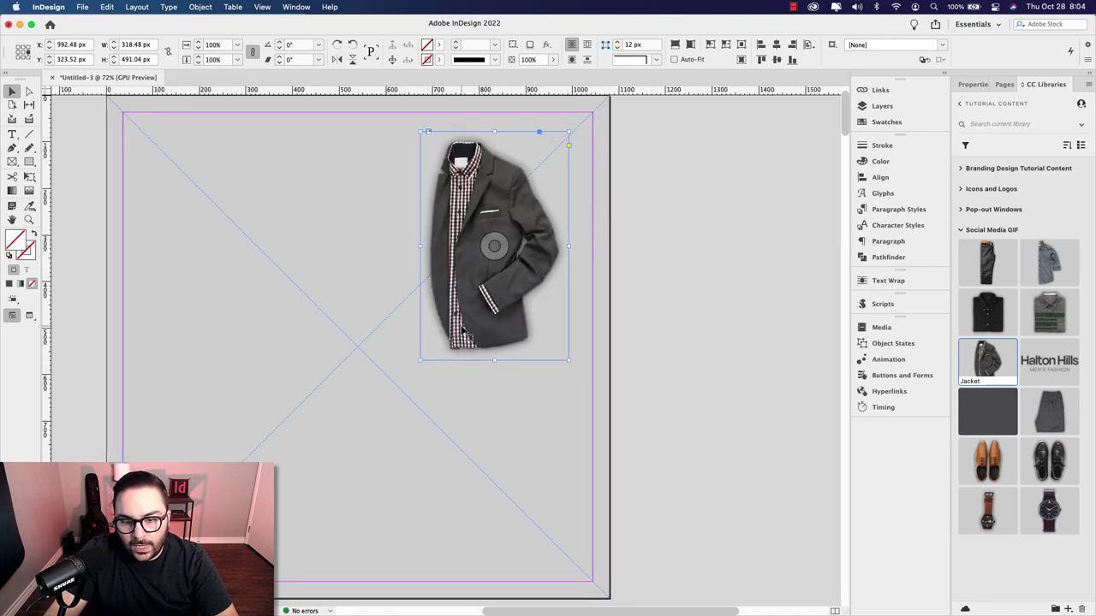
drag(463, 333, 470, 332)
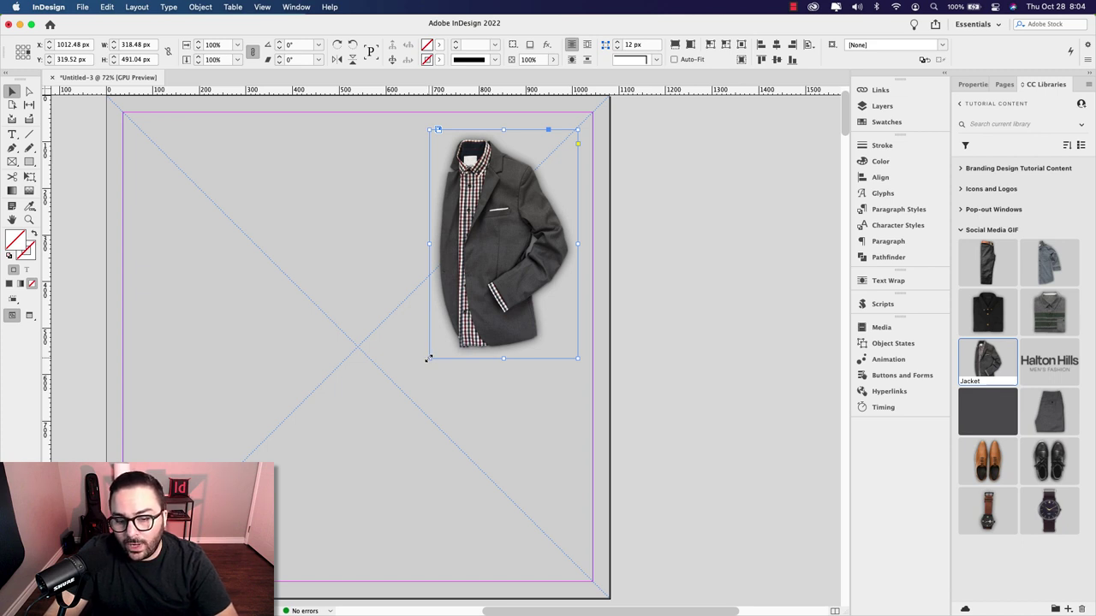
mouse_move(428, 358)
mouse_down()
mouse_move(462, 337)
mouse_move(436, 340)
mouse_move(428, 356)
mouse_up()
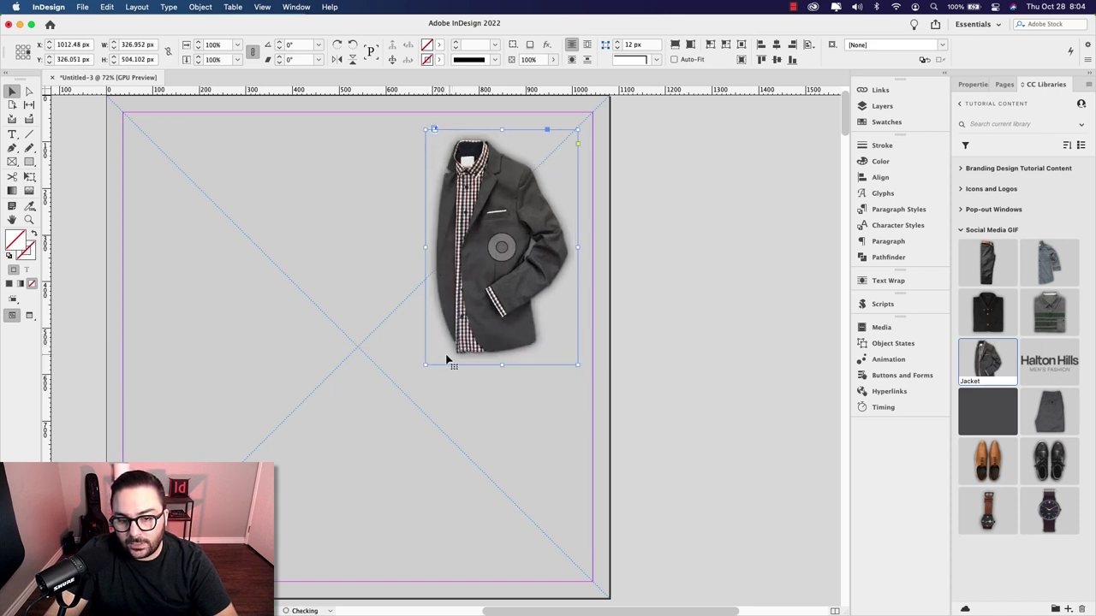
click(647, 295)
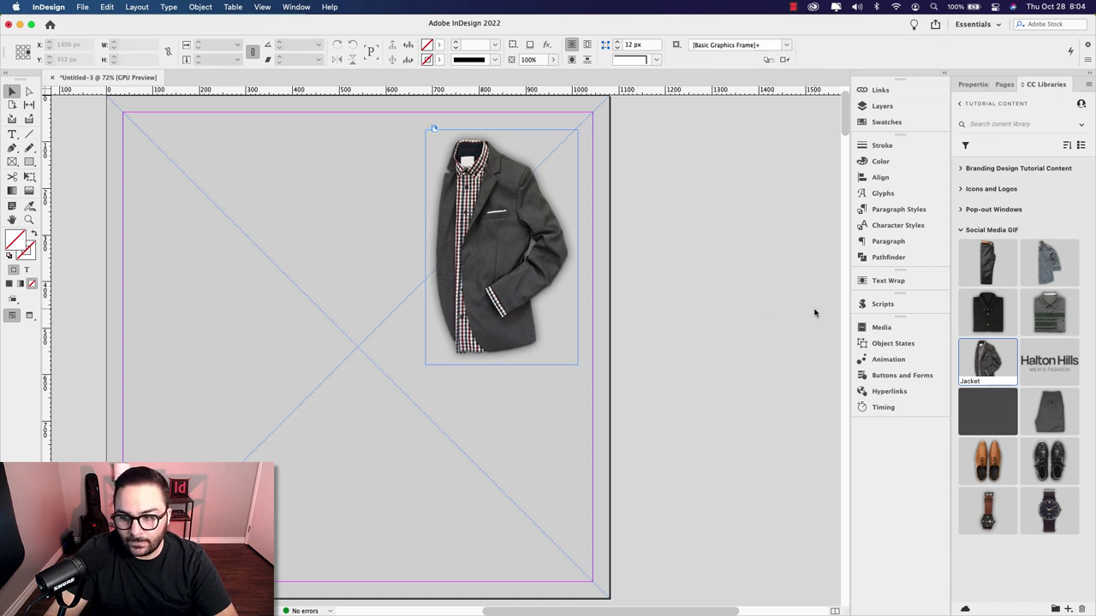
- Place the Dress Pants image from the library and position it along the left side of page 1
drag(986, 273, 675, 242)
drag(726, 289, 205, 263)
drag(193, 209, 194, 210)
click(642, 280)
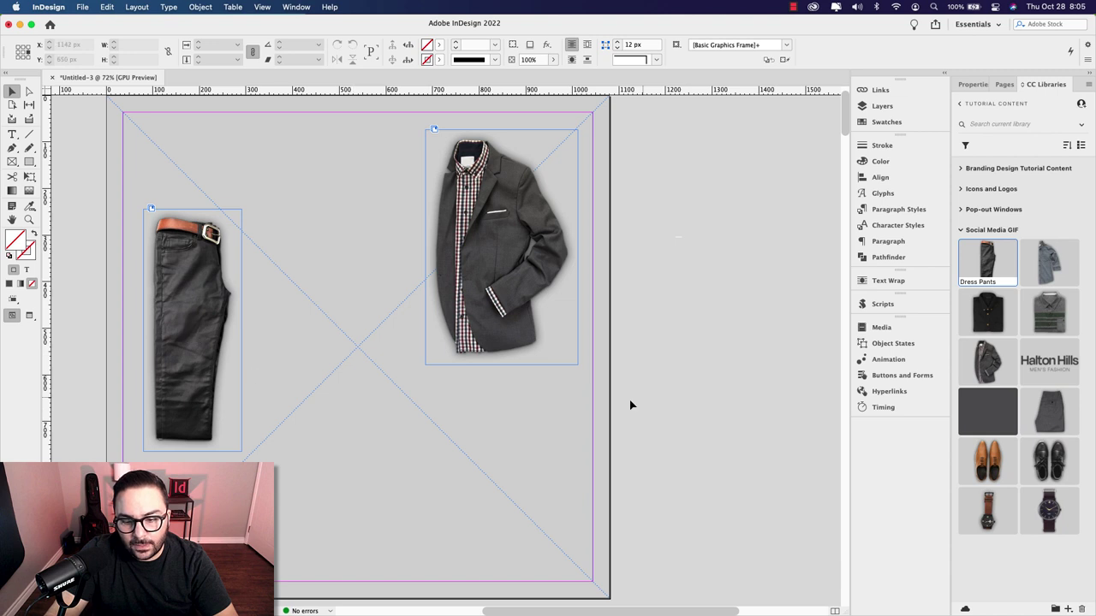
- Place the Dress Shirt 2 image from the library and position it horizontally centred near the bottom of page 1
scroll(601, 386, left, 2)
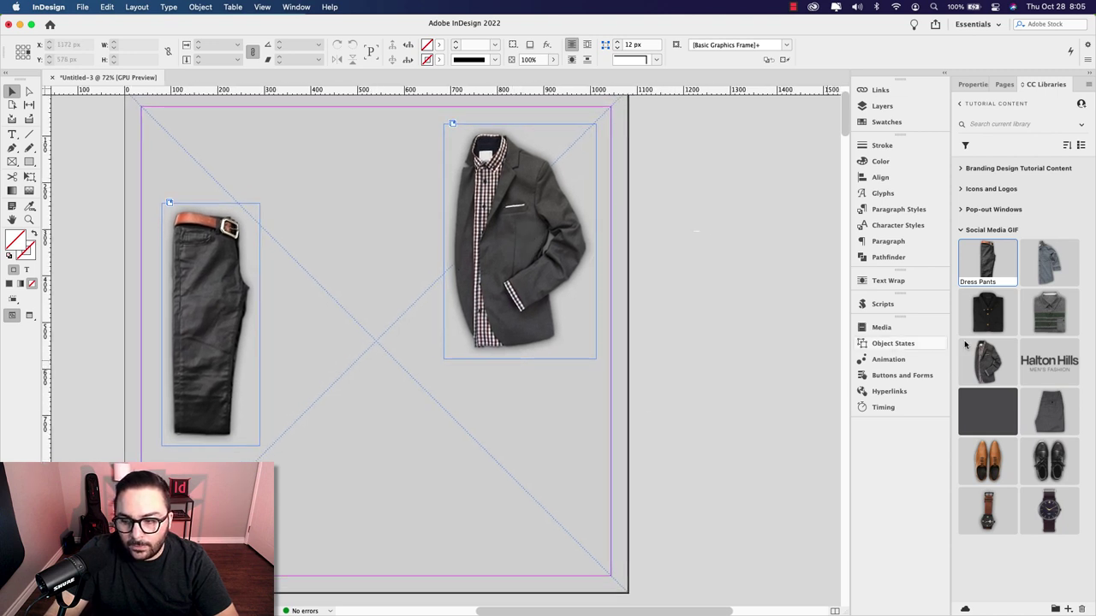
drag(986, 318, 351, 209)
click(599, 253)
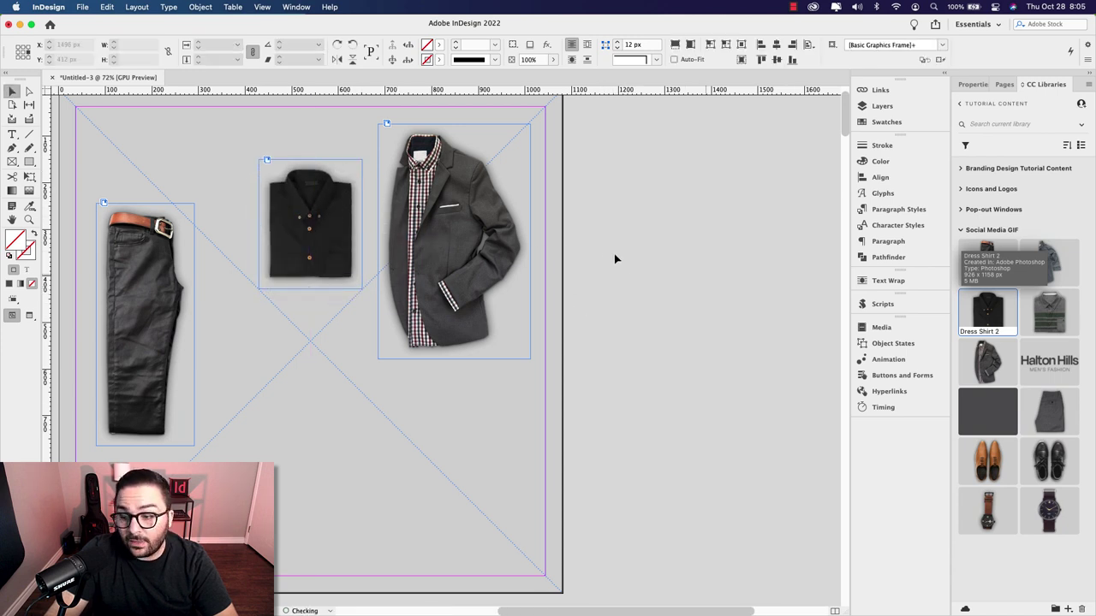
drag(1053, 316, 337, 511)
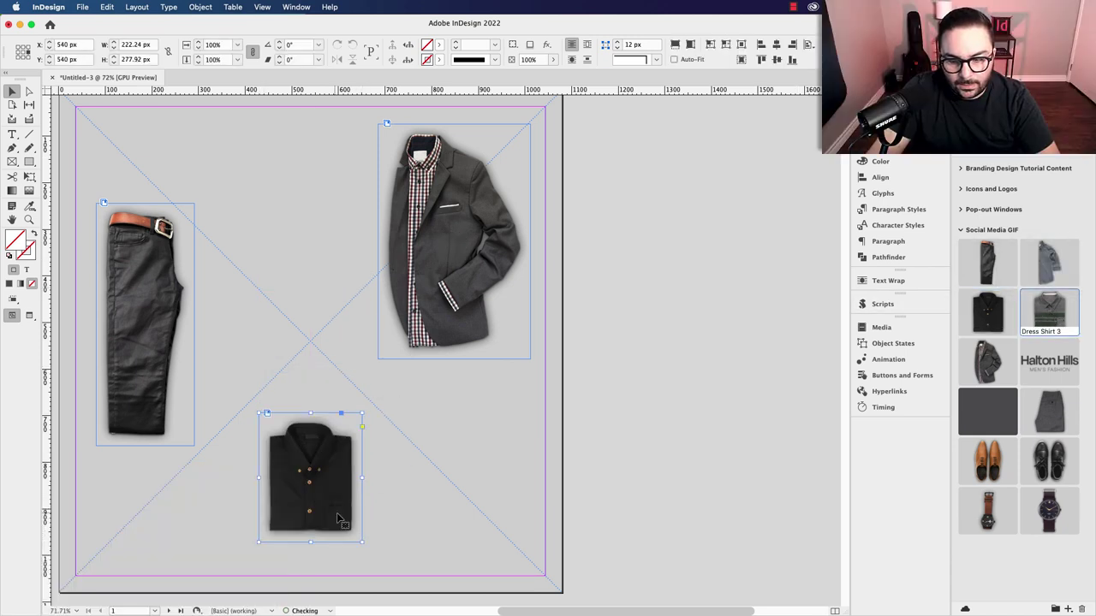
- Place the Dress Shirt 3 image between the pants and jacket near the page top, scaled down to about 211 x 267 px
drag(1034, 317, 658, 270)
drag(739, 321, 334, 198)
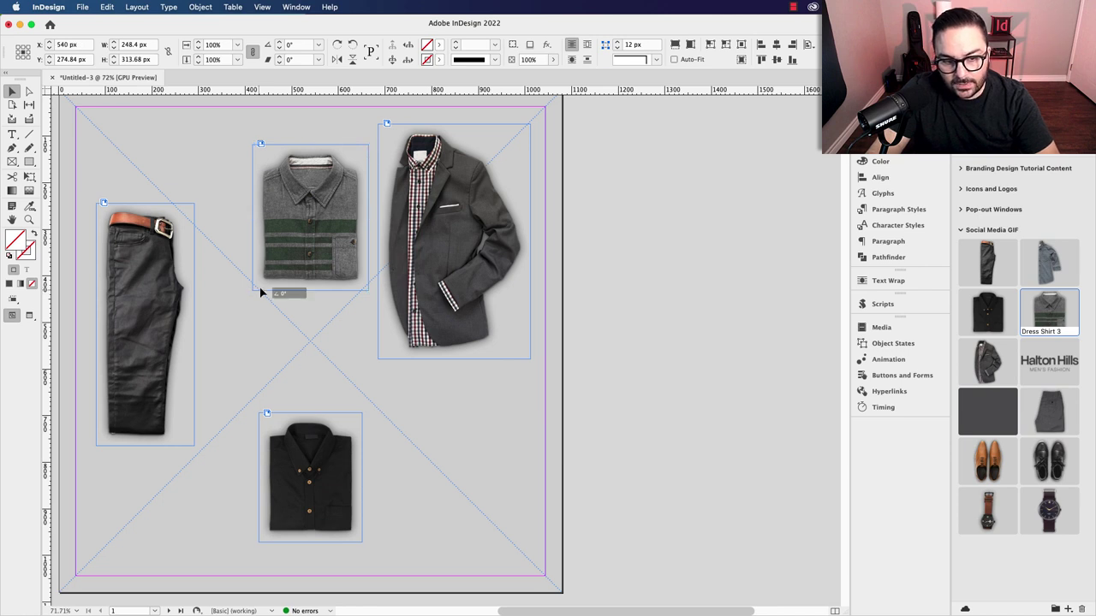
drag(252, 292, 270, 269)
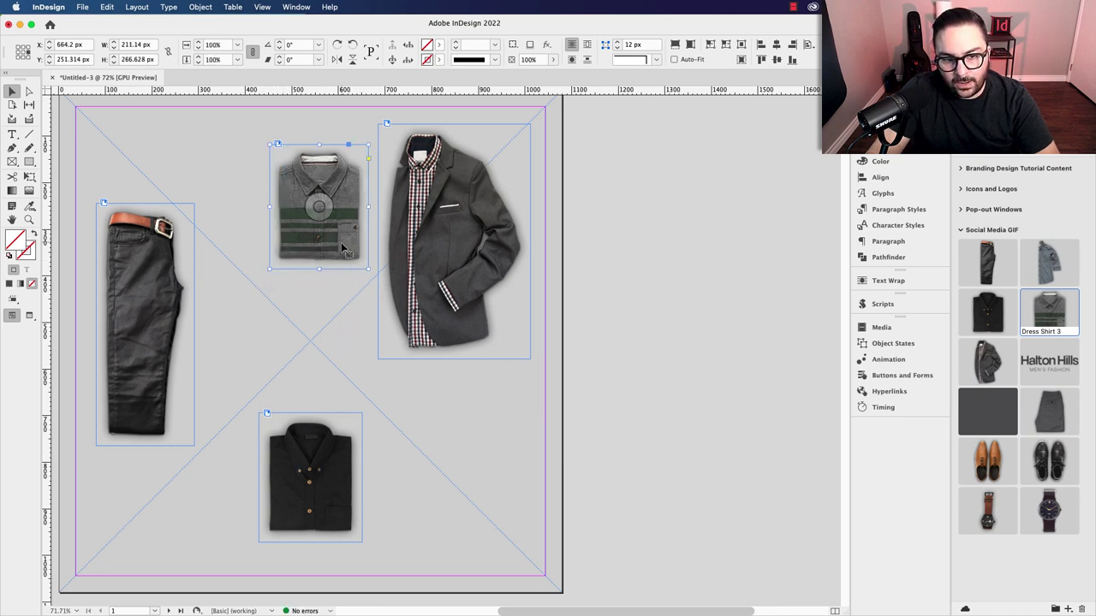
click(351, 426)
click(332, 250)
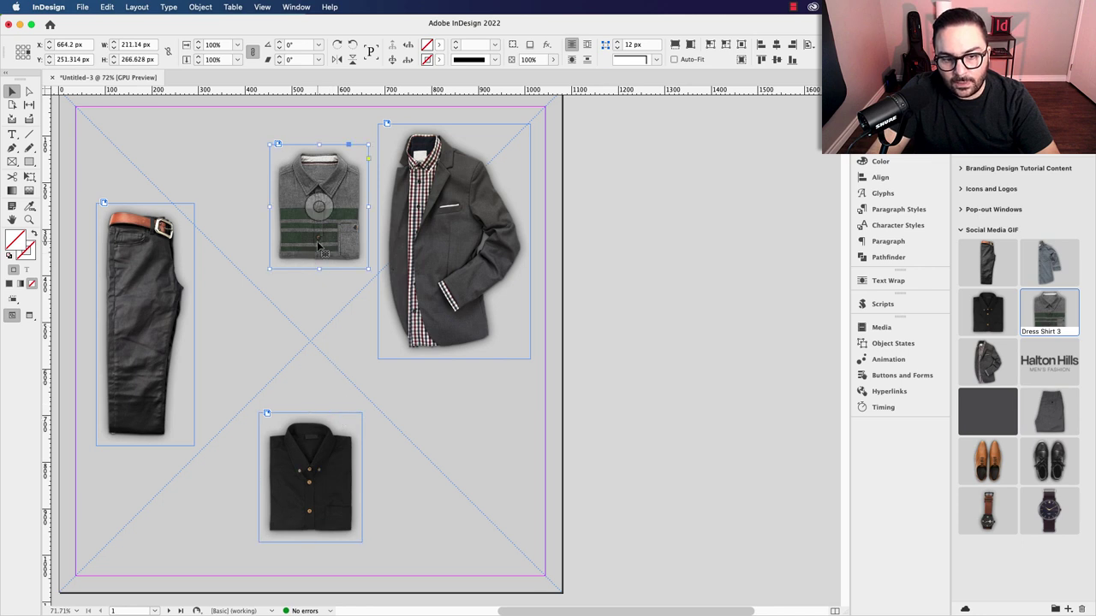
- Scale the grey striped shirt down to about 198 x 251 px and shift it slightly left and down
drag(269, 269, 270, 270)
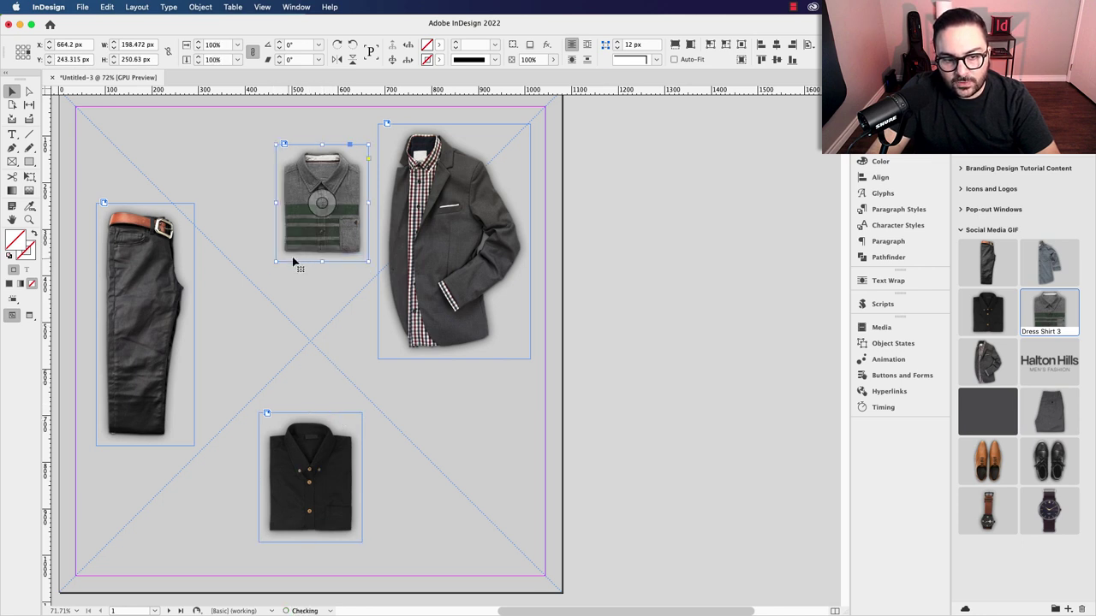
click(629, 282)
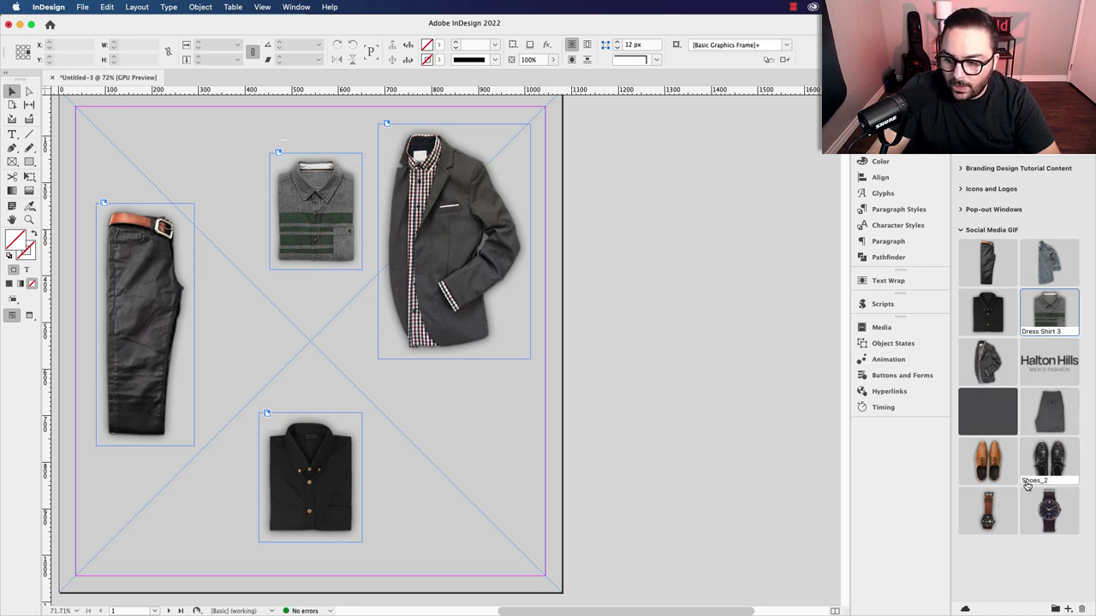
- Place the Shoes_1 image, scaled to about 158 x 224 px, between the dress pants and the black shirt, shifting the black shirt right
drag(987, 459, 655, 421)
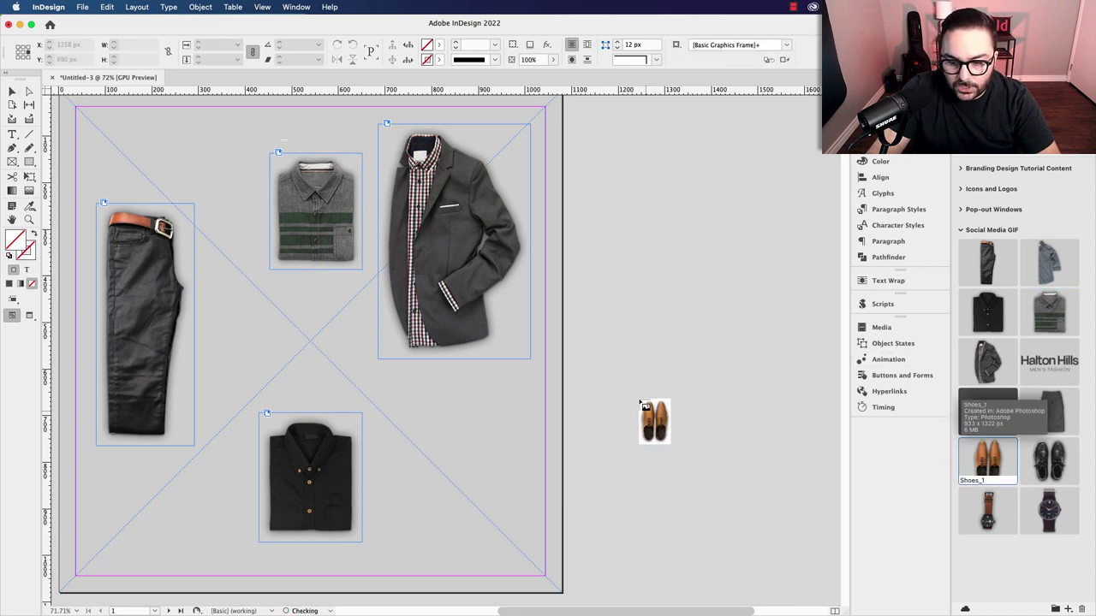
drag(737, 380, 701, 423)
drag(695, 458, 242, 432)
drag(320, 438, 350, 438)
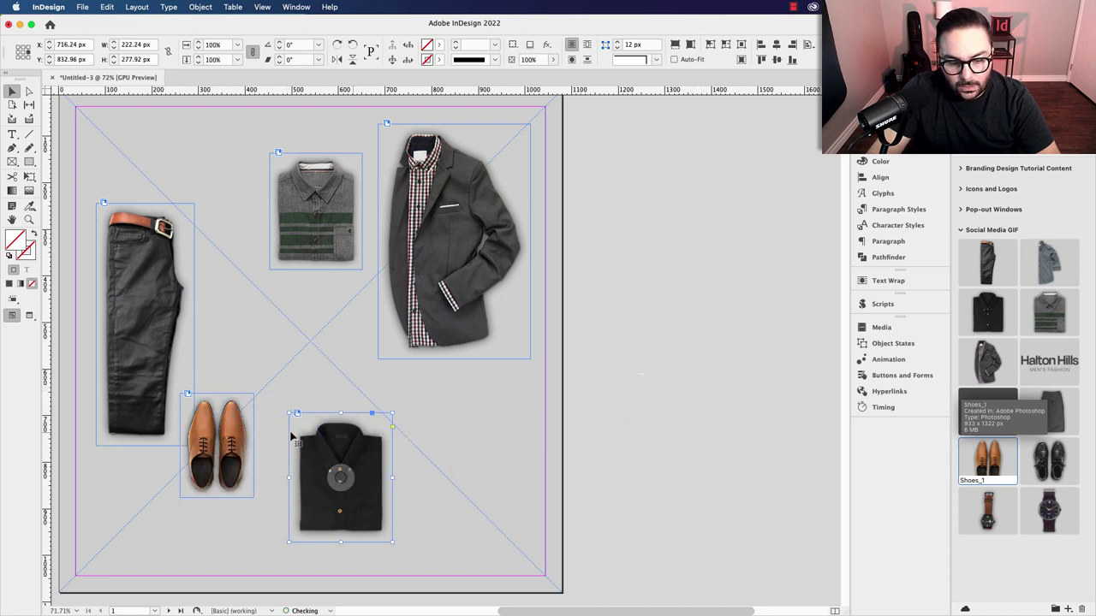
drag(244, 430, 275, 390)
- Place the Shoes_2 image below the dress pants at about 173 x 210 px, and scale the black shirt to about 192 x 240 px
drag(1064, 460, 604, 358)
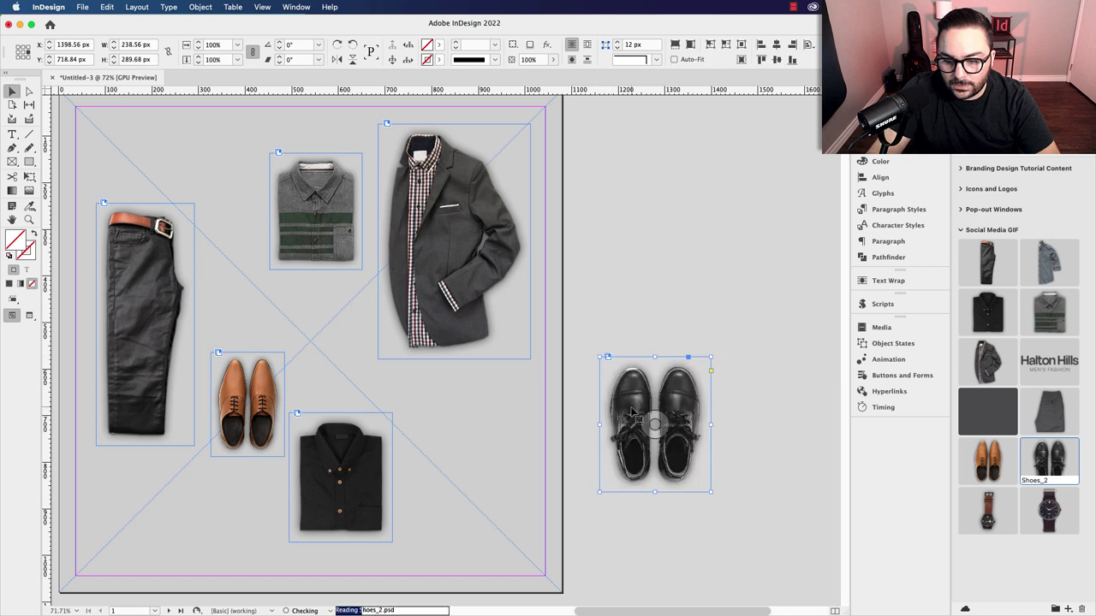
drag(711, 491, 267, 427)
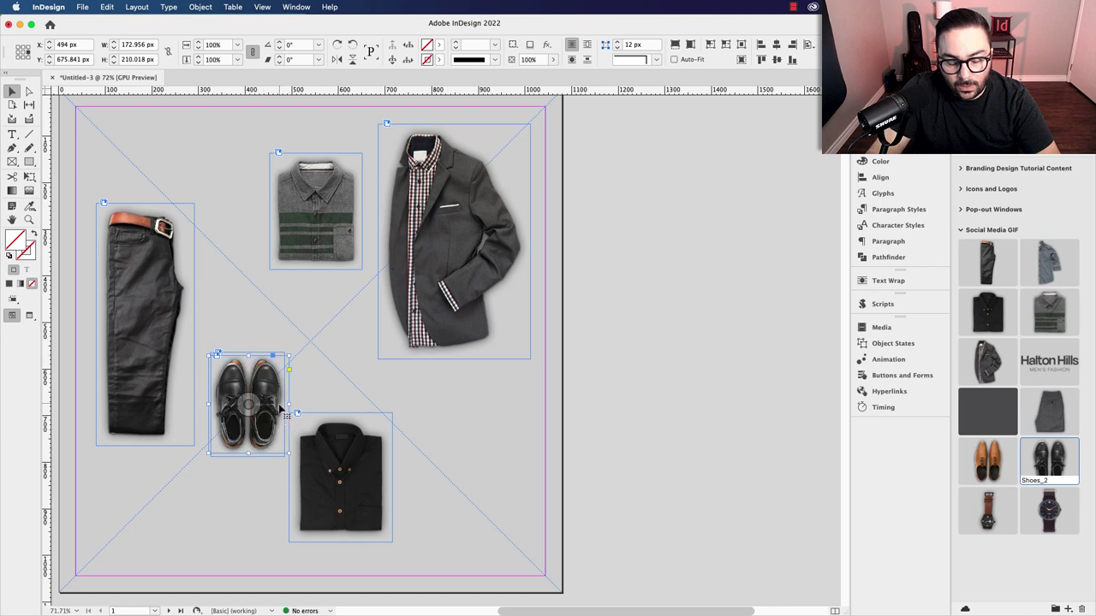
drag(276, 389, 181, 486)
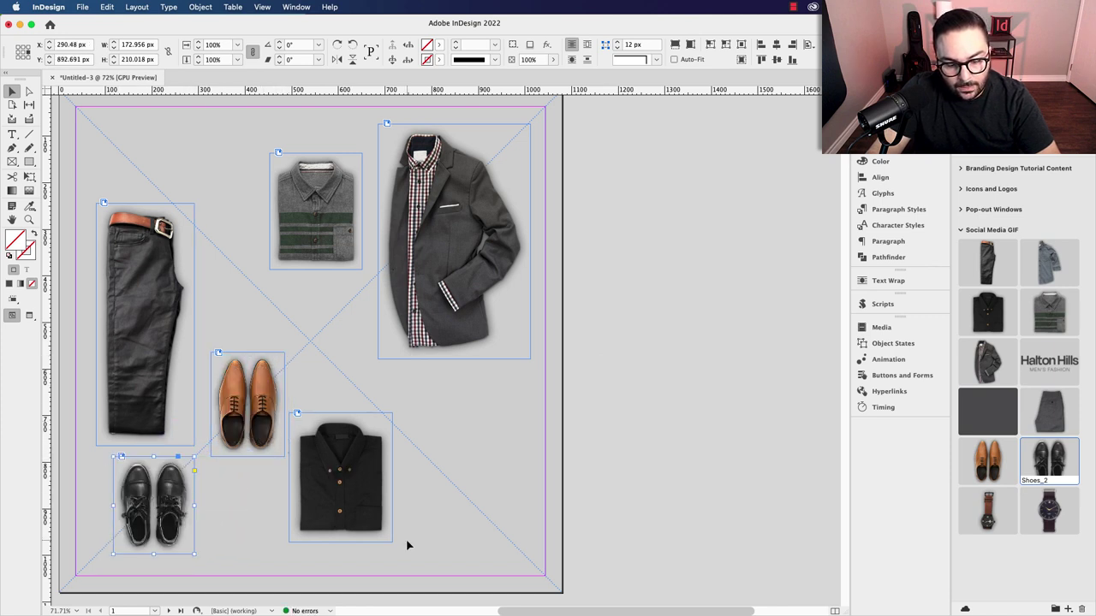
drag(393, 542, 358, 548)
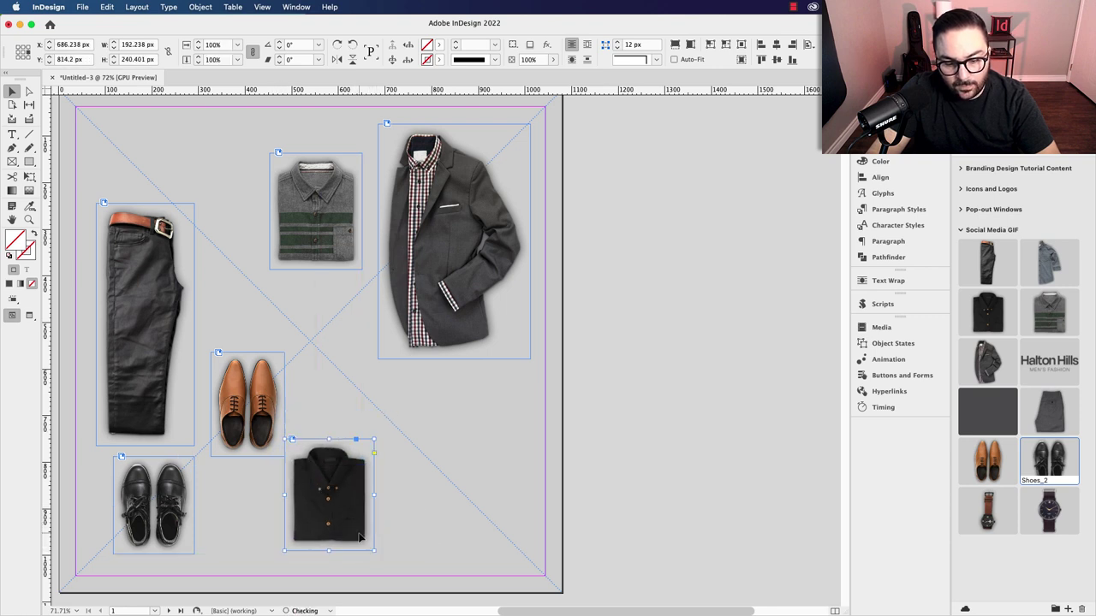
- Place the Dress Shirt image below the jacket at about 244 x 434 px and shift the black shirt slightly right
click(1060, 274)
drag(1048, 268, 727, 280)
click(636, 263)
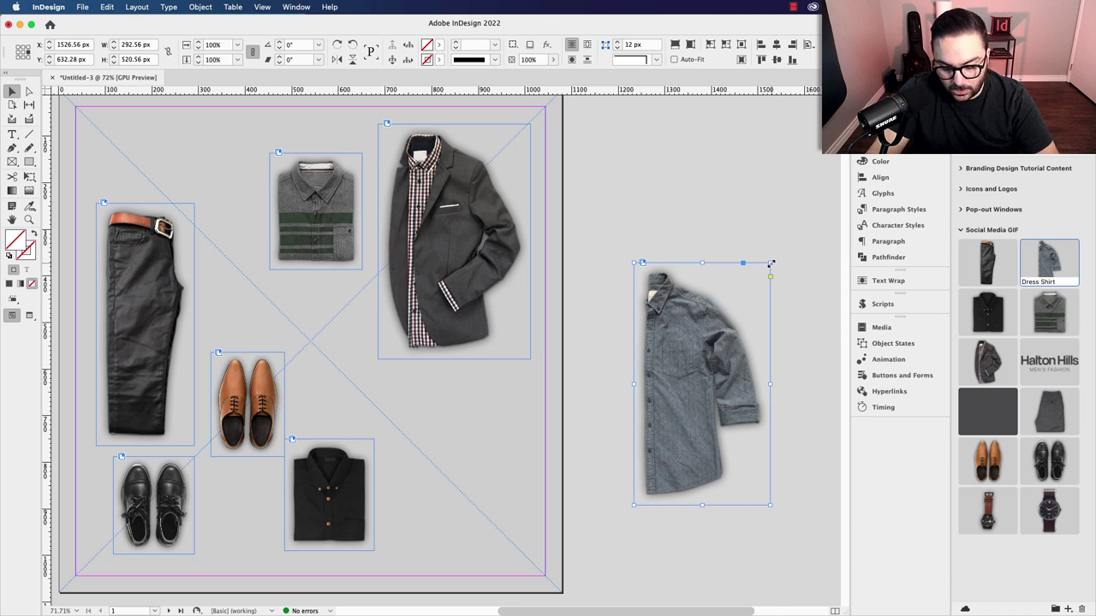
drag(771, 264, 732, 329)
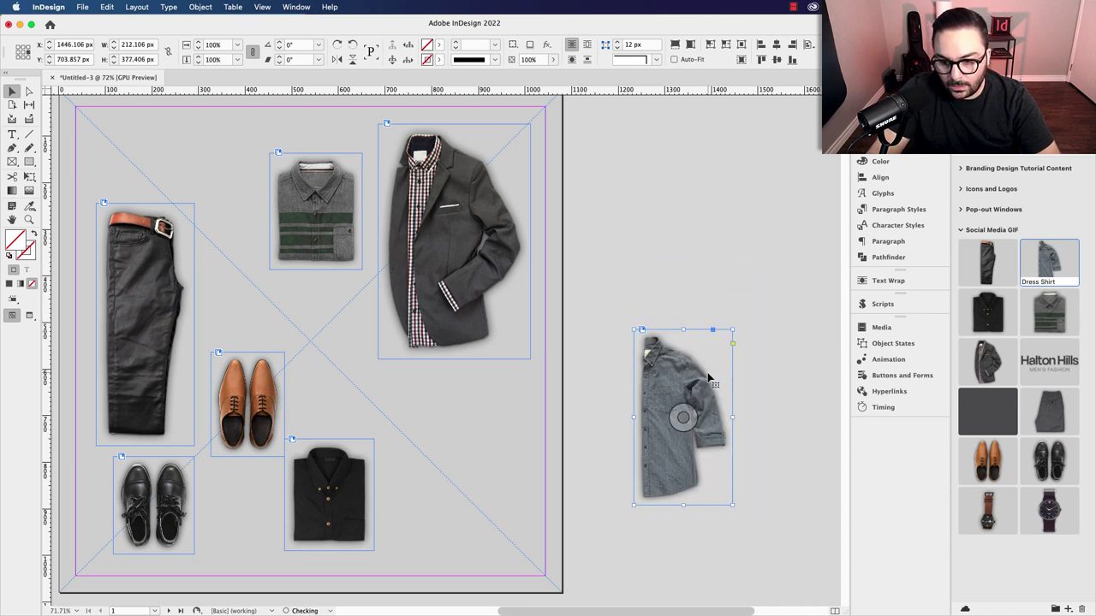
drag(756, 374, 473, 419)
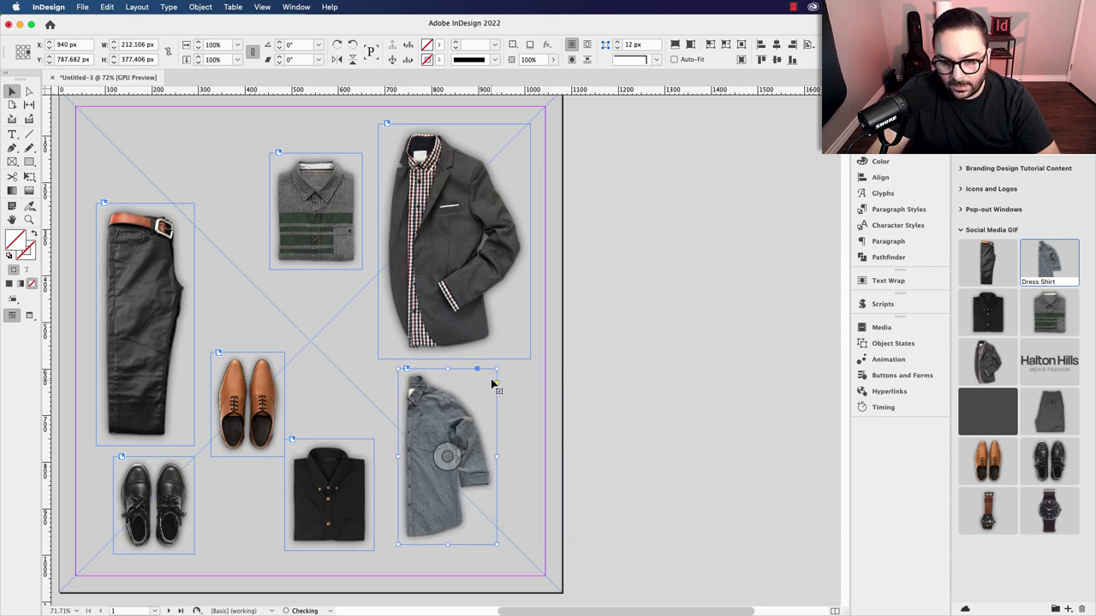
drag(496, 370, 511, 343)
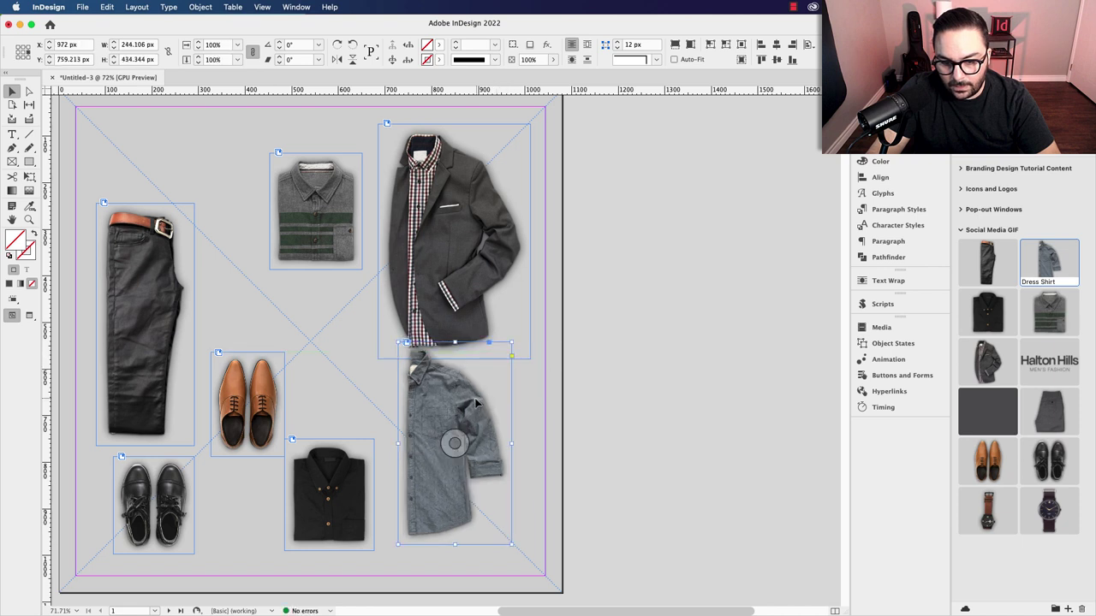
drag(476, 404, 477, 428)
drag(351, 466, 370, 463)
click(810, 359)
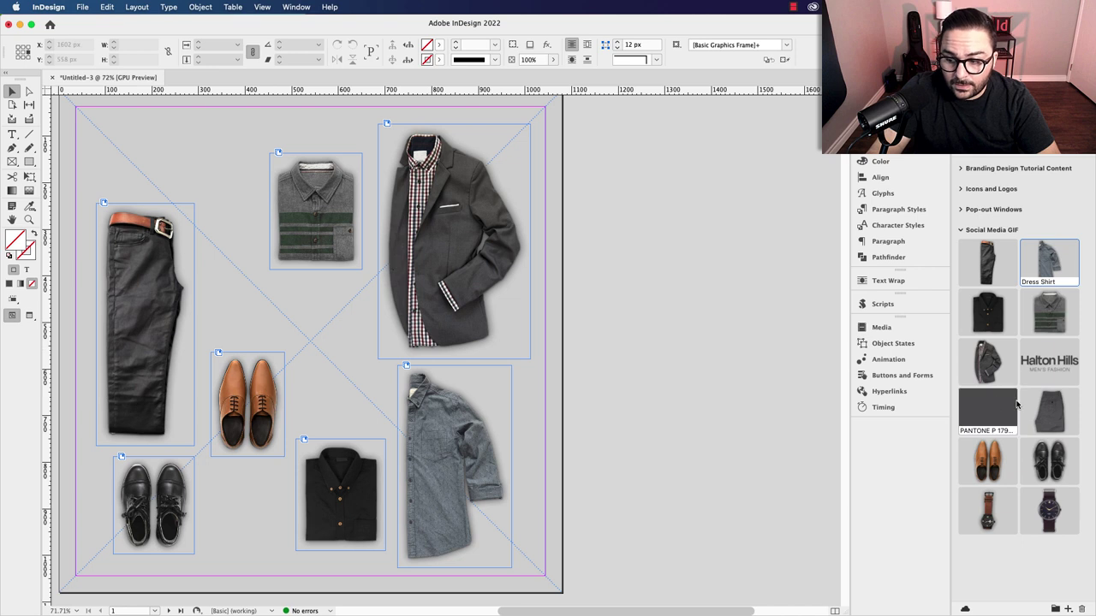
- Place the Pants image from the library, scaled down, between the grey striped shirt and the black shirt
drag(1050, 411, 636, 268)
drag(751, 265, 732, 296)
drag(438, 338, 342, 323)
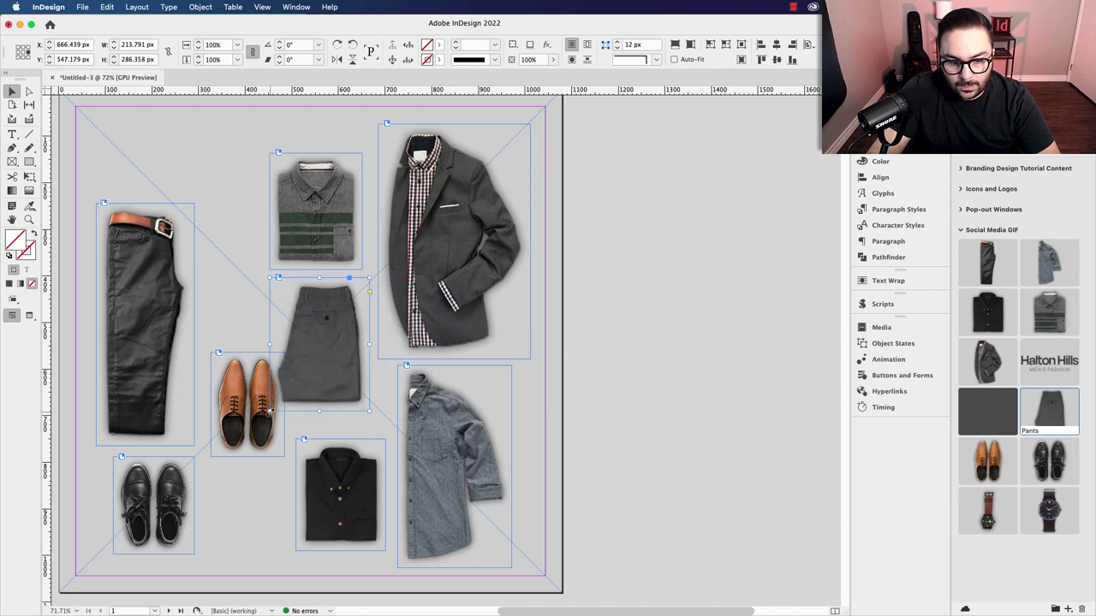
drag(270, 412, 280, 398)
click(583, 342)
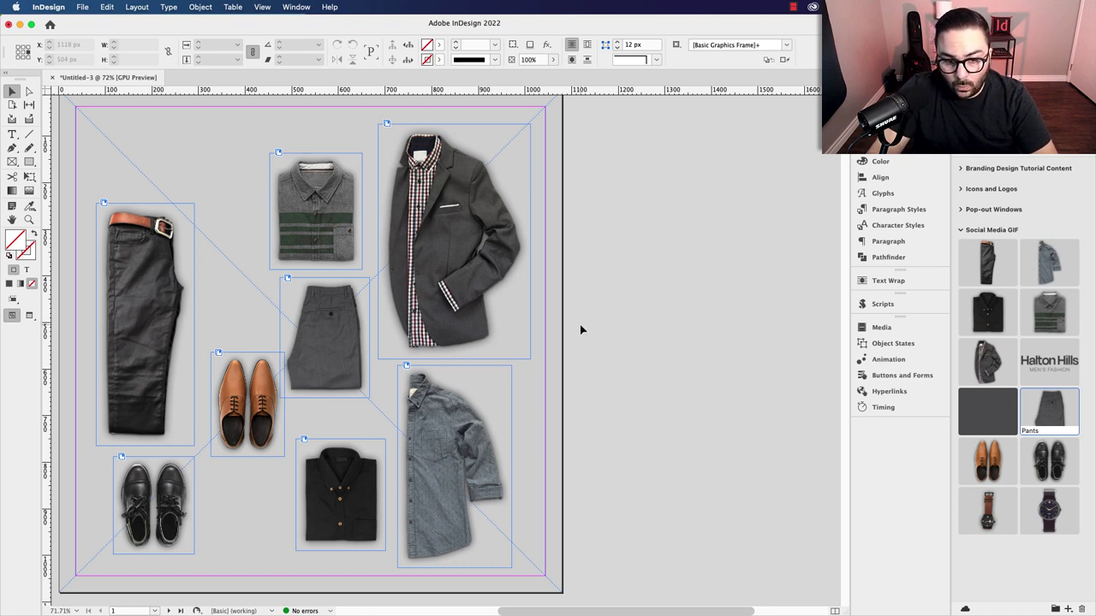
- Switch to preview mode and nudge the brown shoes left and up to about X 450 px, Y 670 px
key(w)
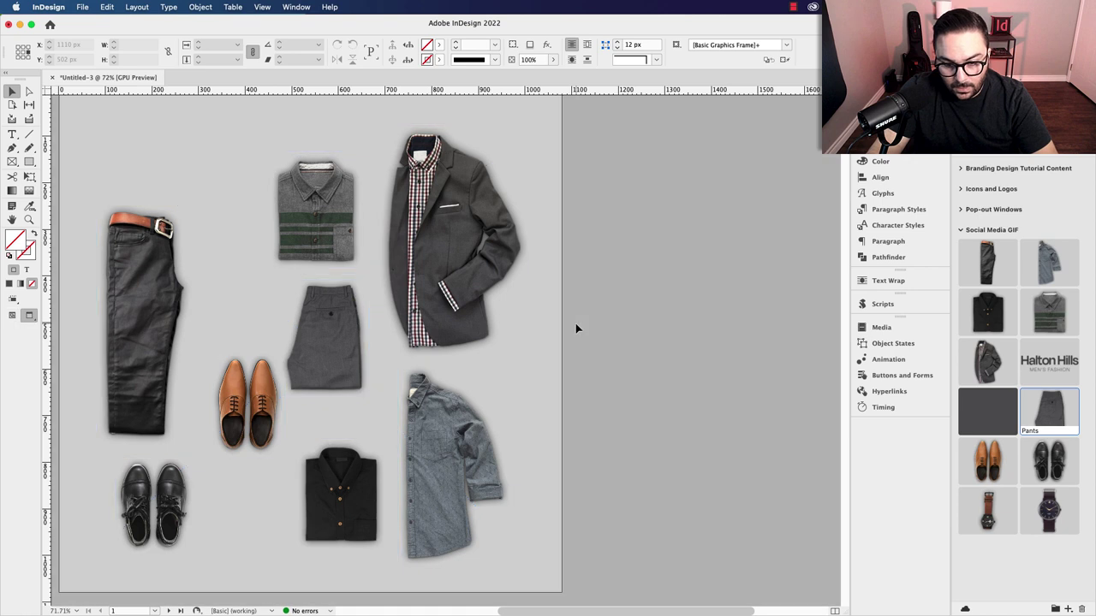
scroll(551, 326, left, 5)
scroll(550, 326, down, 2)
click(349, 370)
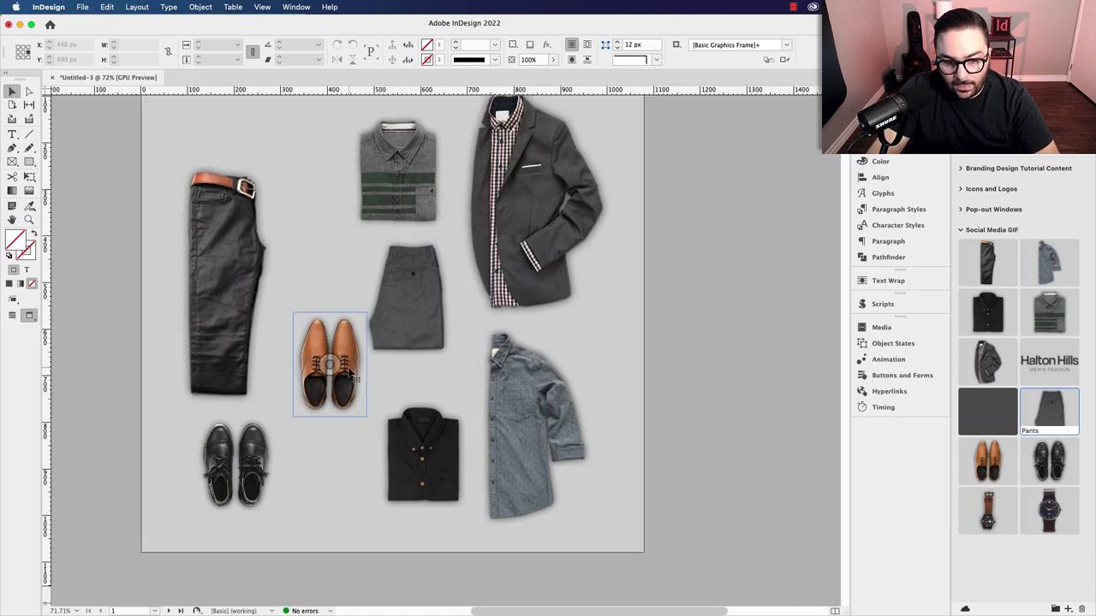
key(Left)
key(Left)
key(Left)
key(Left)
key(shift+Left)
key(shift+Left)
key(shift+Left)
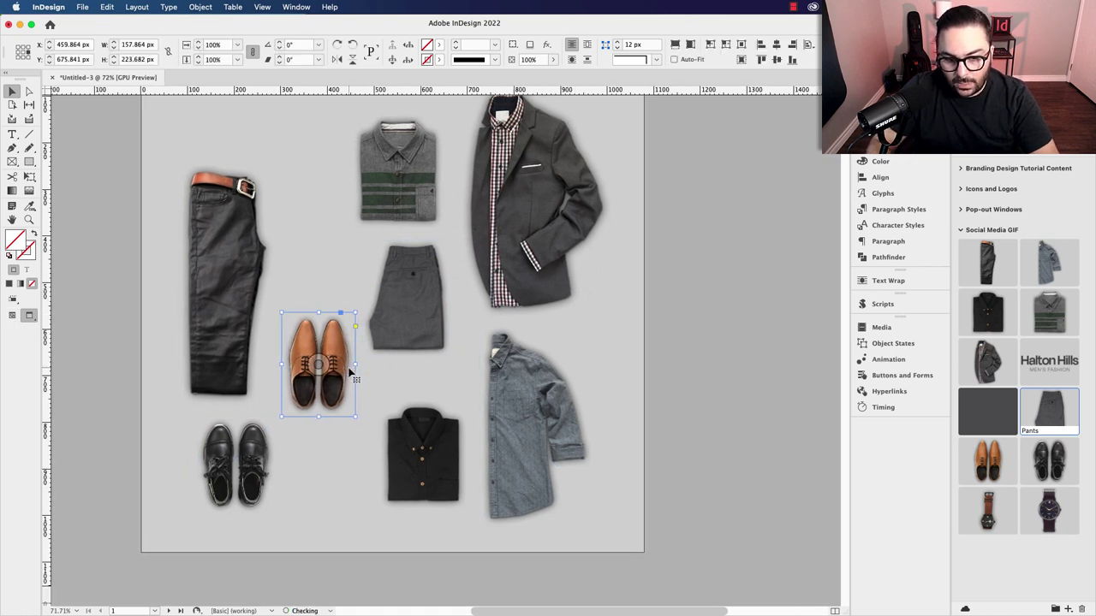
key(Up)
key(Up)
key(Up)
key(Up)
key(Up)
key(Up)
key(Up)
key(Up)
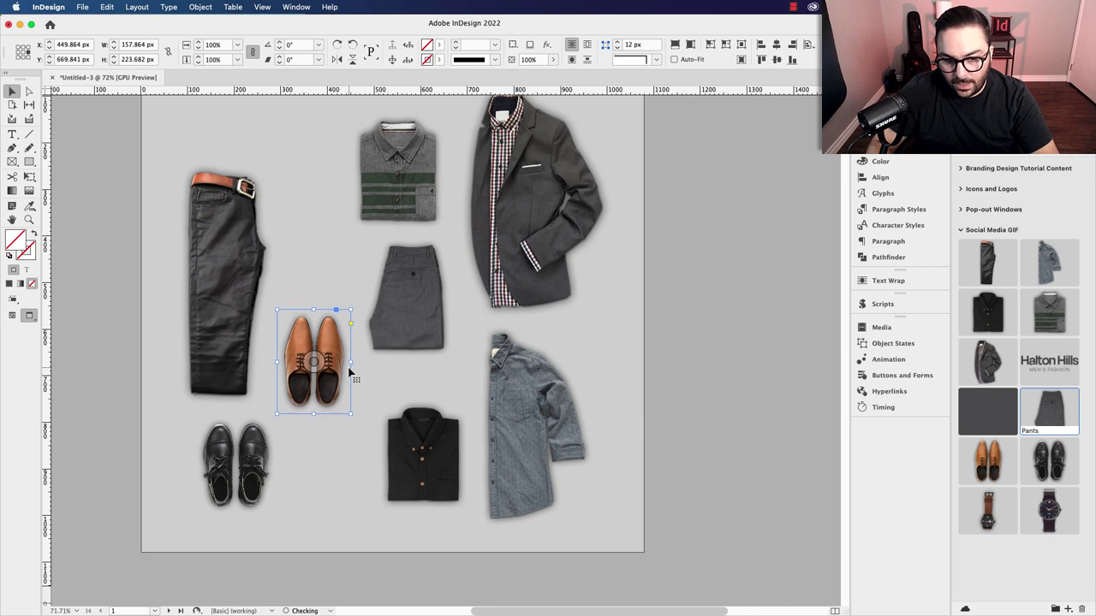
- Shift the folded grey pants slightly left and the grey striped shirt slightly right and up
click(389, 360)
drag(390, 360, 381, 360)
drag(424, 202, 430, 198)
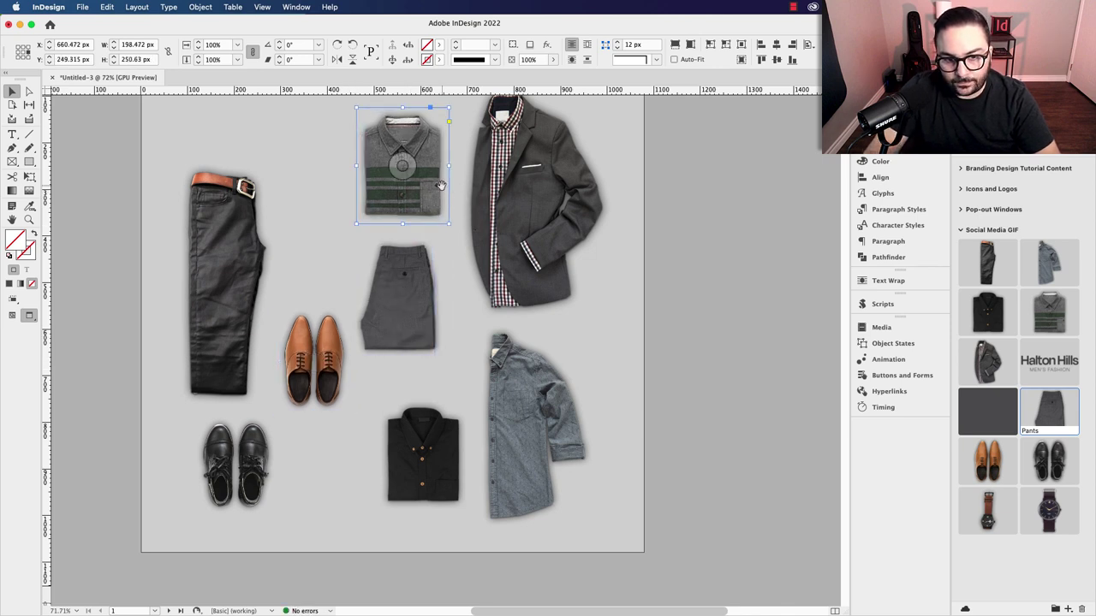
- Rotate the grey striped shirt slightly clockwise and the black shirt slightly counterclockwise
scroll(440, 185, up, 3)
scroll(440, 185, right, 1)
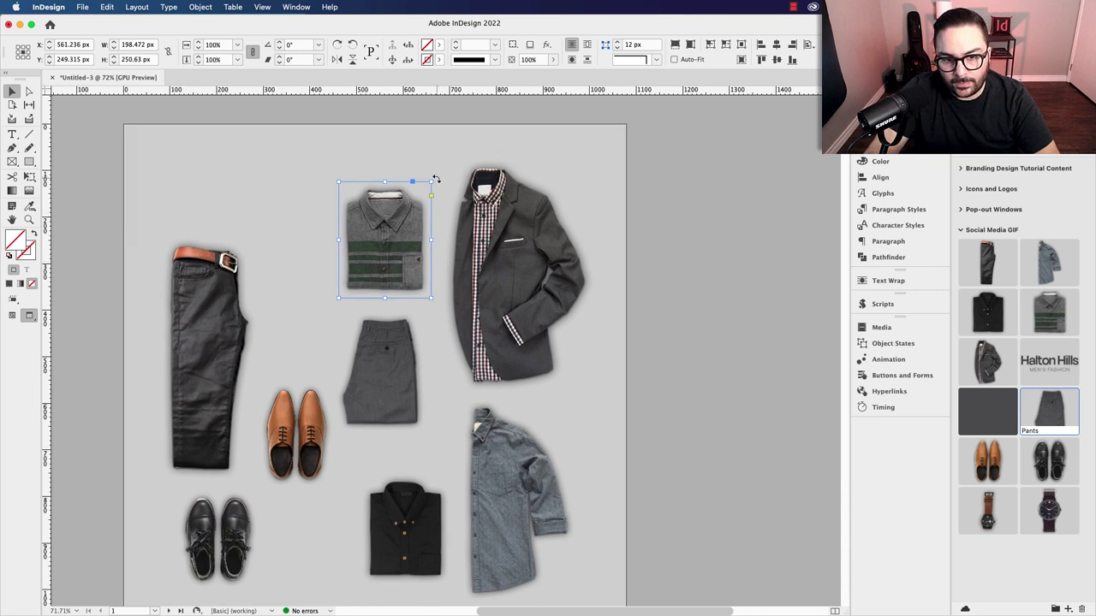
drag(436, 179, 449, 189)
scroll(436, 396, down, 5)
click(423, 419)
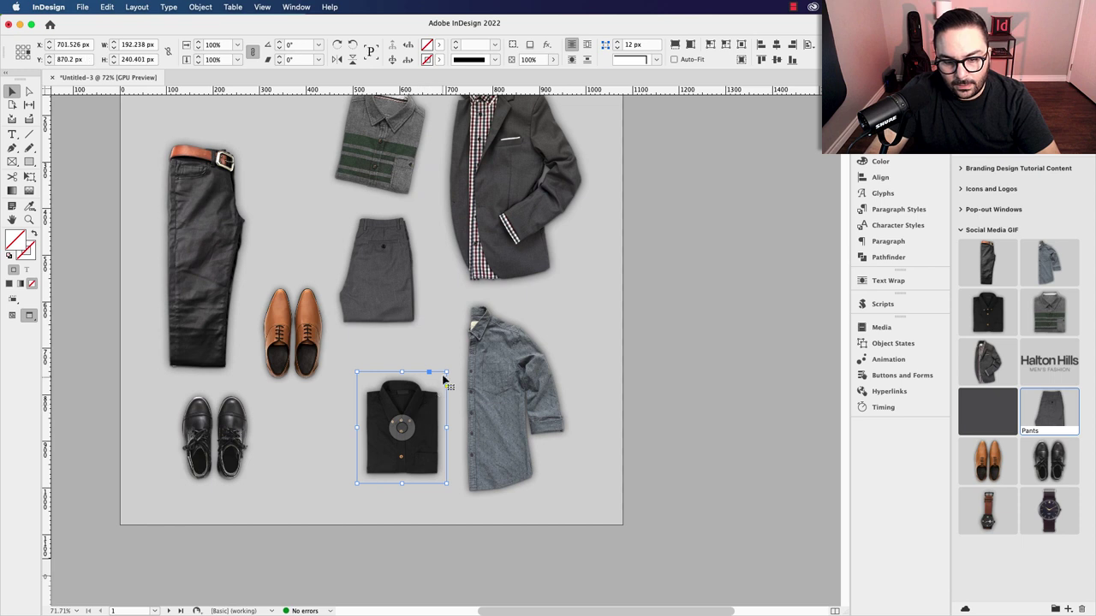
mouse_move(445, 371)
mouse_down()
mouse_move(460, 372)
mouse_move(455, 359)
mouse_move(431, 359)
mouse_up()
click(648, 377)
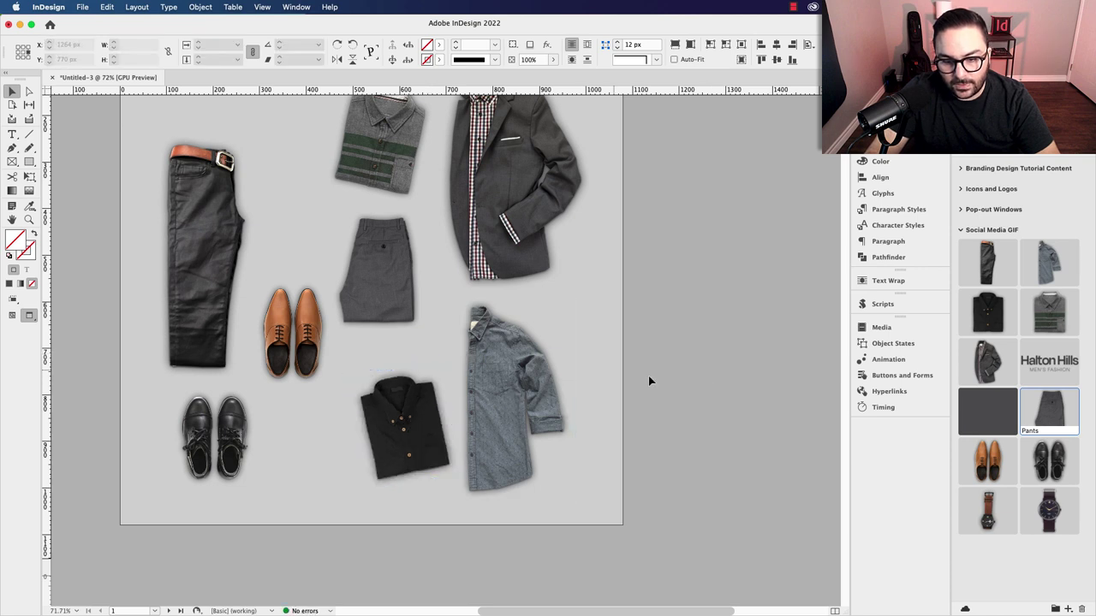
- Try to rotate the blue dress shirt slightly clockwise
click(542, 367)
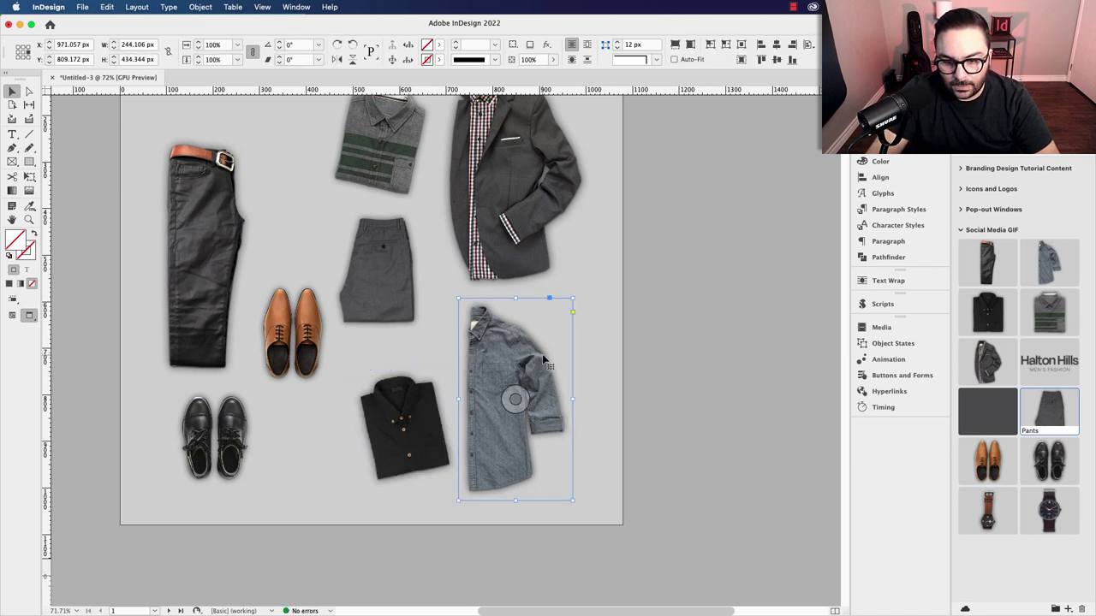
drag(573, 298, 604, 310)
click(648, 318)
click(511, 303)
key(super+z)
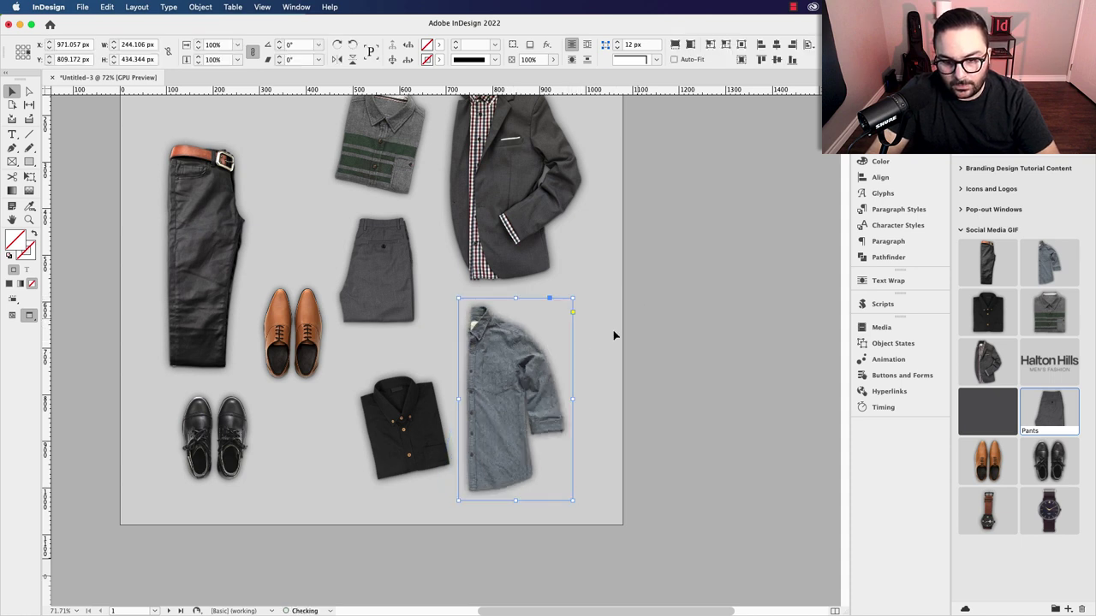
- Enlarge the folded grey pants to about 216 x 290 px and adjust their position below the striped shirt
scroll(611, 334, up, 3)
scroll(611, 335, left, 3)
key(shift+super+a)
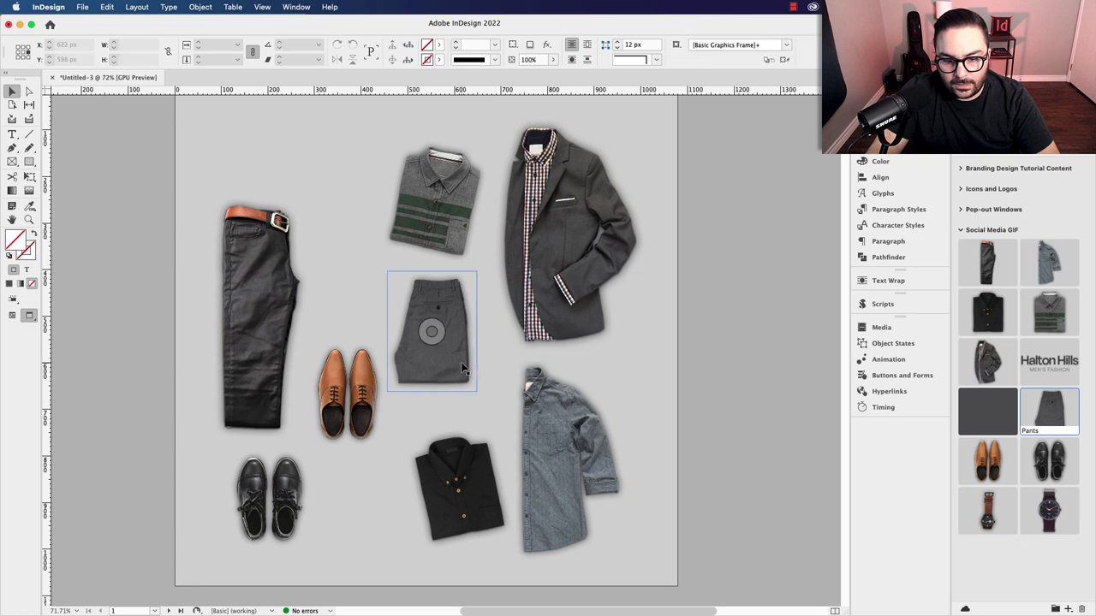
click(462, 308)
drag(476, 272, 486, 263)
drag(466, 312, 462, 322)
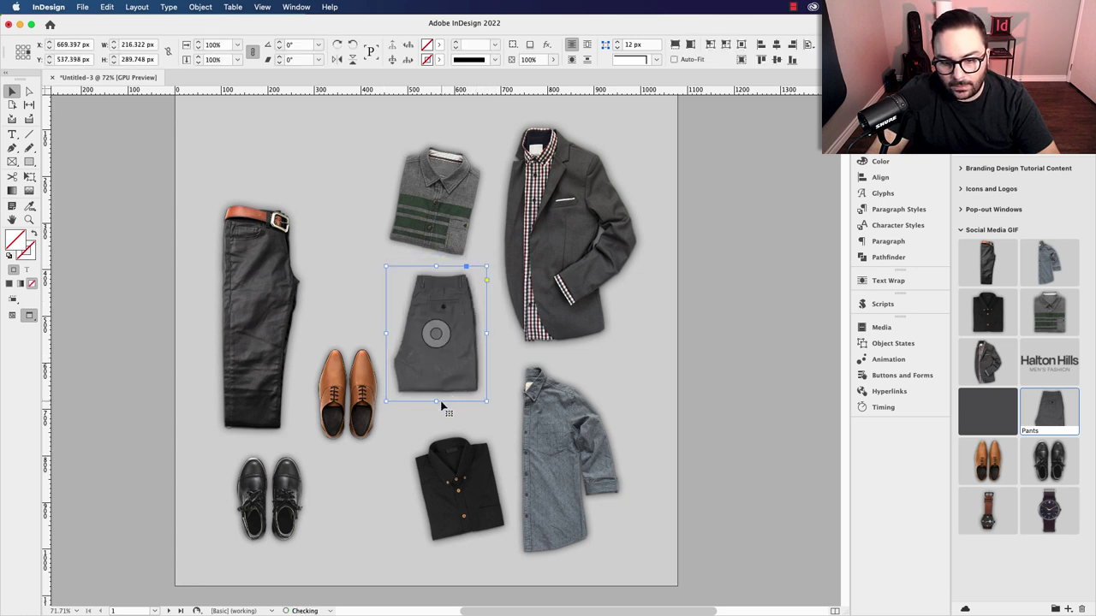
key(shift+super+a)
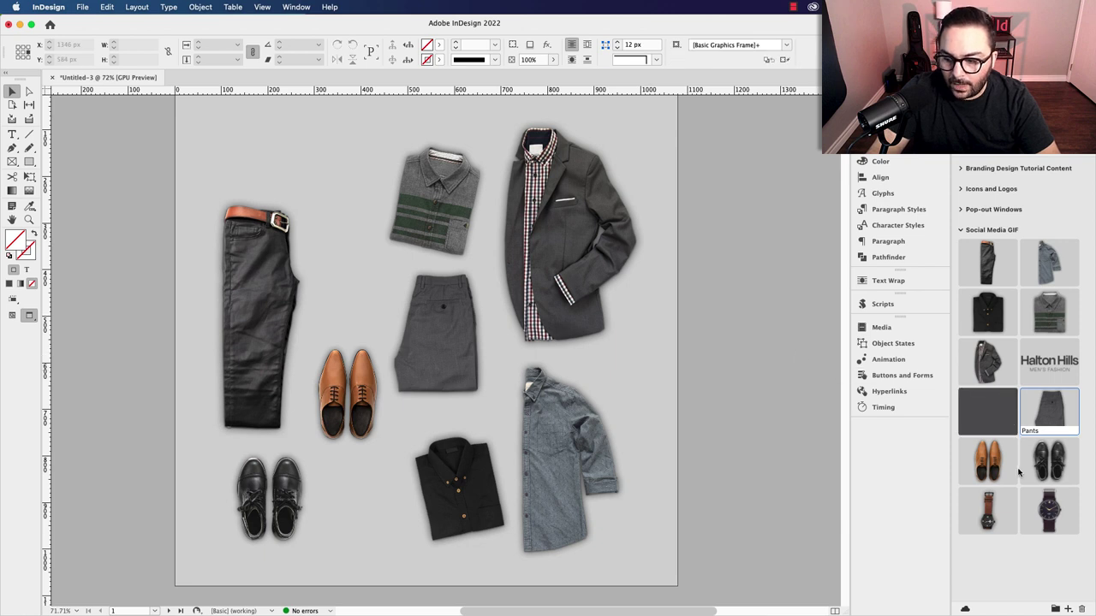
- Place the Watch 3 image from the library on the pasteboard beside the page and return to the normal screen mode
click(986, 520)
drag(1051, 511, 736, 351)
key(w)
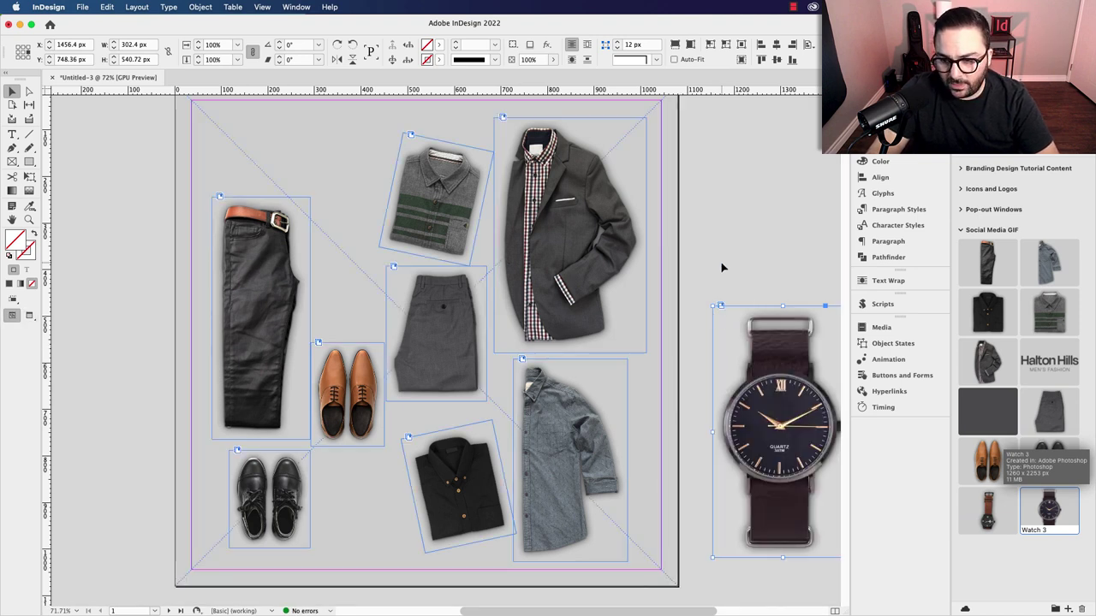
click(741, 255)
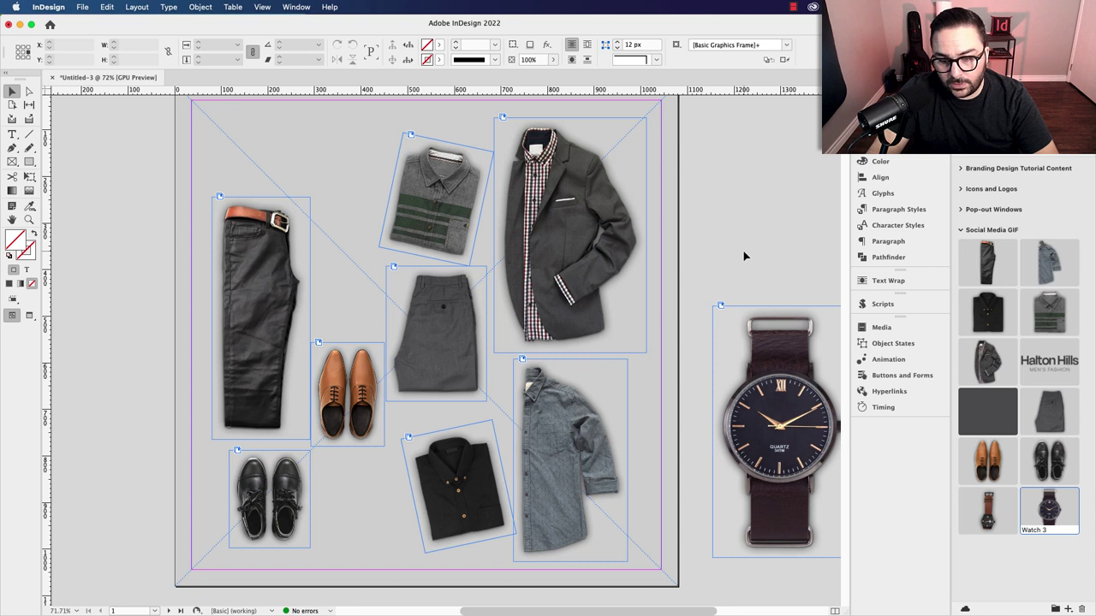
key(w)
key(w)
key(w)
key(w)
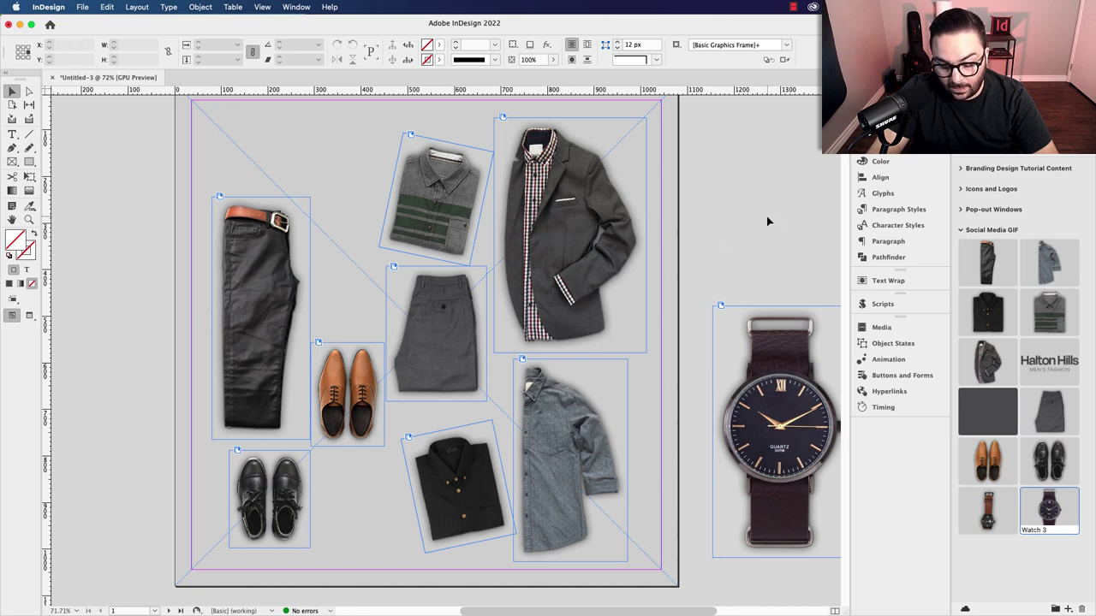
key(w)
key(w)
- Scale the watch down to about 63 x 113 px and position it above the brown shoes, rotated by -16°
click(731, 330)
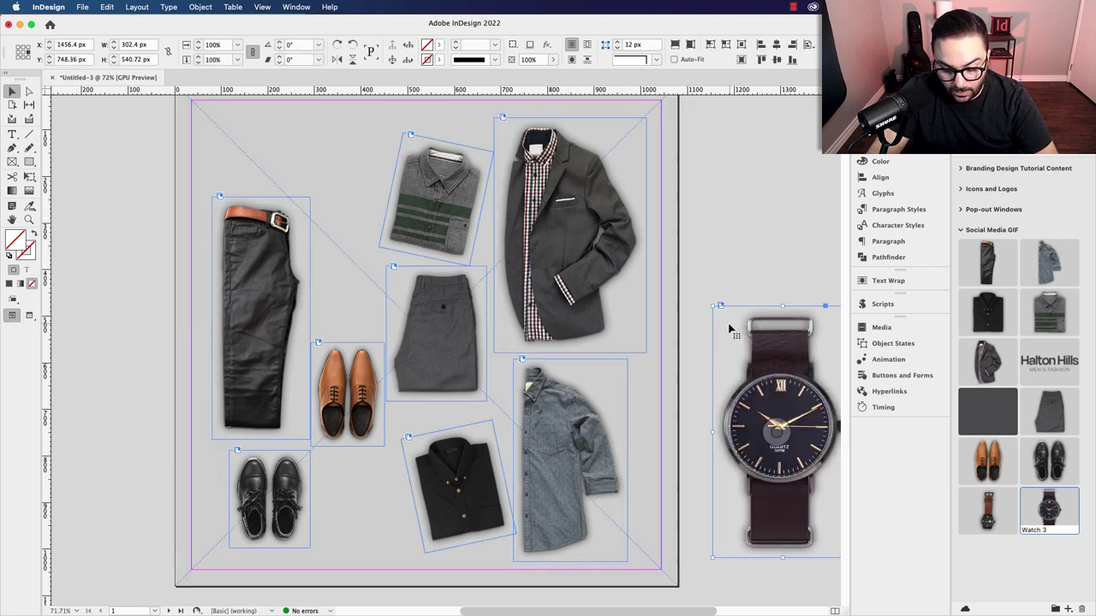
drag(710, 305, 765, 384)
key(super+z)
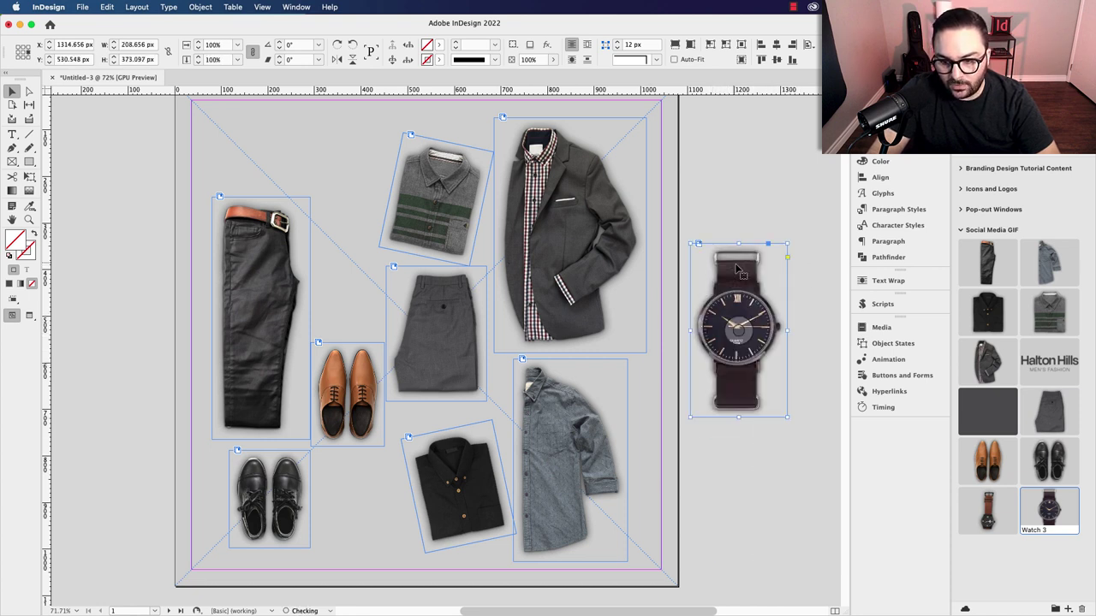
drag(698, 244, 747, 331)
drag(764, 370, 350, 220)
drag(371, 180, 349, 284)
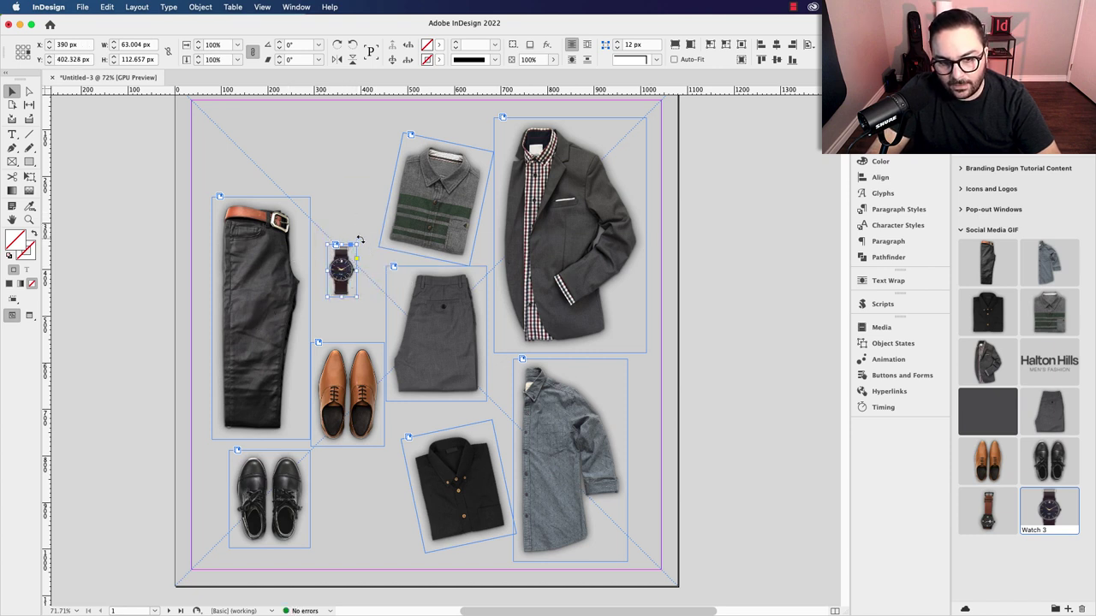
drag(359, 239, 357, 278)
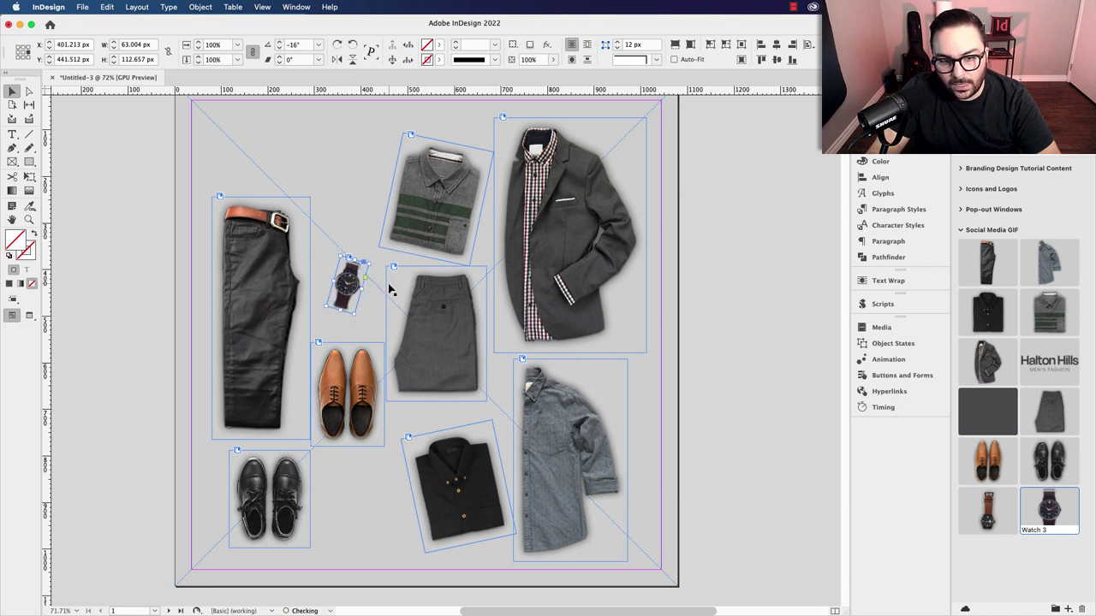
- Nudge the folded grey pants left and slightly up to about X 657, Y 533 px, and preview the layout without frames
click(419, 312)
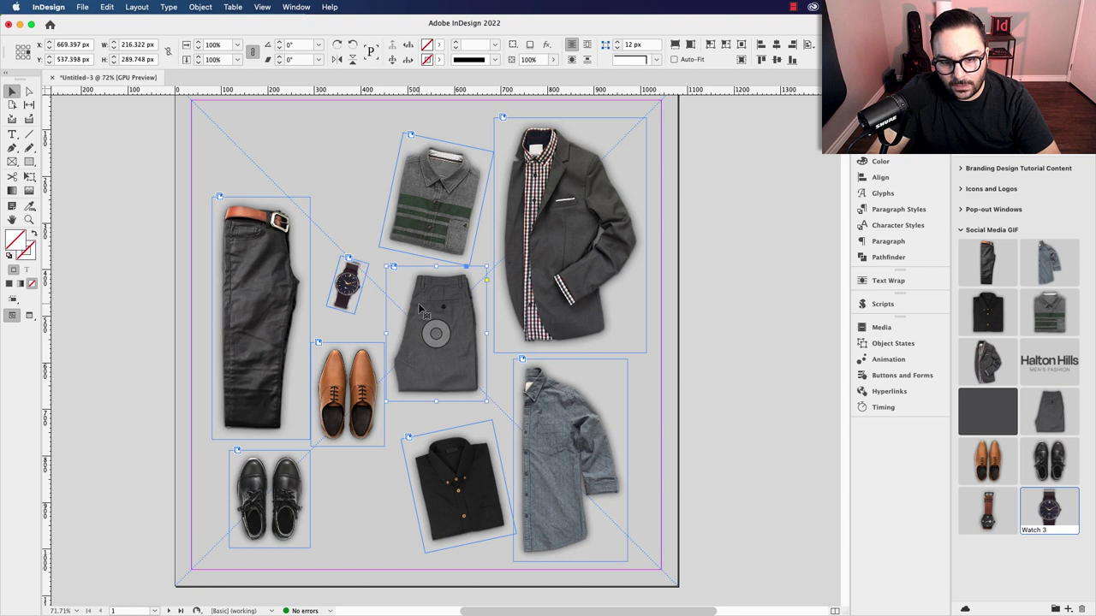
key(Left)
key(Left)
key(Left)
key(Left)
key(Left)
key(Left)
key(Left)
key(Left)
key(Left)
key(Left)
key(Left)
key(Left)
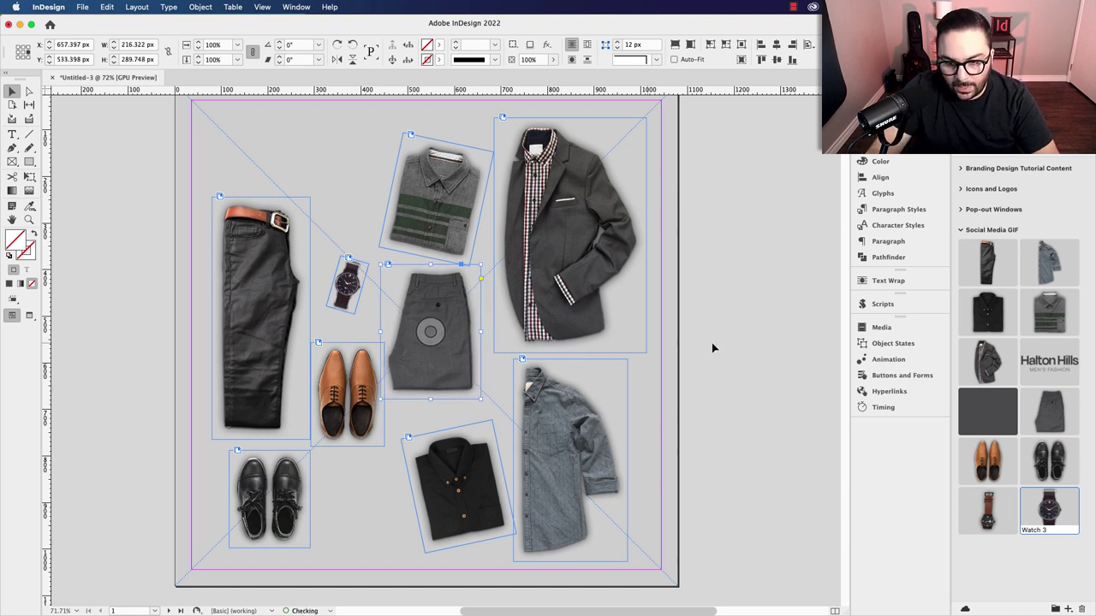
click(759, 325)
key(w)
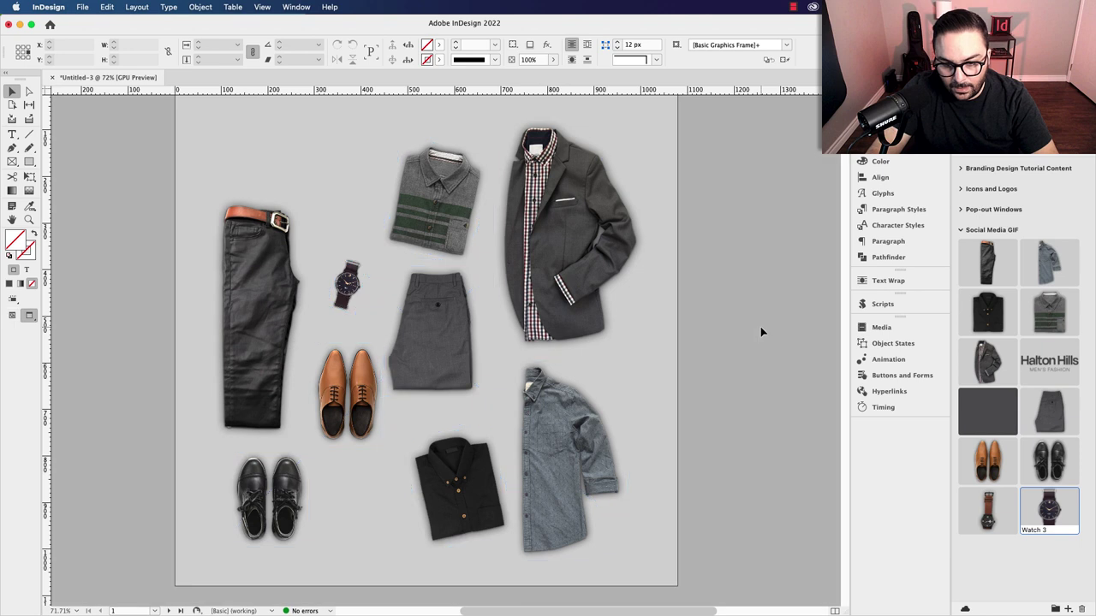
- Fine-tune the folded grey pants' position by nudging them up and right to about X 663, Y 530 px
click(458, 317)
key(Up)
key(Up)
key(Up)
key(Right)
key(Right)
key(Right)
key(Right)
key(Right)
key(Right)
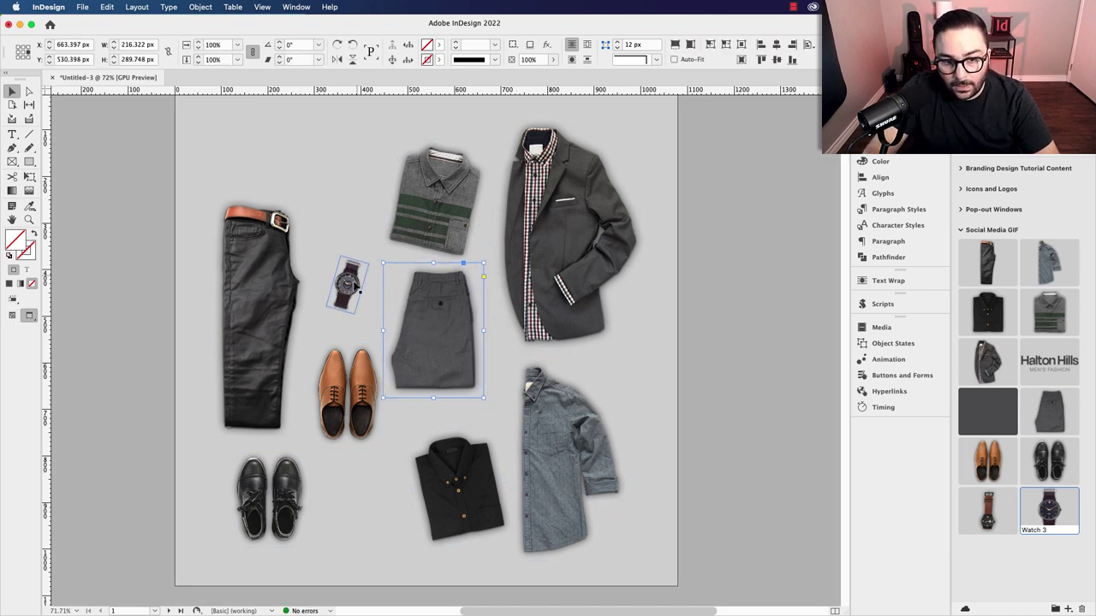
- Move the dark watch right to about X 409 px and raise the brown shoes to about Y 642 px
click(360, 272)
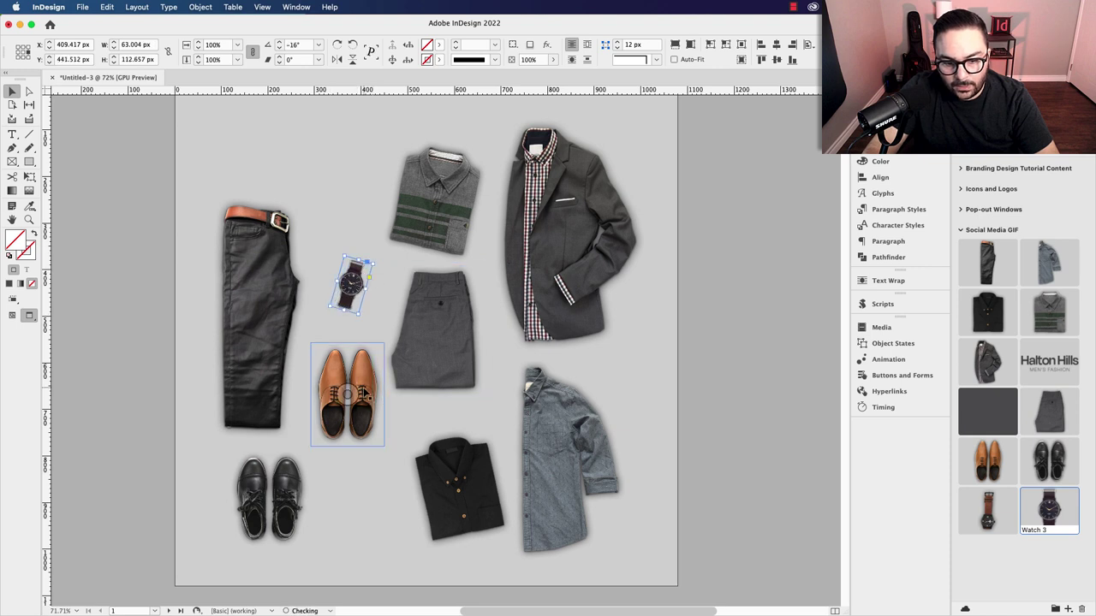
click(370, 389)
drag(369, 390, 370, 376)
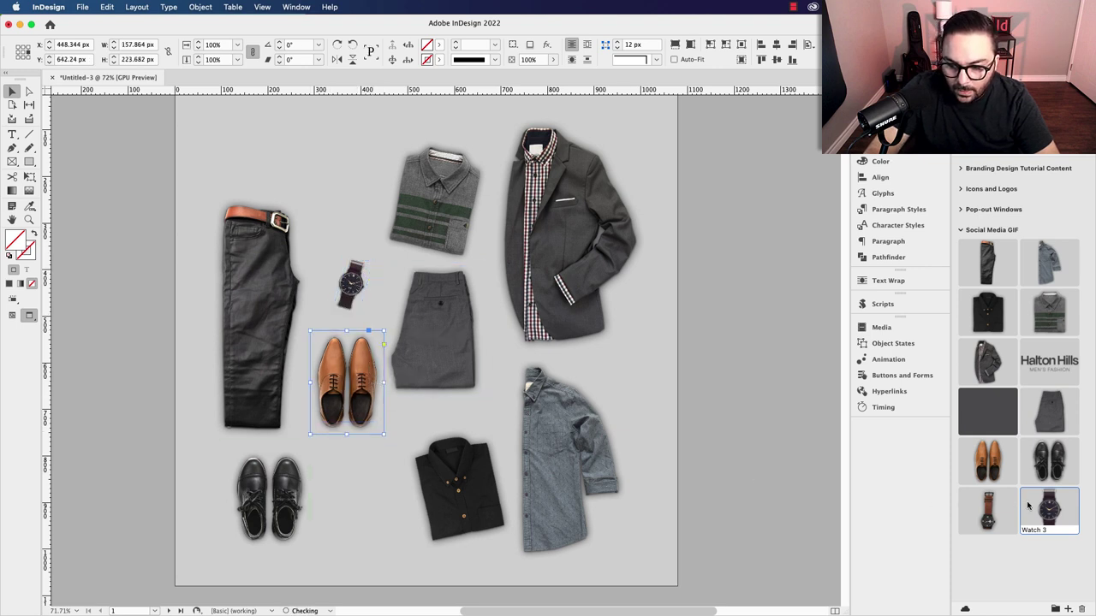
- Place the Watch image from the library between the black shoes and black shirt, scaled to about 64 x 128 px and rotated 12°
drag(993, 511, 745, 392)
key(w)
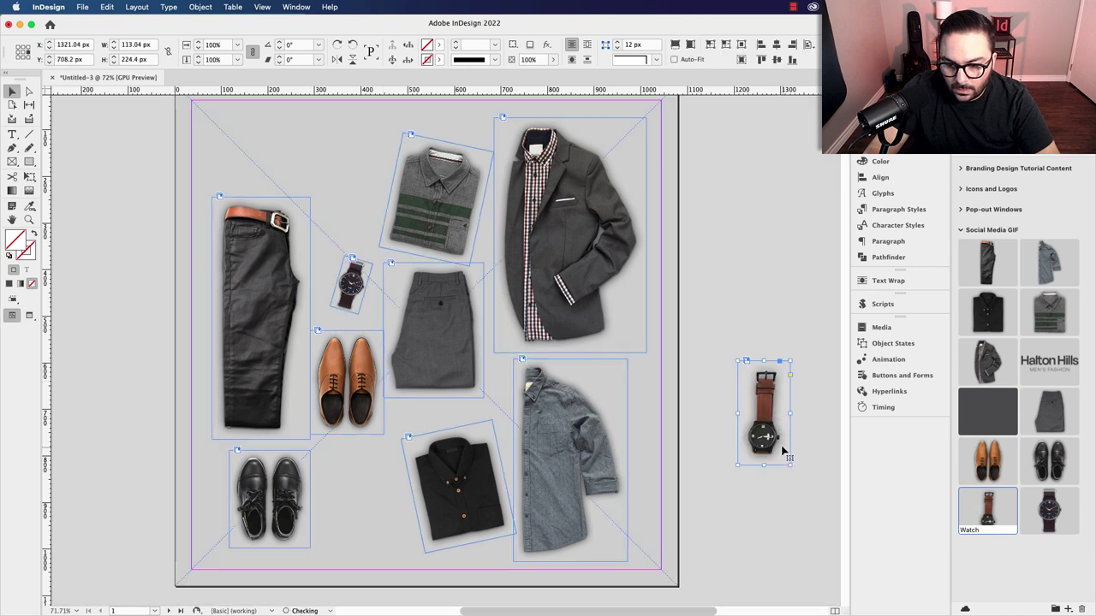
drag(789, 464, 366, 507)
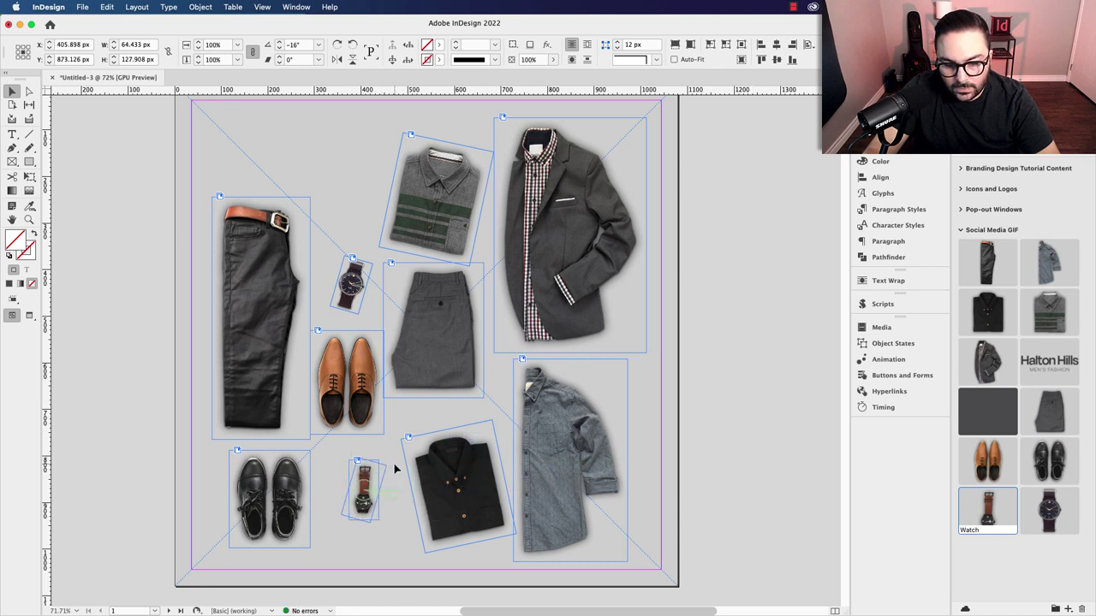
drag(394, 465, 371, 460)
key(shift+Up)
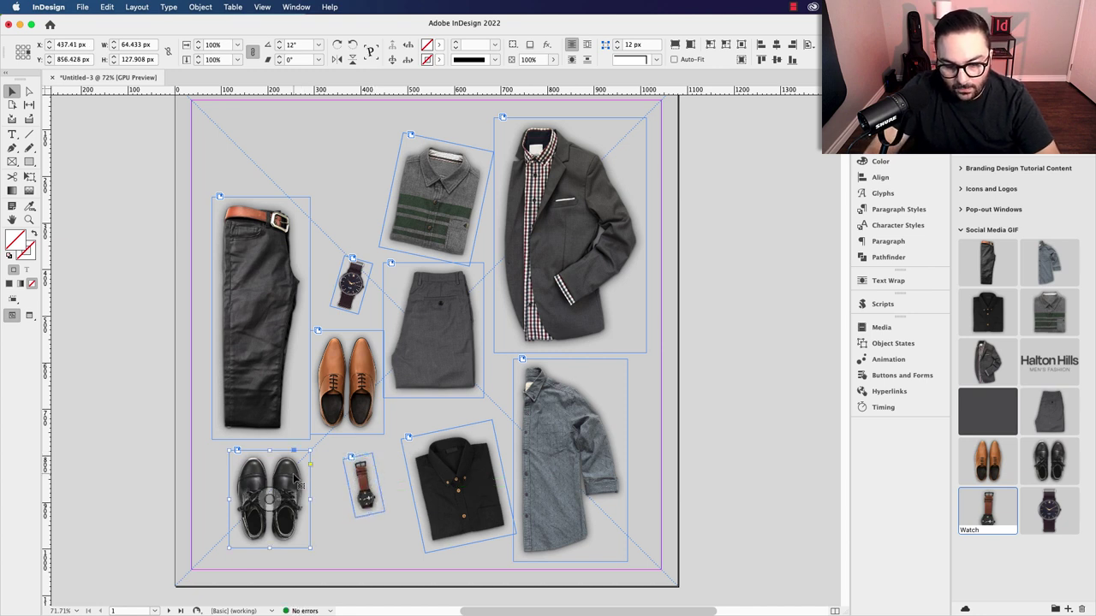
click(719, 407)
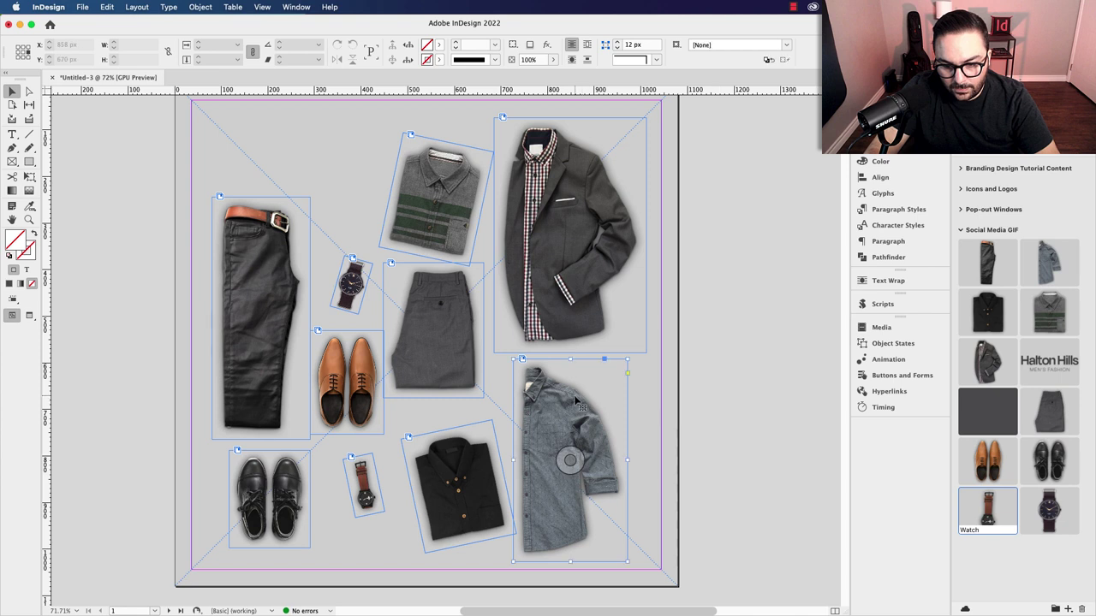
key(w)
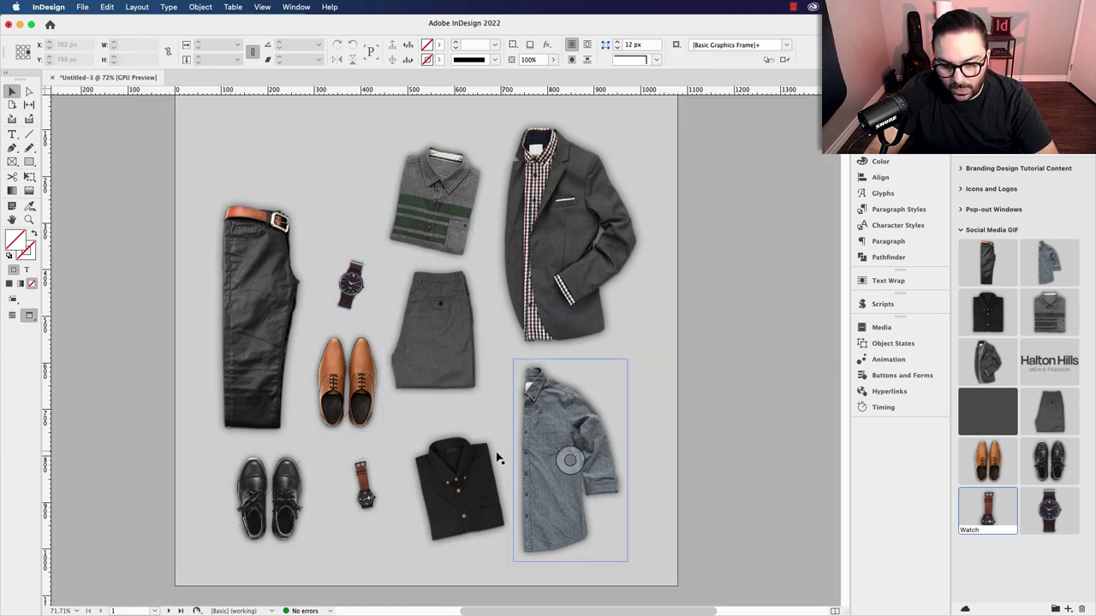
- Move the folded black shirt up and left to about X 672, Y 808 px, and adjust the striped shirt's position slightly
drag(475, 461, 457, 444)
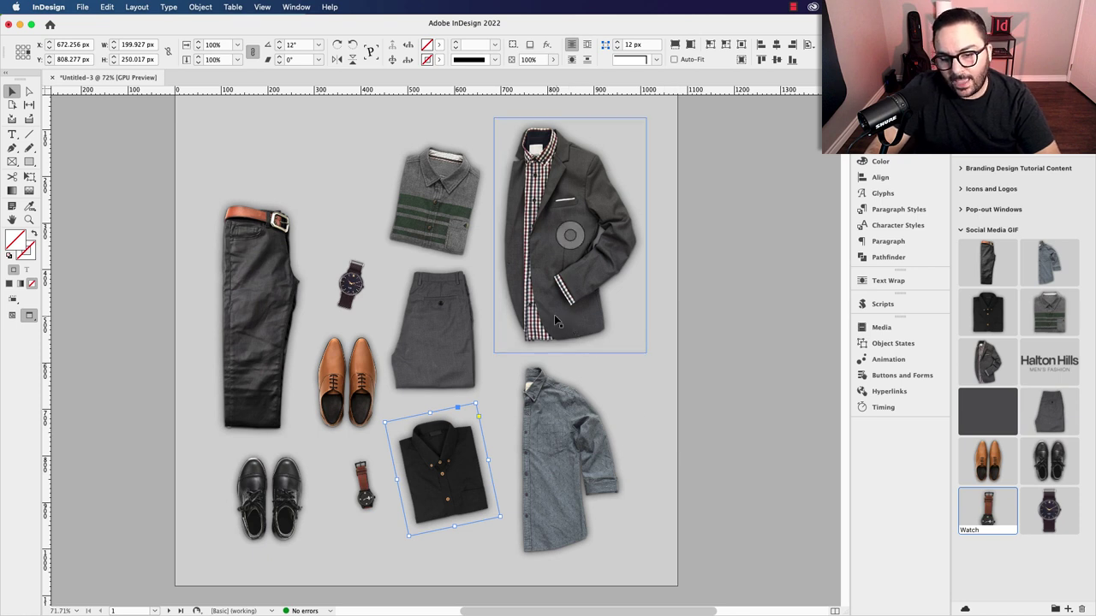
scroll(475, 334, up, 2)
drag(435, 261, 430, 270)
key(super+z)
scroll(636, 367, down, 3)
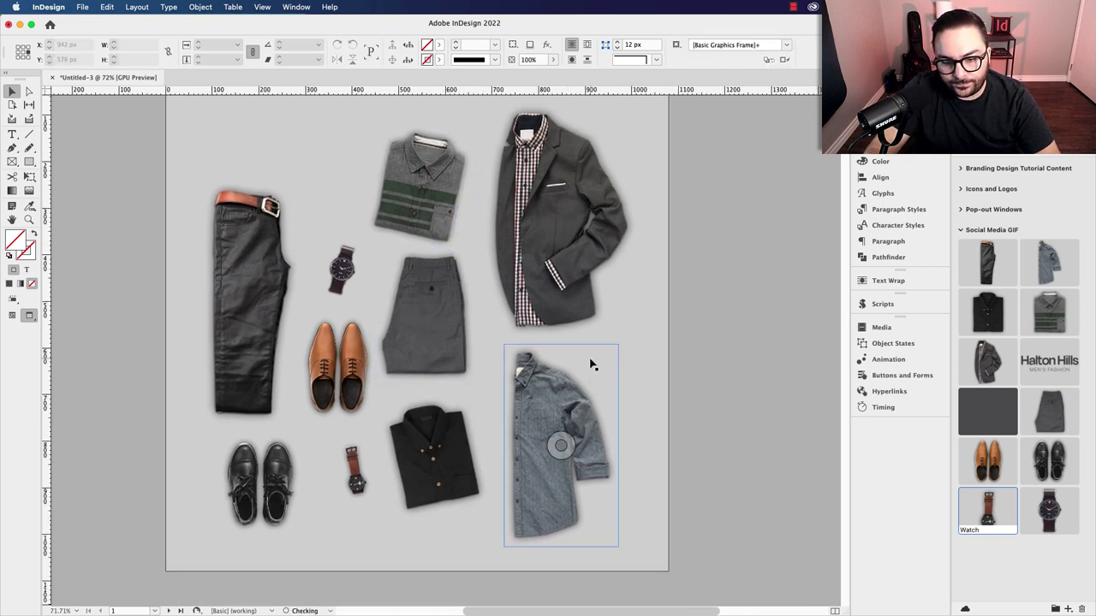
- Move the blue dress shirt left to about X 950 px below the blazer
drag(565, 385, 562, 385)
scroll(613, 354, left, 1)
scroll(613, 355, left, 2)
scroll(613, 355, up, 1)
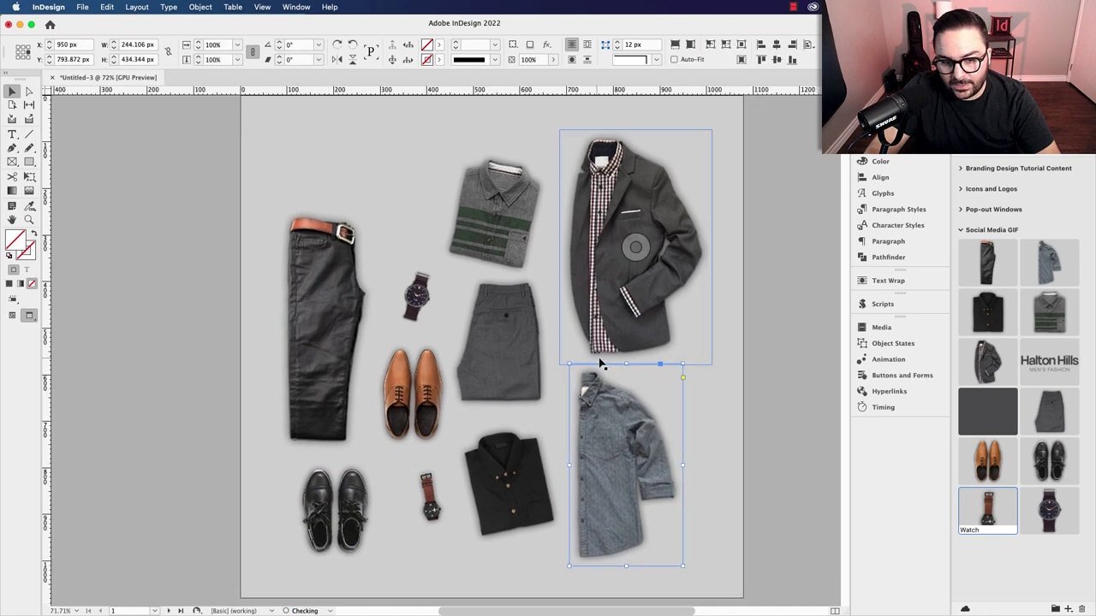
- Shift the folded striped shirt slightly left and undo a trial adjustment of it
click(360, 300)
scroll(254, 253, up, 1)
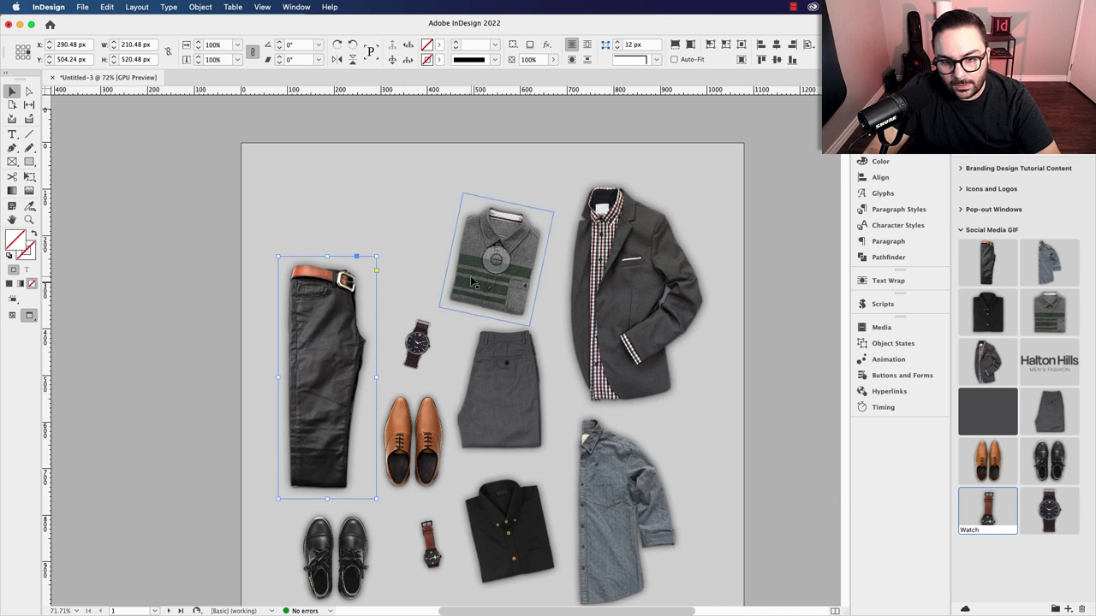
click(493, 257)
drag(548, 203, 561, 224)
key(super+z)
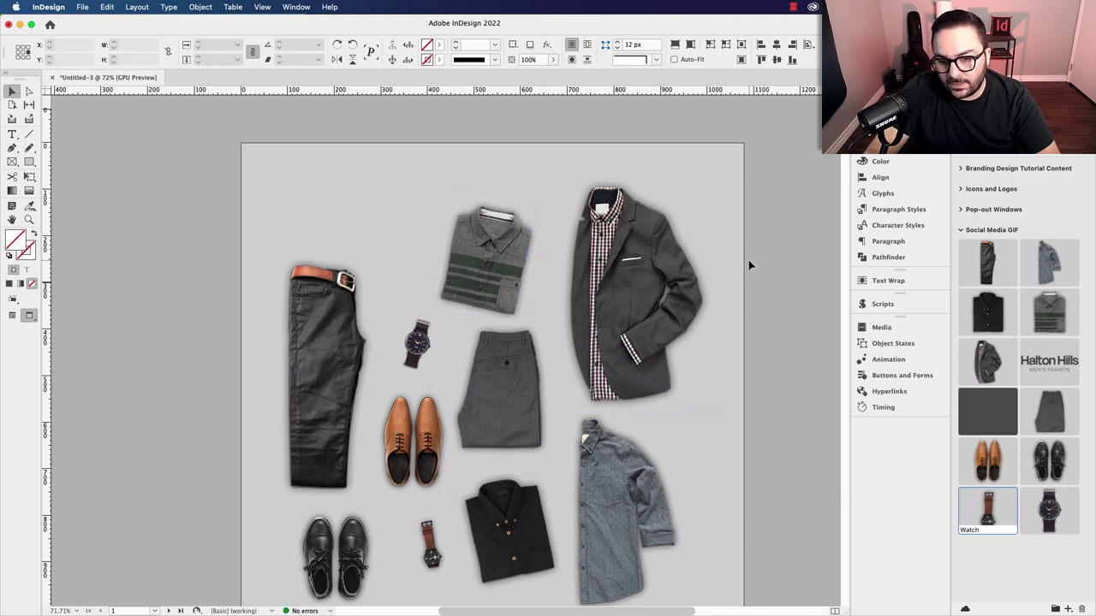
- Place the Halton Hills logo from the library above the black pants at about 291 x 79 px and preview the page
scroll(681, 226, down, 2)
scroll(682, 226, right, 1)
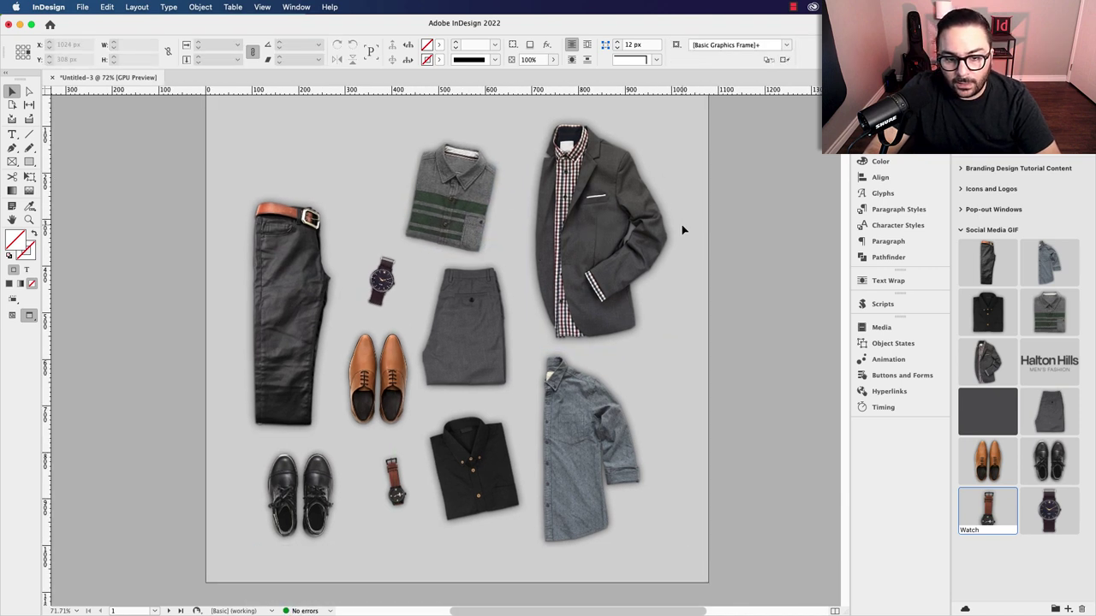
scroll(682, 230, up, 1)
scroll(682, 229, right, 1)
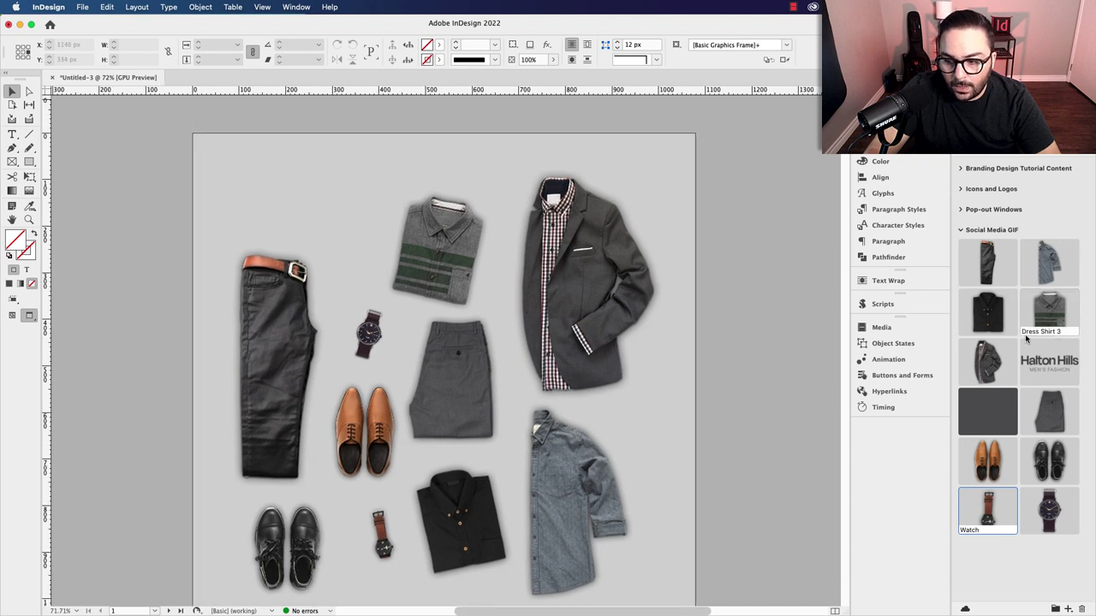
click(1052, 368)
drag(888, 314, 306, 208)
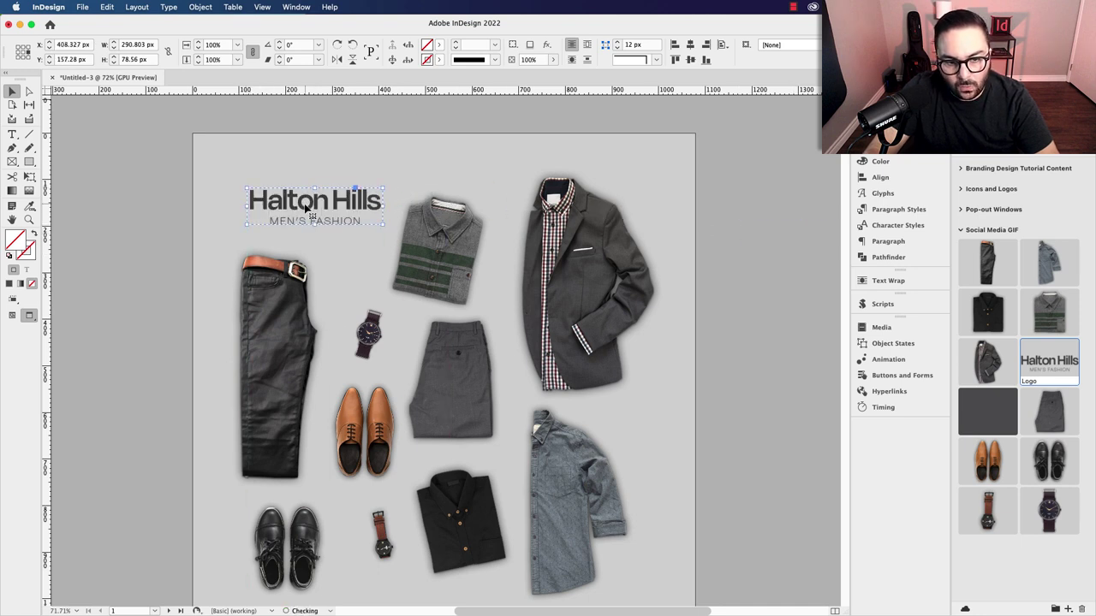
key(w)
drag(306, 208, 291, 202)
click(739, 234)
key(w)
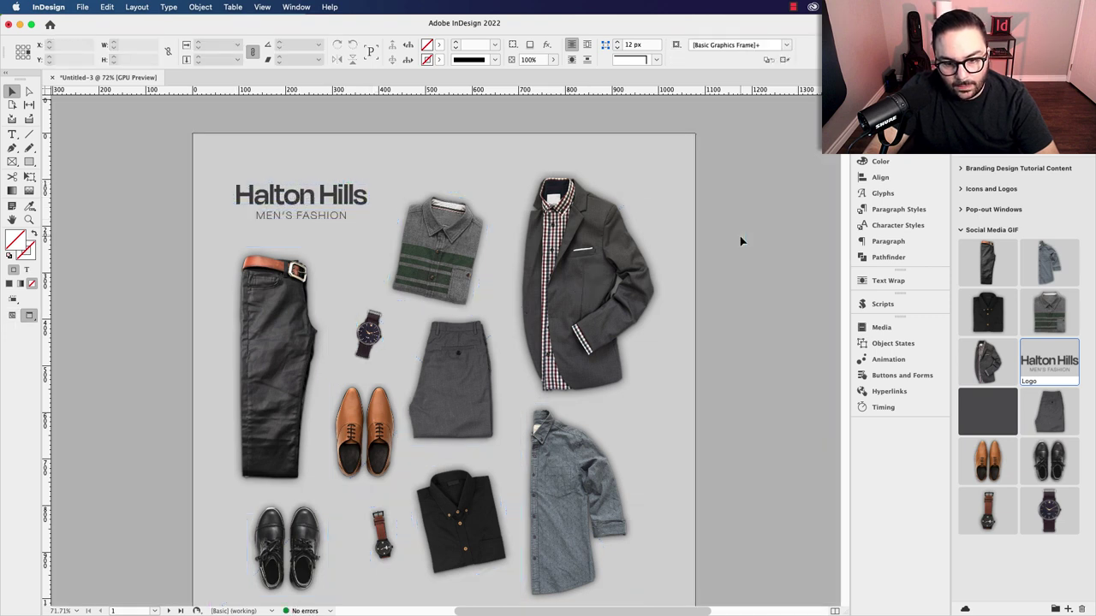
- Shift the folded grey pants slightly right toward the blazer and fine-tune the brown-strap watch beside the black shoes
scroll(680, 272, down, 3)
drag(478, 298, 487, 298)
click(390, 248)
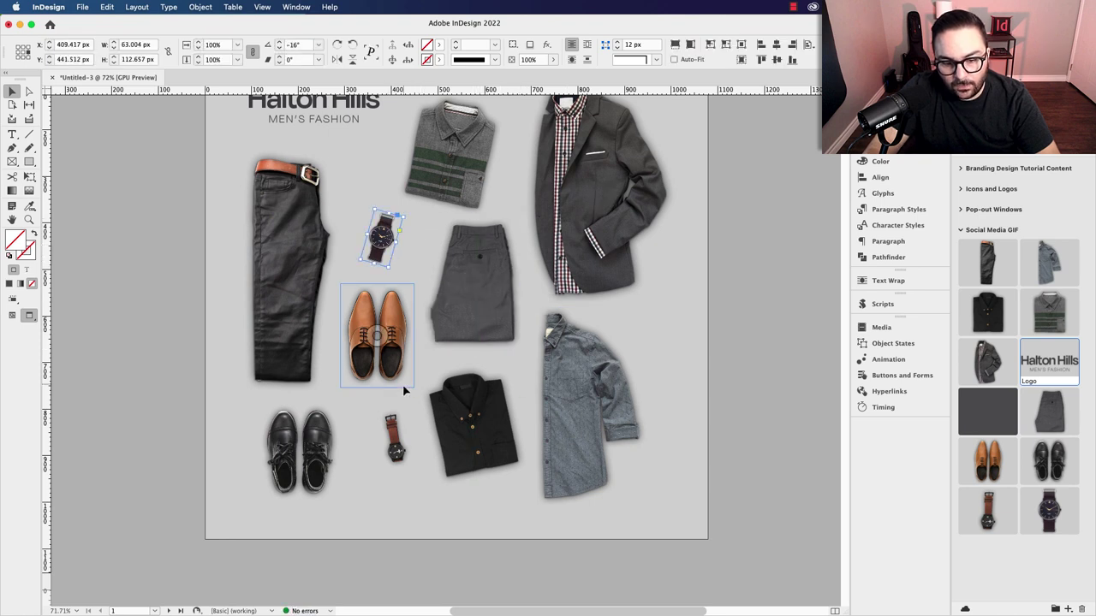
click(402, 427)
drag(399, 469, 403, 472)
click(738, 454)
scroll(648, 399, up, 2)
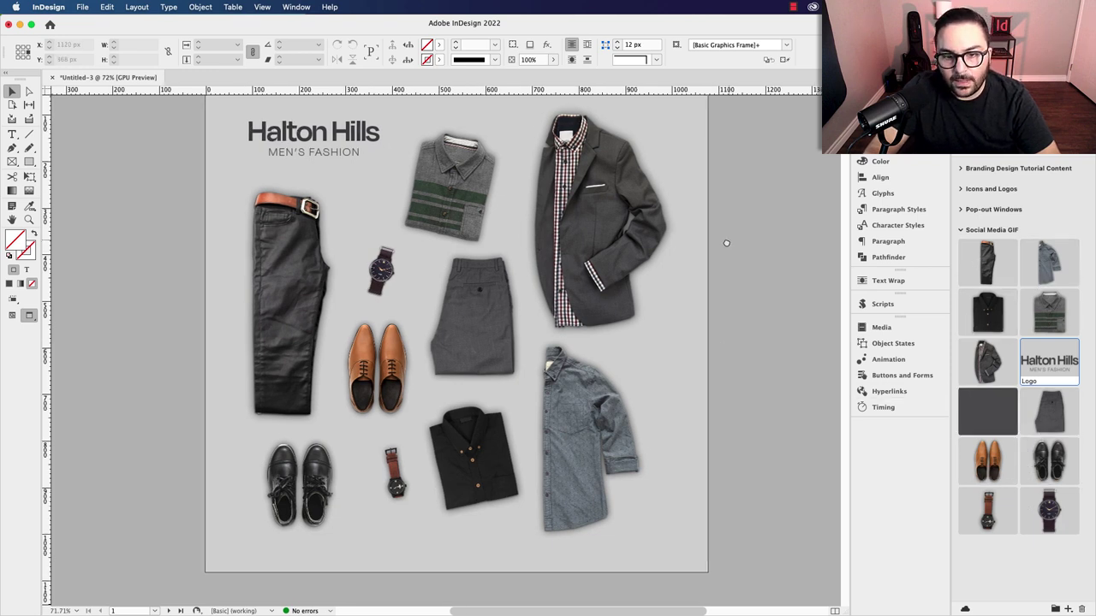
drag(729, 239, 711, 251)
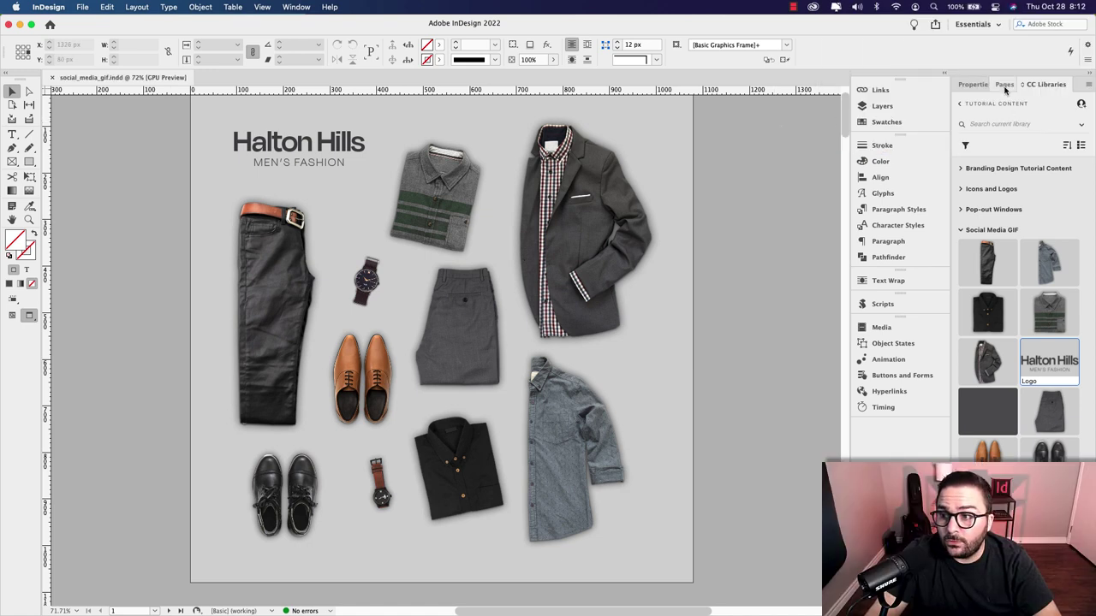
- Go to page 2 of the document and examine the page with its parent background
click(1005, 85)
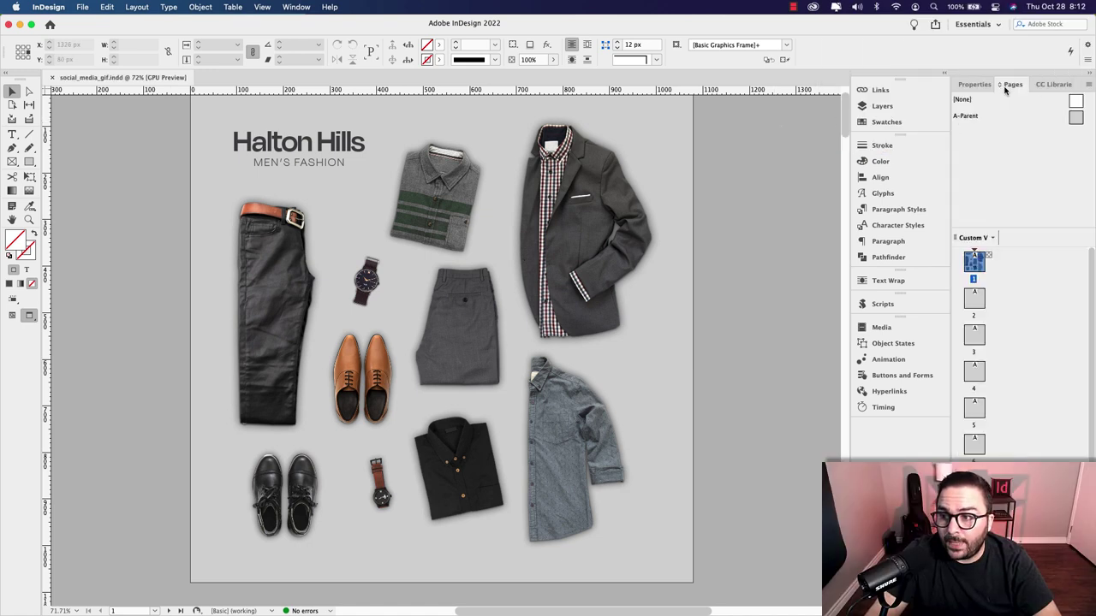
double_click(973, 300)
scroll(692, 258, down, 2)
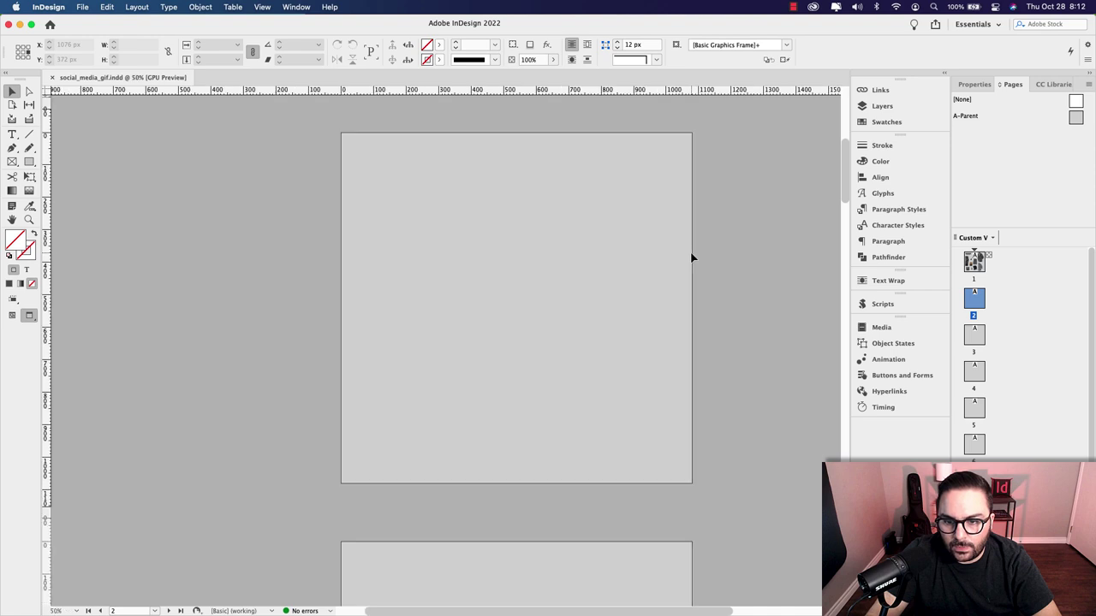
scroll(692, 203, up, 3)
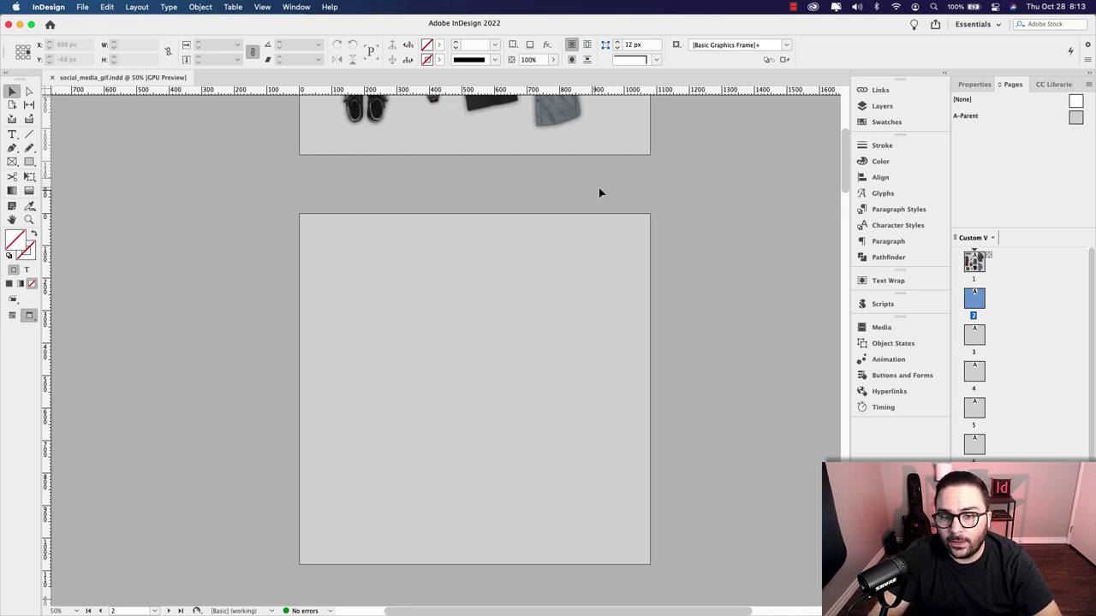
- Select and copy the blazer and the folded black shirt on page 1
drag(687, 155, 695, 473)
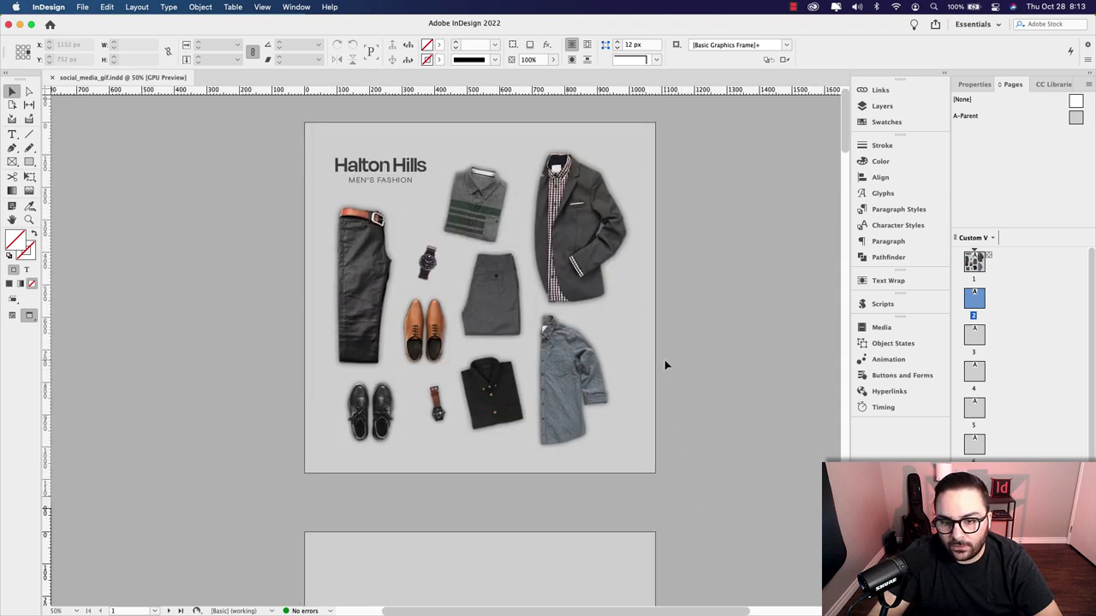
click(596, 261)
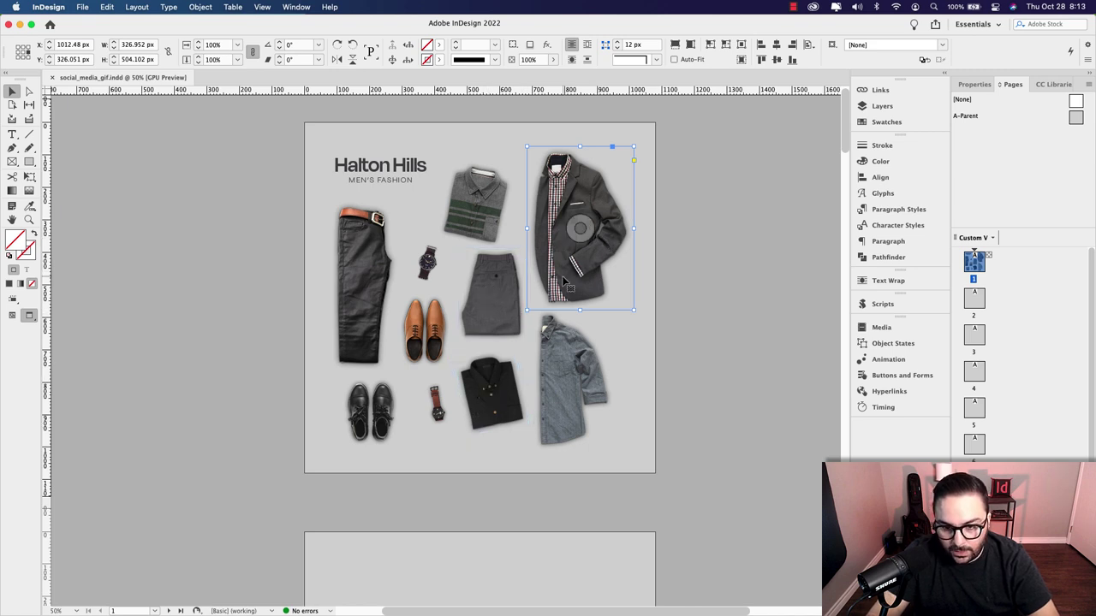
shift+click(505, 423)
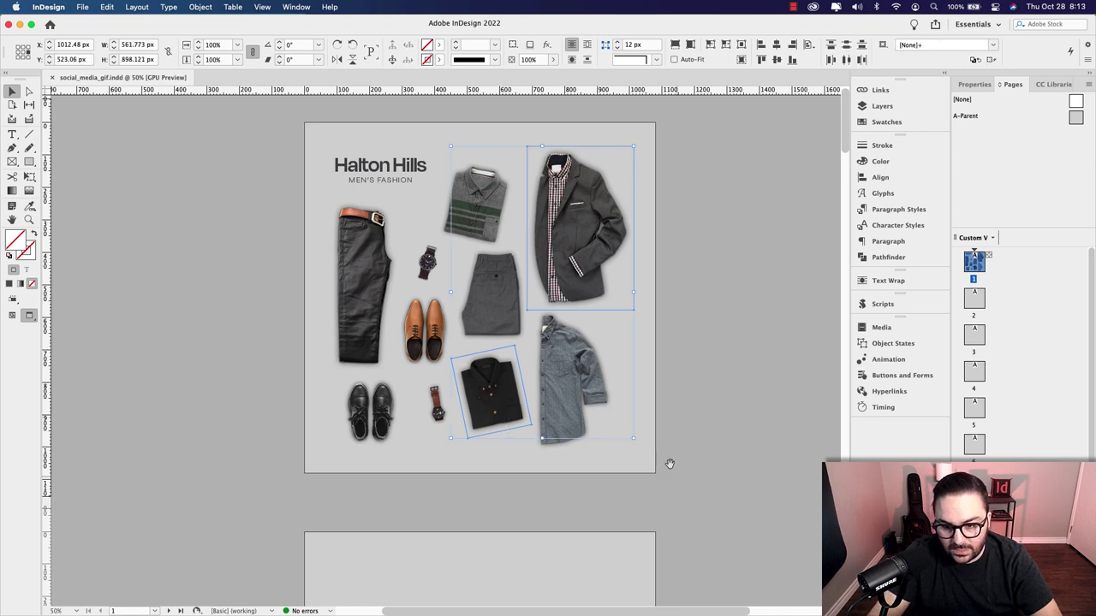
- Paste the copied blazer and folded black shirt onto page 3 with Paste in Place
drag(668, 459, 668, 251)
drag(667, 443, 647, 247)
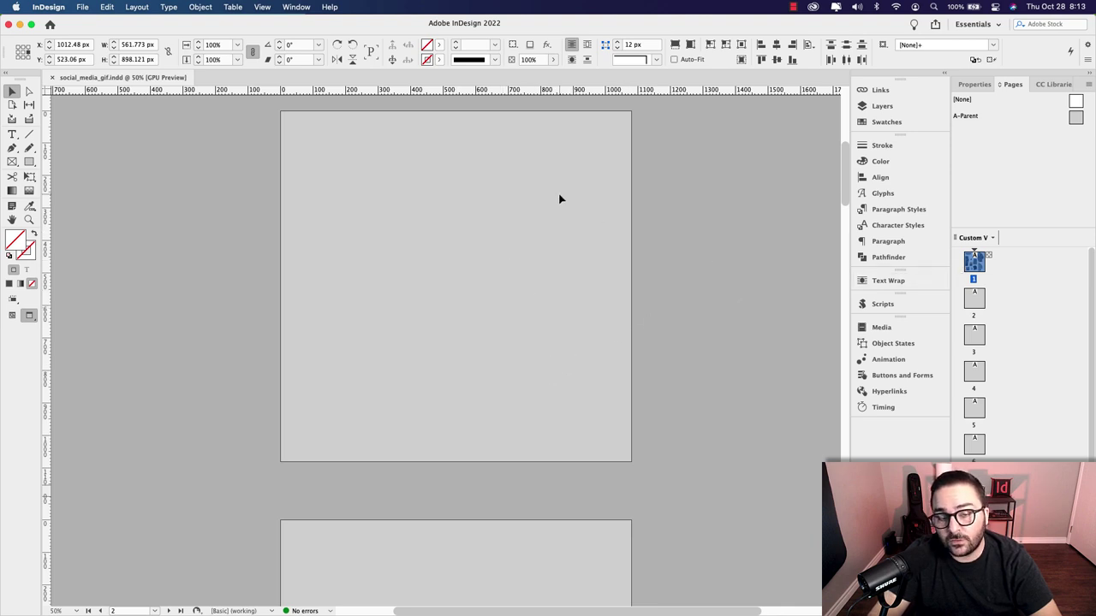
drag(556, 188, 548, 254)
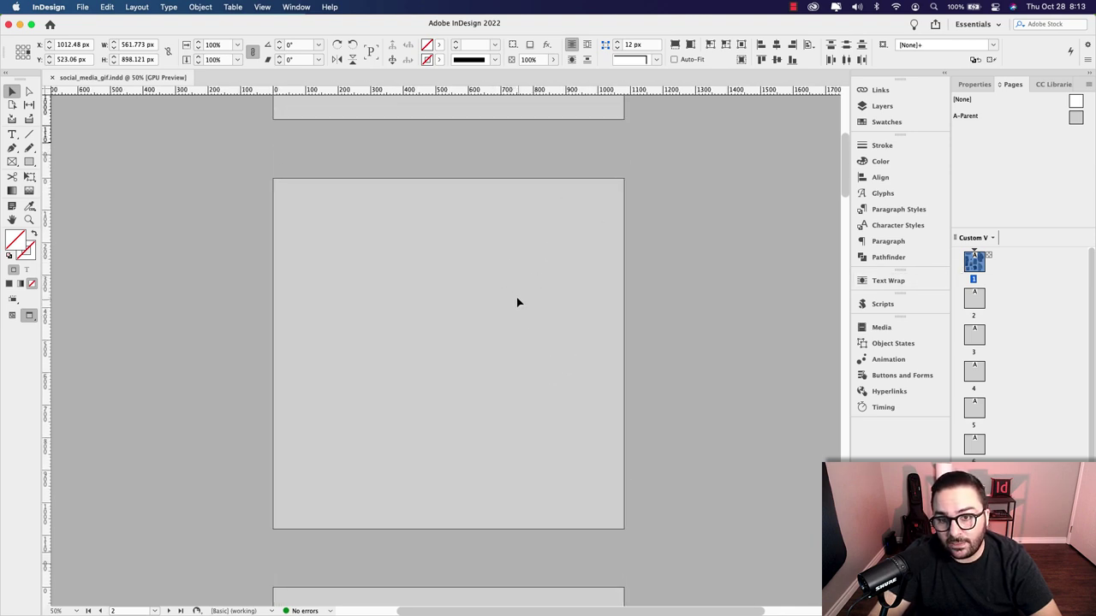
scroll(540, 432, down, 5)
scroll(536, 426, down, 4)
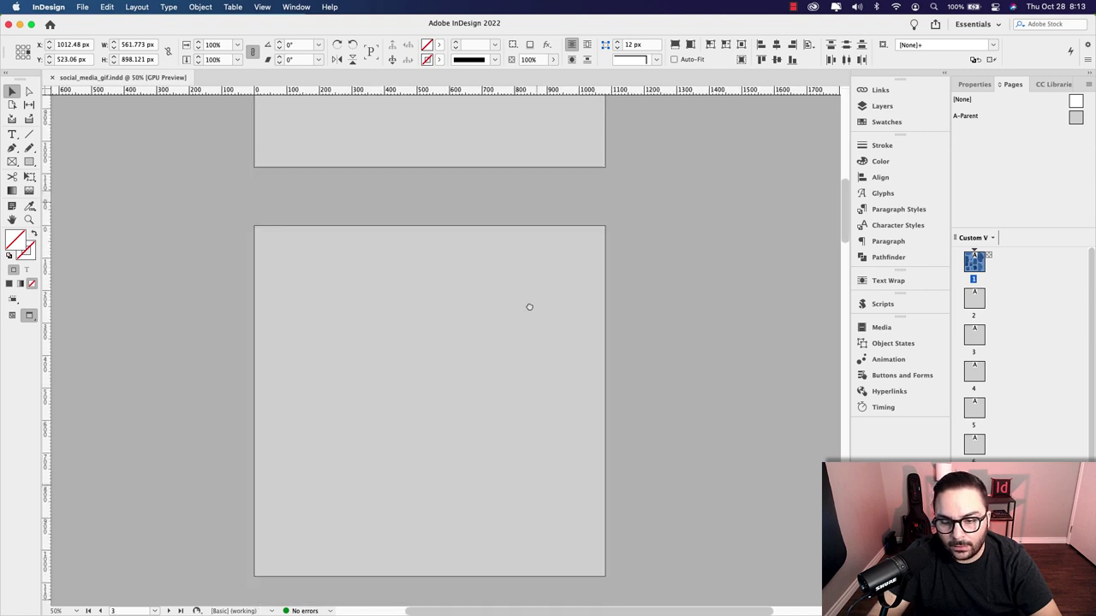
click(506, 358)
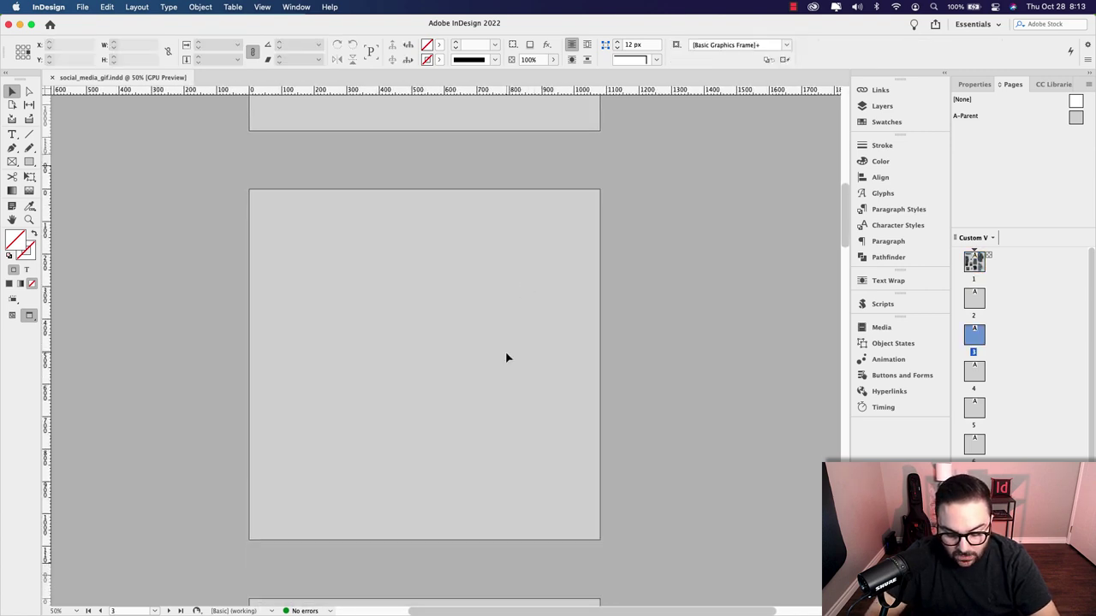
key(super+alt+shift+v)
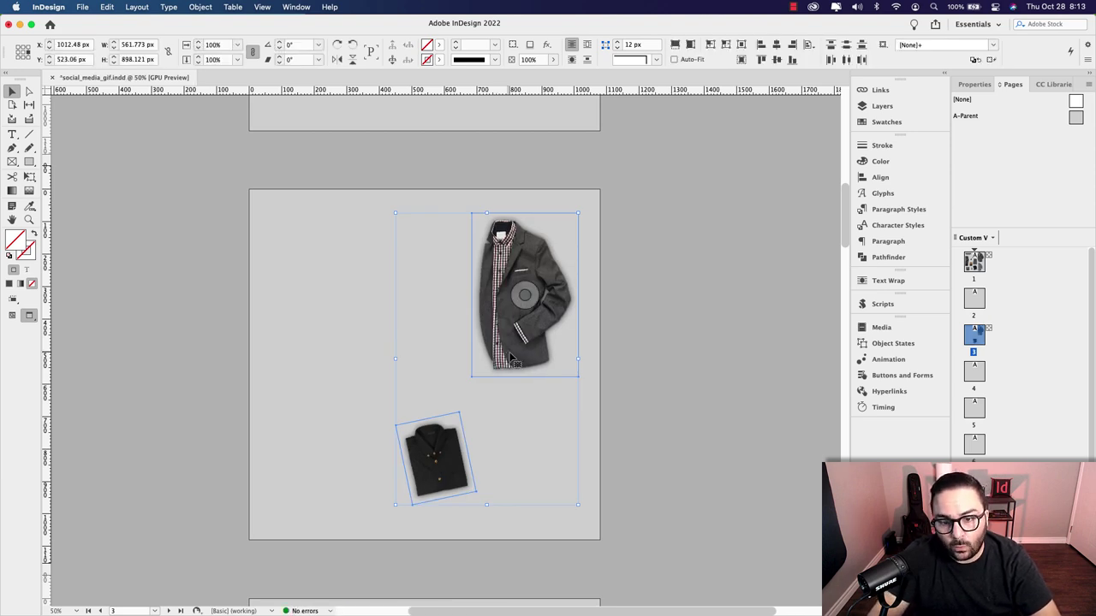
click(105, 6)
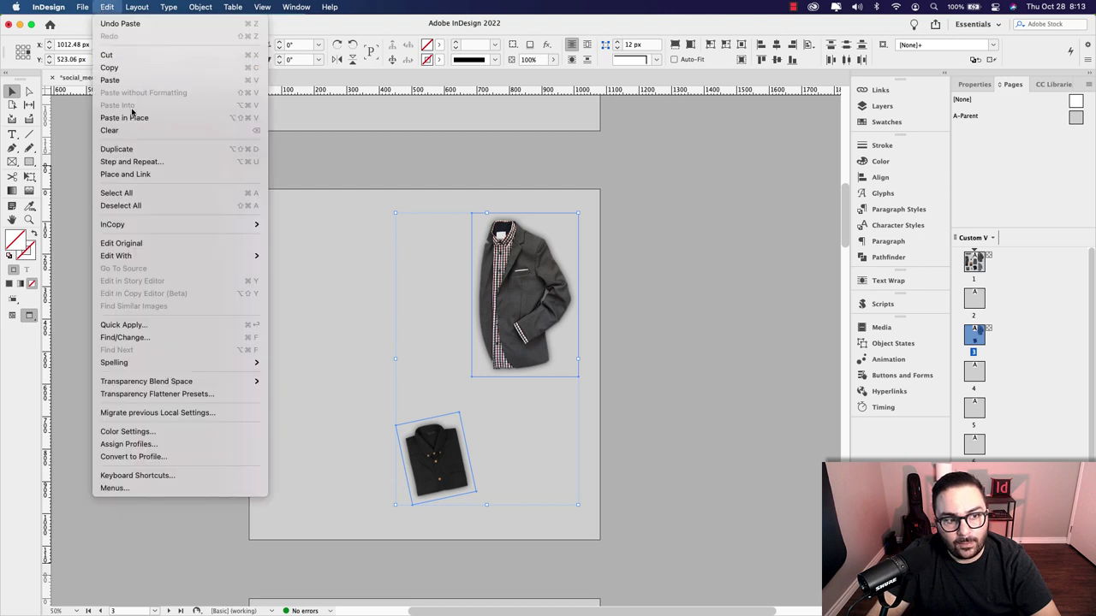
- Examine blank page 2 and the placement of the blazer and folded black shirt on page 3
click(626, 240)
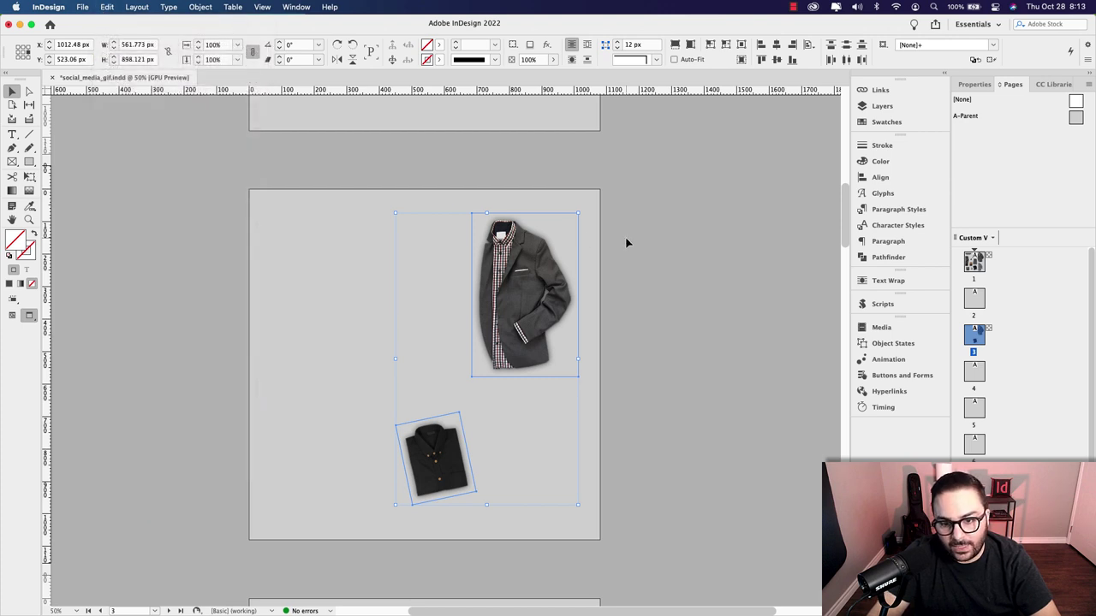
click(607, 240)
scroll(560, 213, up, 5)
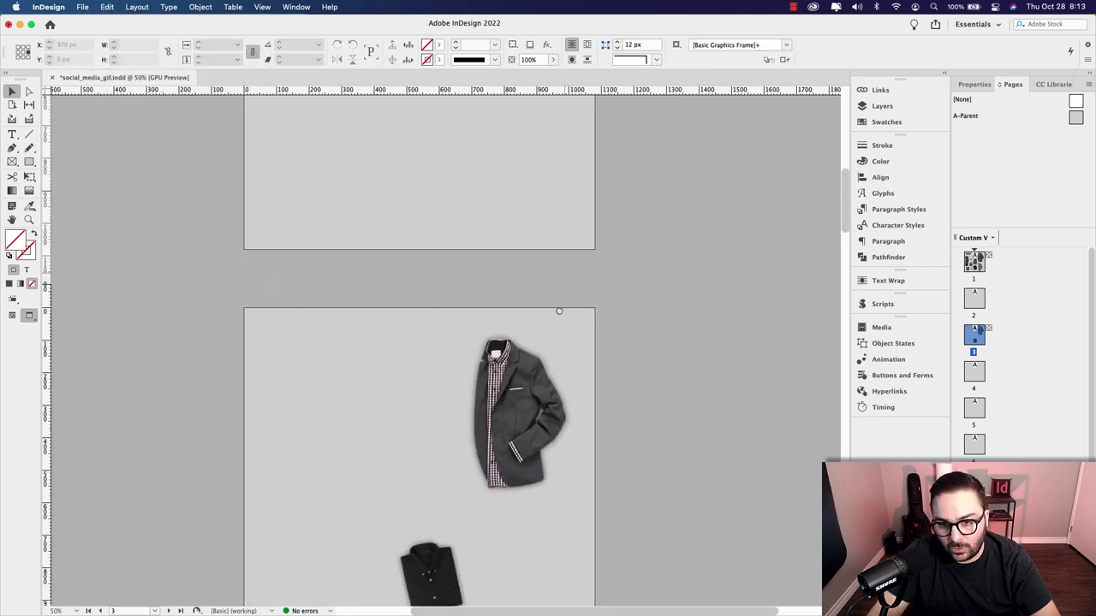
drag(556, 375, 545, 185)
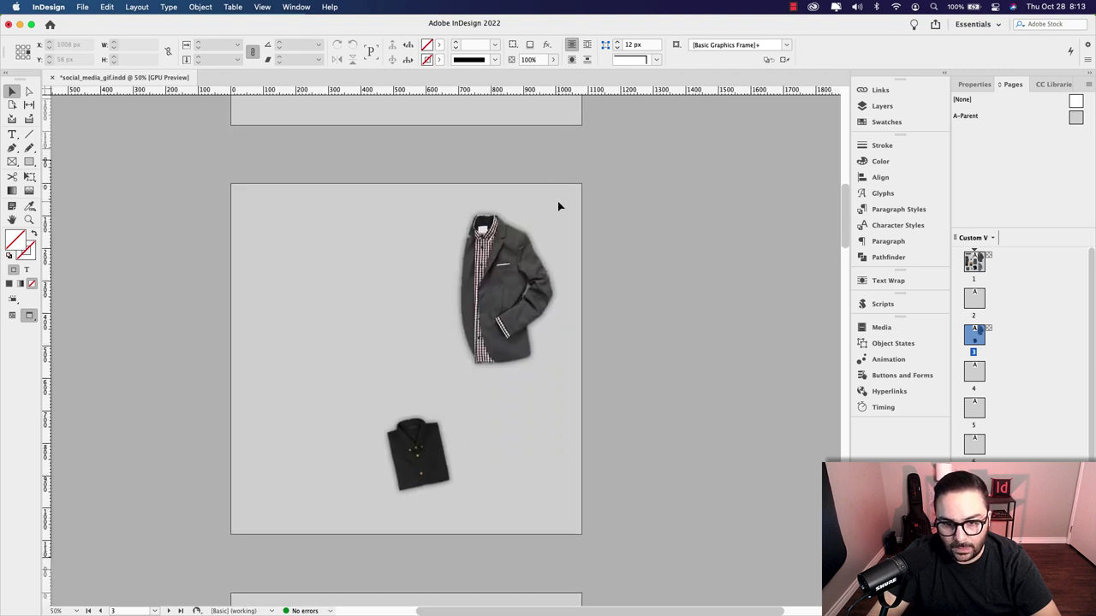
scroll(557, 201, up, 8)
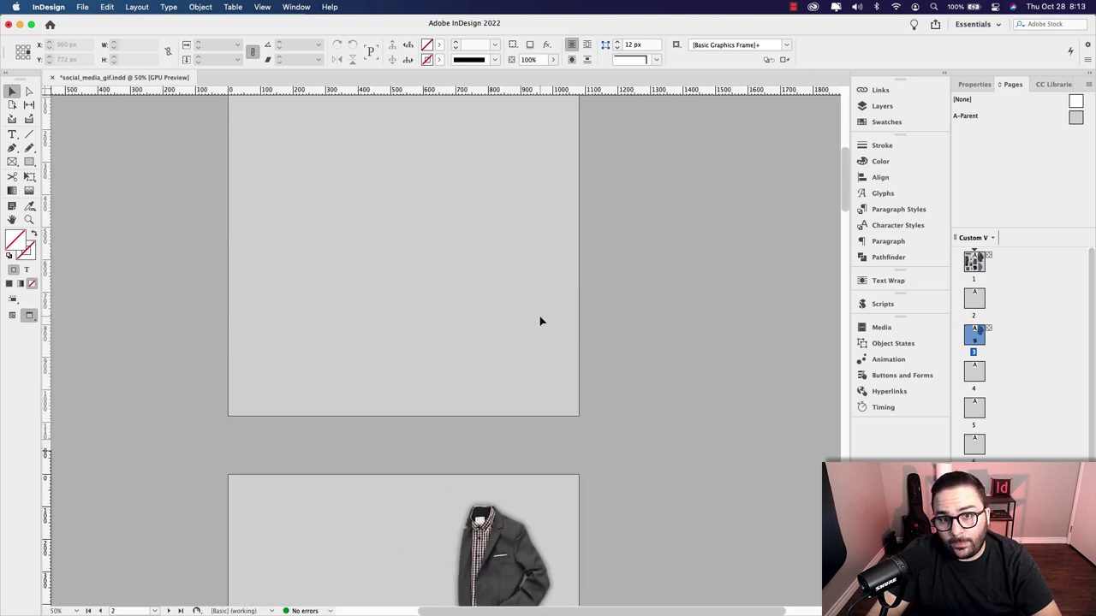
scroll(517, 342, down, 18)
scroll(519, 360, up, 20)
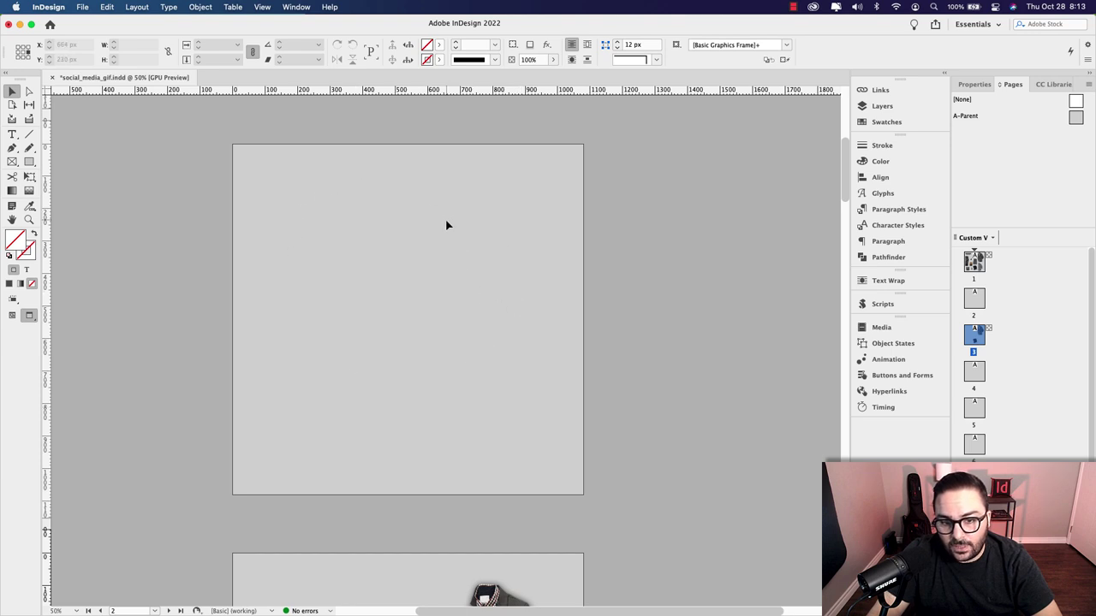
scroll(499, 436, down, 11)
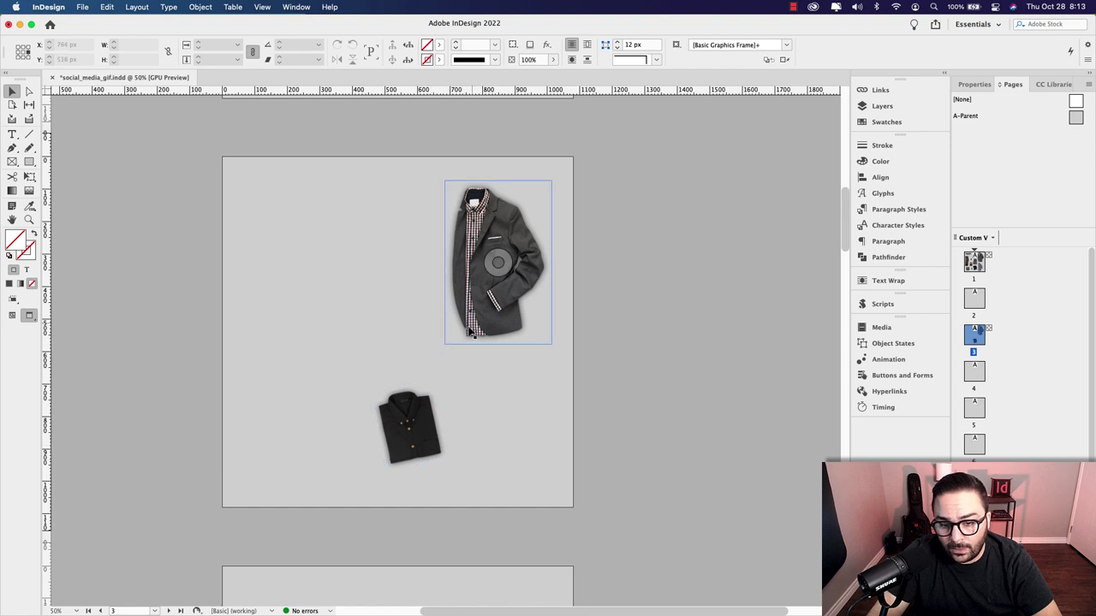
- Select and copy the belted black pants and the blue-grey long shirt on page 1
click(410, 425)
scroll(445, 556, up, 17)
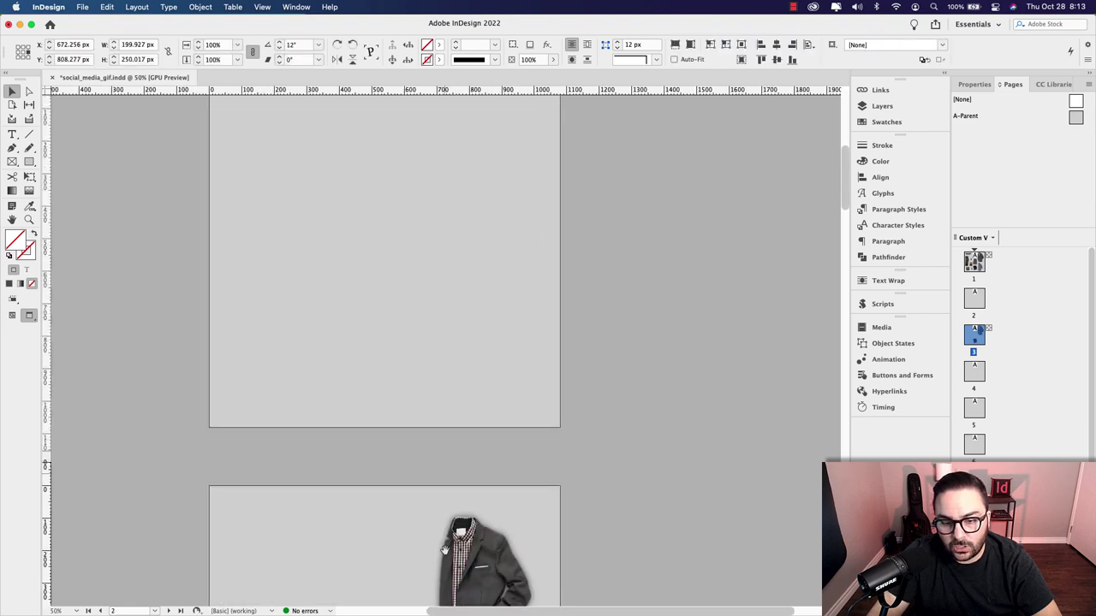
scroll(439, 420, up, 5)
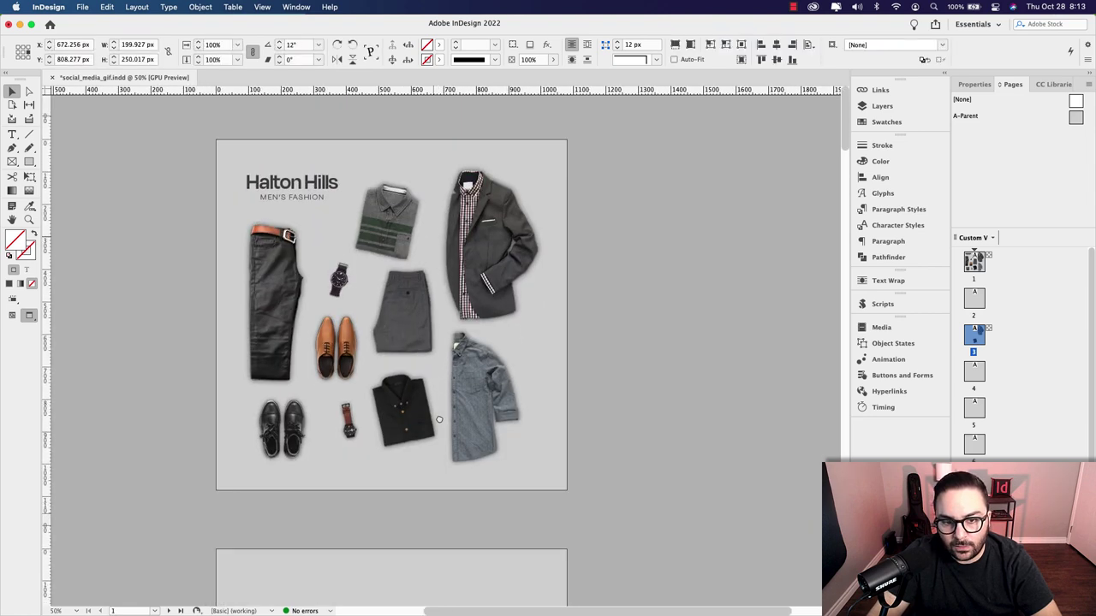
click(279, 266)
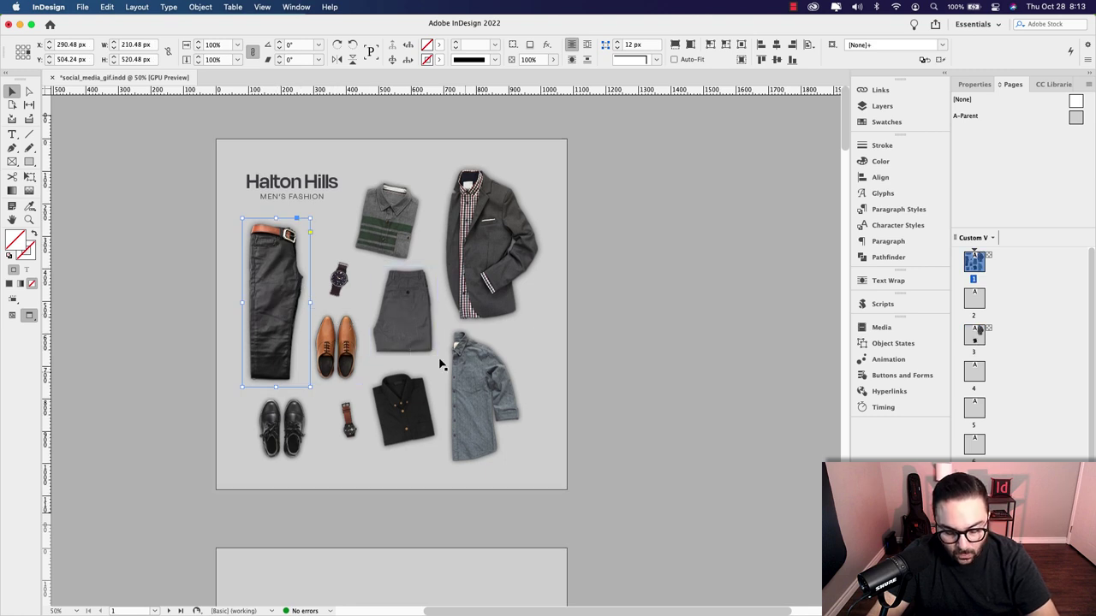
shift+click(493, 382)
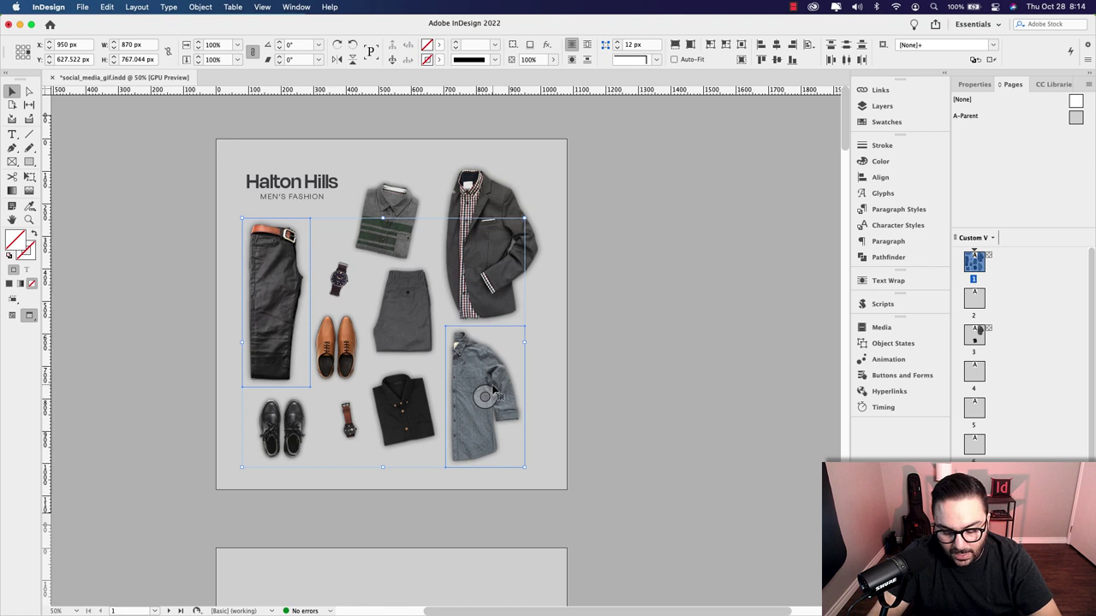
- Paste the copied pants and blue-grey shirt onto page 4 with Paste in Place and deselect them
scroll(493, 391, down, 12)
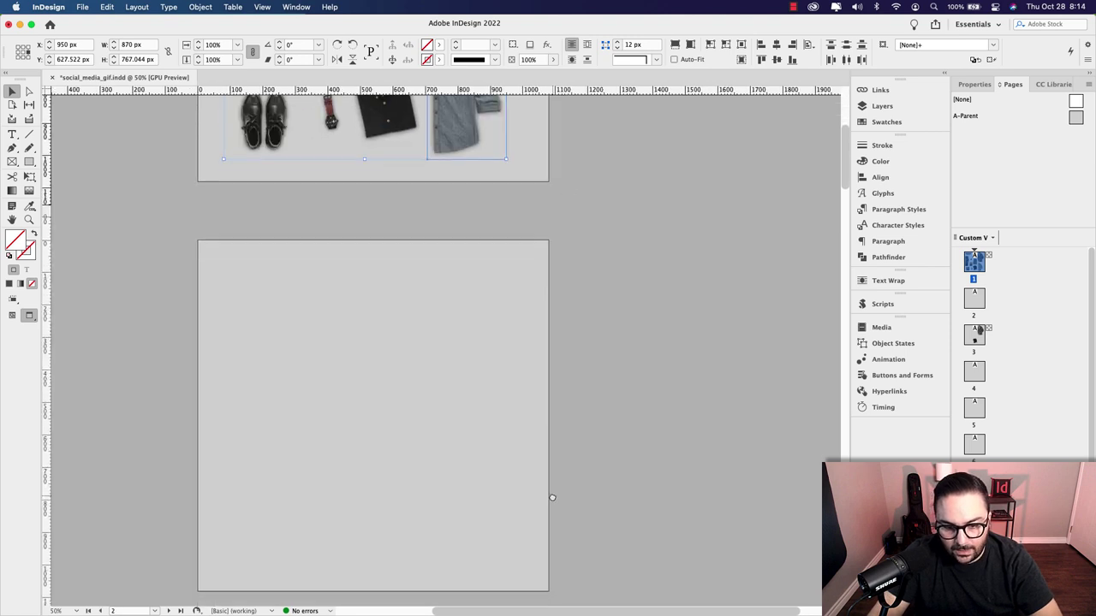
scroll(516, 565, down, 5)
click(430, 348)
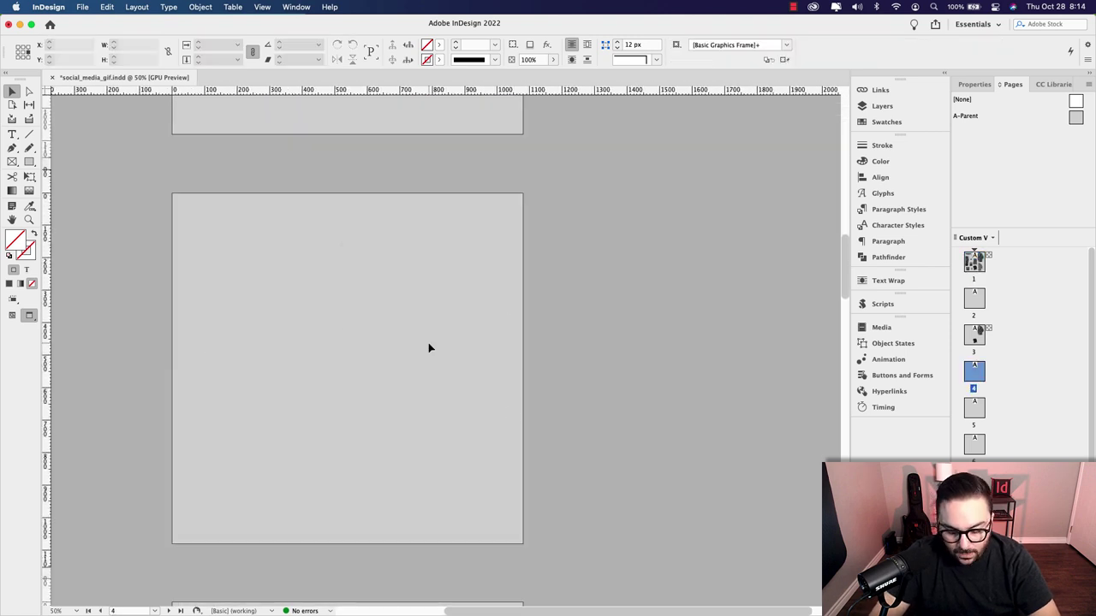
key(super+alt+shift+v)
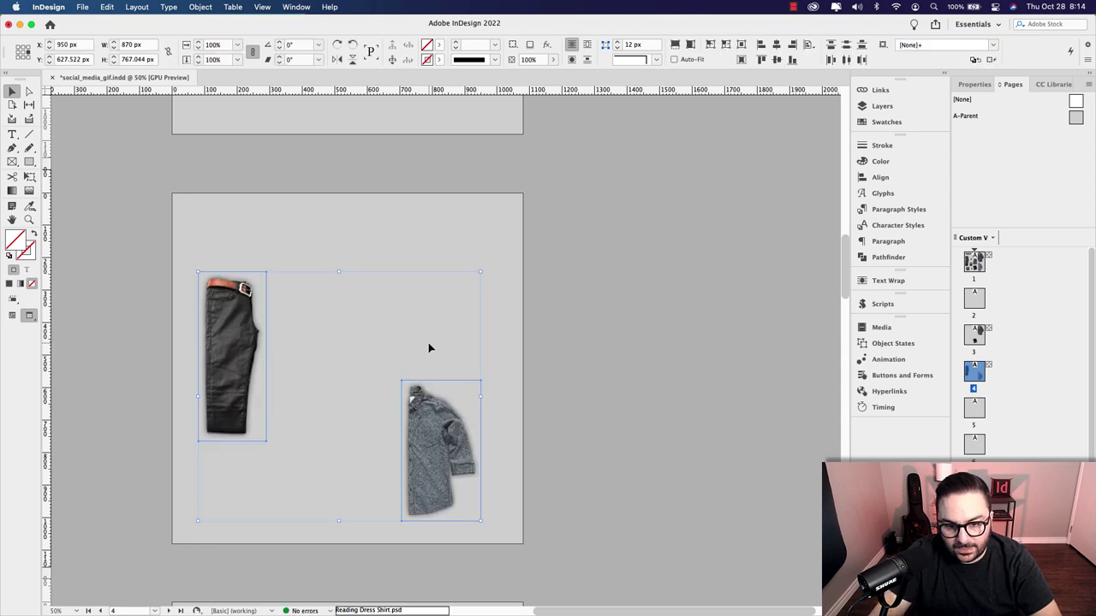
click(572, 237)
- Copy the blazer and folded black shirt from page 3 and paste them in place on page 4
scroll(567, 468, up, 4)
drag(308, 126, 433, 330)
scroll(448, 359, down, 5)
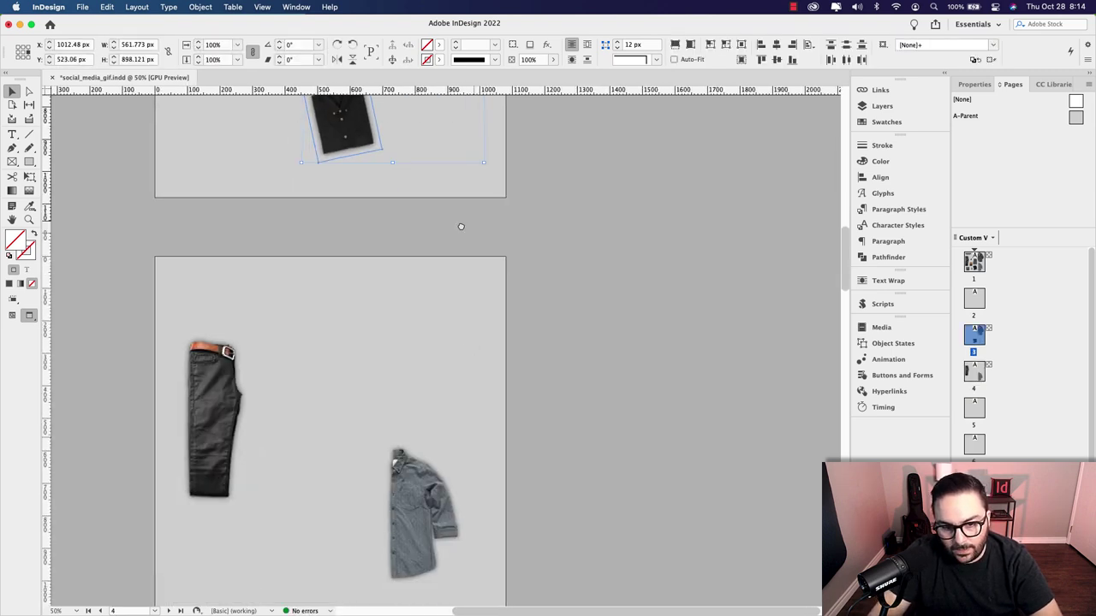
key(super+alt+shift+v)
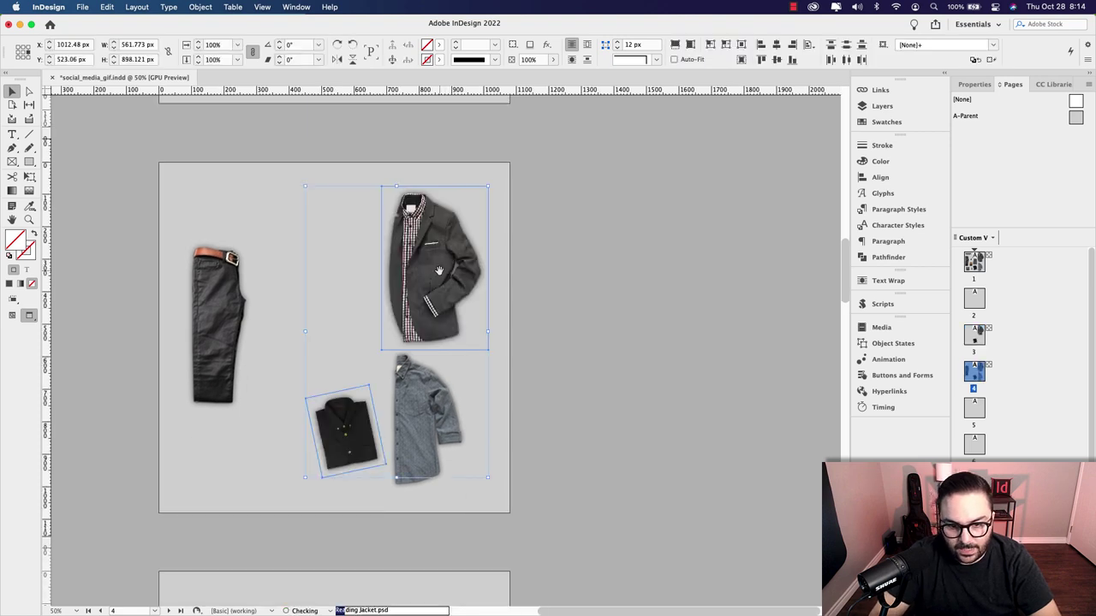
click(534, 380)
drag(533, 380, 586, 316)
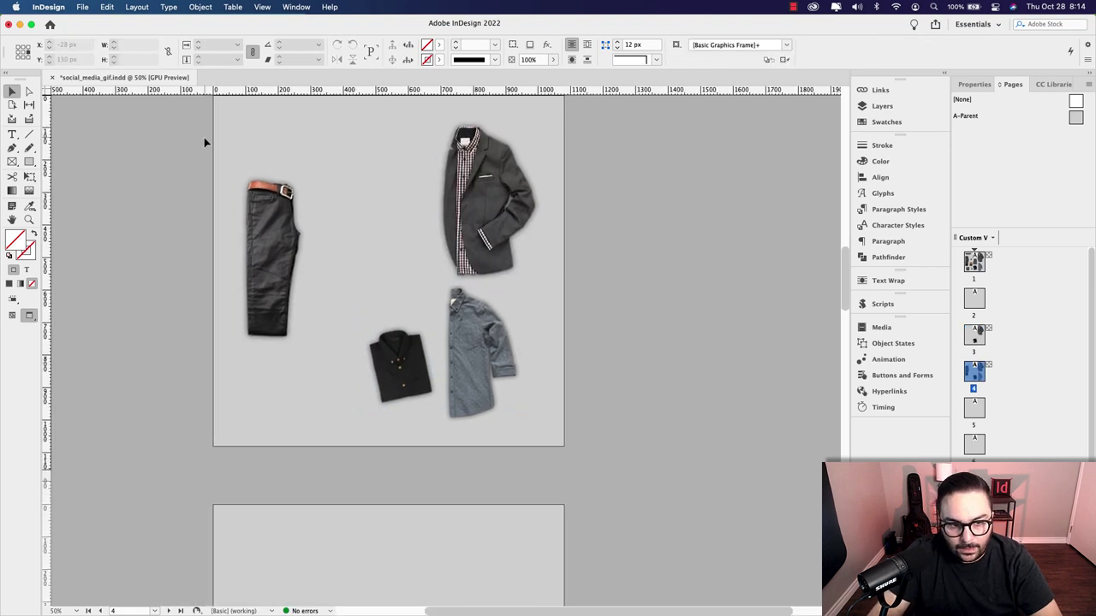
- Copy all four garments on page 4 and paste them in place on page 5
drag(204, 143, 528, 405)
scroll(525, 509, down, 3)
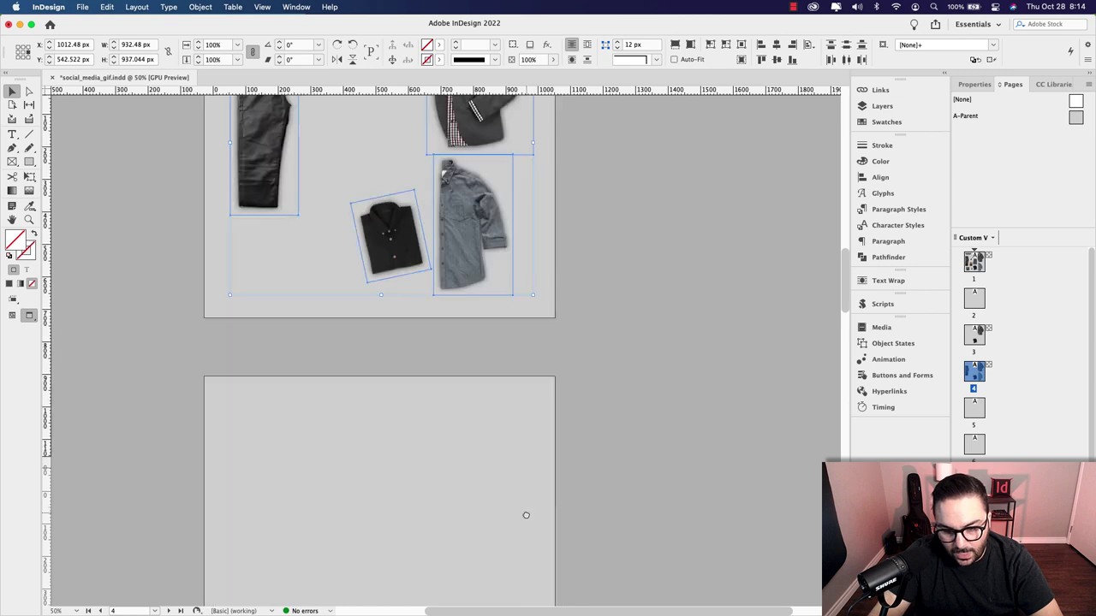
scroll(526, 514, down, 5)
key(super+alt+shift+v)
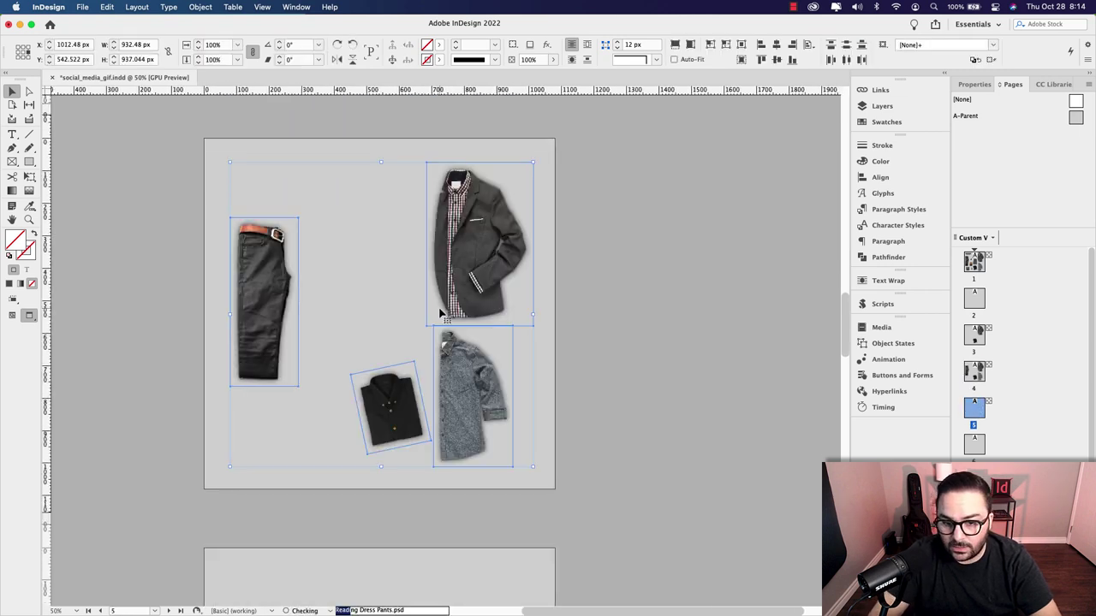
- Paste the same four garments in place on pages 6, 7 and 8
scroll(438, 314, down, 5)
key(super+alt+shift+v)
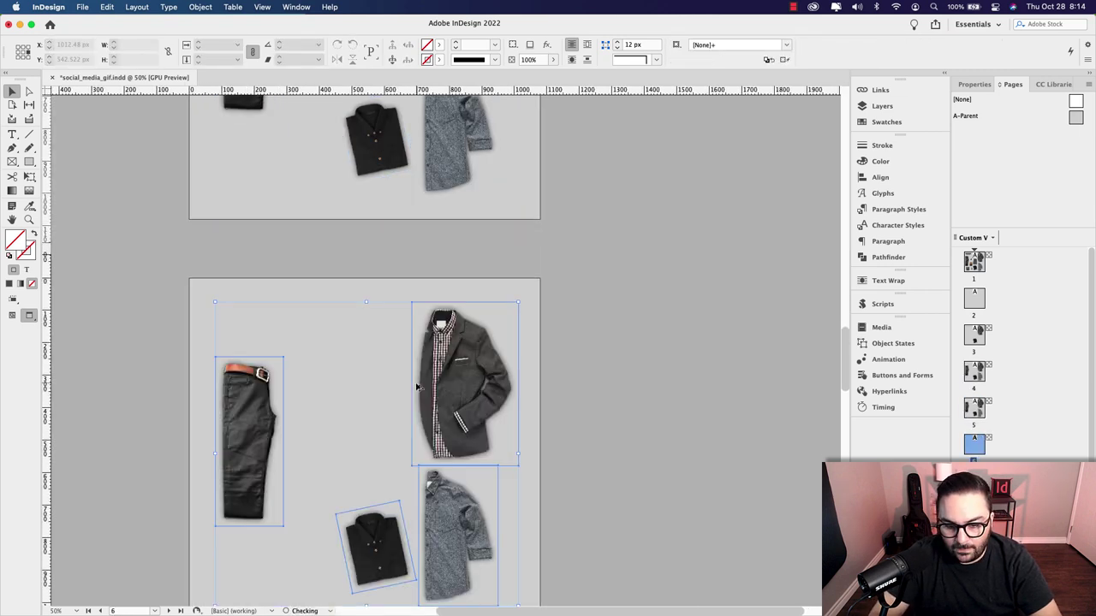
scroll(419, 387, down, 5)
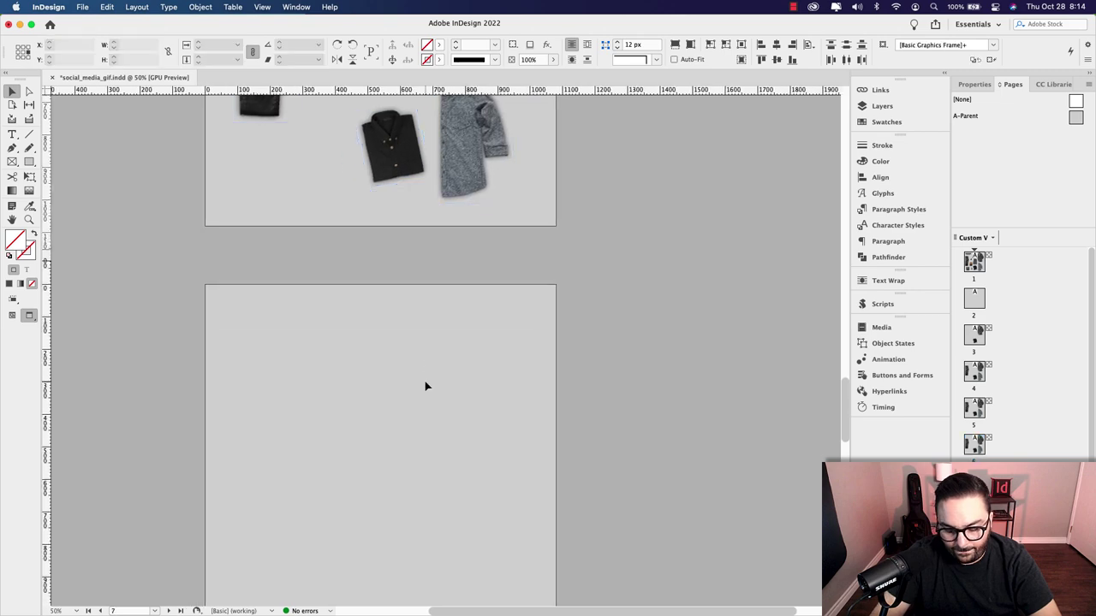
key(super+alt+shift+v)
scroll(428, 377, down, 5)
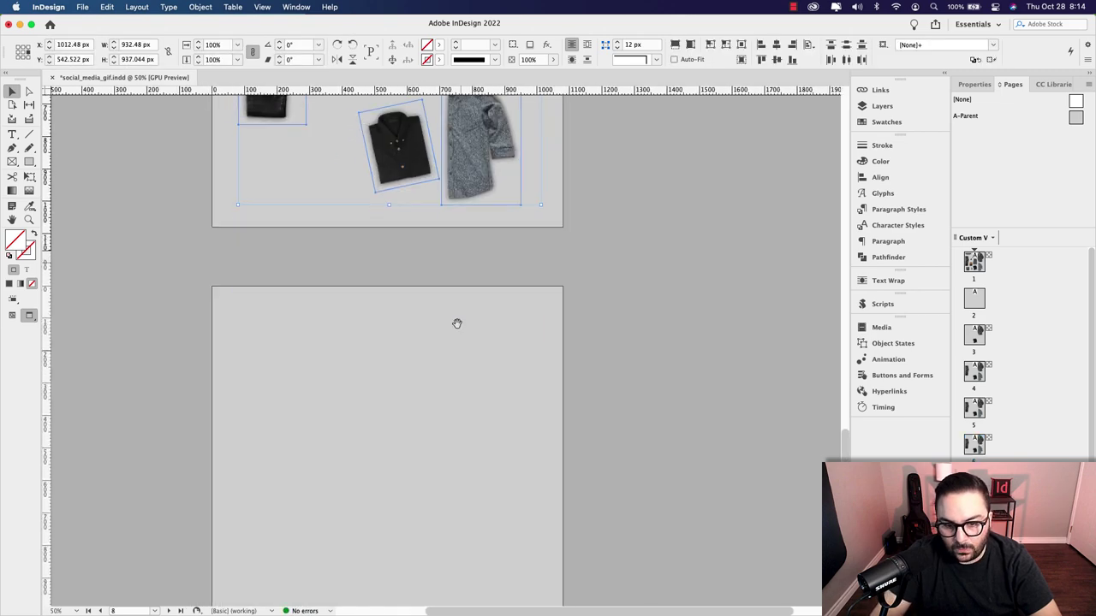
click(441, 380)
key(super+alt+shift+v)
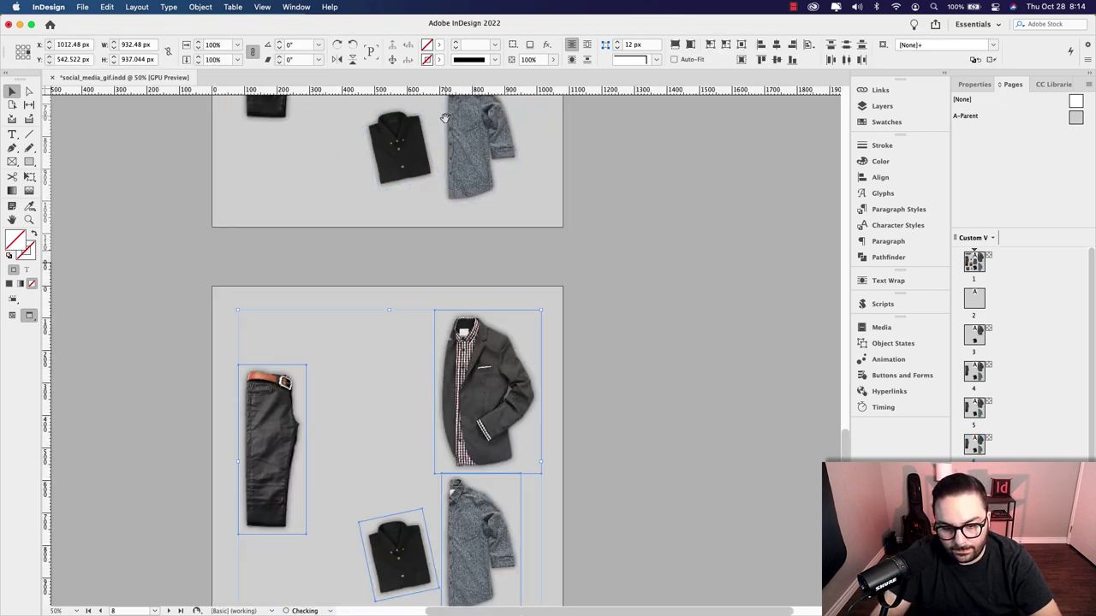
- Paste the four copied garments in place on pages 9 and 10
scroll(457, 364, down, 5)
key(super+alt+shift+v)
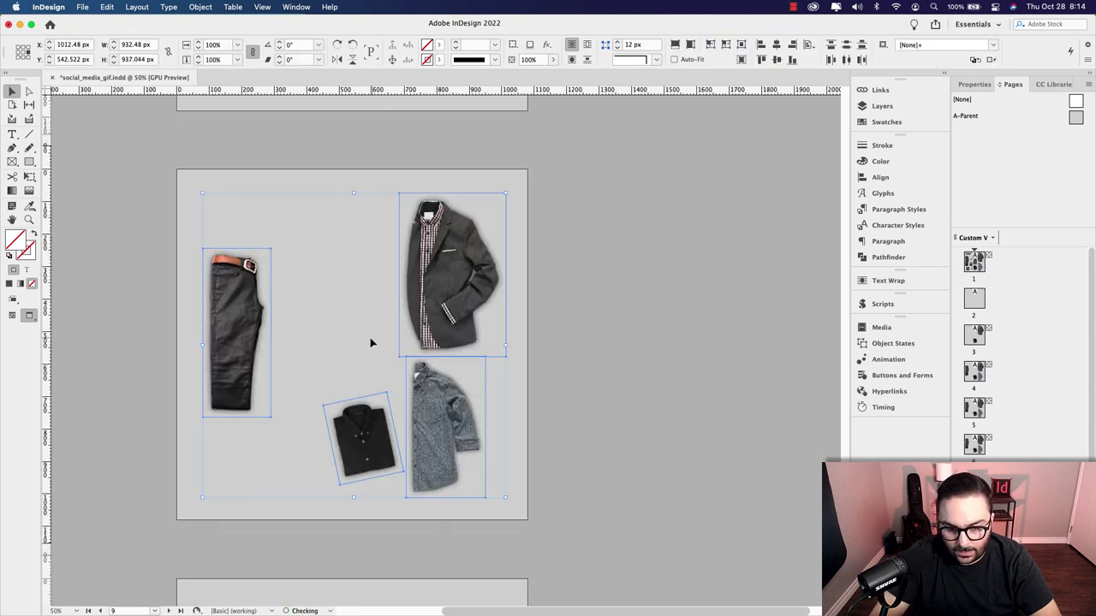
click(370, 342)
scroll(403, 360, down, 5)
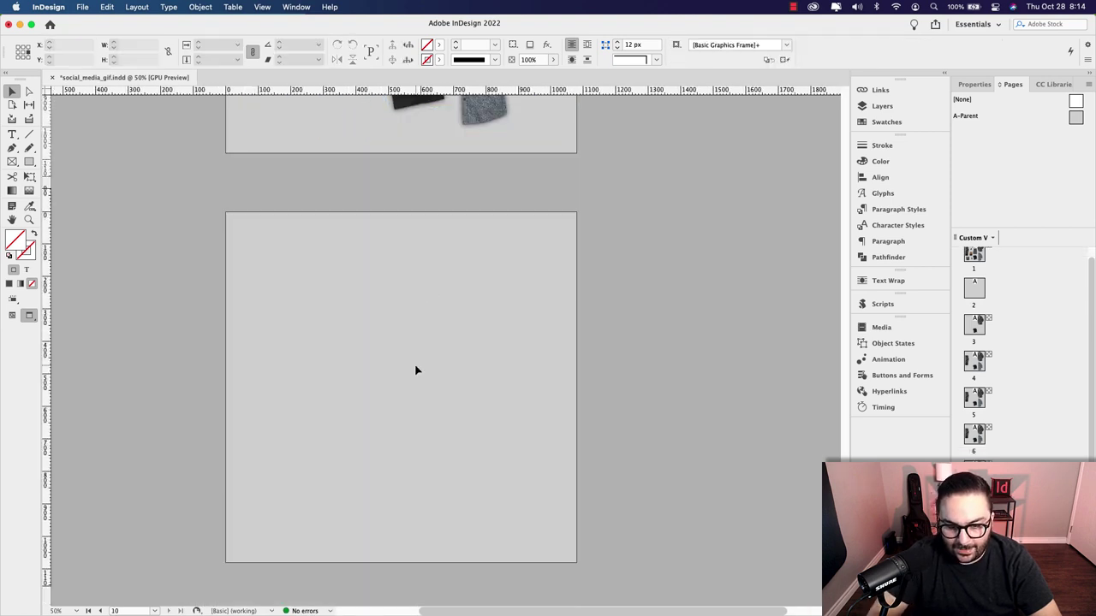
key(super+alt+shift+v)
- Review the garment build-up from page 10 back to the full arrangement on page 1
scroll(450, 370, right, 1)
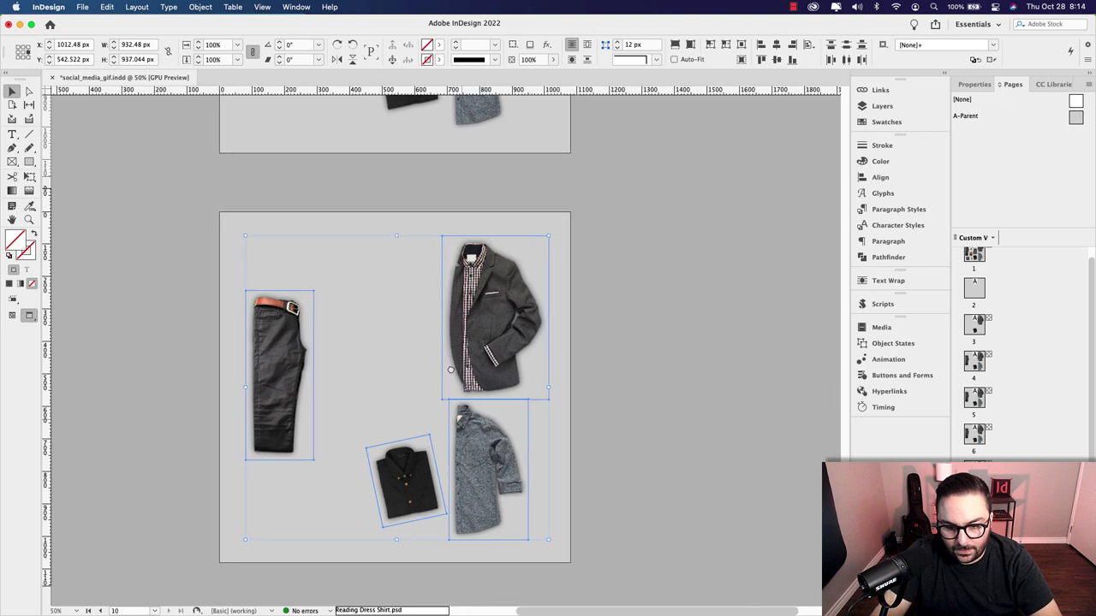
scroll(450, 370, up, 7)
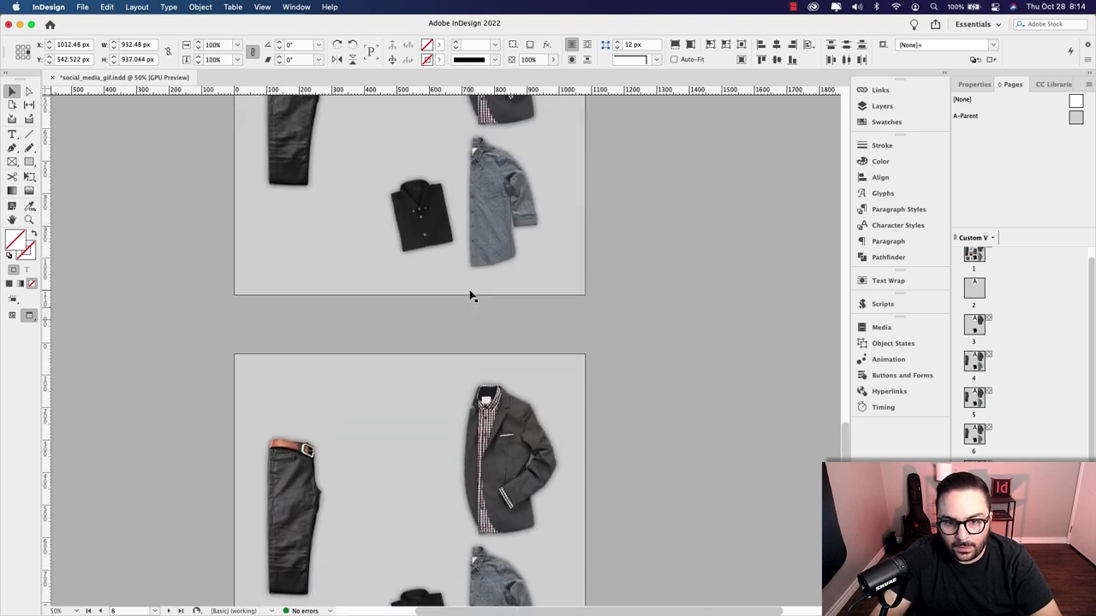
scroll(469, 296, up, 14)
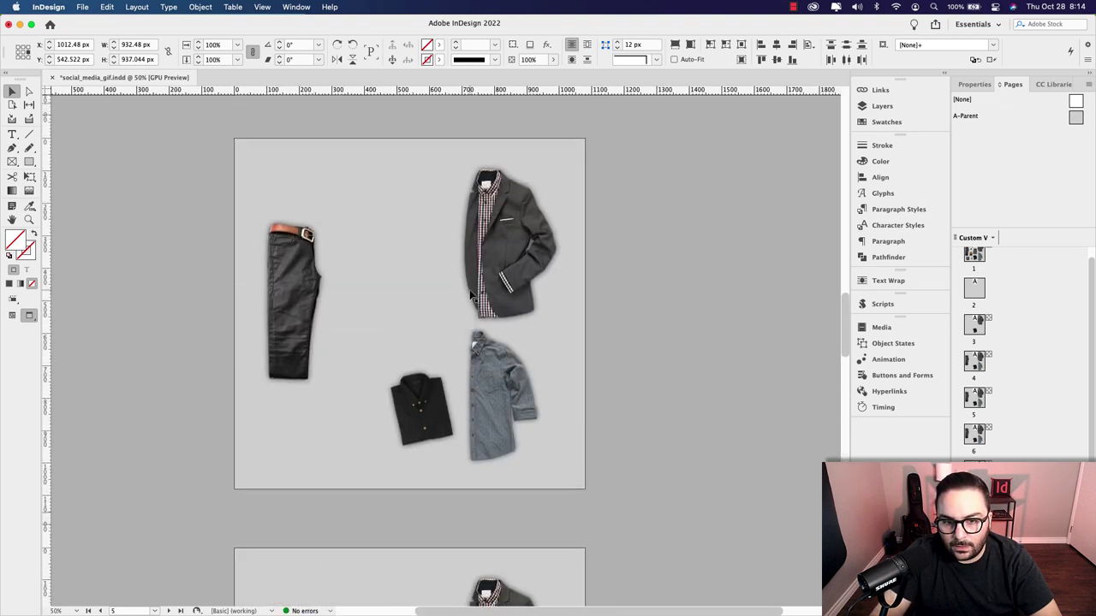
scroll(469, 295, up, 7)
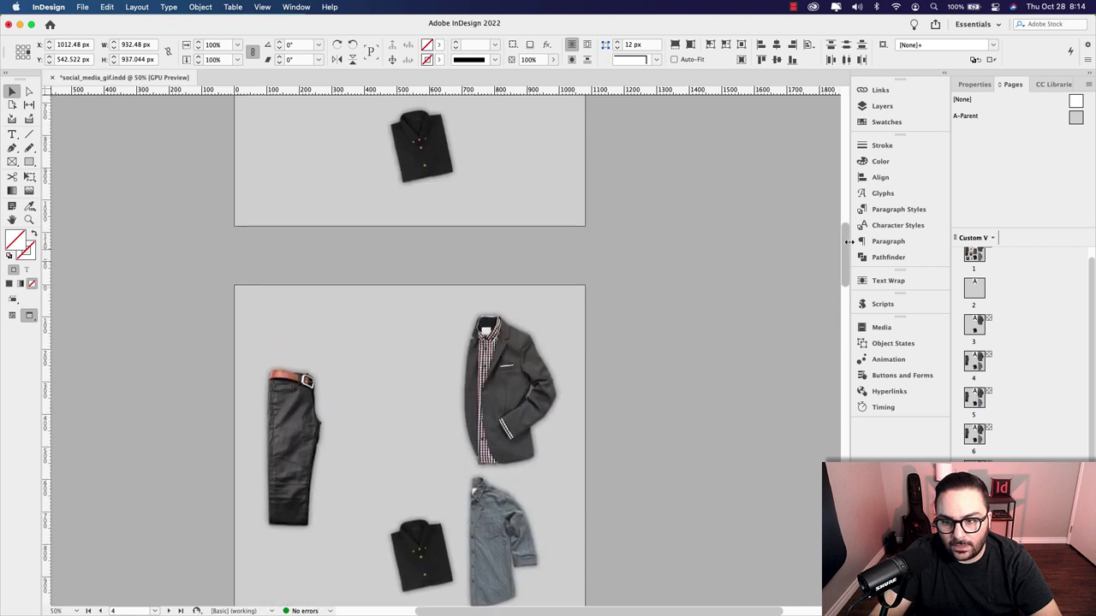
drag(845, 247, 837, 272)
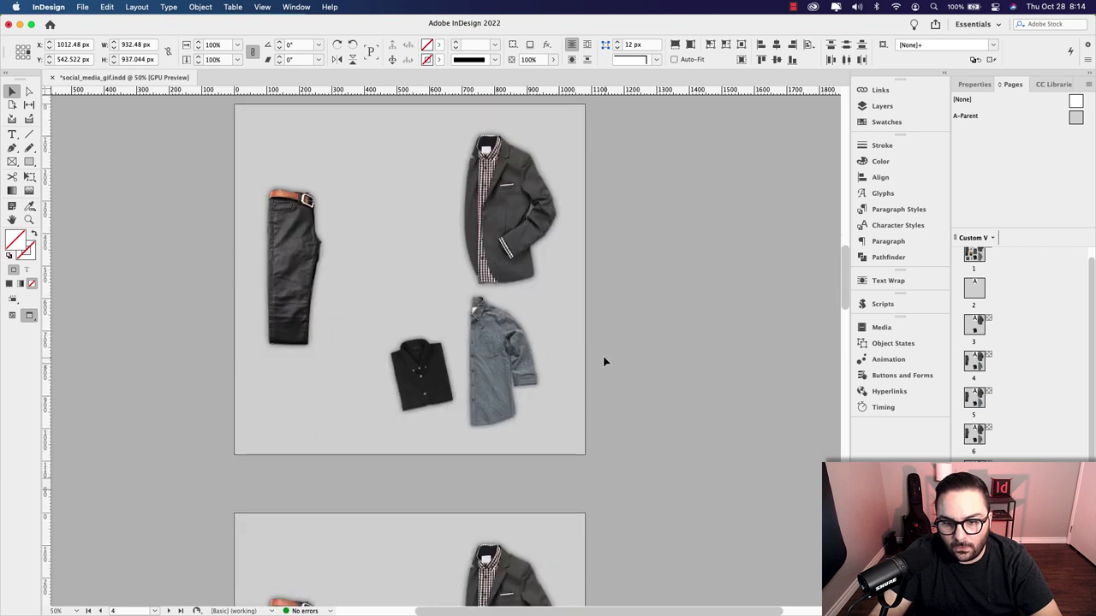
scroll(584, 274, up, 10)
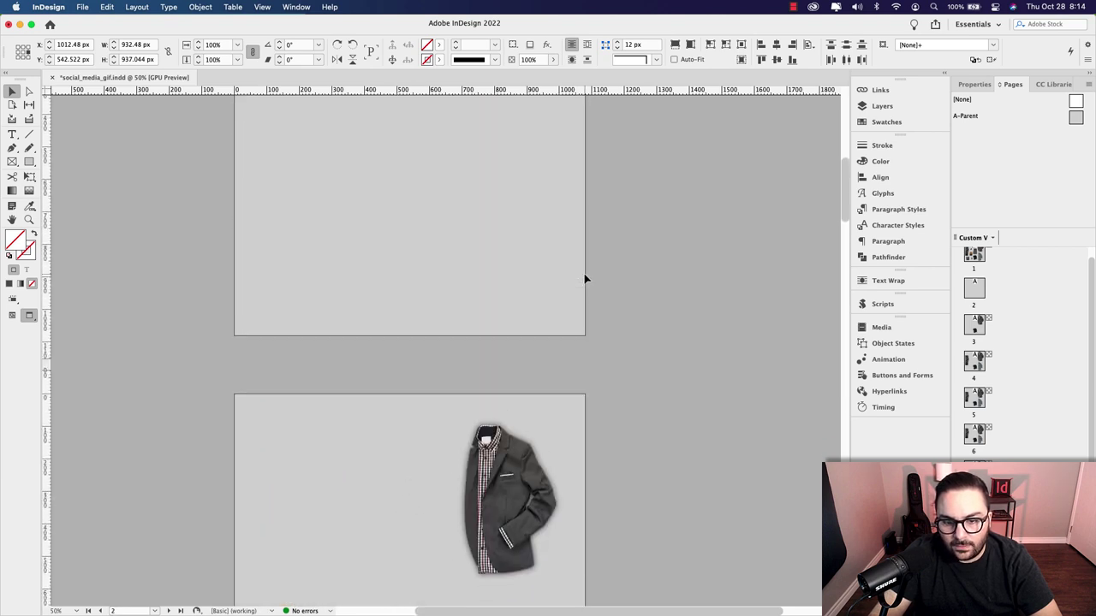
scroll(585, 278, up, 2)
scroll(500, 430, down, 10)
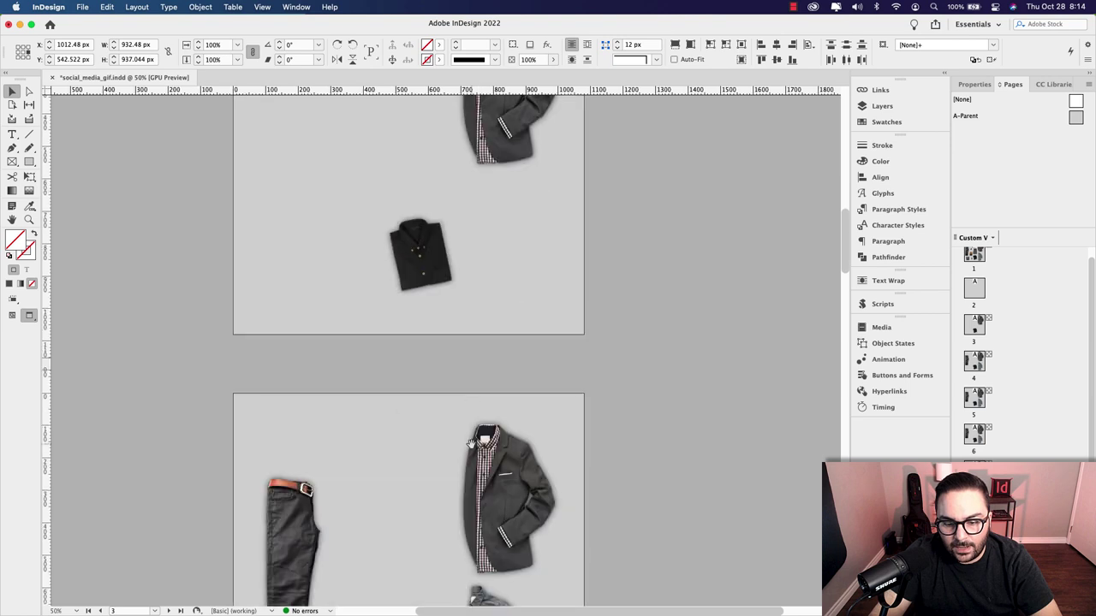
scroll(529, 236, up, 15)
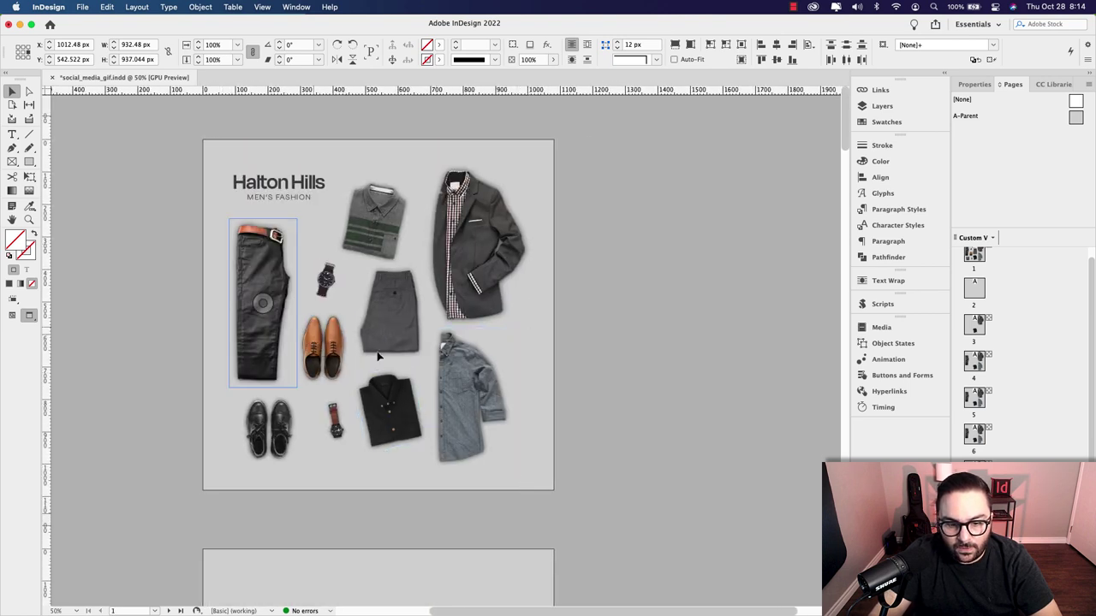
- Copy the striped folded shirt and black shoes from page 1 and paste them in place on page 5
click(387, 254)
shift+click(289, 441)
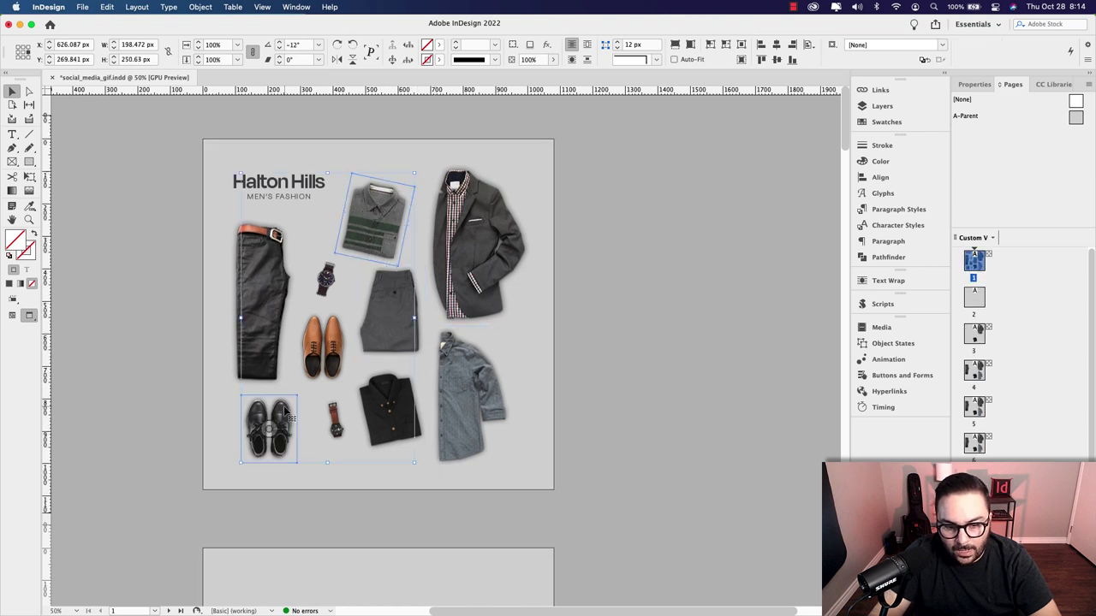
scroll(449, 476, down, 10)
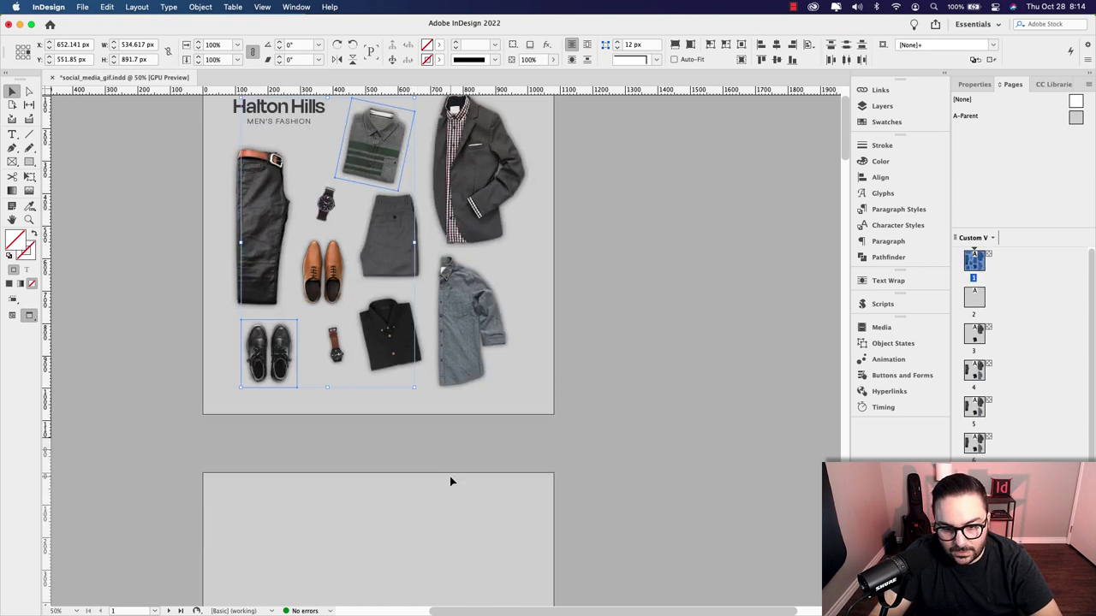
drag(845, 202, 839, 296)
click(588, 281)
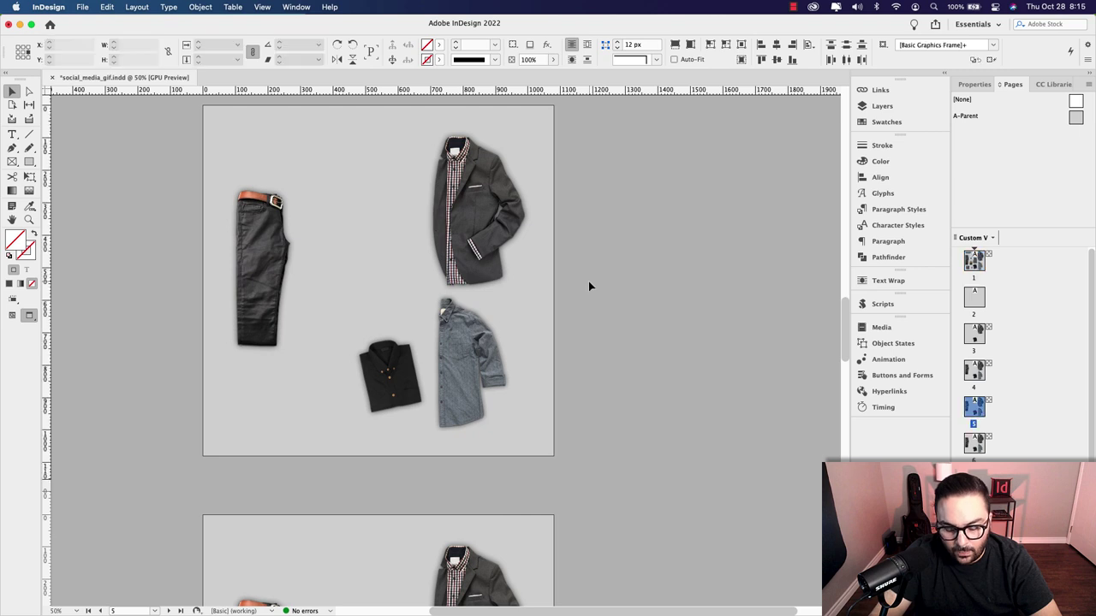
key(super+alt+shift+v)
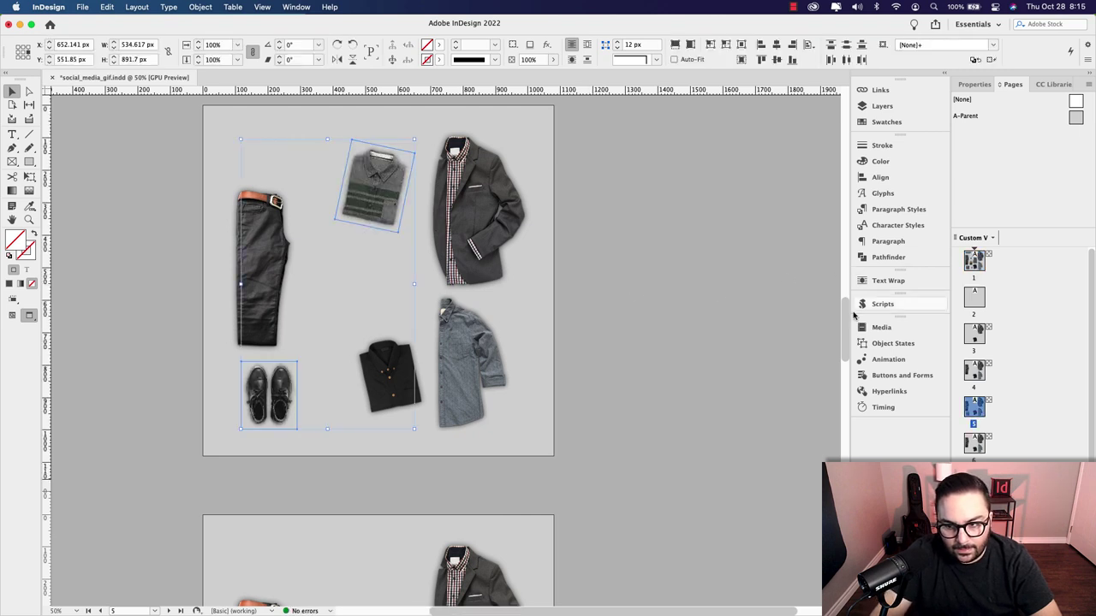
- Paste the copied striped shirt and black shoes in place on pages 6, 7 and 8
drag(848, 309, 848, 333)
click(571, 396)
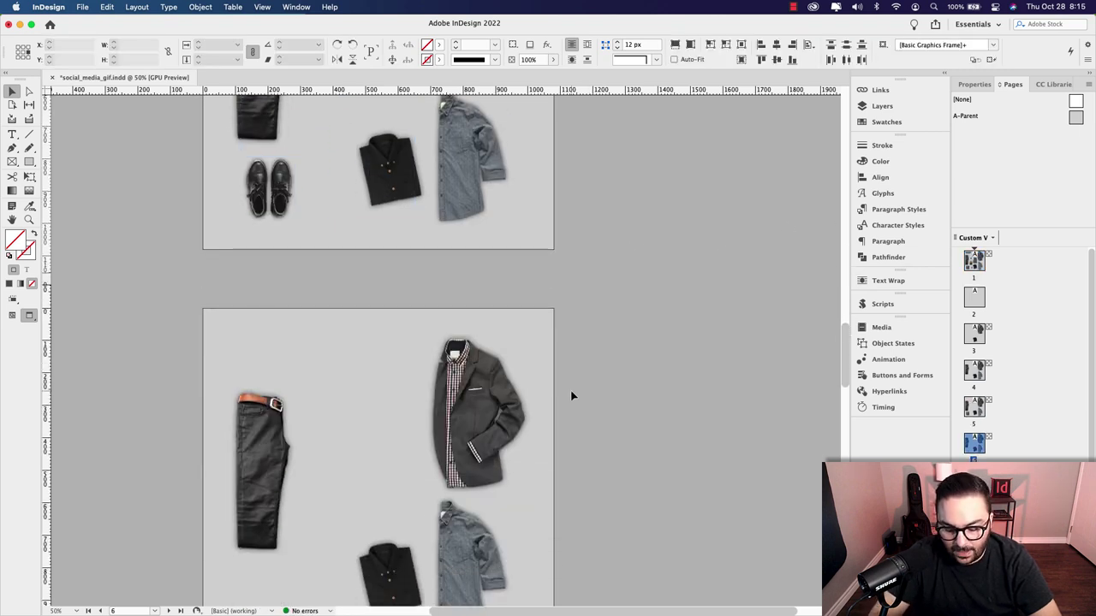
key(super+alt+shift+v)
drag(631, 514, 646, 334)
scroll(646, 333, down, 5)
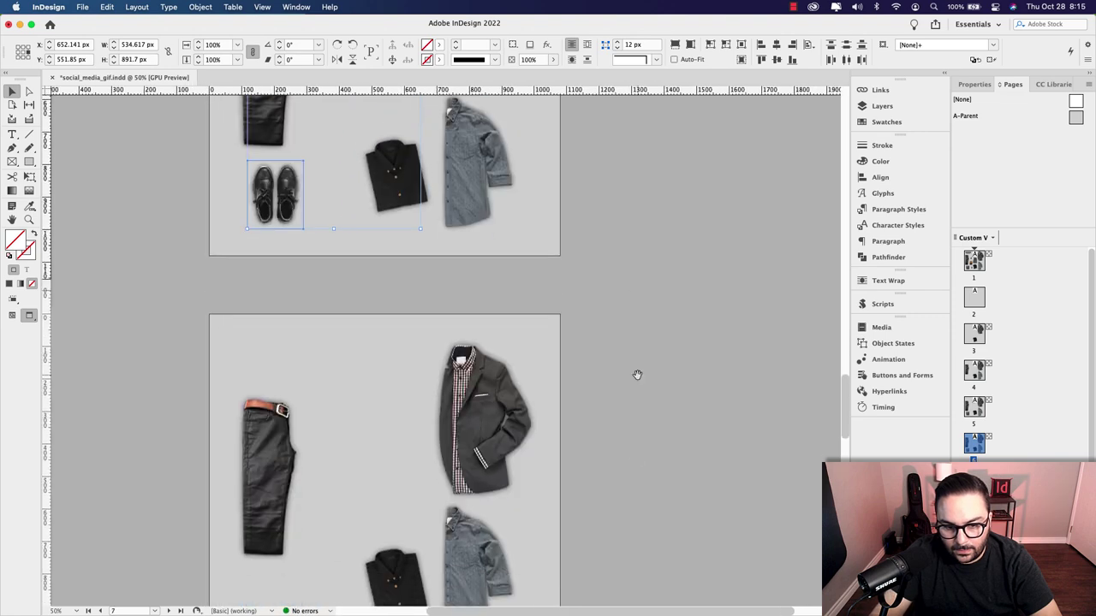
click(600, 420)
key(super+alt+shift+v)
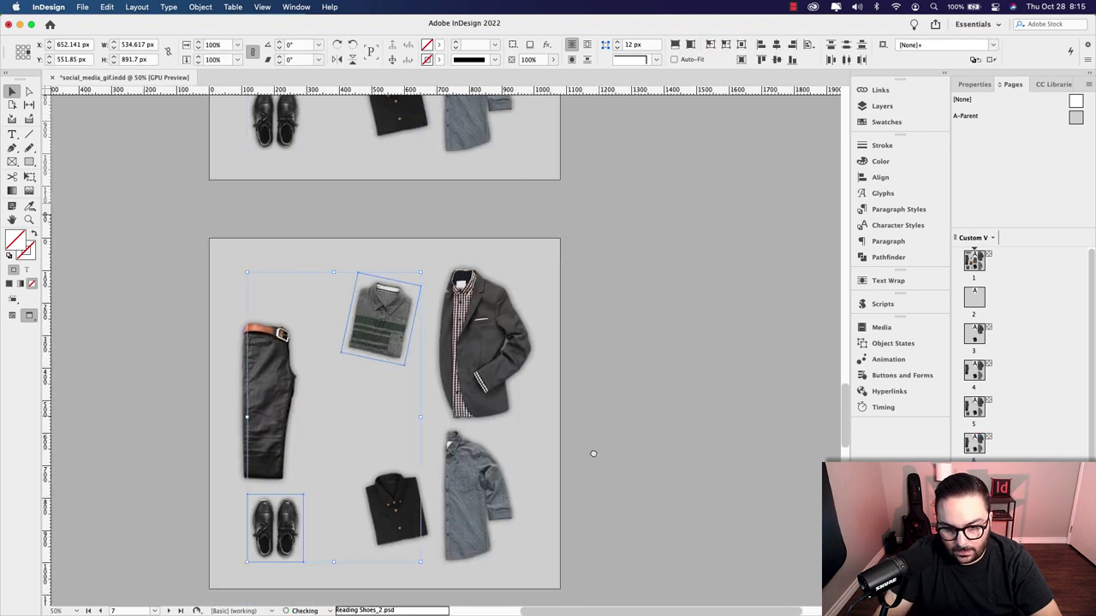
scroll(591, 411, down, 5)
key(super+alt+shift+v)
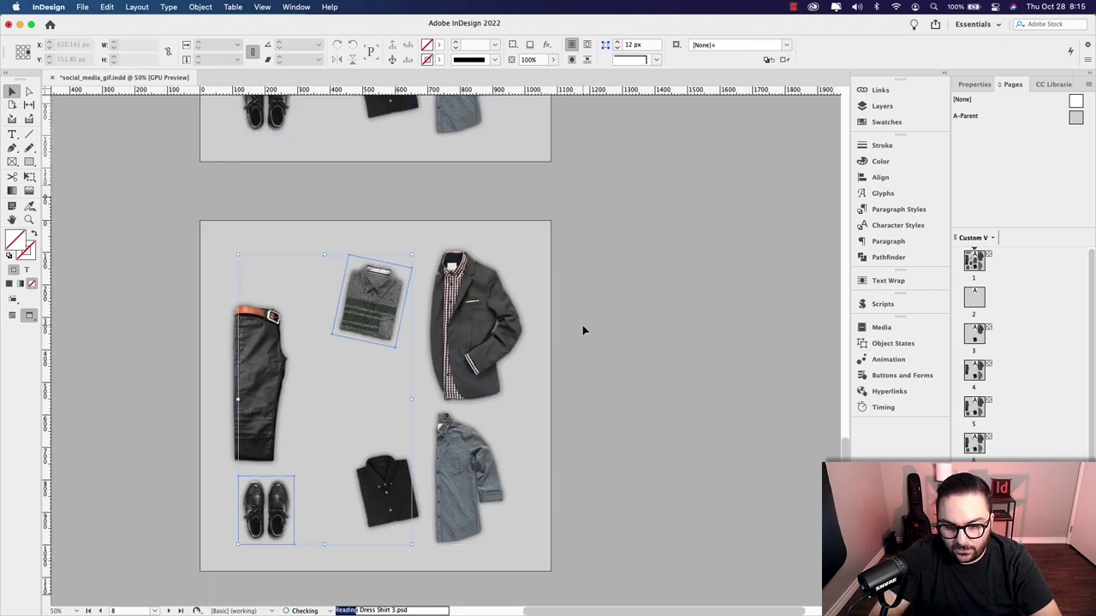
- Paste the striped shirt and black shoes in place on pages 9 and 10, and return to page 1
scroll(591, 394, down, 5)
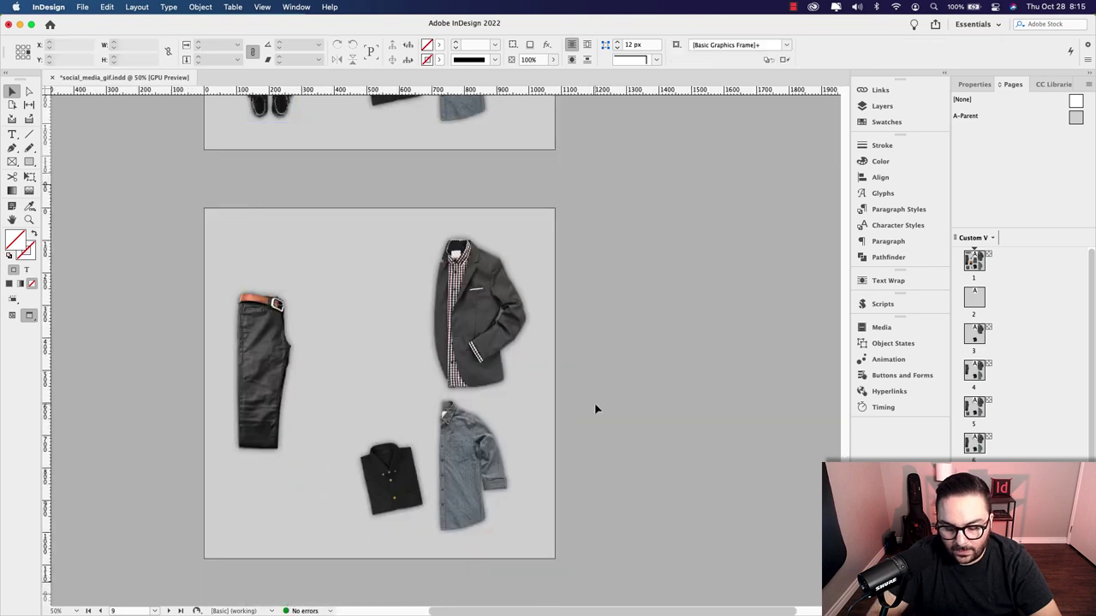
key(super+alt+shift+v)
scroll(612, 470, down, 5)
scroll(557, 274, down, 3)
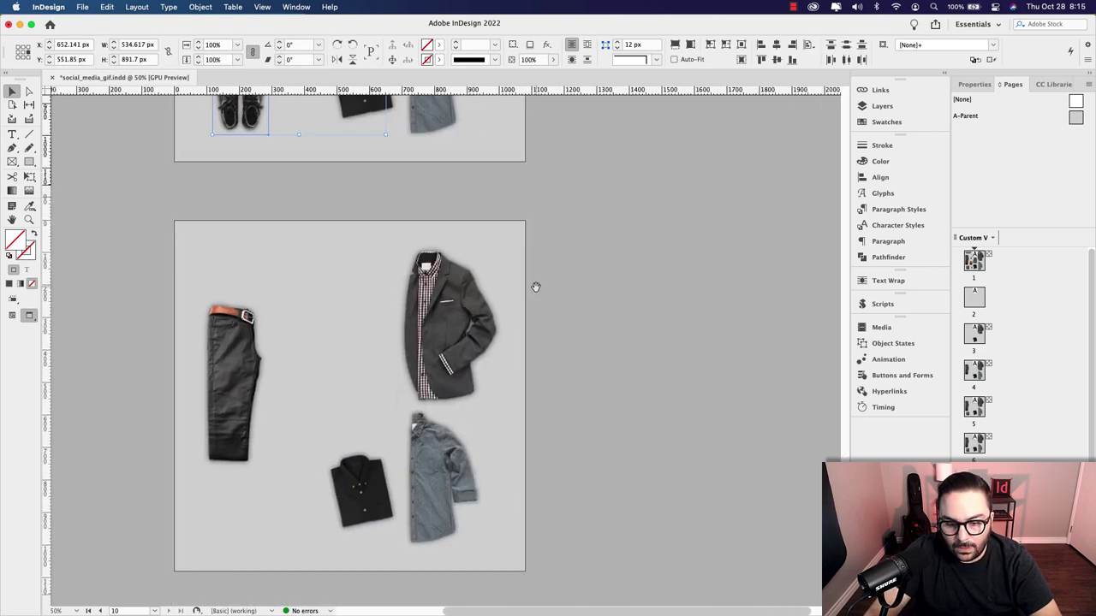
key(super+alt+shift+v)
scroll(541, 355, left, 1)
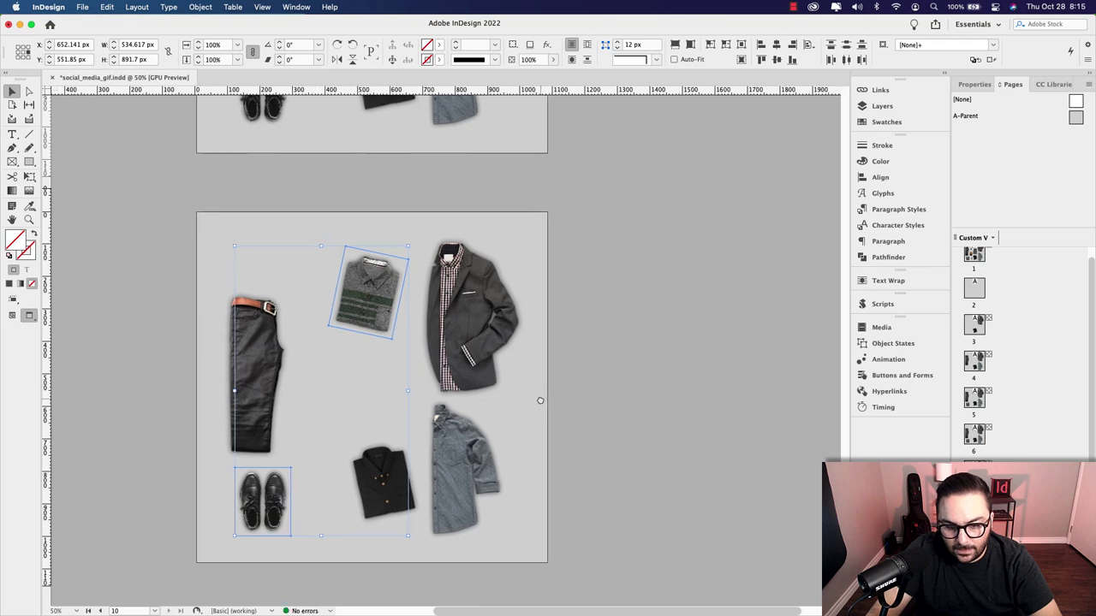
scroll(616, 408, up, 3)
drag(844, 480, 845, 247)
drag(846, 272, 843, 128)
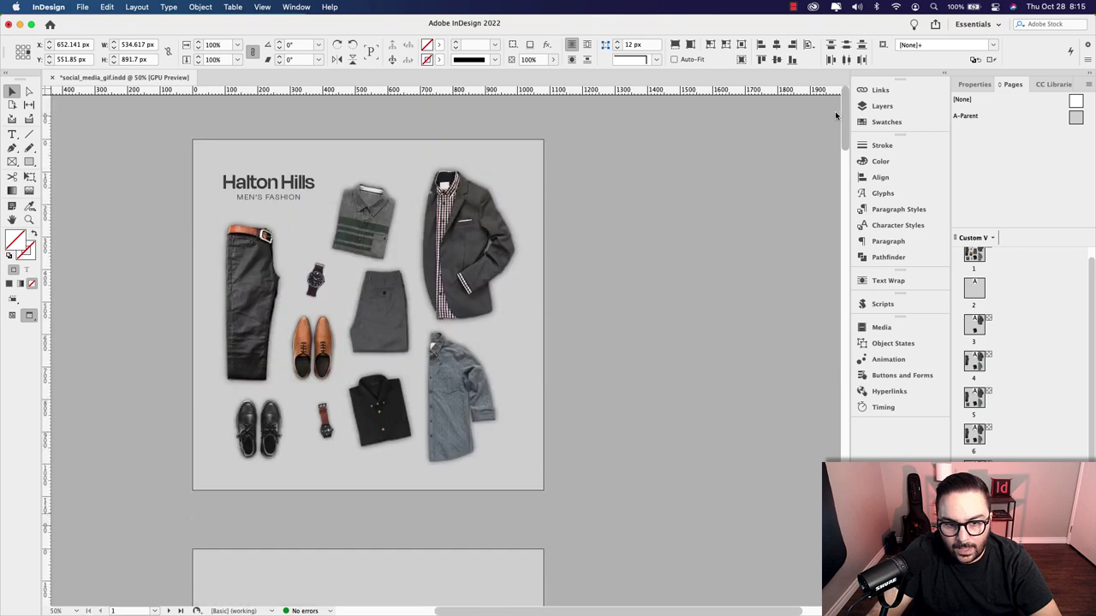
click(403, 330)
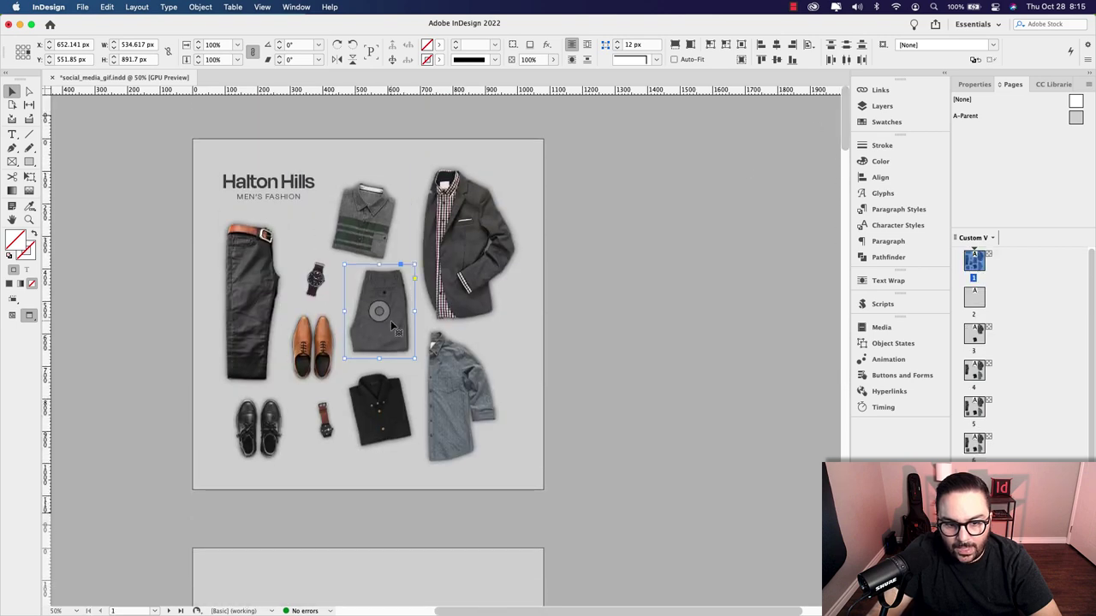
shift+click(334, 360)
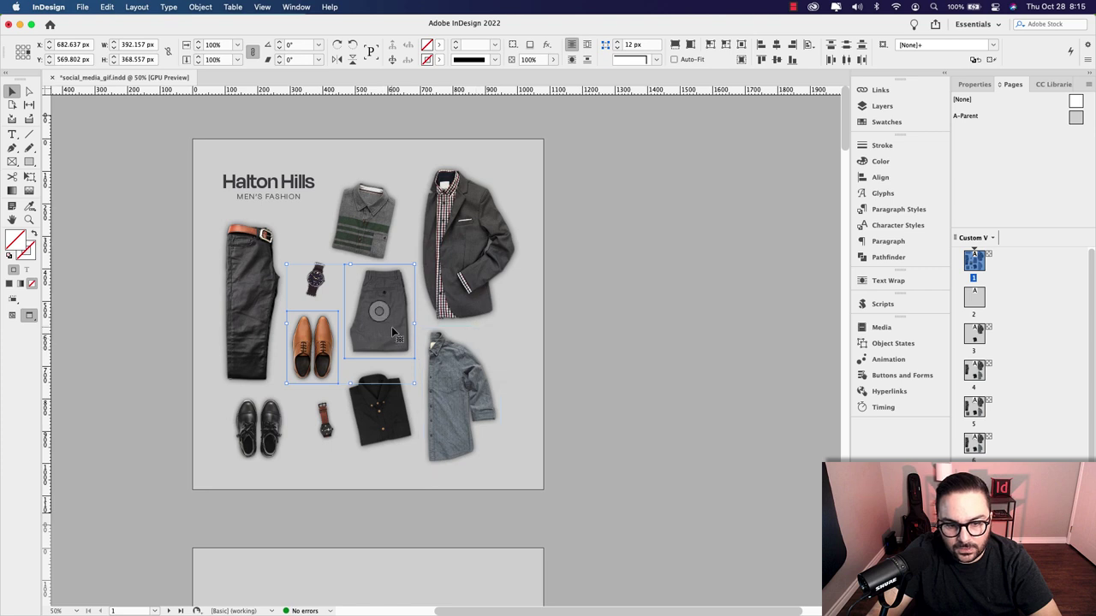
click(337, 377)
click(313, 347)
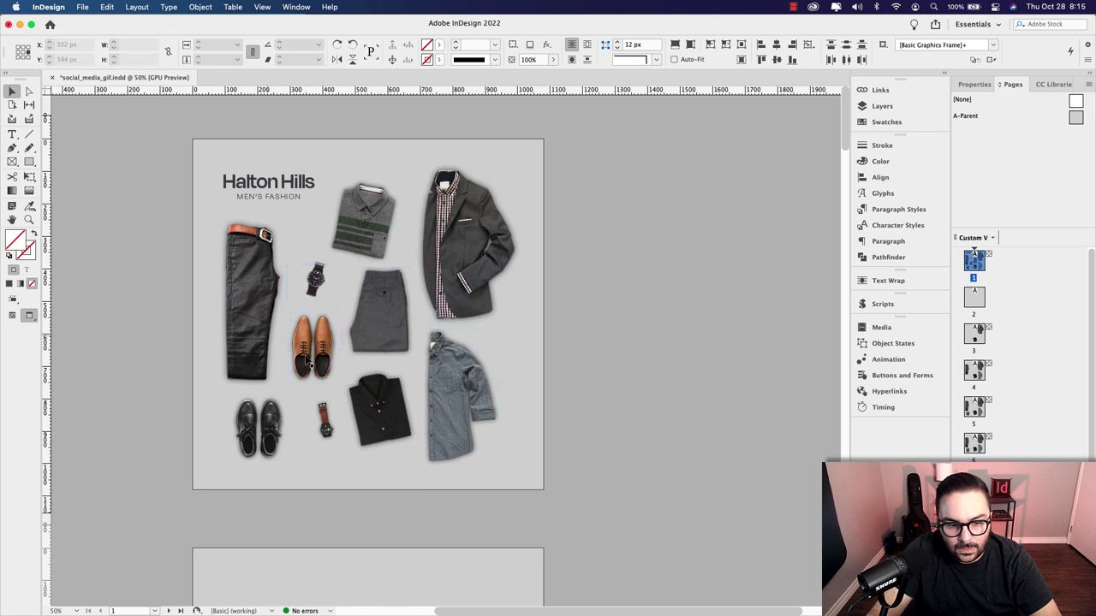
shift+click(316, 278)
click(246, 267)
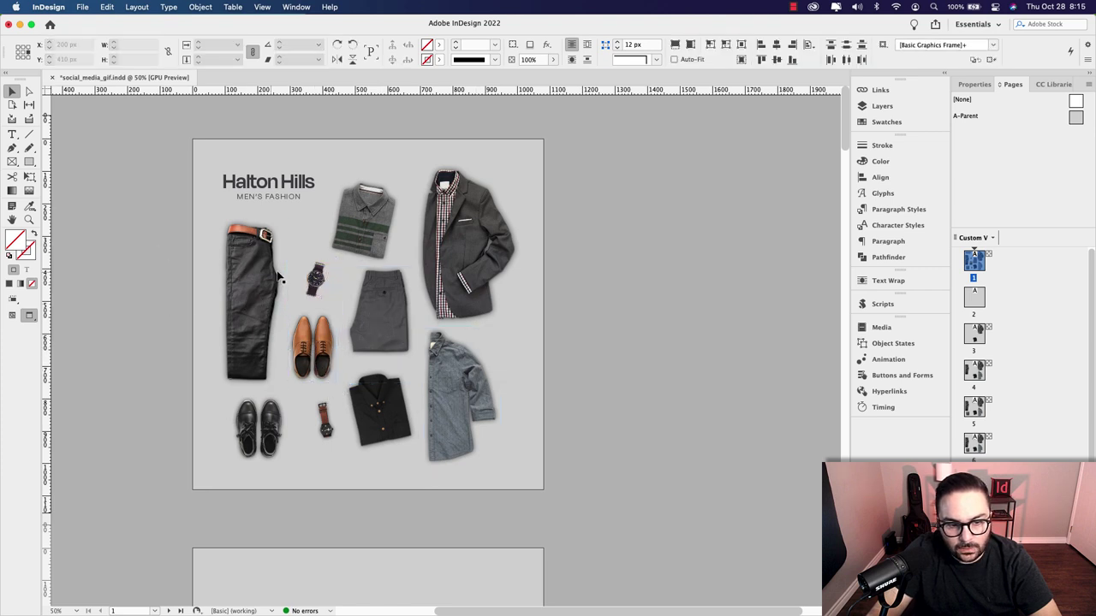
- Copy the black watch and tan shoes from page 1 and paste them in place on page 6
click(317, 278)
shift+click(328, 340)
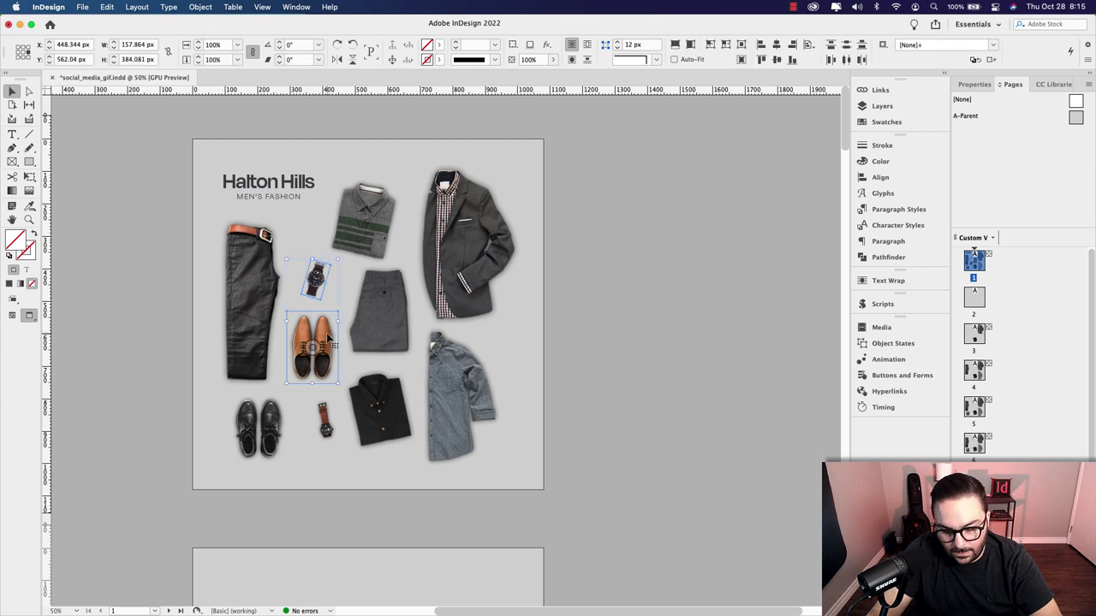
drag(850, 141, 825, 402)
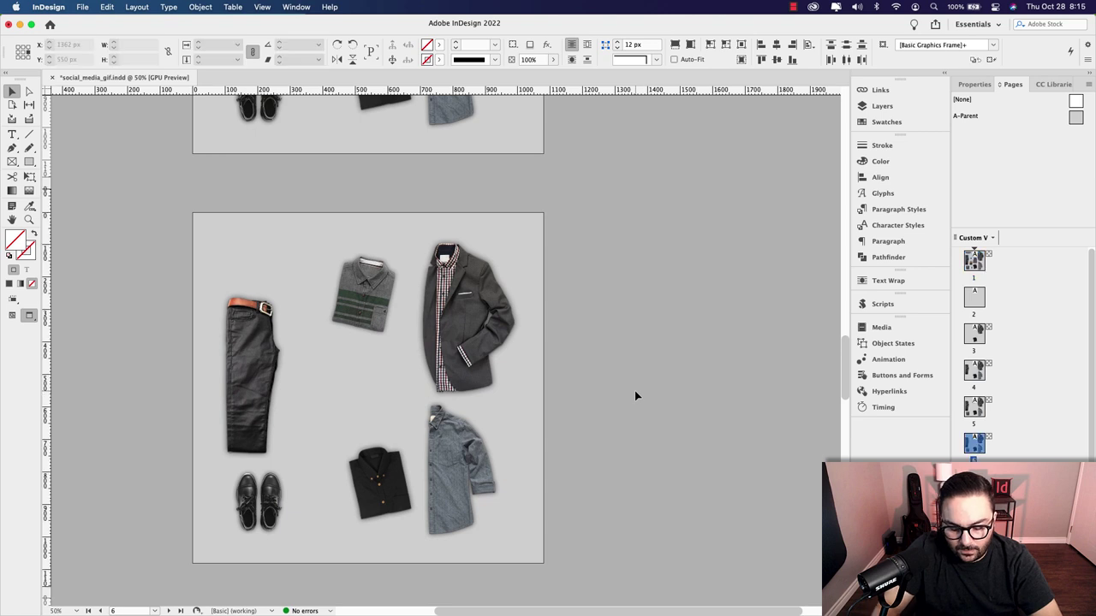
key(ctrl+v)
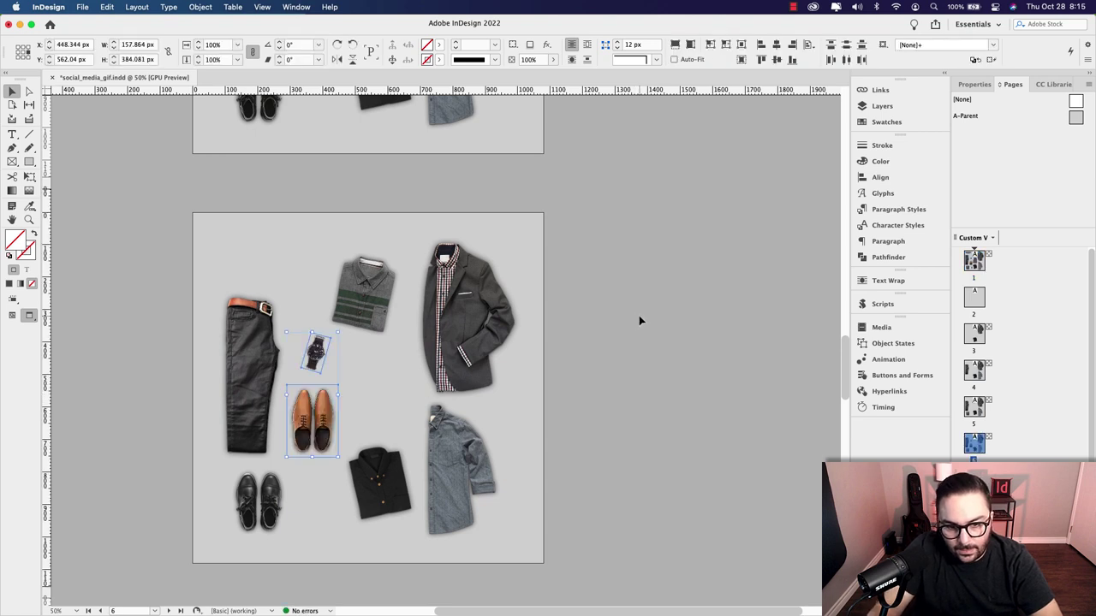
- Paste the copied black watch and tan shoes in place on pages 7 and 8
scroll(638, 321, up, 5)
scroll(639, 323, down, 4)
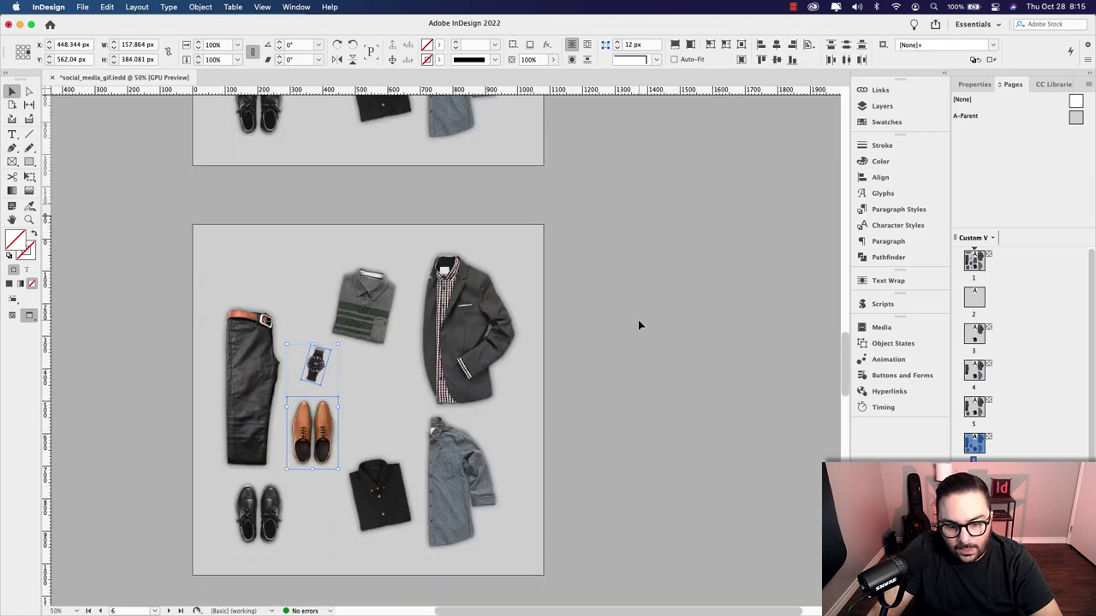
key(super+alt+shift+d)
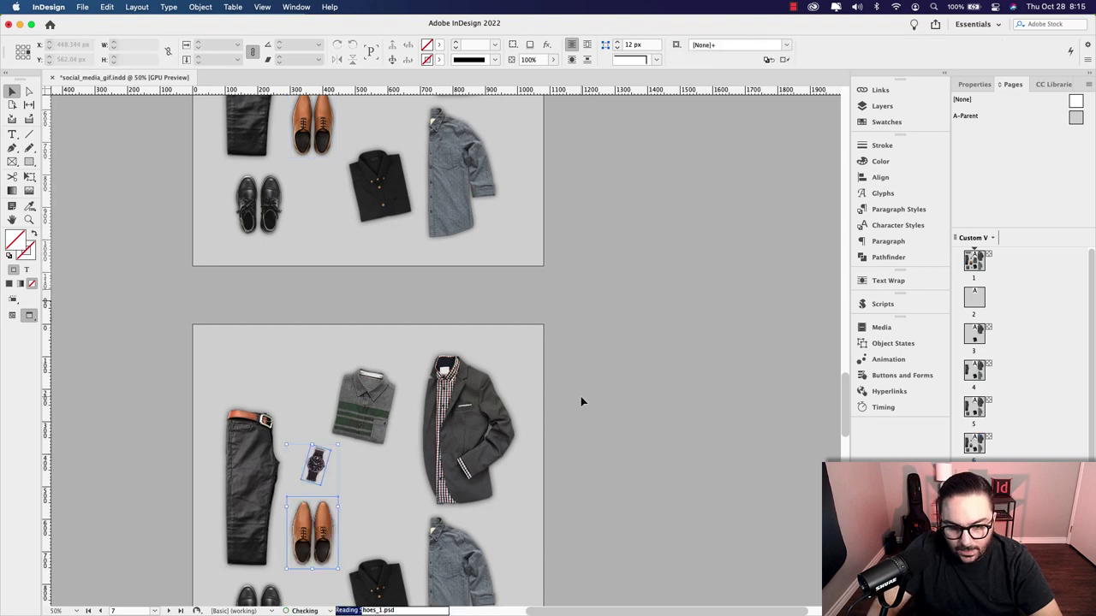
key(super+alt+shift+d)
key(Delete)
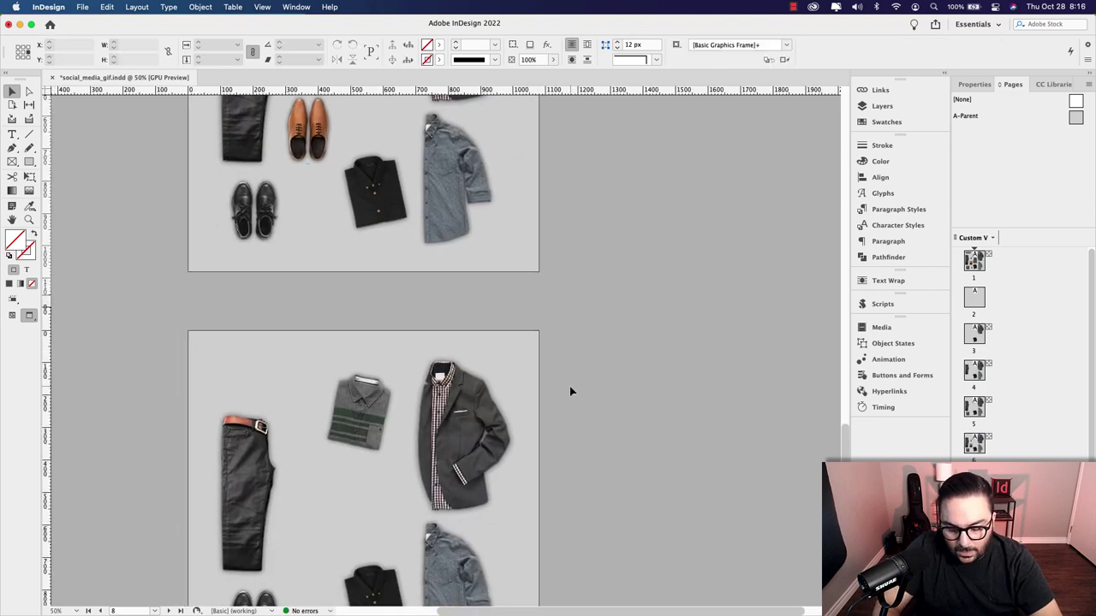
key(super+z)
scroll(569, 391, down, 8)
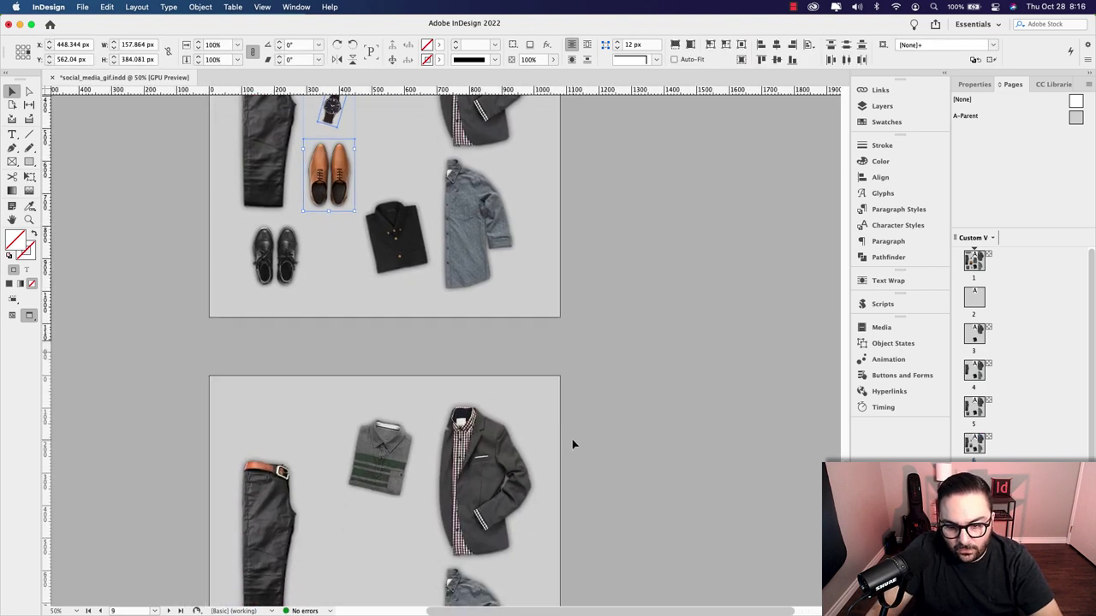
- Paste the same watch and tan shoes in place on pages 9 and 10
key(super+alt+shift+d)
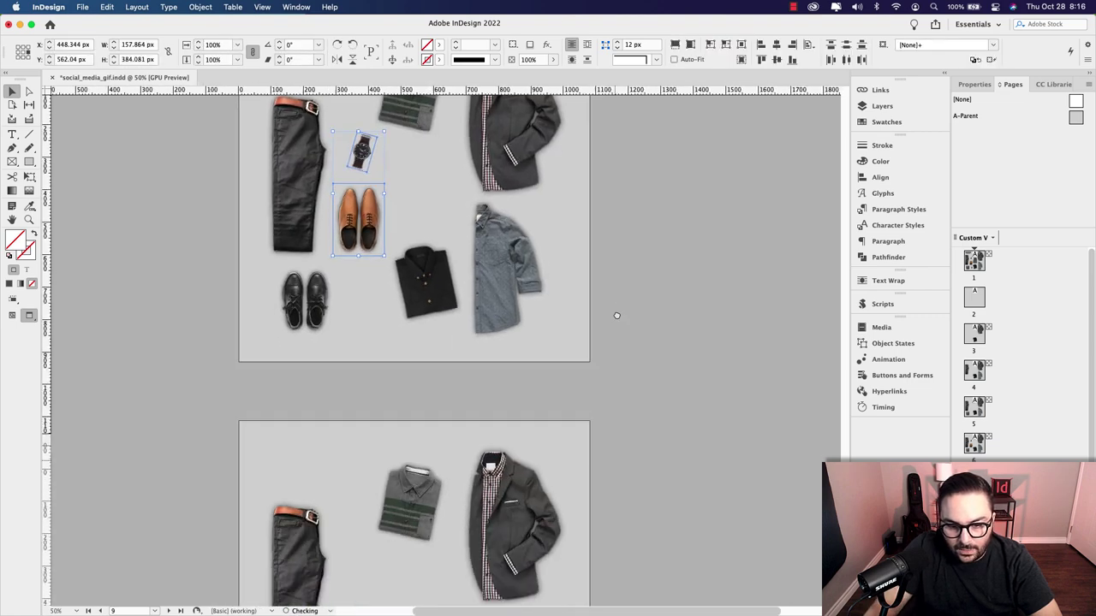
scroll(610, 359, down, 2)
key(super+alt+shift+d)
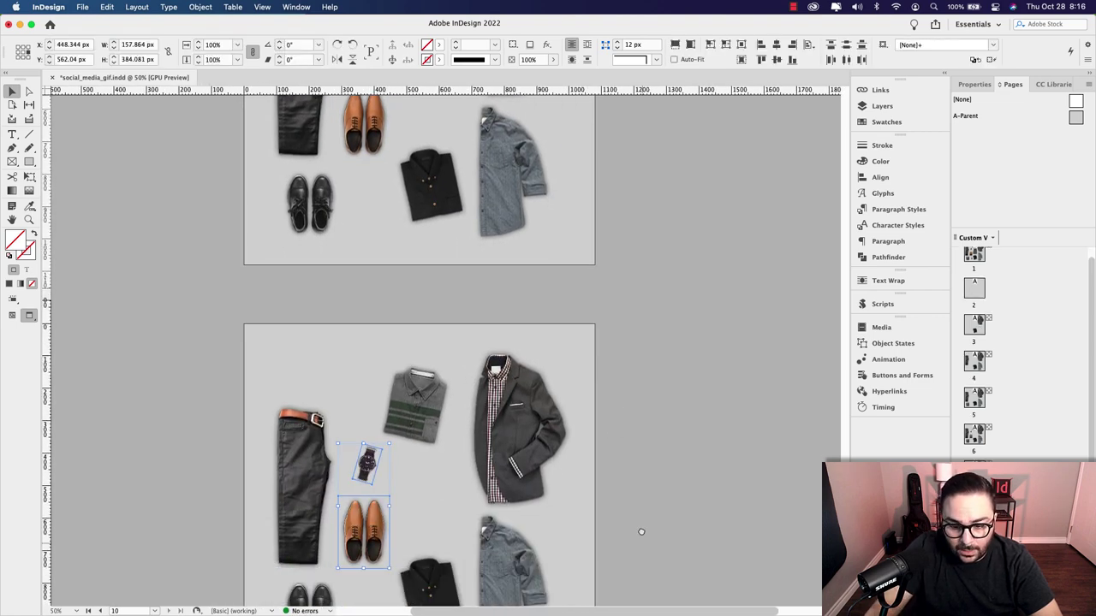
scroll(625, 497, down, 3)
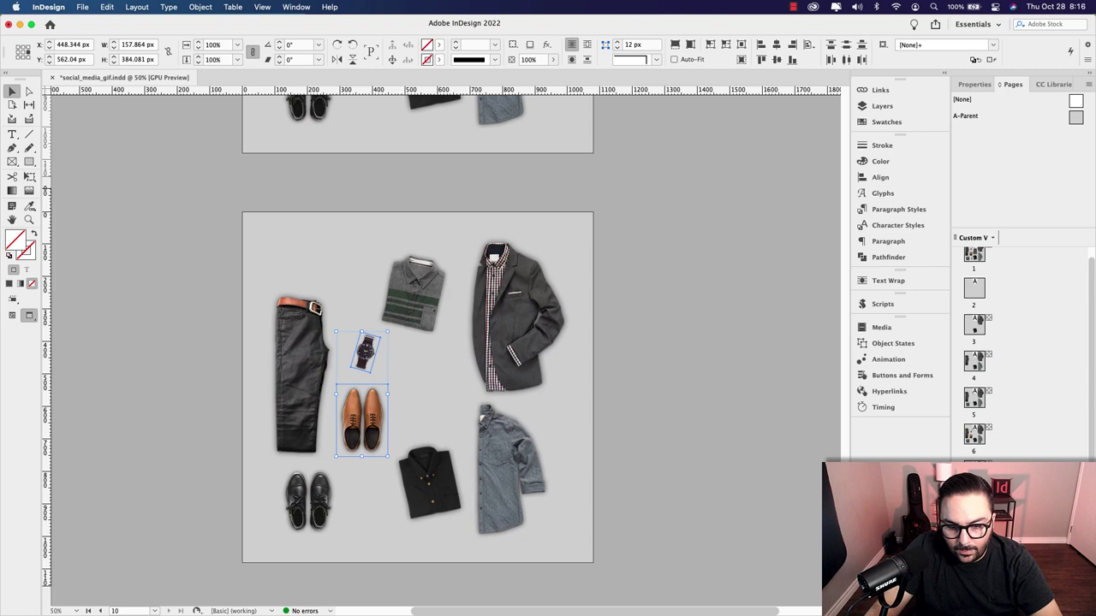
- Copy the folded grey trousers and brown-strap watch from page 1 and paste them in place on page 7
drag(844, 377, 805, 72)
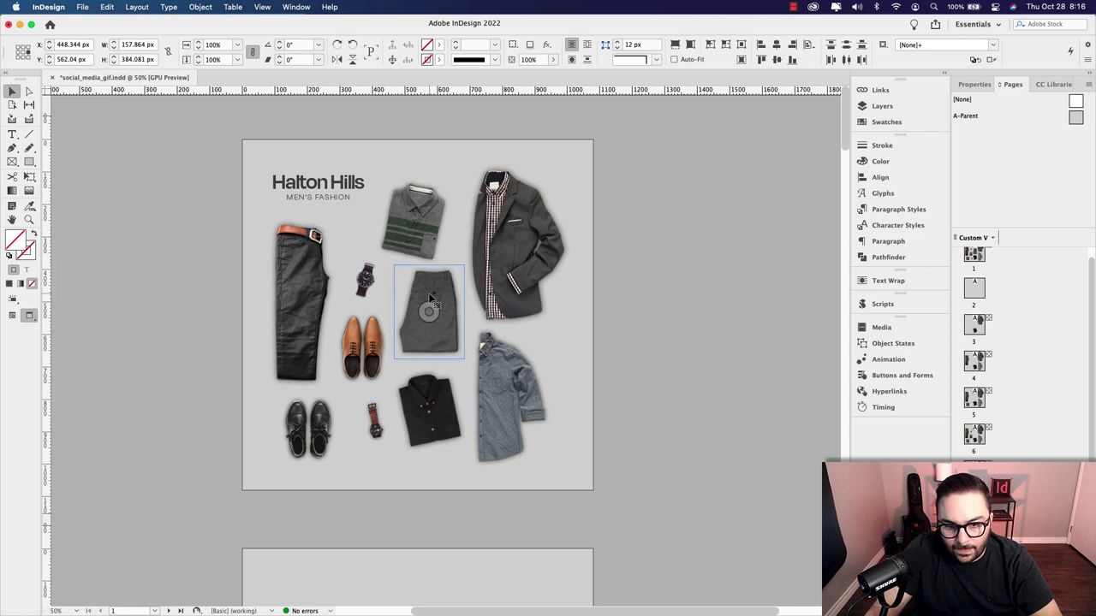
click(431, 297)
shift+click(385, 418)
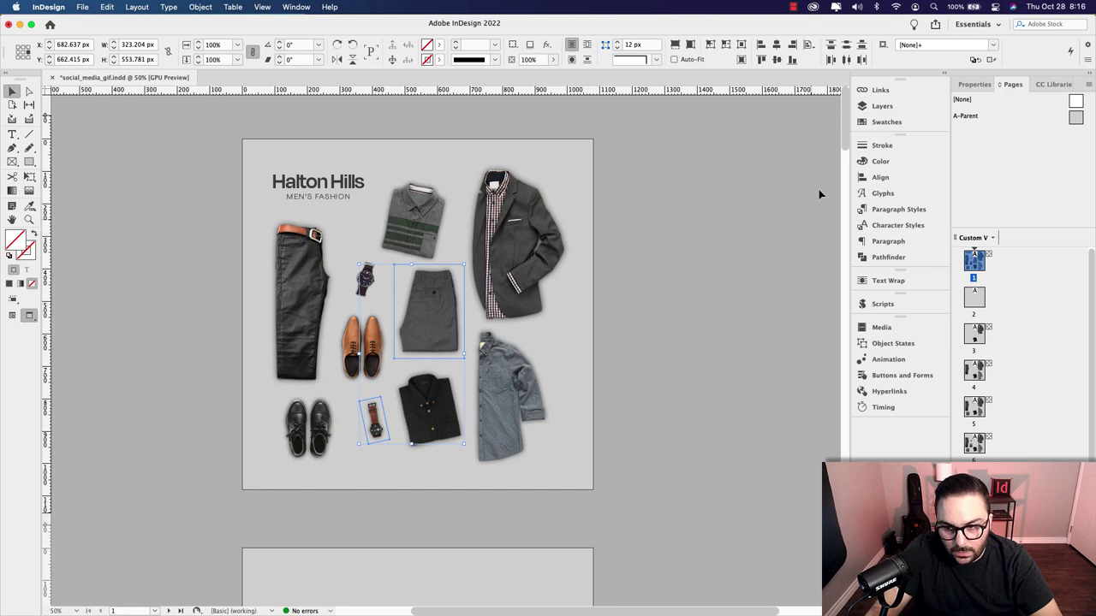
drag(845, 123, 841, 416)
click(731, 437)
key(super+alt+shift+v)
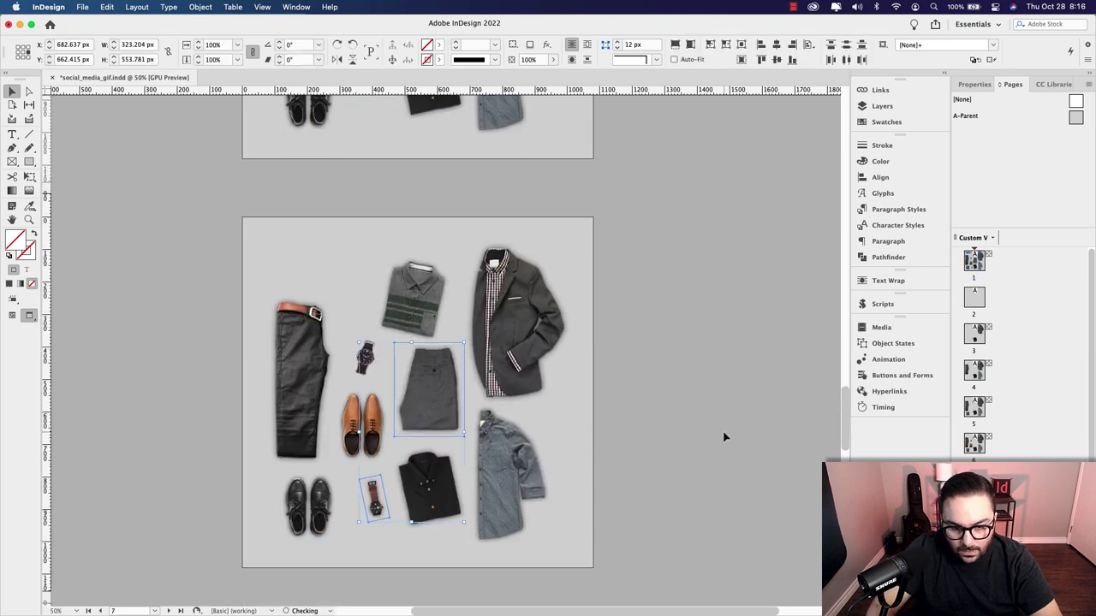
- Review the garment build-up page by page from page 2 to page 7, with each page fitted in the window
double_click(975, 300)
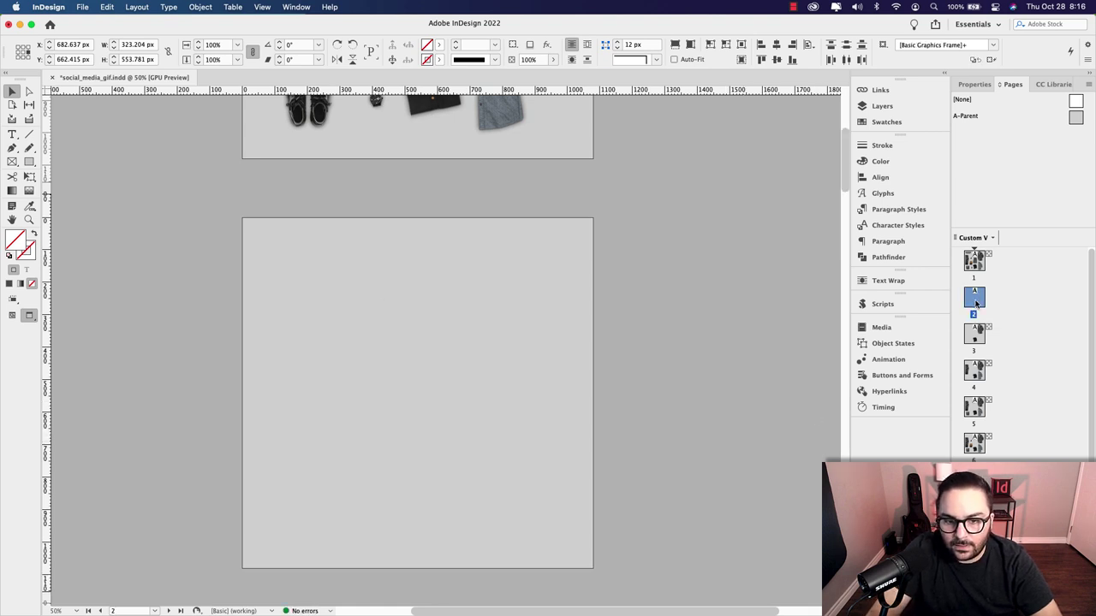
key(super+0)
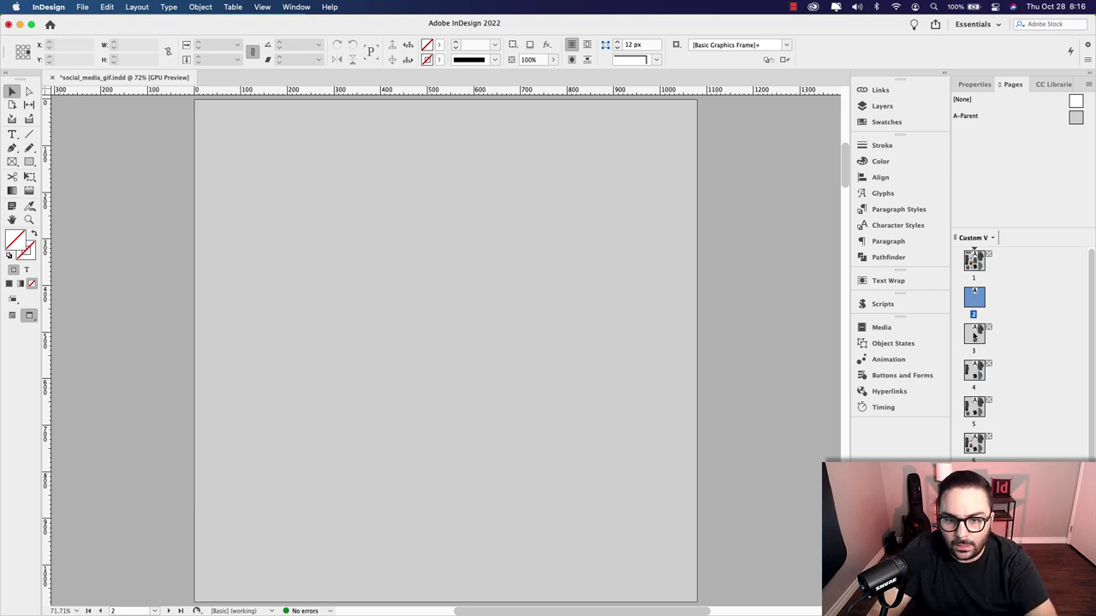
double_click(973, 336)
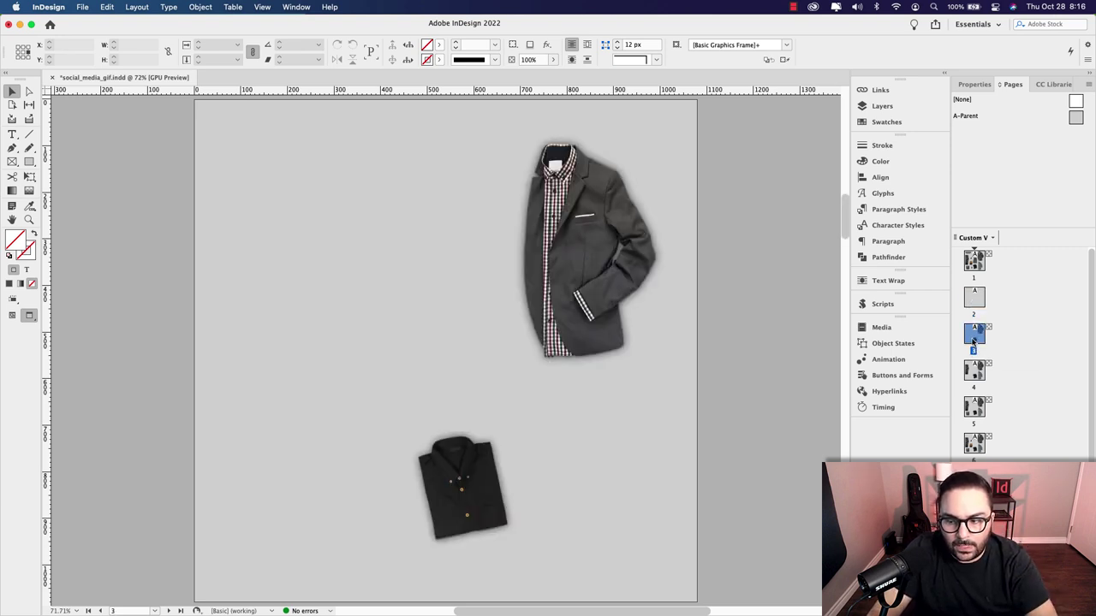
double_click(973, 370)
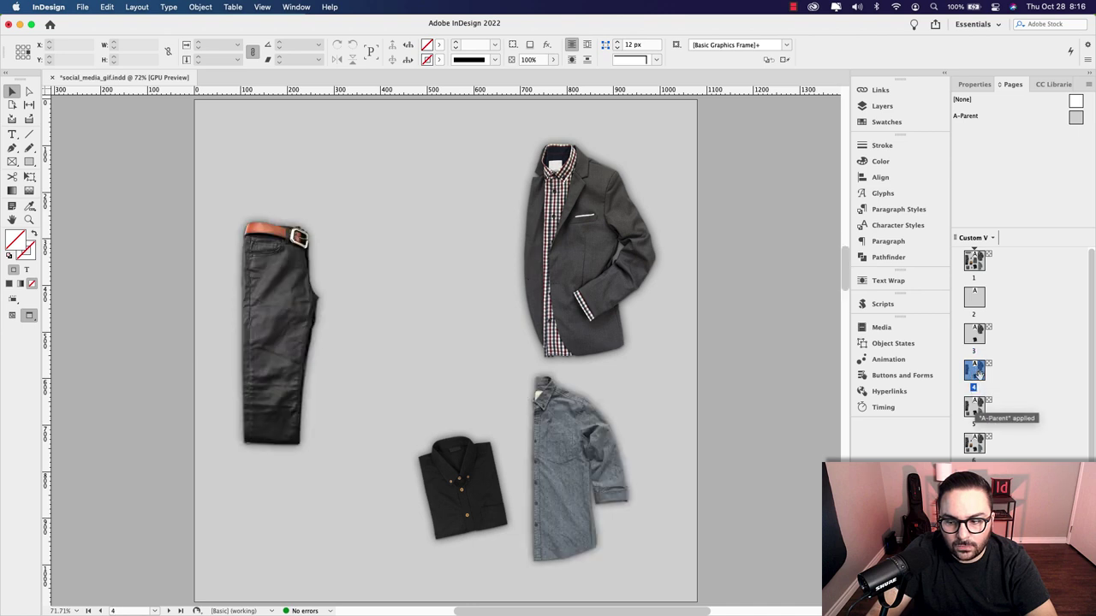
double_click(974, 408)
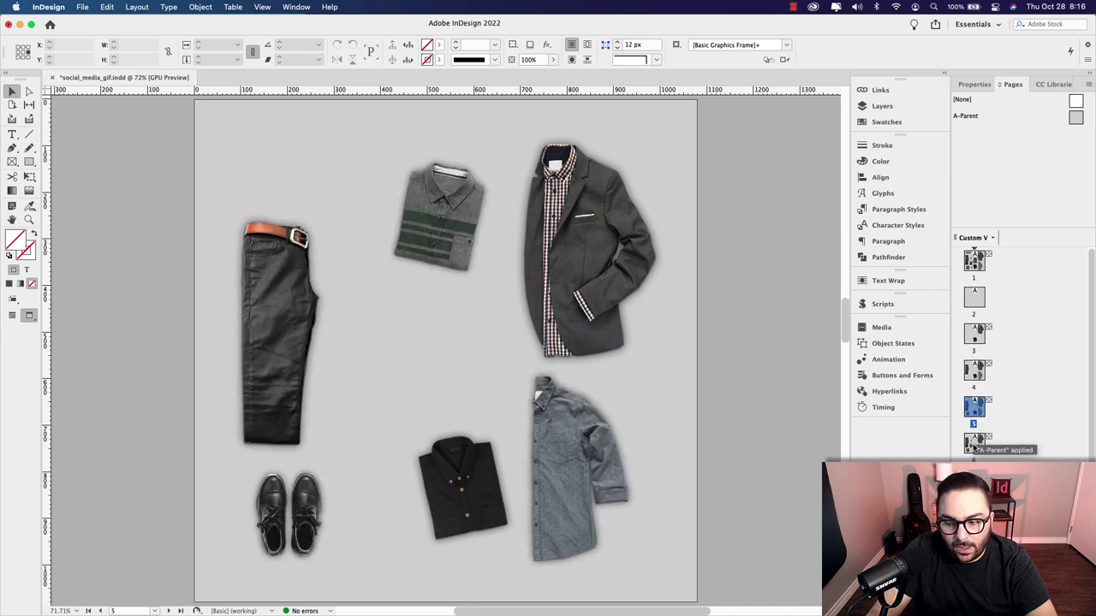
double_click(973, 443)
key(shift+Page_Down)
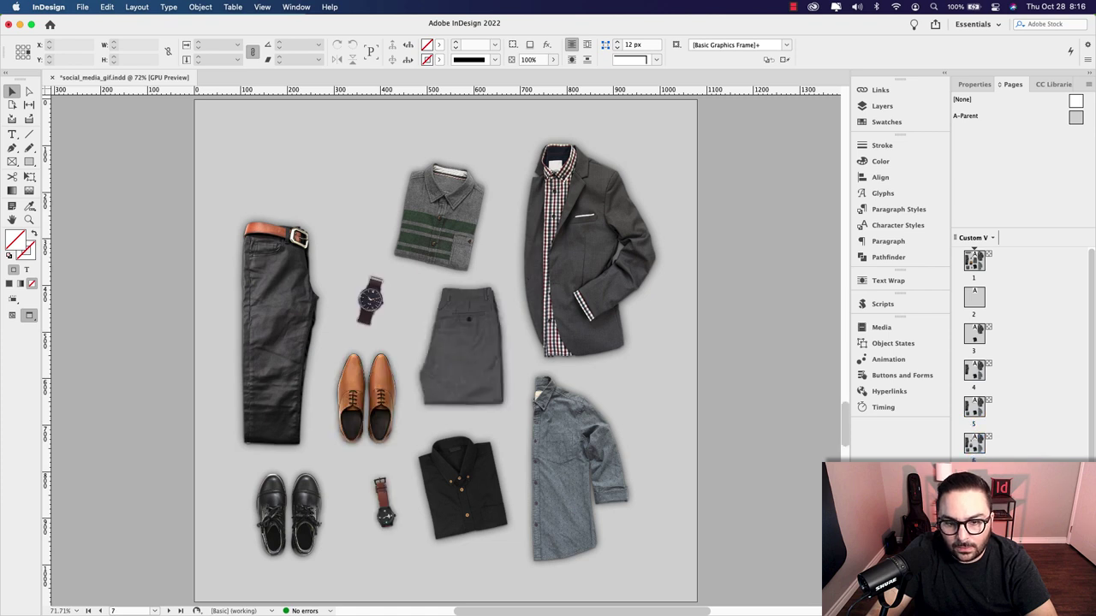
- Paste the copied folded grey trousers and brown-strap watch in place on pages 8, 9 and 10
key(shift+Page_Down)
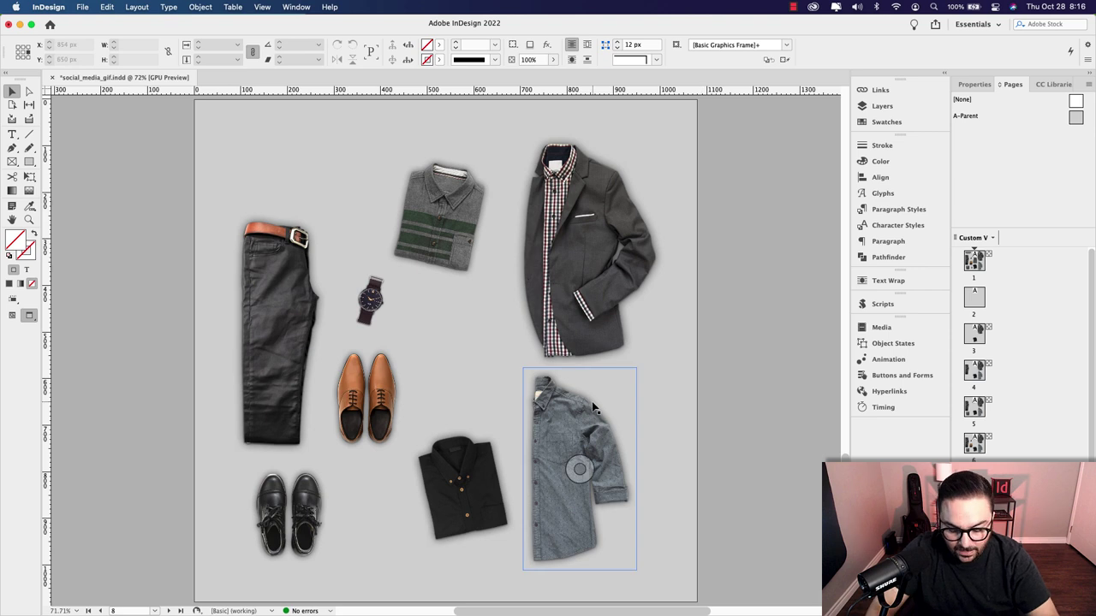
key(super+alt+shift+v)
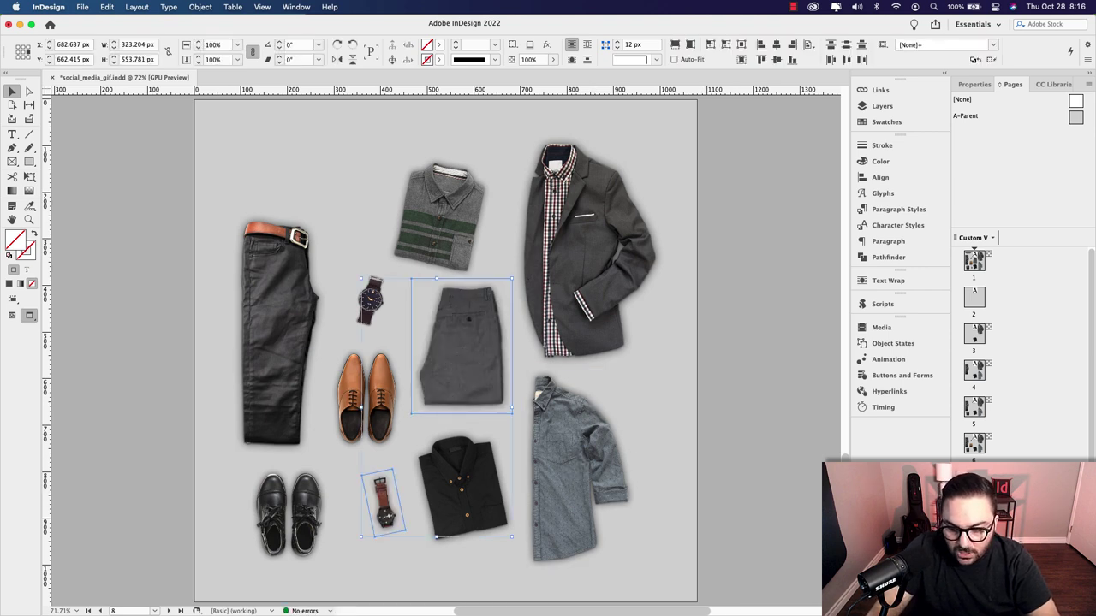
key(shift+Page_Down)
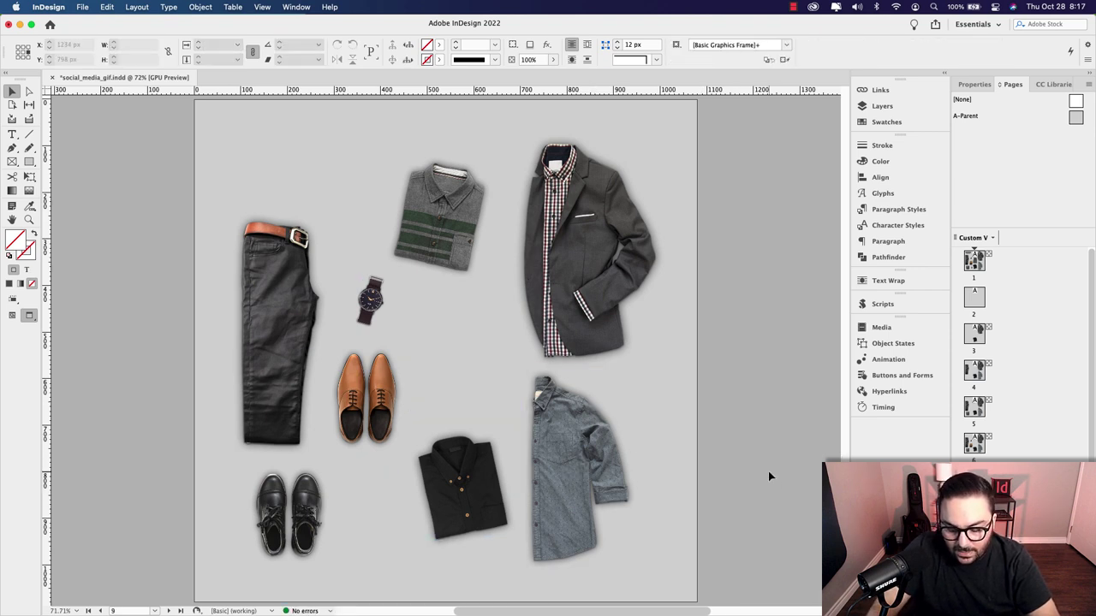
key(super+alt+shift+v)
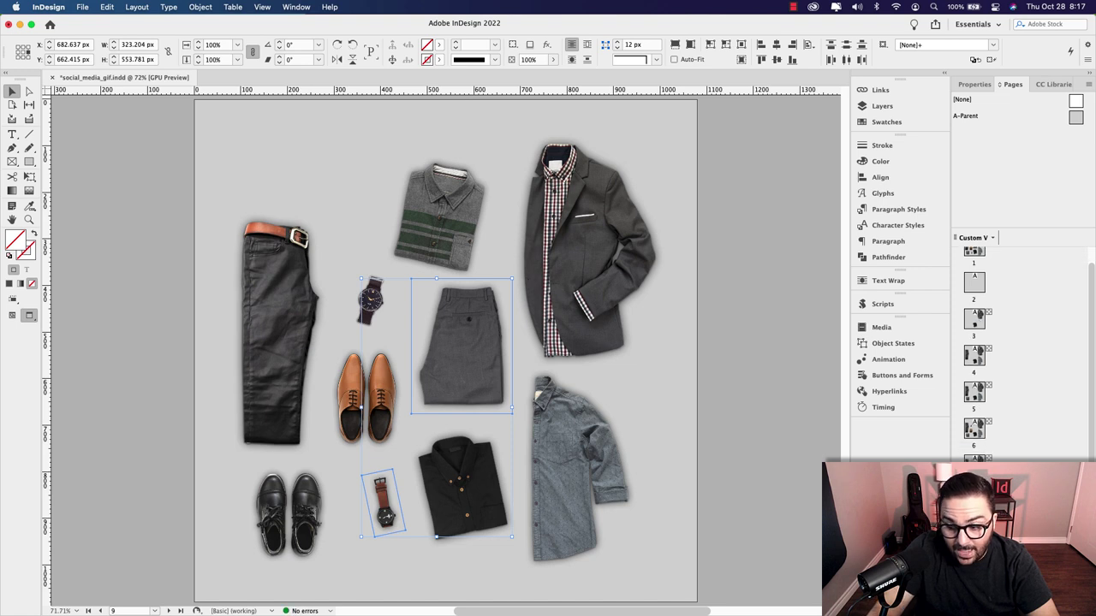
key(shift+Page_Down)
key(super+alt+shift+v)
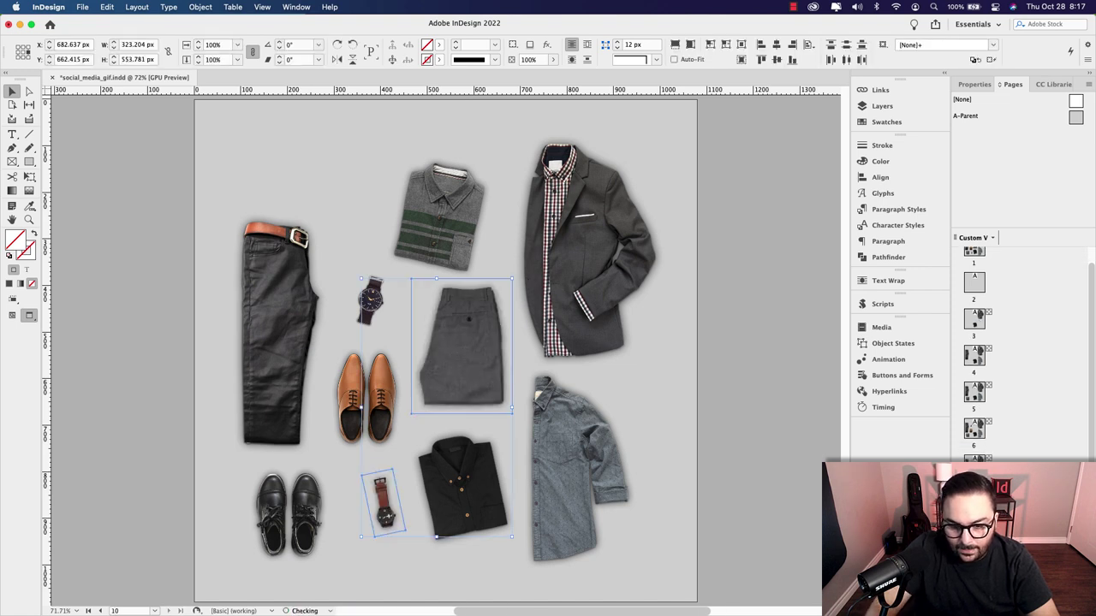
- Review the garment build-up page by page from page 2 to page 9, rechecking pages 5 to 8
double_click(973, 288)
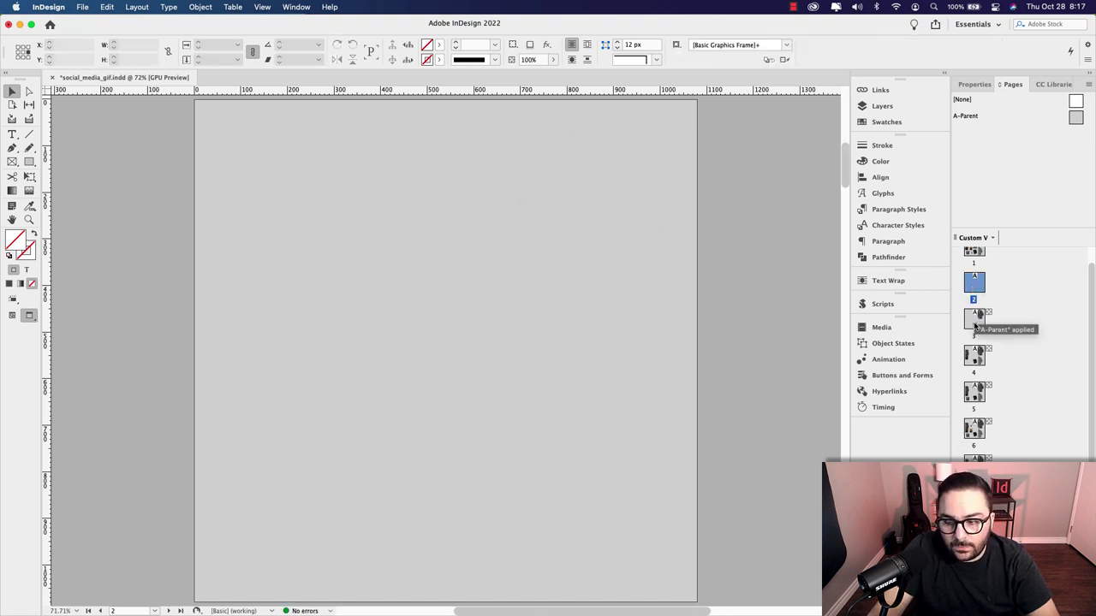
double_click(974, 323)
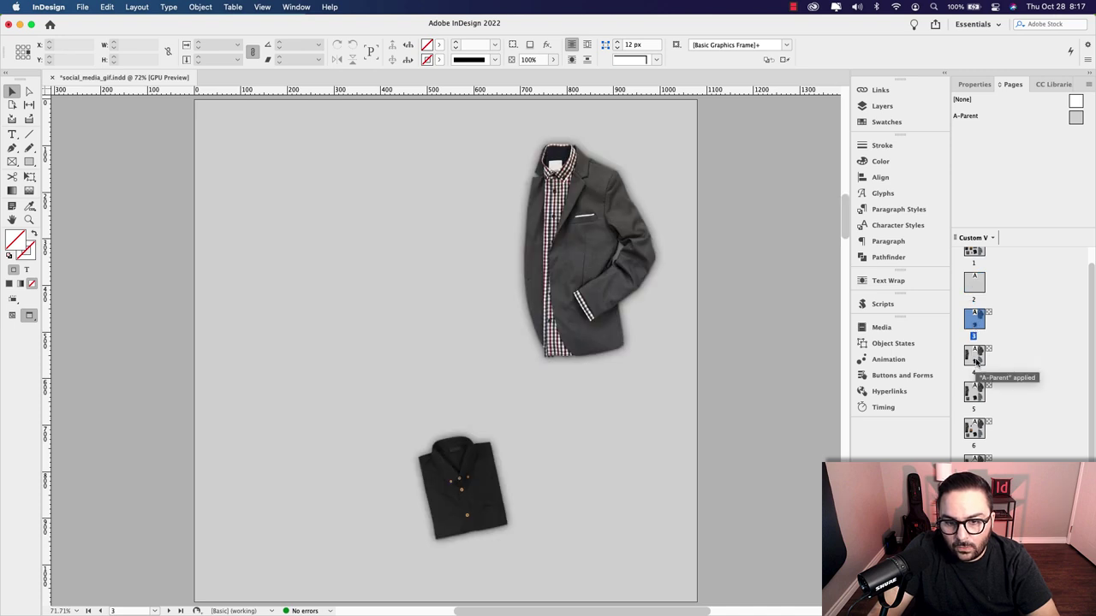
double_click(974, 352)
double_click(974, 392)
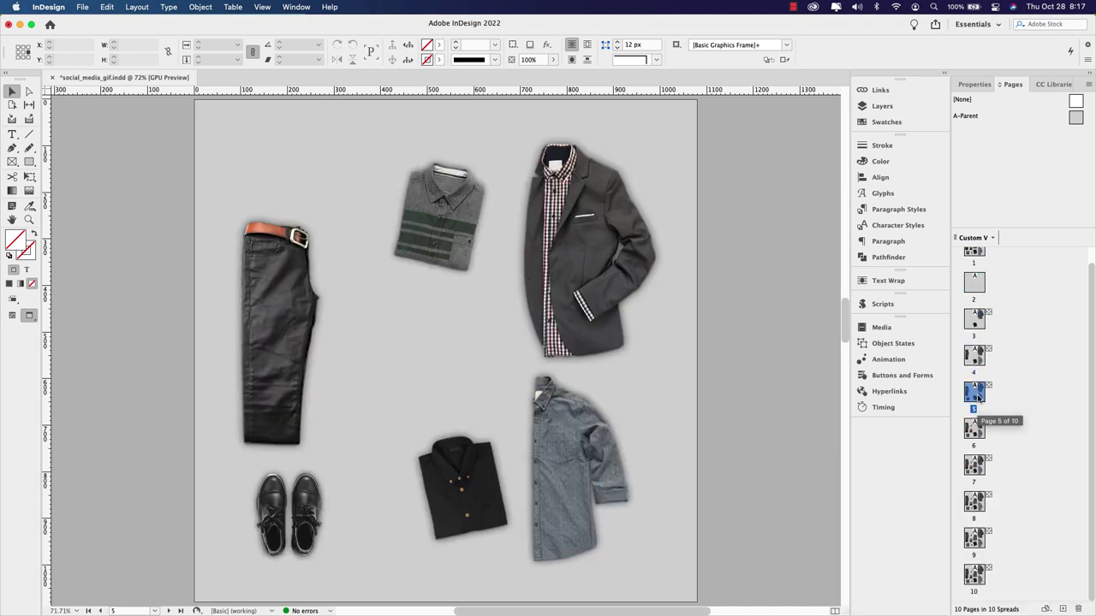
double_click(975, 430)
double_click(974, 466)
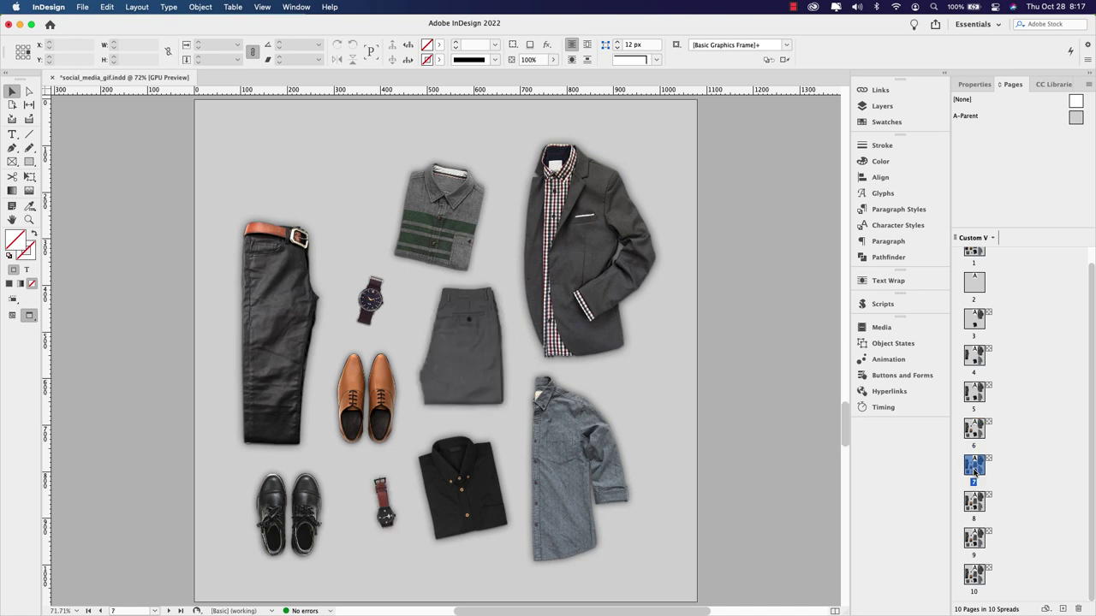
double_click(976, 505)
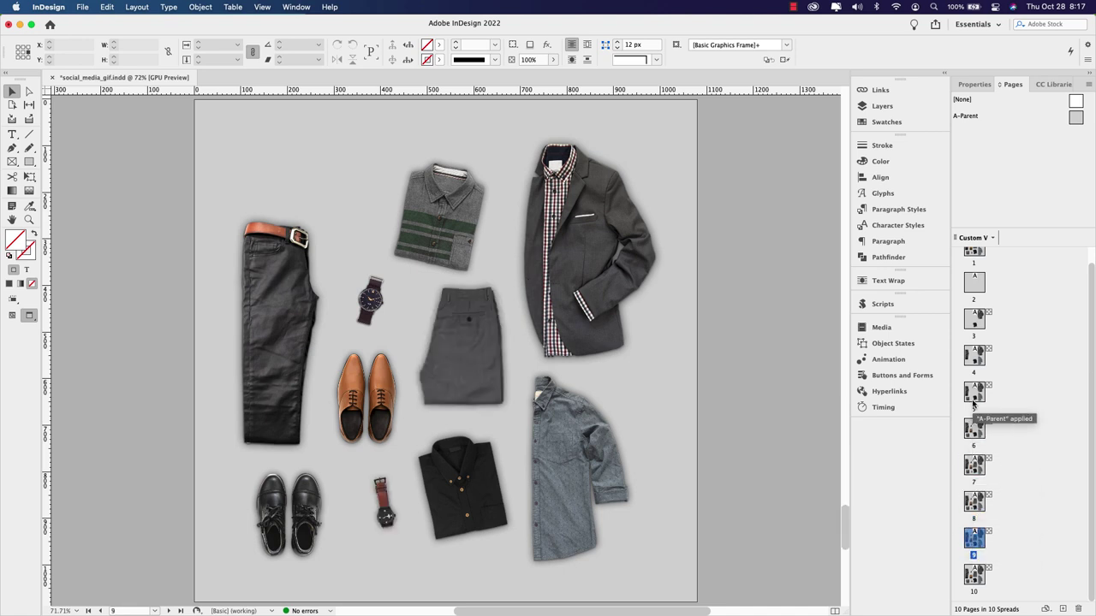
double_click(973, 402)
double_click(974, 430)
double_click(976, 468)
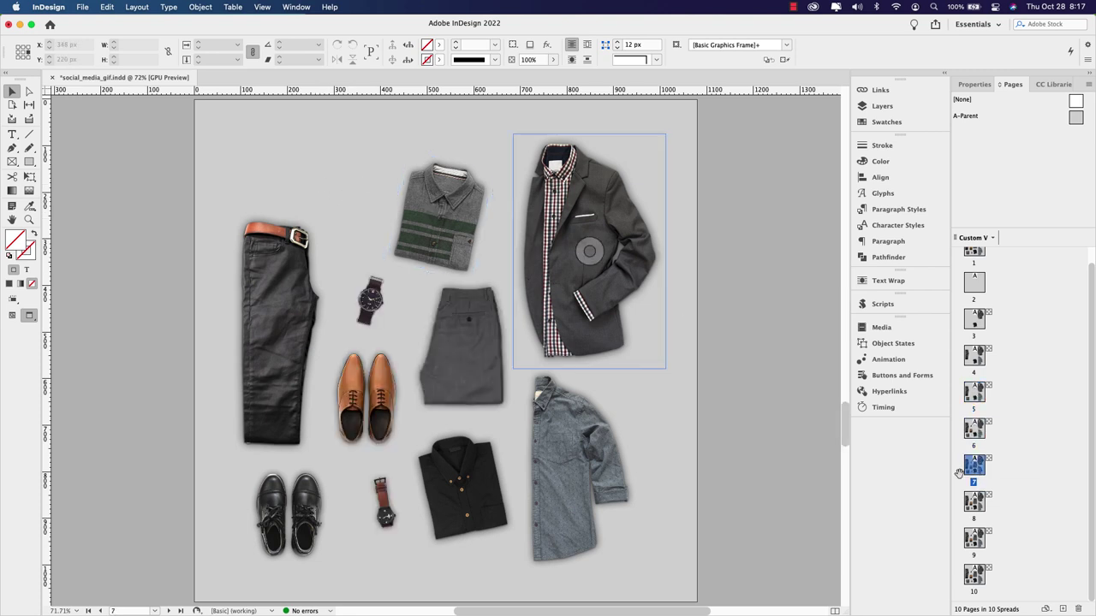
double_click(974, 502)
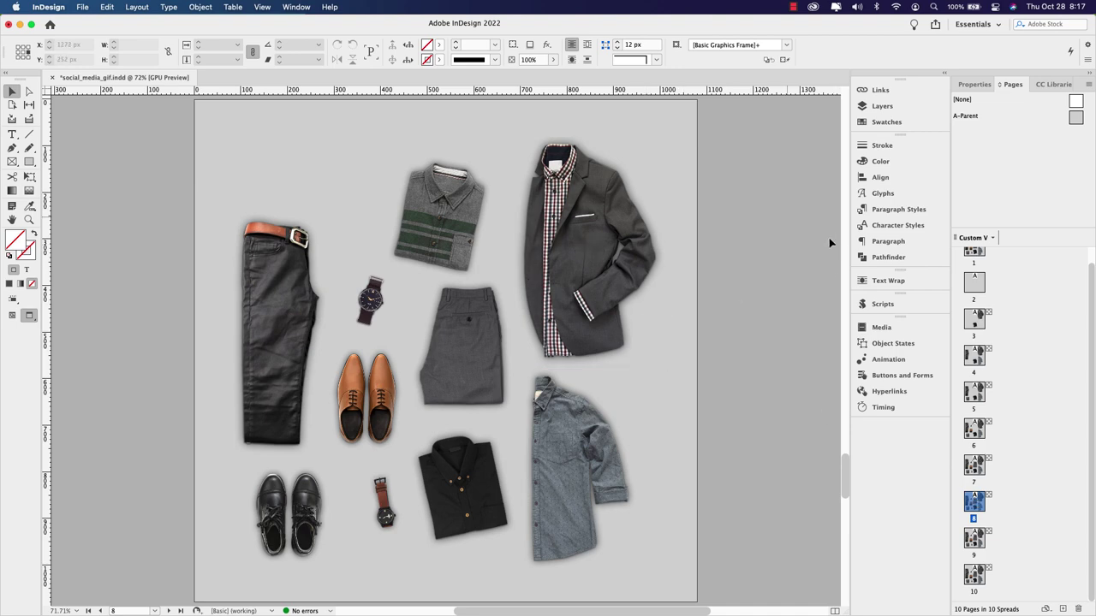
- Copy the Halton Hills Men's Fashion logo from page 1 and paste it in place on pages 8, 9 and 10
drag(845, 475, 835, 94)
click(296, 214)
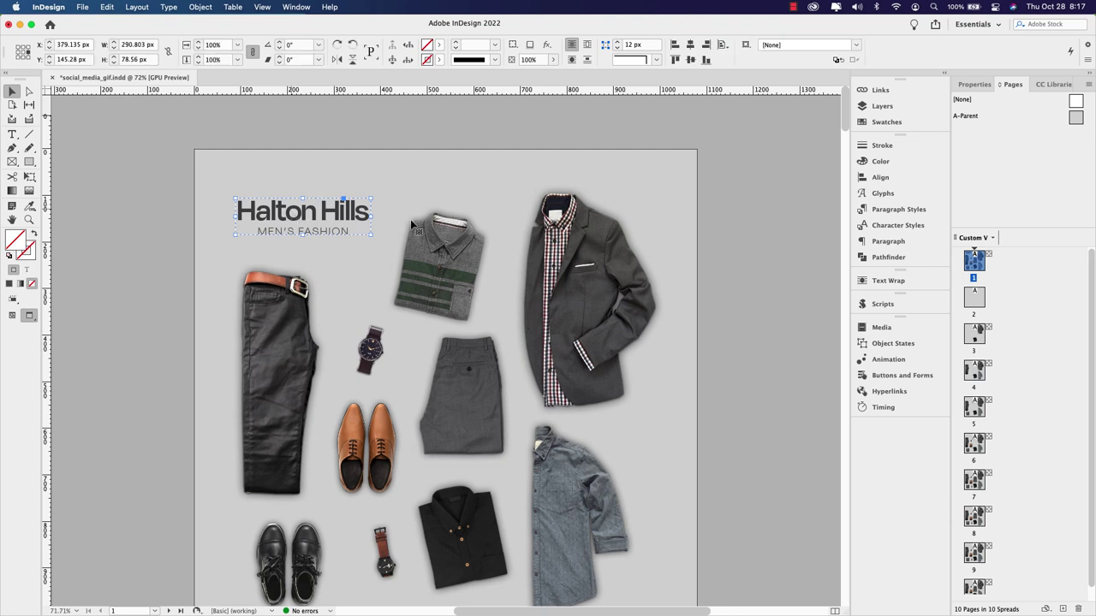
double_click(973, 518)
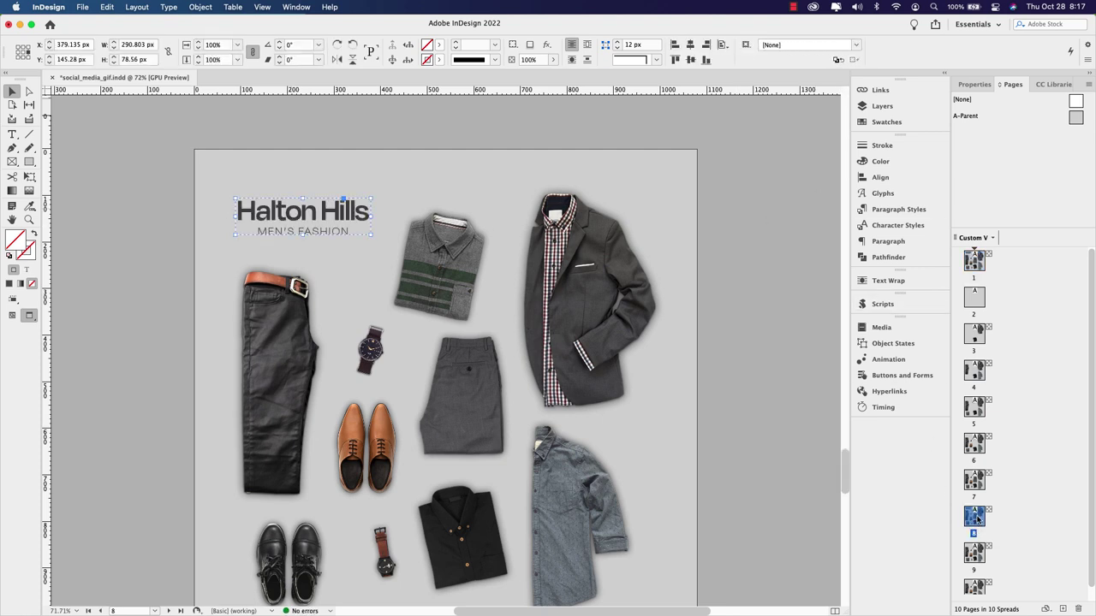
double_click(972, 555)
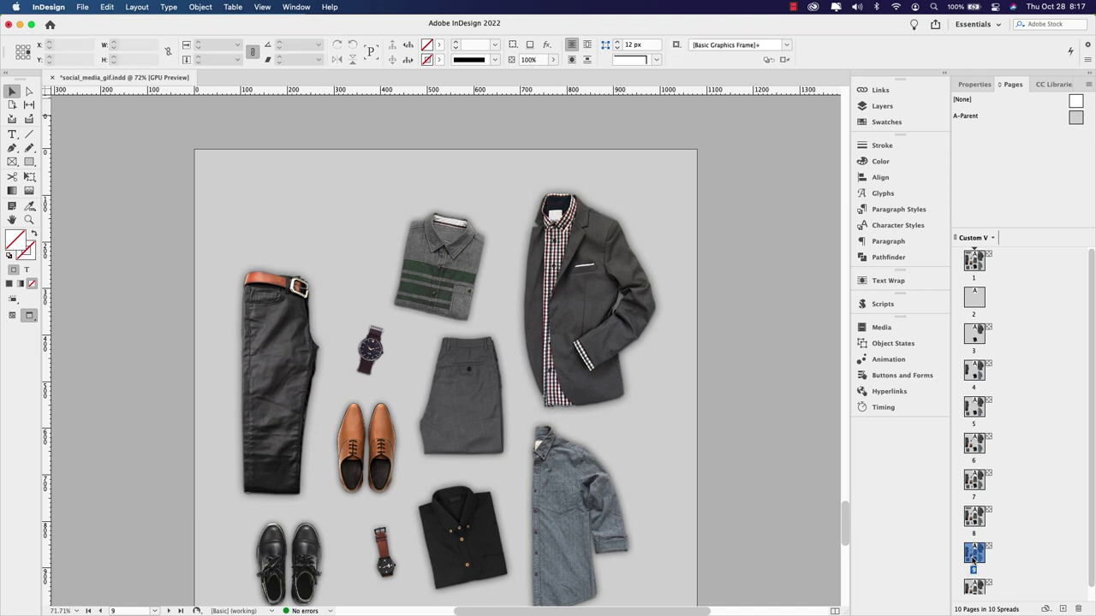
scroll(973, 569, down, 1)
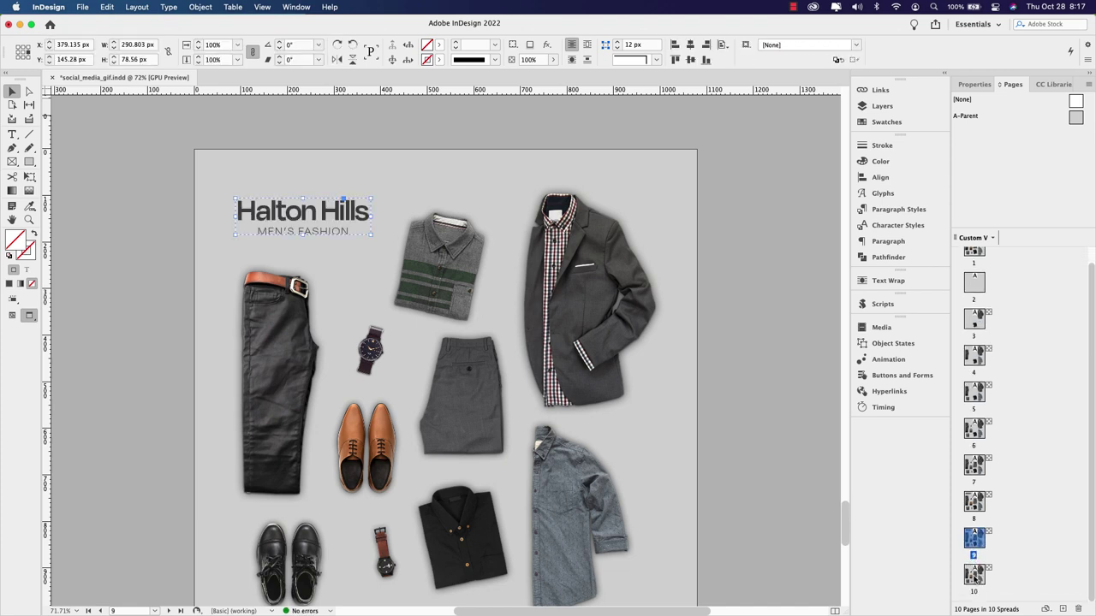
double_click(974, 575)
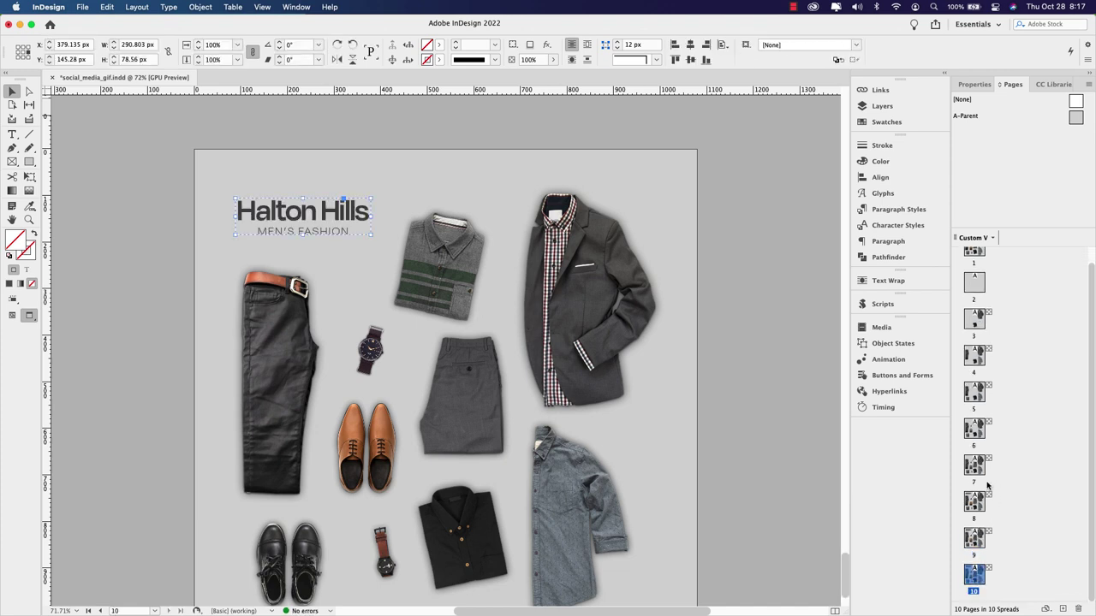
- Rotate the tan shoes on page 9 by -45° so their toes point up to the right
double_click(974, 504)
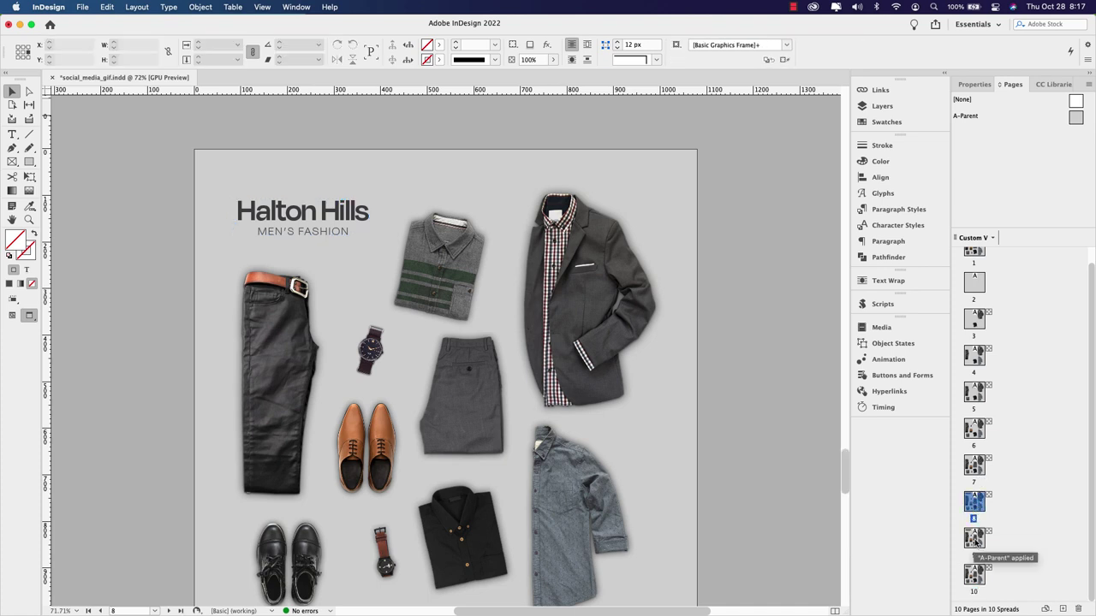
double_click(974, 538)
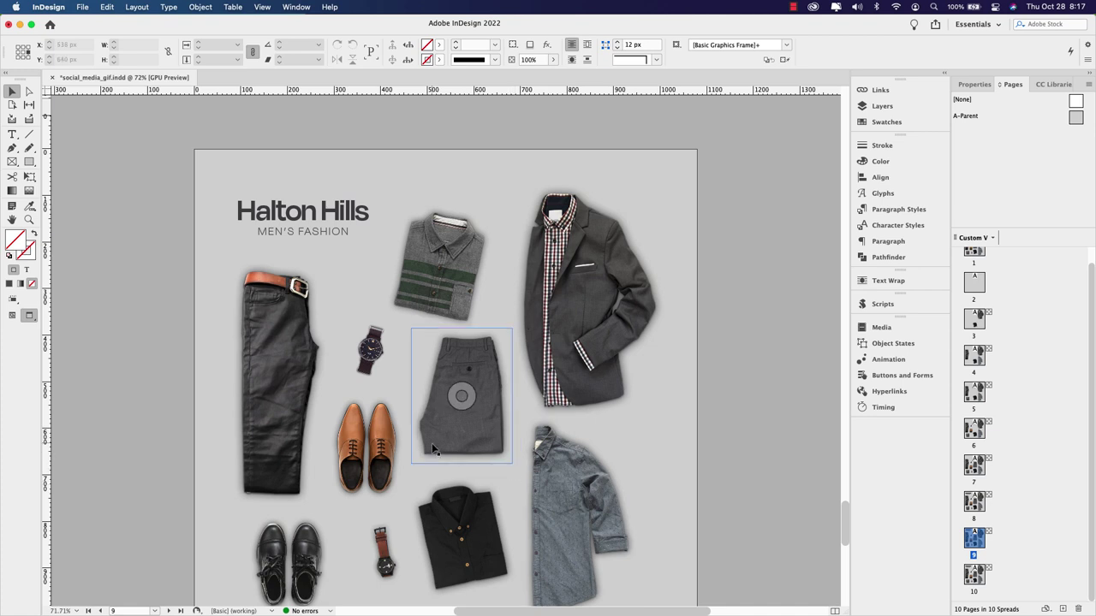
click(400, 439)
scroll(423, 411, down, 3)
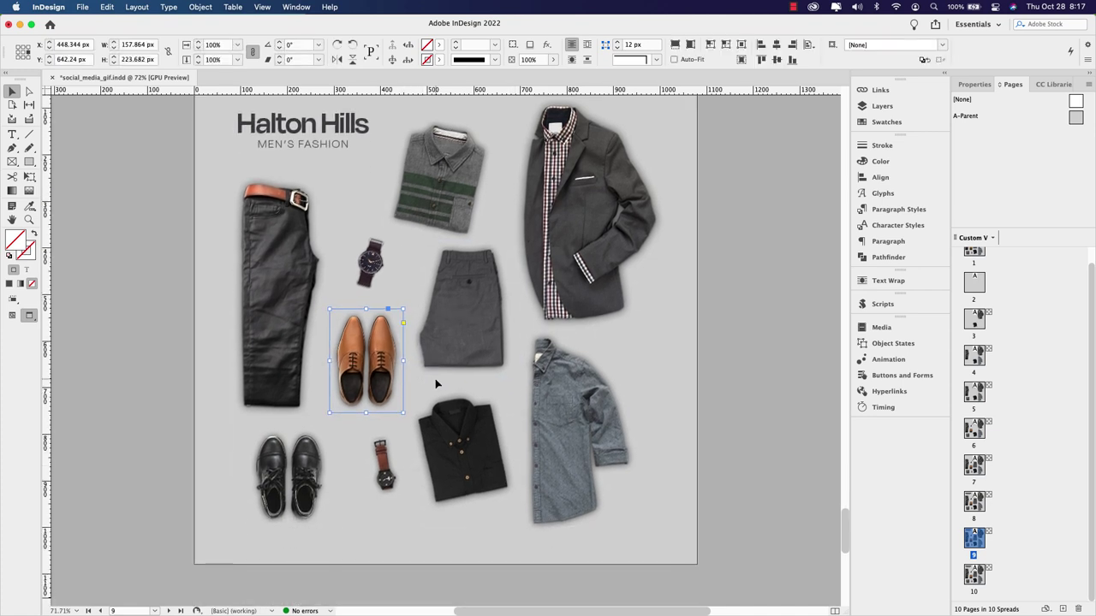
drag(406, 305, 439, 332)
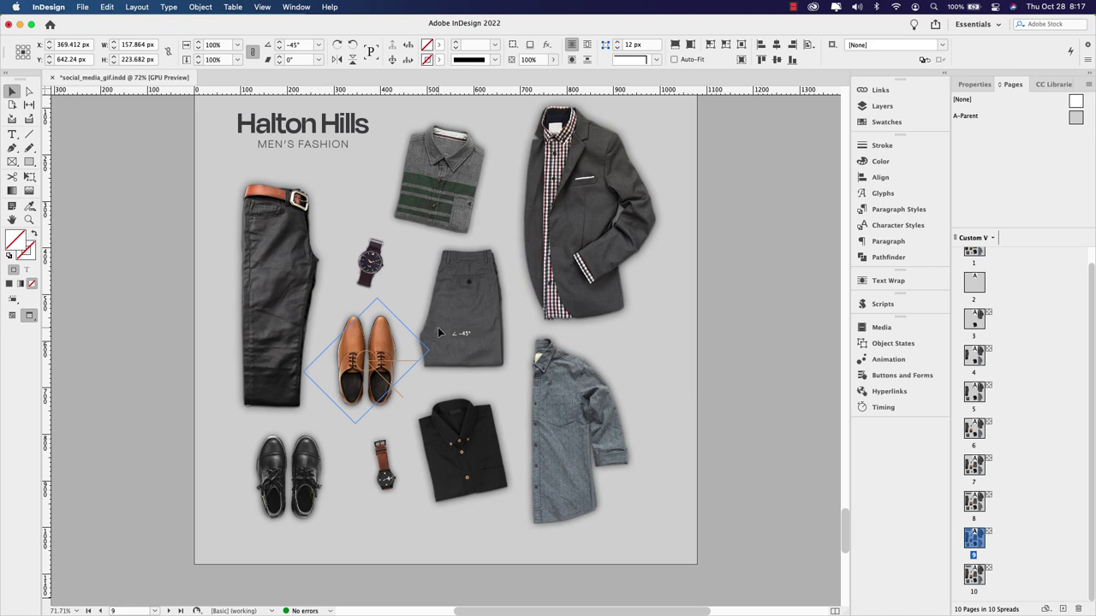
drag(438, 333, 438, 332)
- Rotate the black shoes on page 9 by 45° so their toes point up to the left
click(316, 452)
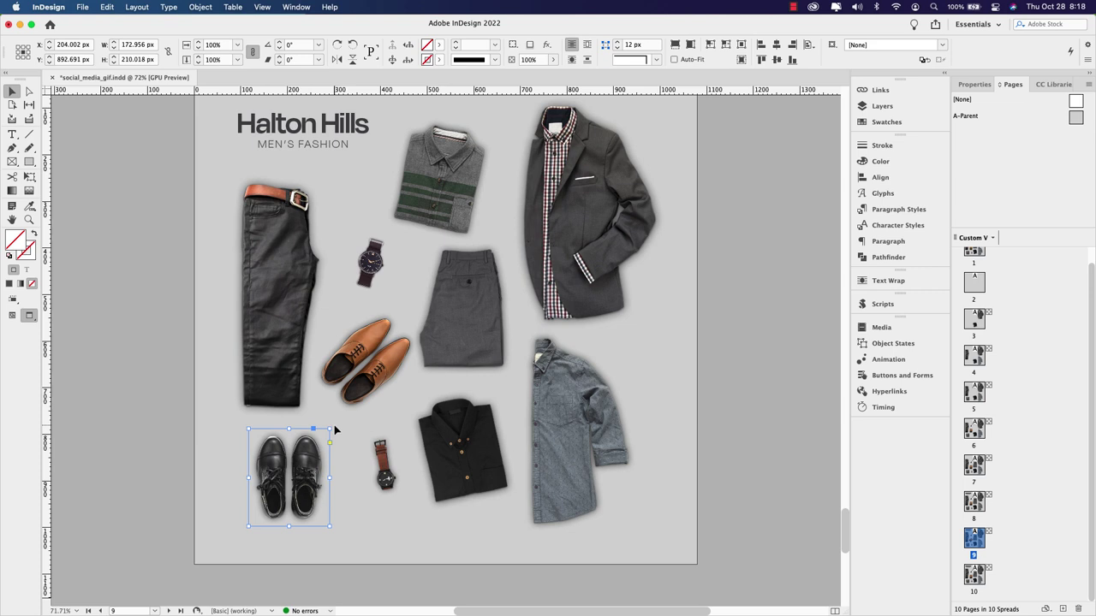
drag(334, 430, 289, 416)
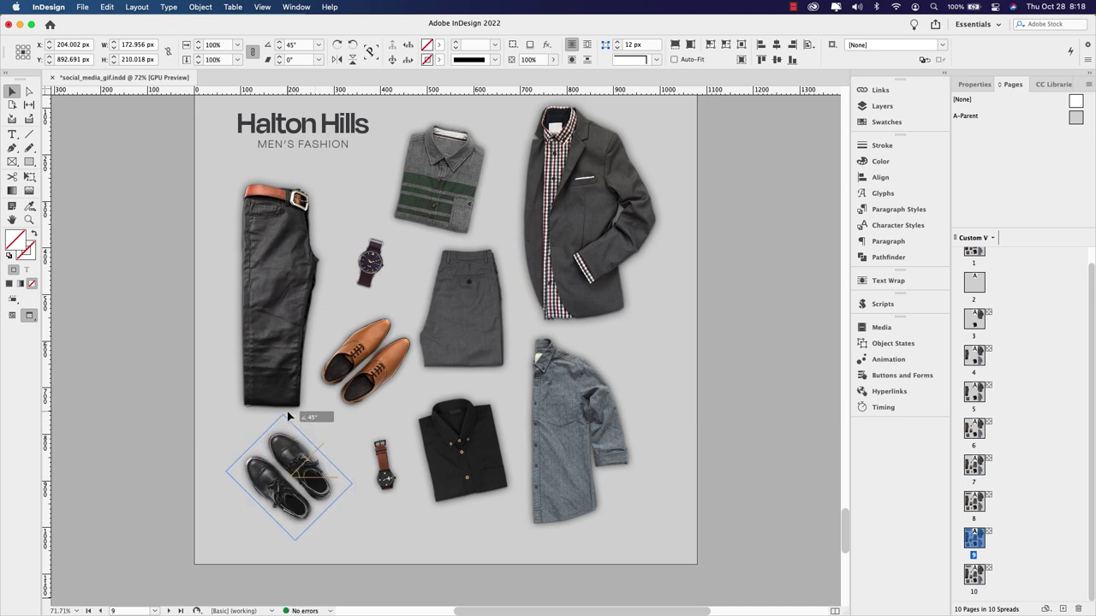
drag(289, 416, 289, 416)
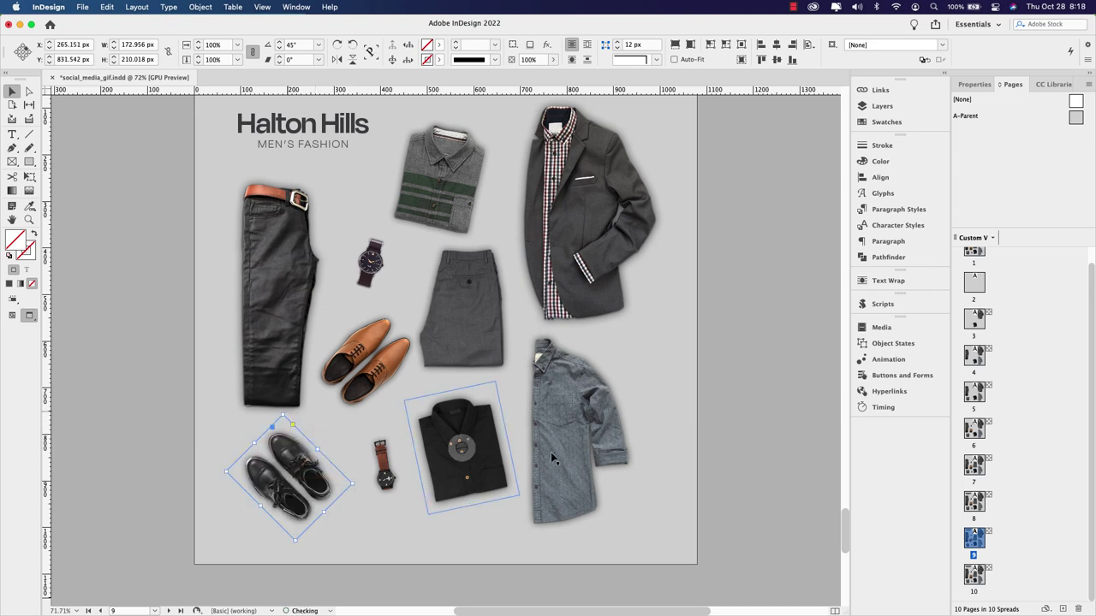
- Add page 11 after page 10, and copy the logo and all garments from page 10 in place onto it
double_click(973, 575)
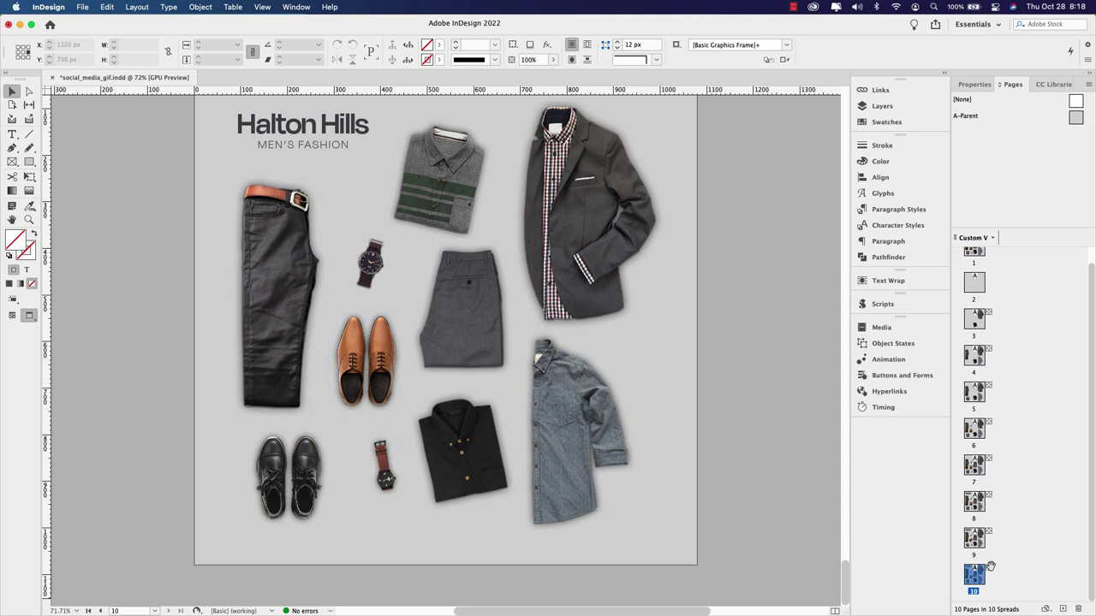
click(1063, 609)
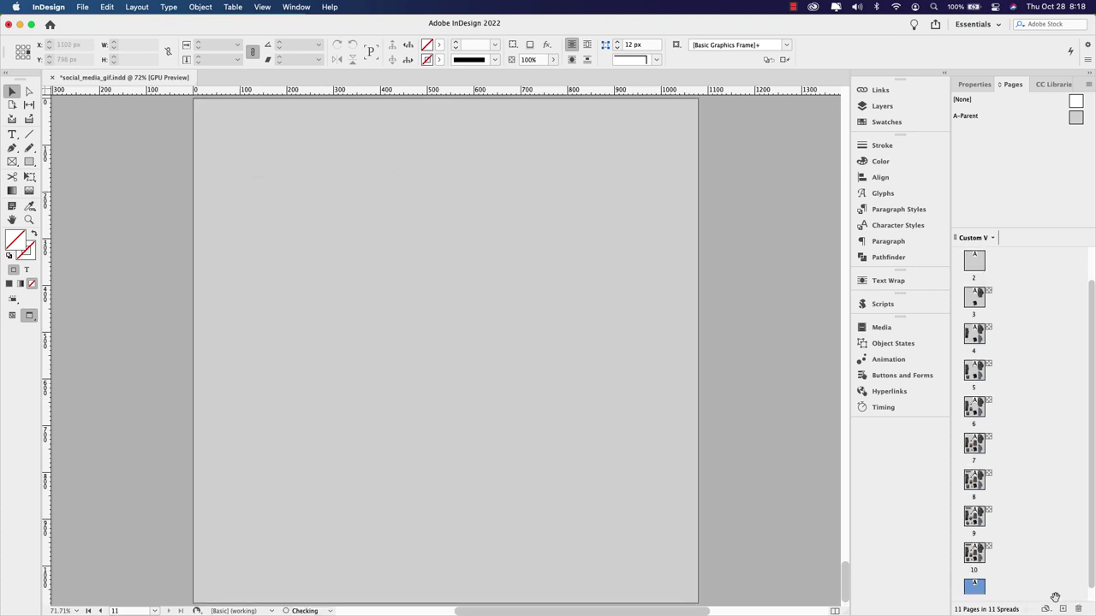
scroll(1013, 560, down, 1)
double_click(973, 545)
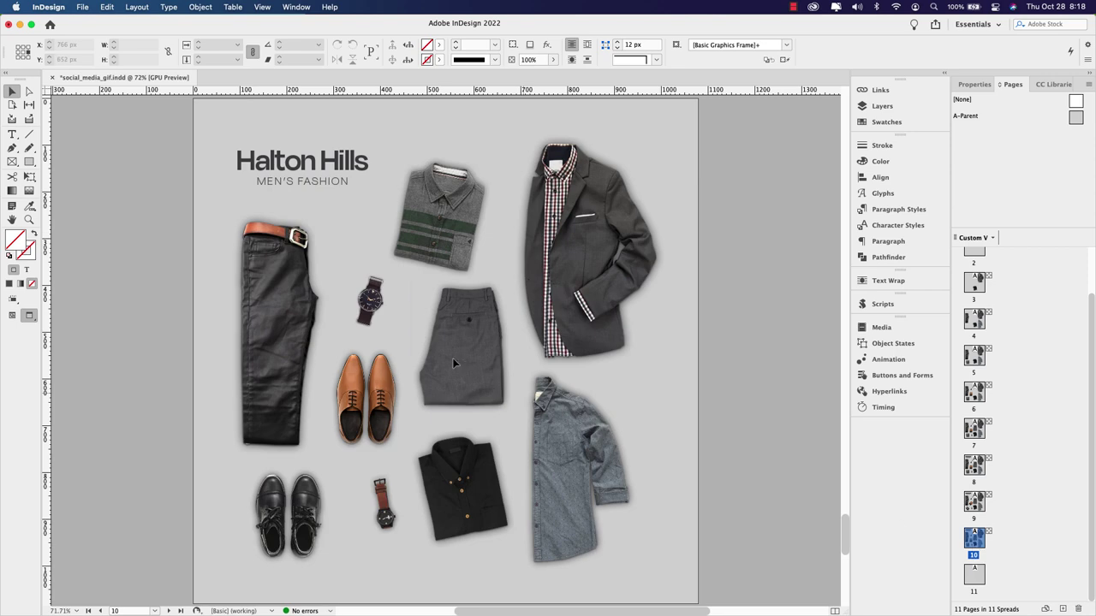
drag(214, 149, 699, 582)
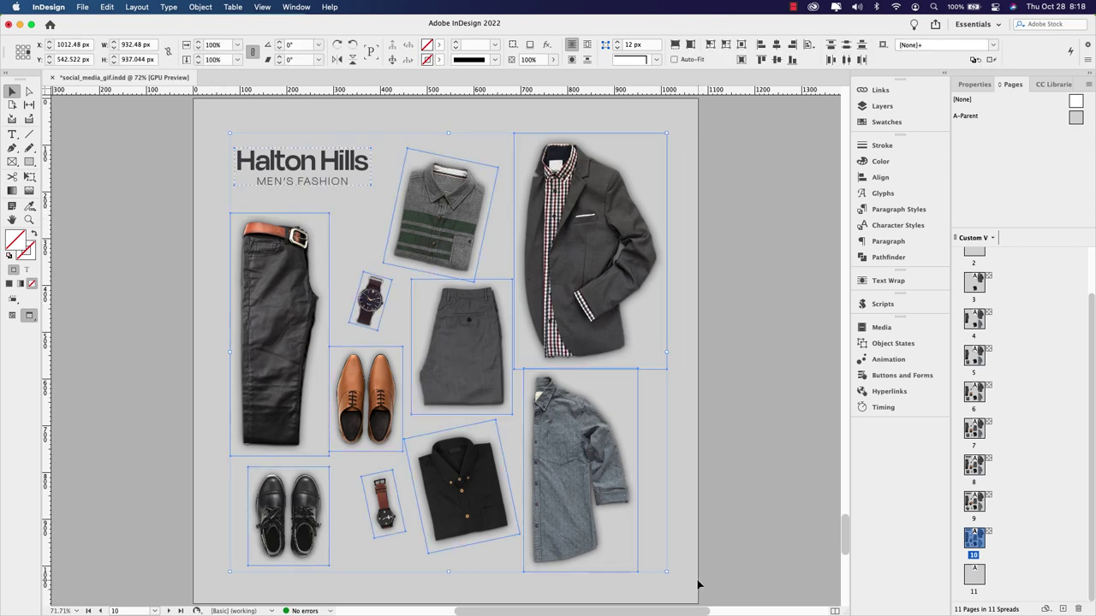
double_click(978, 575)
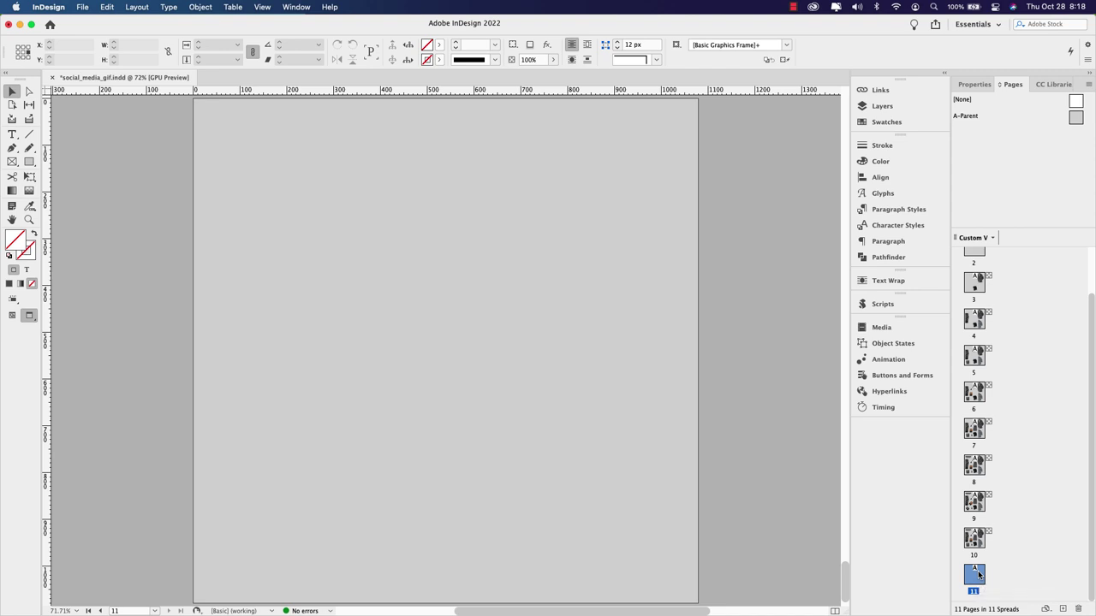
key(super+v)
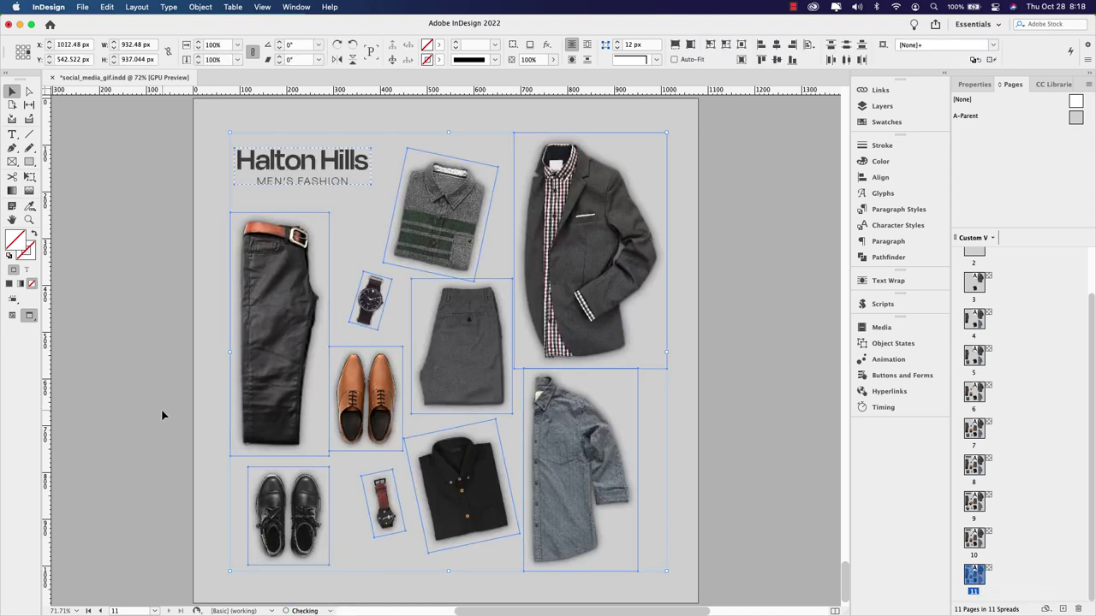
click(165, 416)
- On page 11, rotate the tan shoes by 45° and the black shoes by -45°, opposite to page 9
click(342, 387)
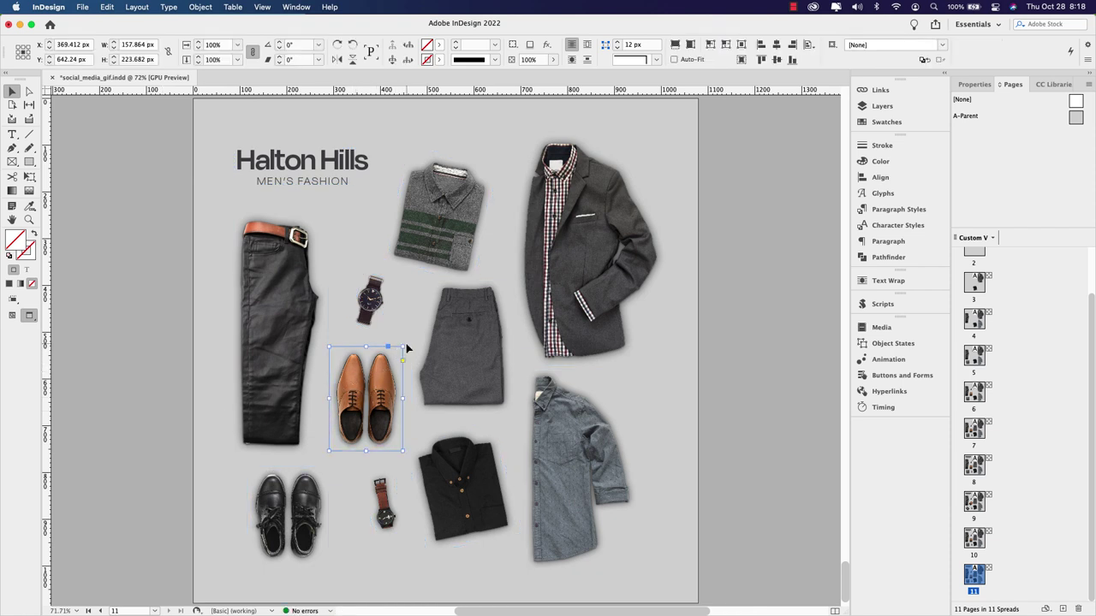
drag(406, 348, 373, 340)
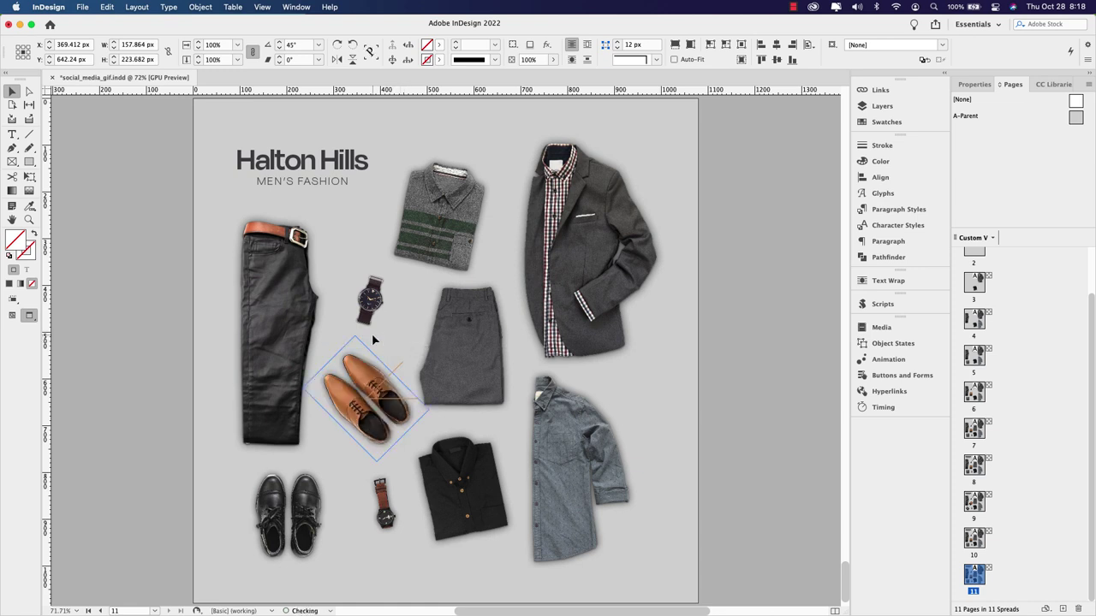
click(314, 485)
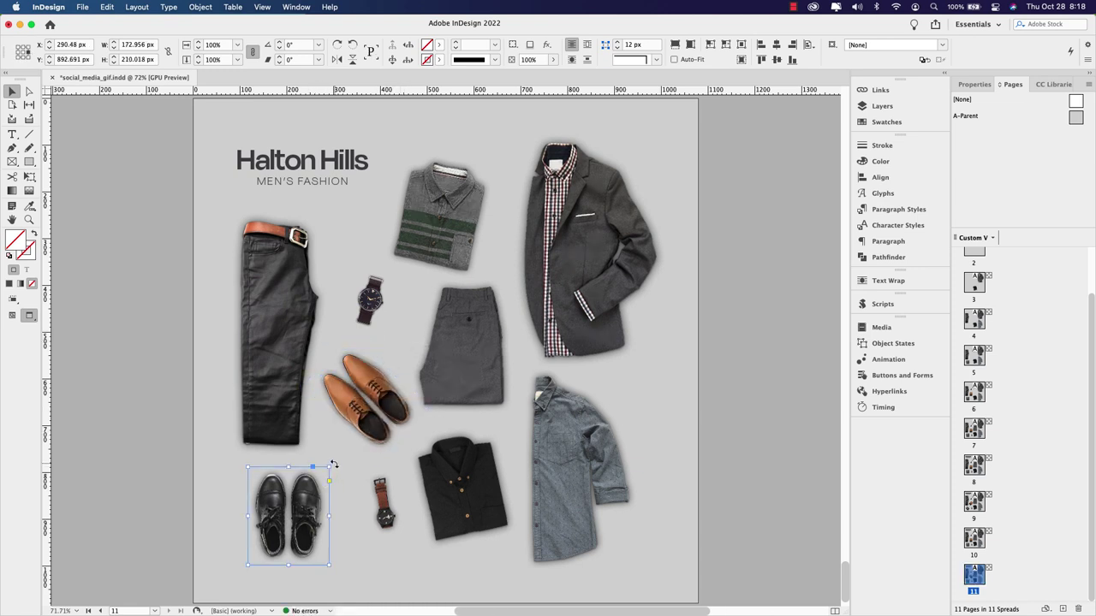
drag(333, 460, 368, 486)
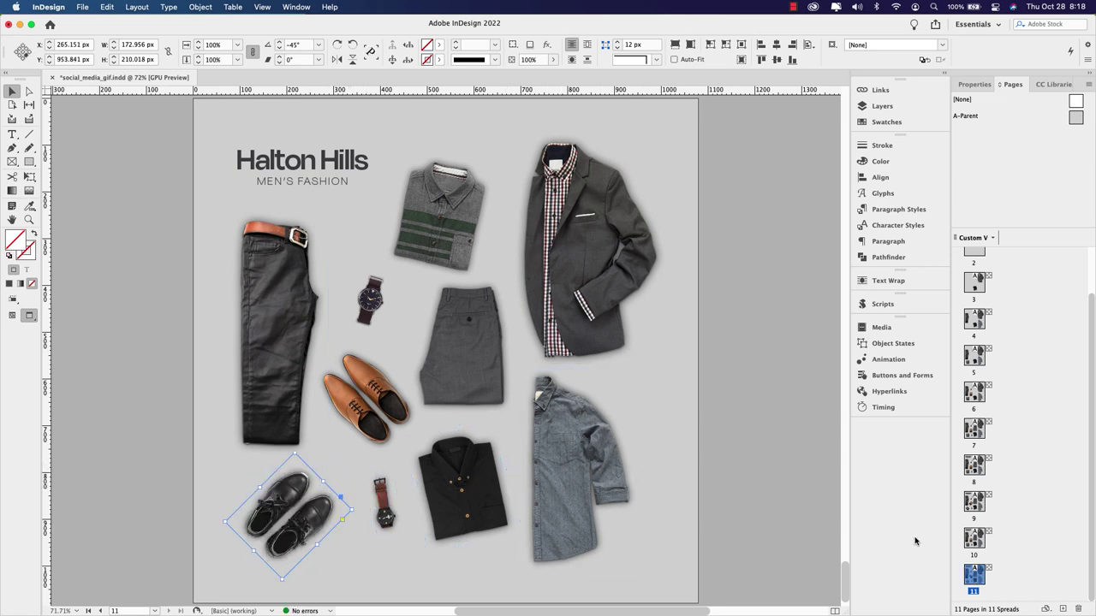
- Flip repeatedly through pages 9, 10 and 11 to compare how the tan and black shoes rotate between them
double_click(974, 503)
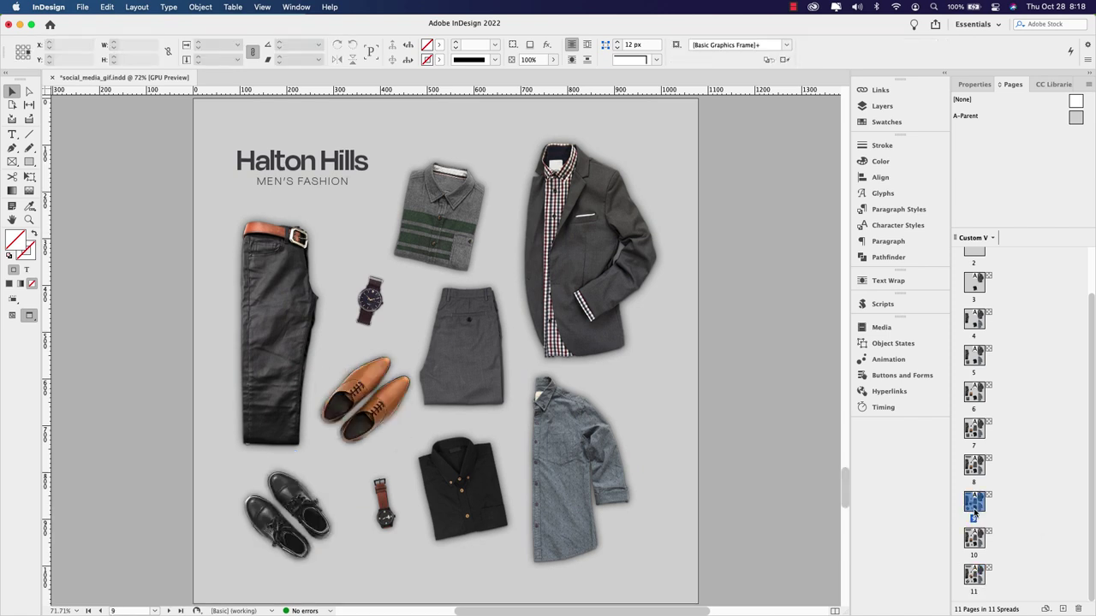
double_click(974, 537)
double_click(975, 575)
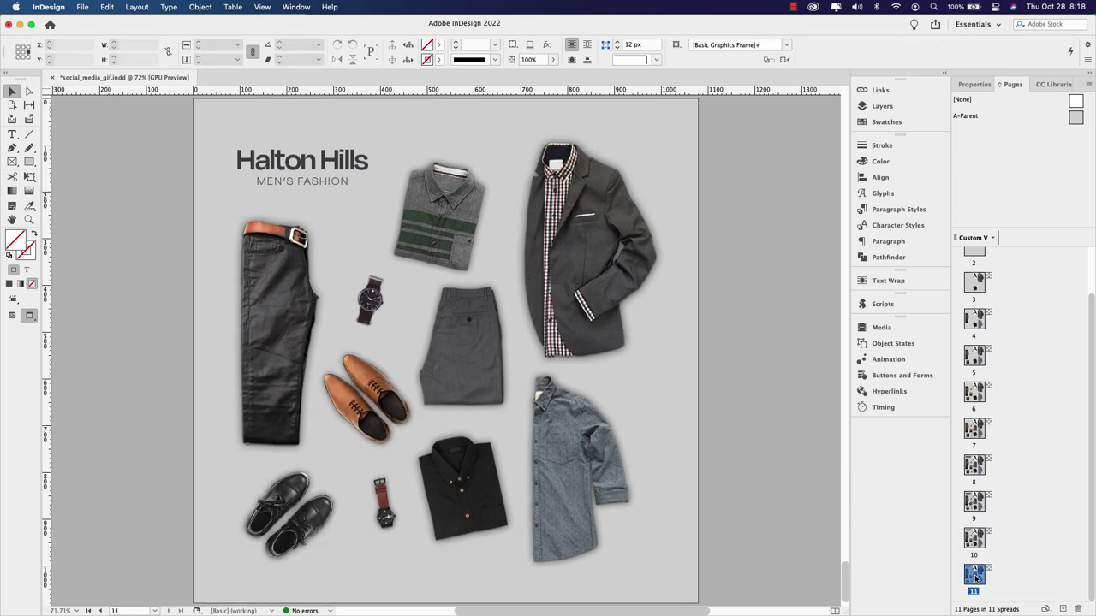
double_click(974, 505)
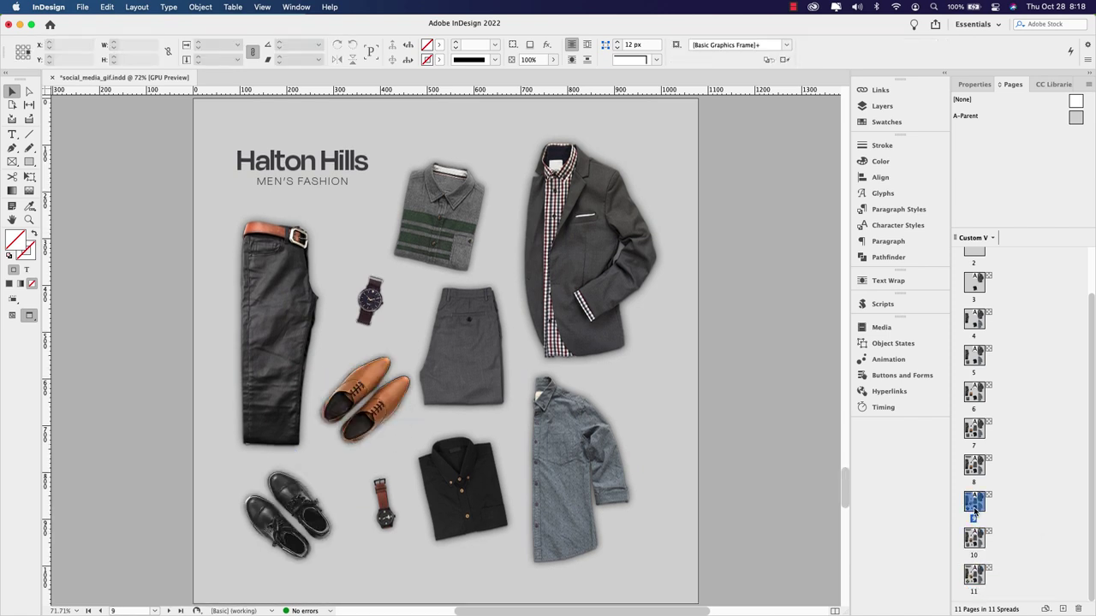
double_click(976, 576)
double_click(973, 548)
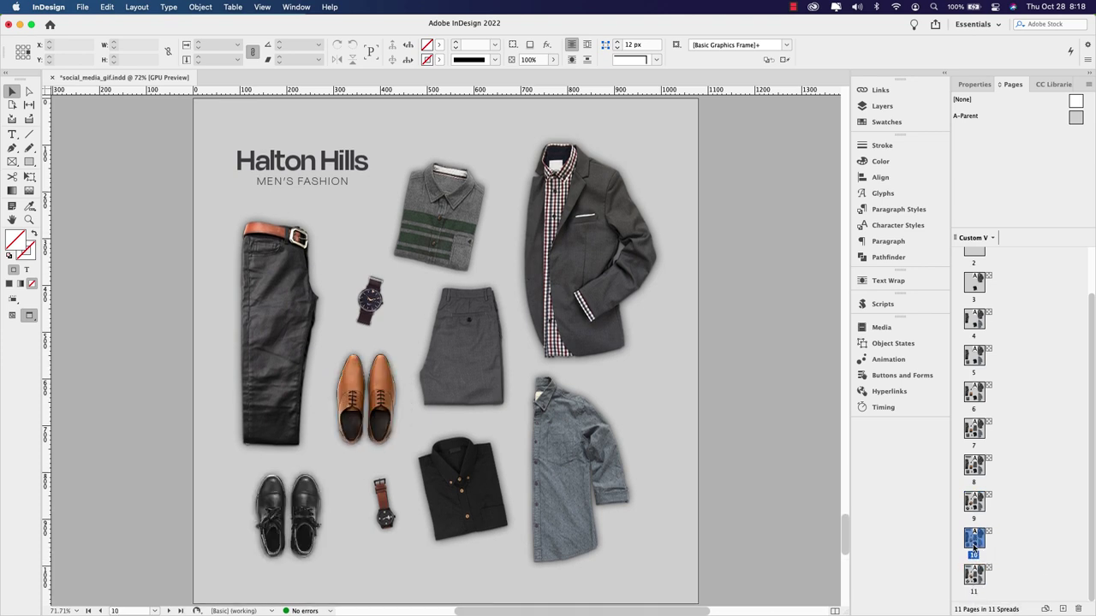
double_click(974, 503)
double_click(975, 539)
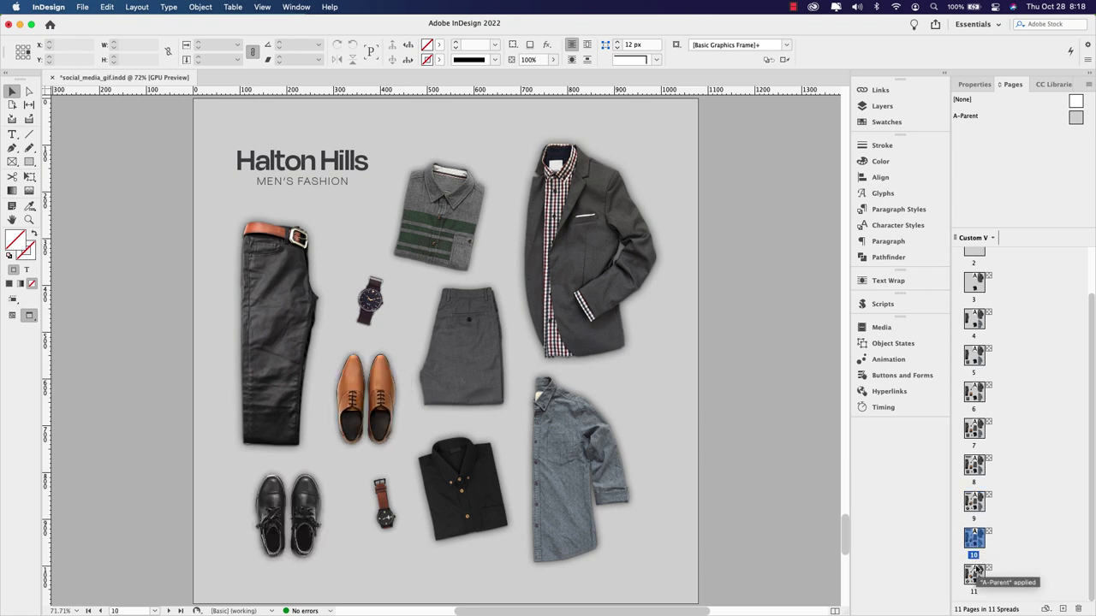
double_click(975, 575)
double_click(974, 503)
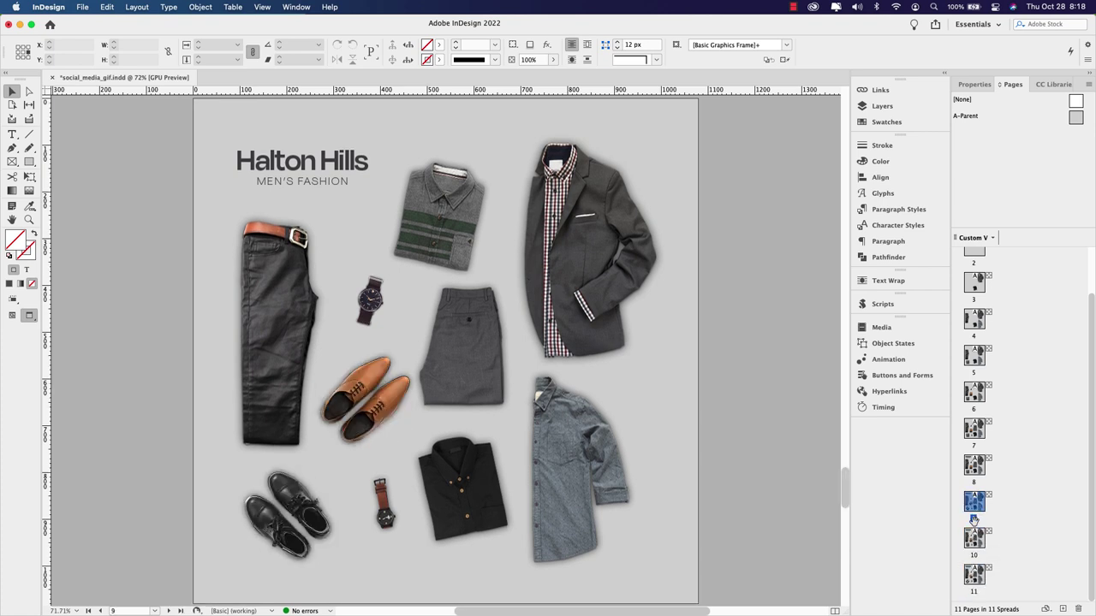
double_click(974, 539)
double_click(974, 576)
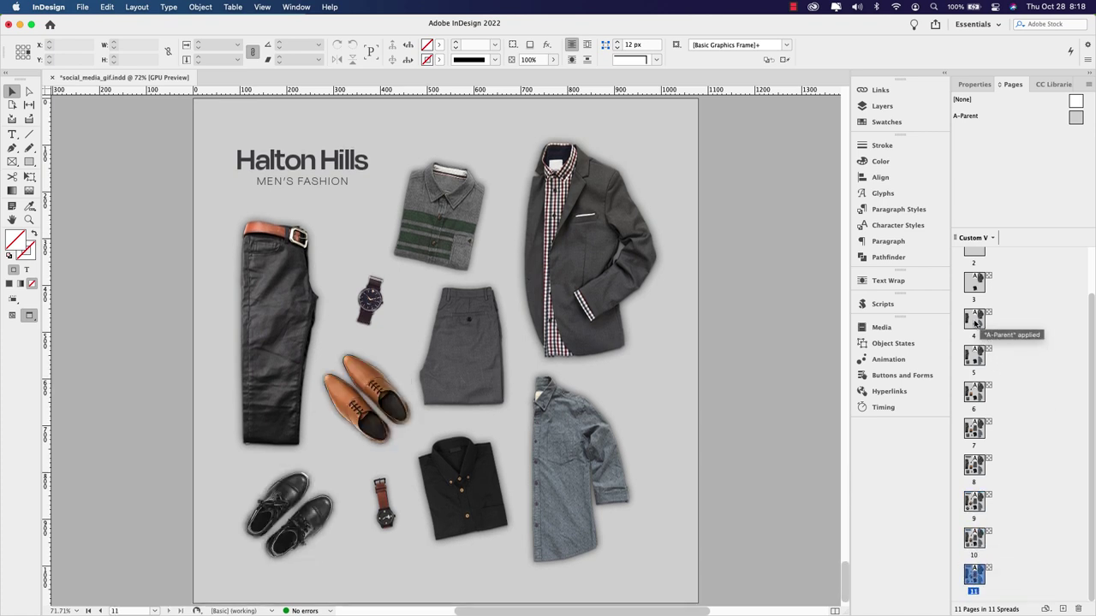
- Go through pages 2 to 11 in order to check how the garments, logo and shoe rotations build up
scroll(974, 326, up, 2)
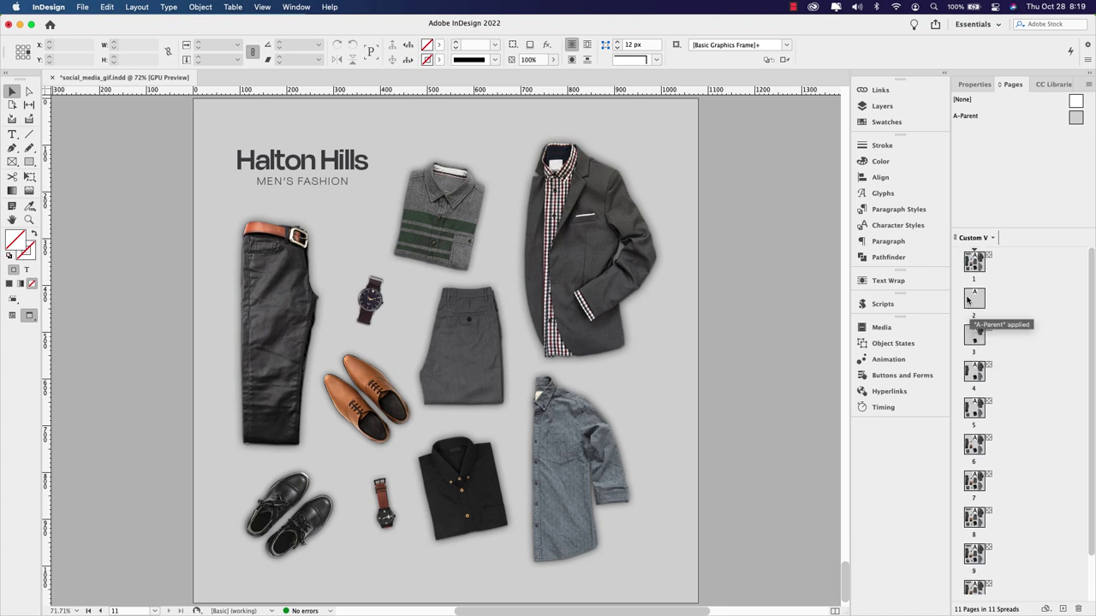
double_click(974, 298)
click(975, 342)
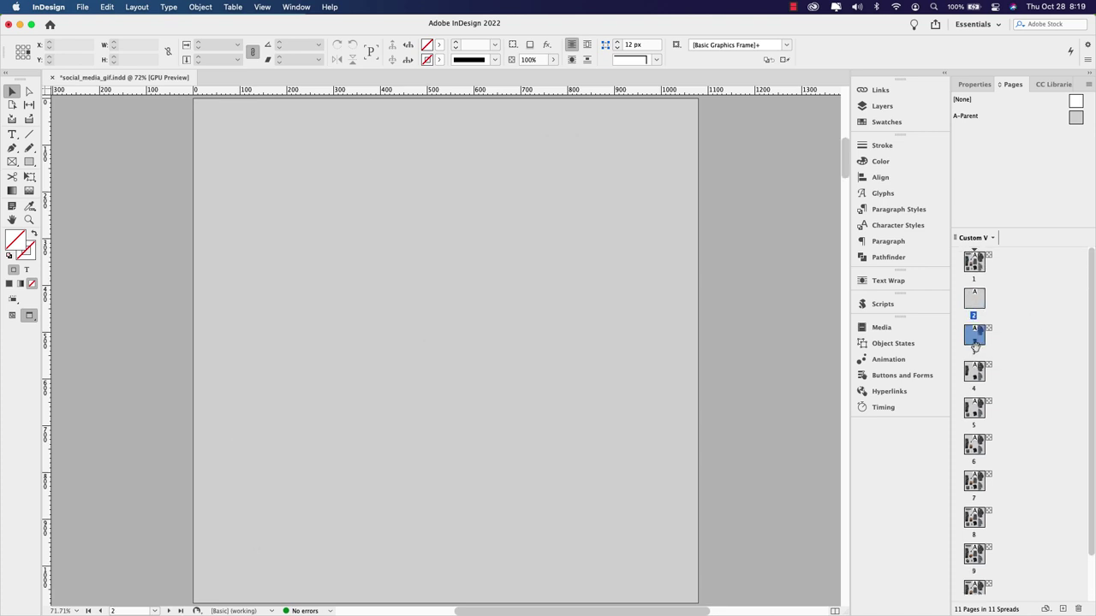
double_click(976, 343)
double_click(974, 373)
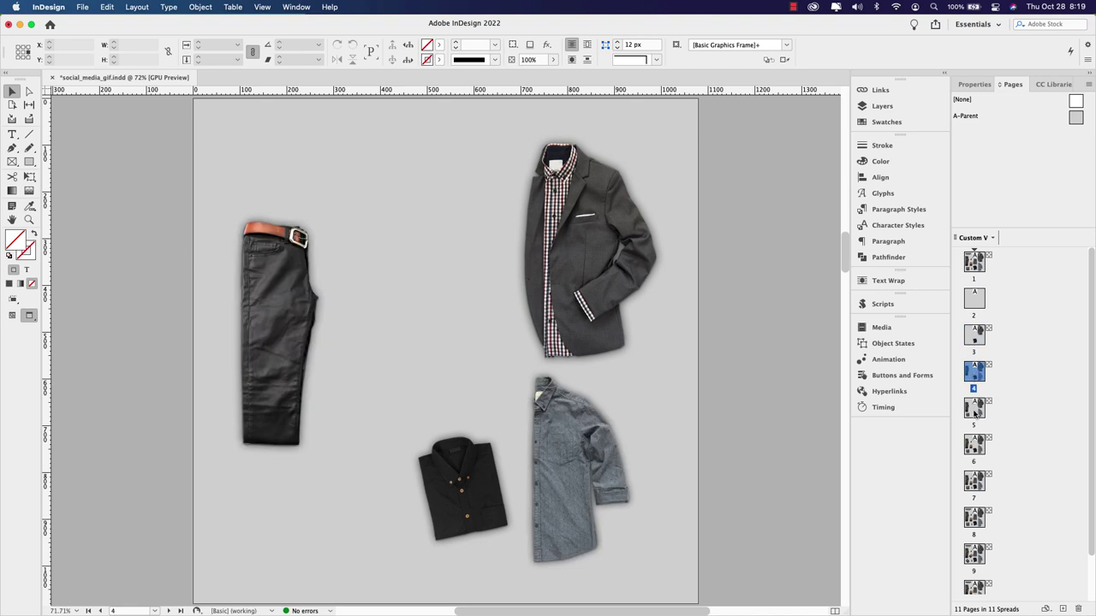
click(974, 413)
double_click(974, 412)
click(974, 446)
double_click(974, 446)
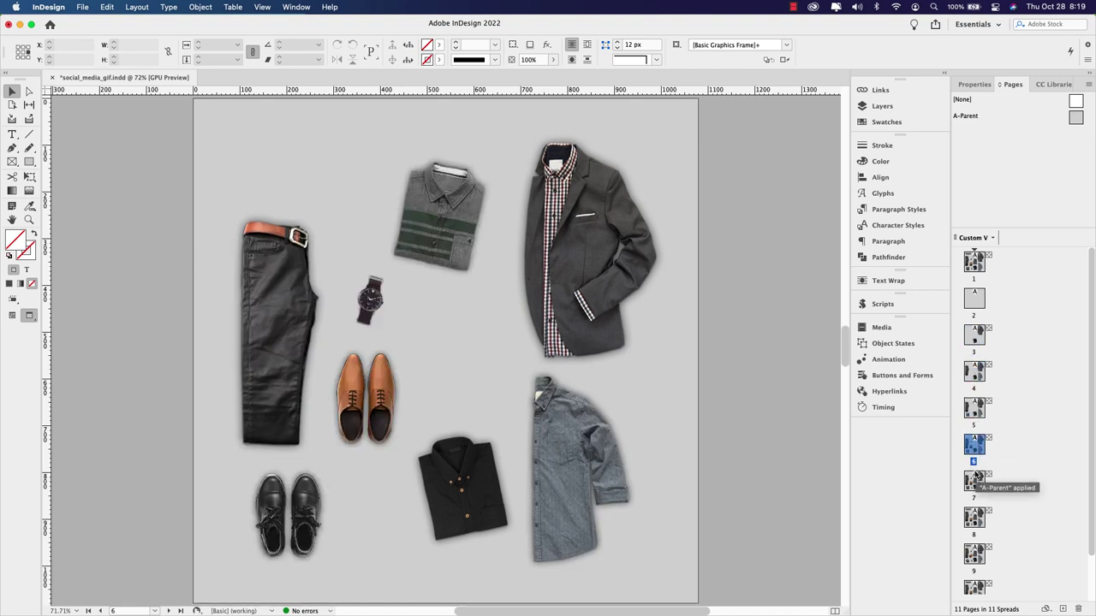
click(974, 481)
double_click(974, 481)
click(975, 519)
double_click(975, 519)
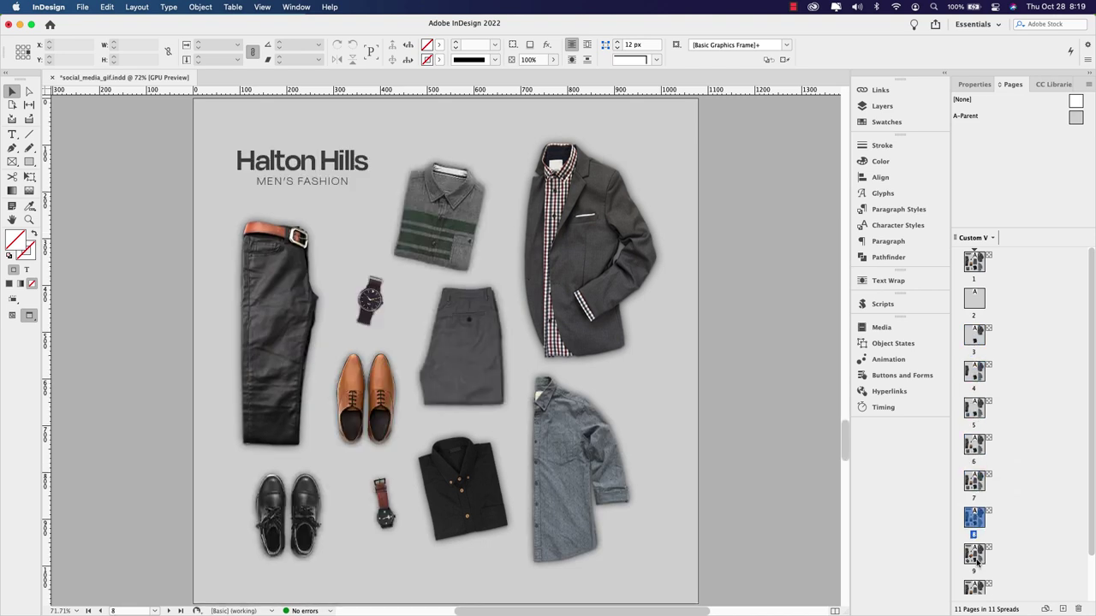
double_click(975, 556)
click(974, 588)
double_click(974, 587)
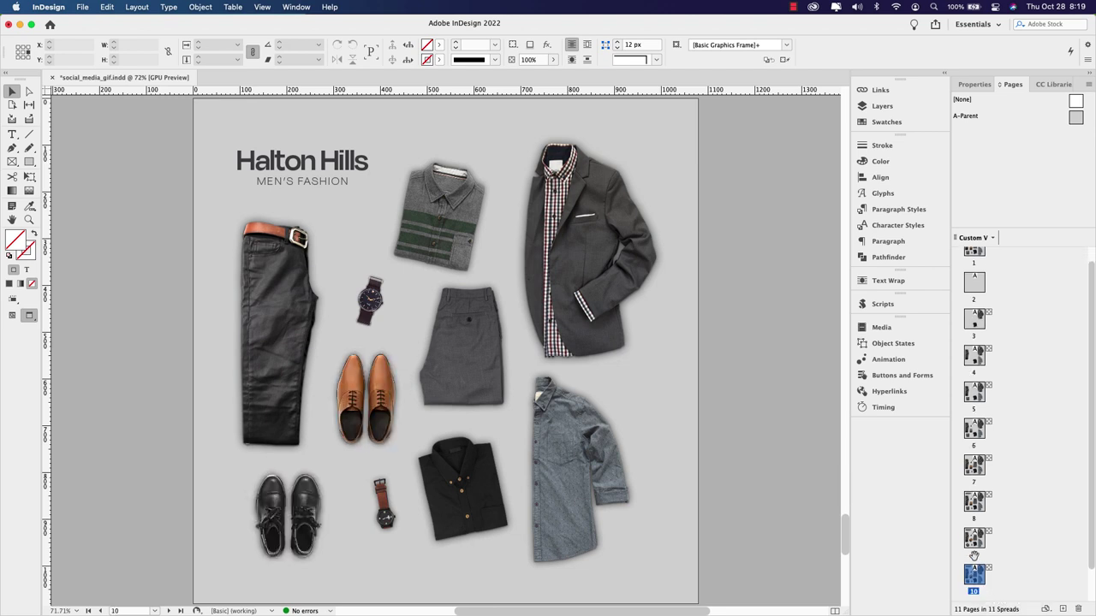
double_click(975, 575)
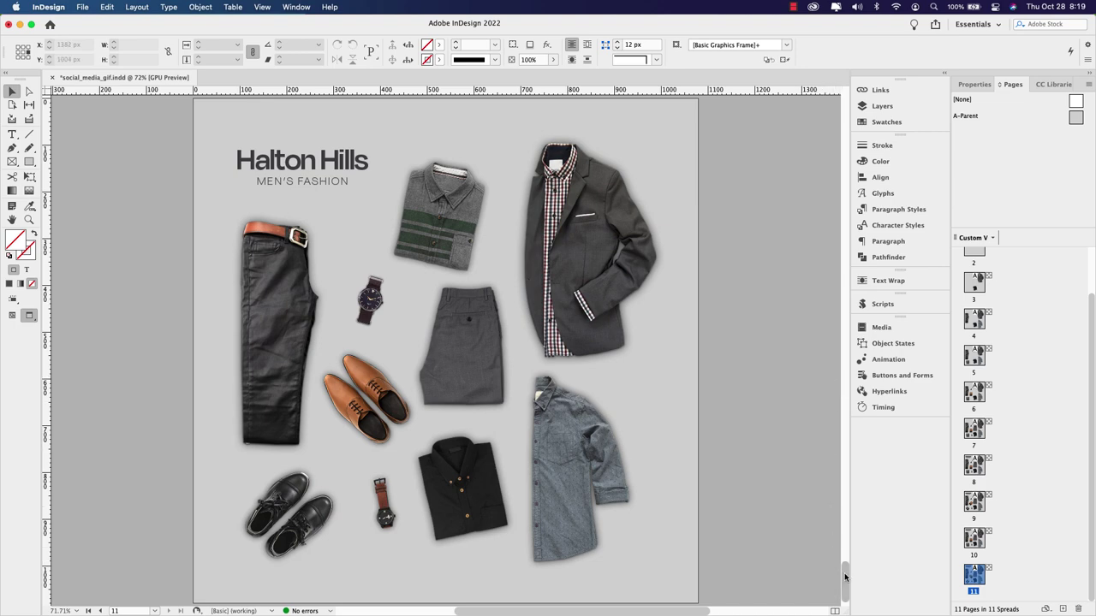
- Start exporting the document in JPEG format to the JPGs_2 folder under the name social_media_gif
drag(845, 578, 834, 104)
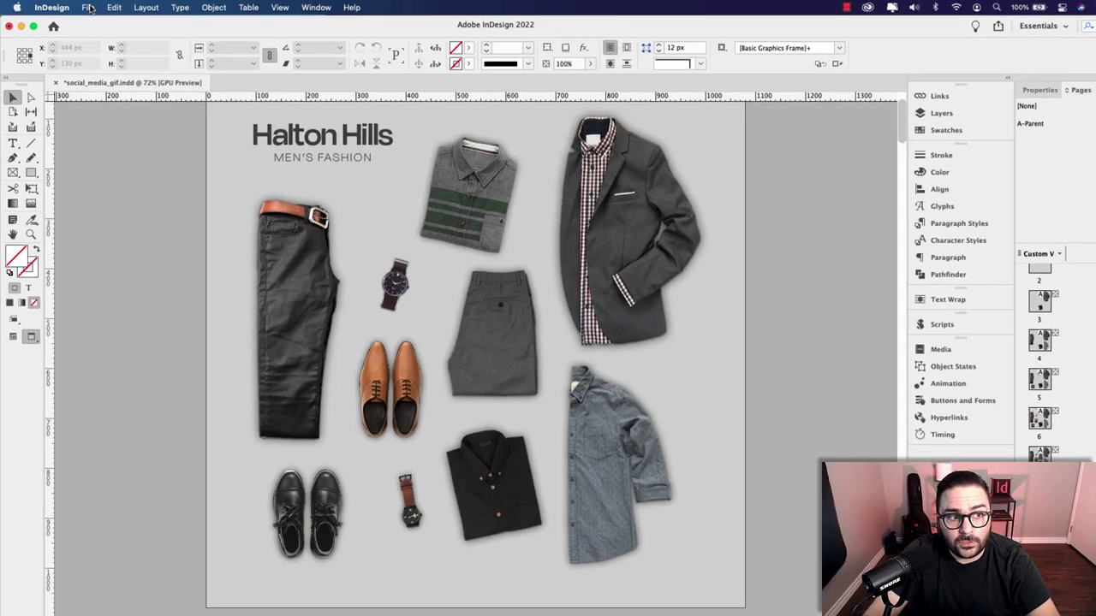
click(82, 7)
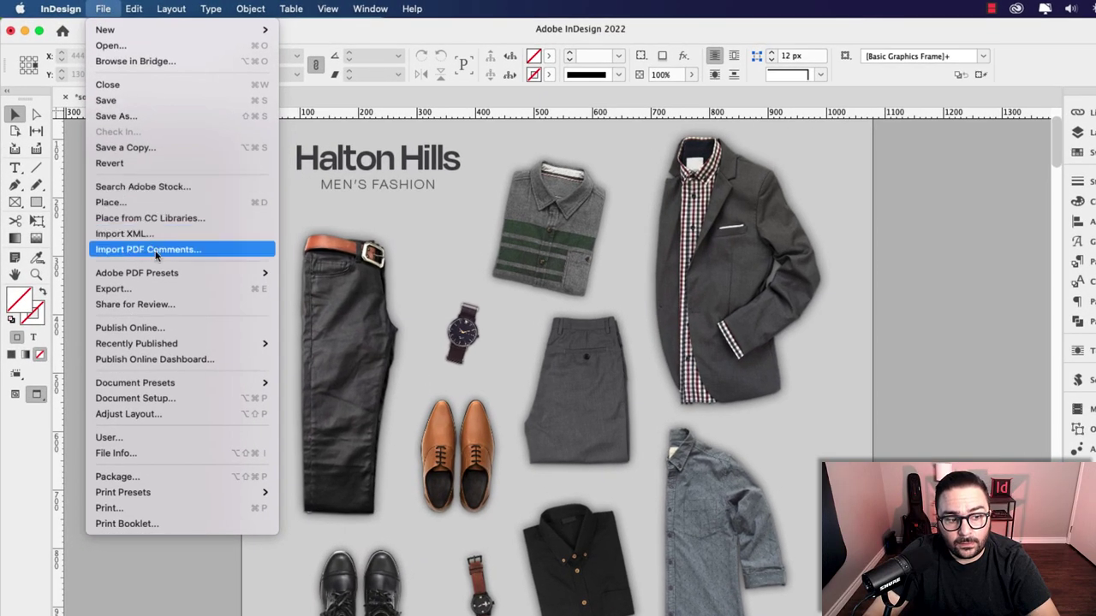
click(154, 293)
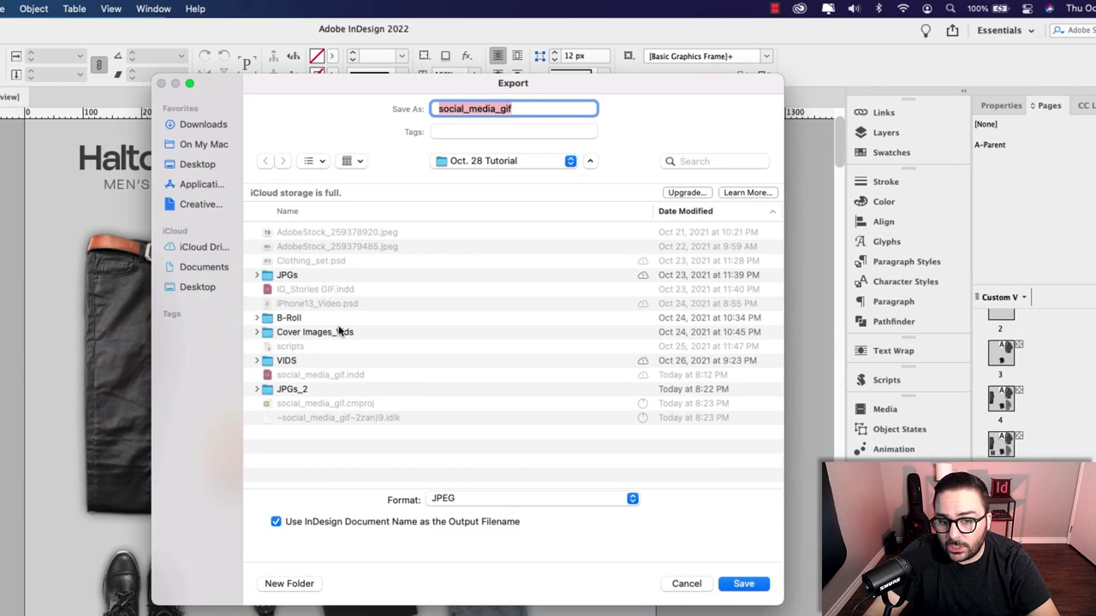
double_click(295, 391)
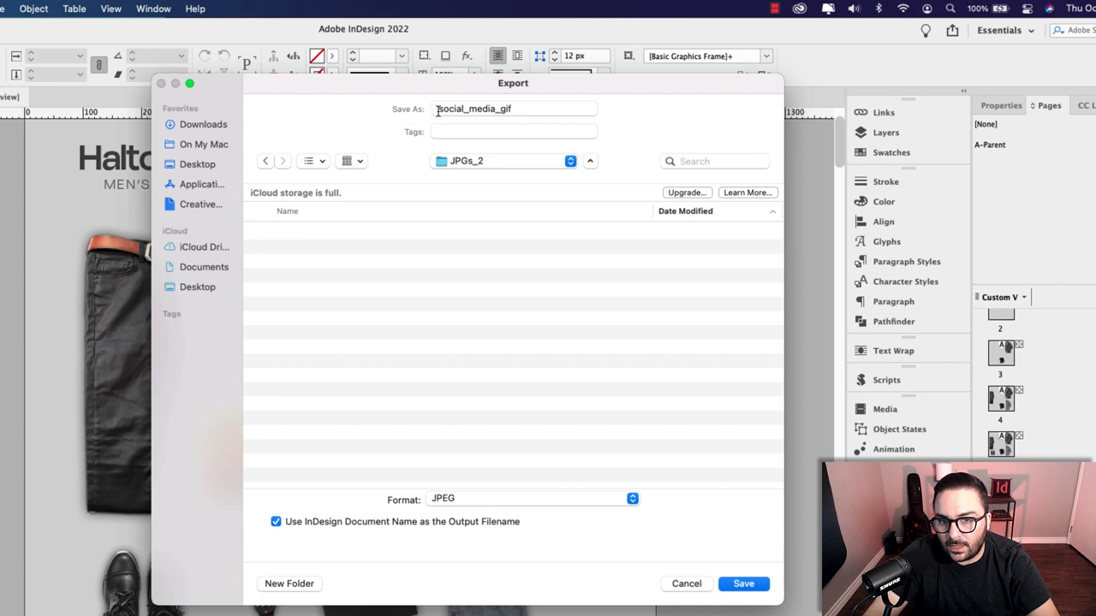
click(499, 109)
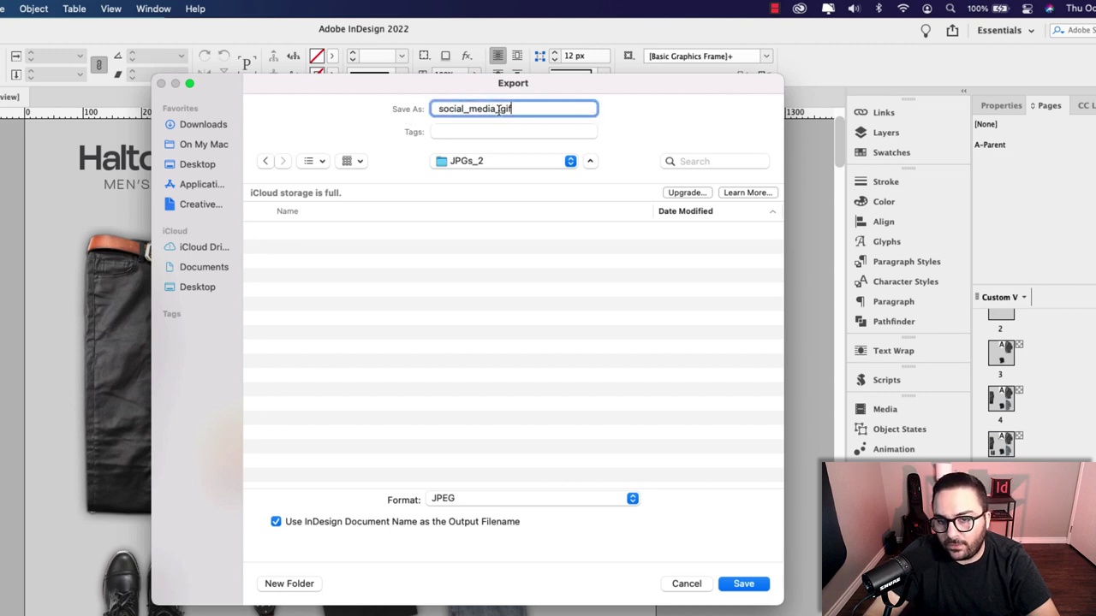
click(473, 500)
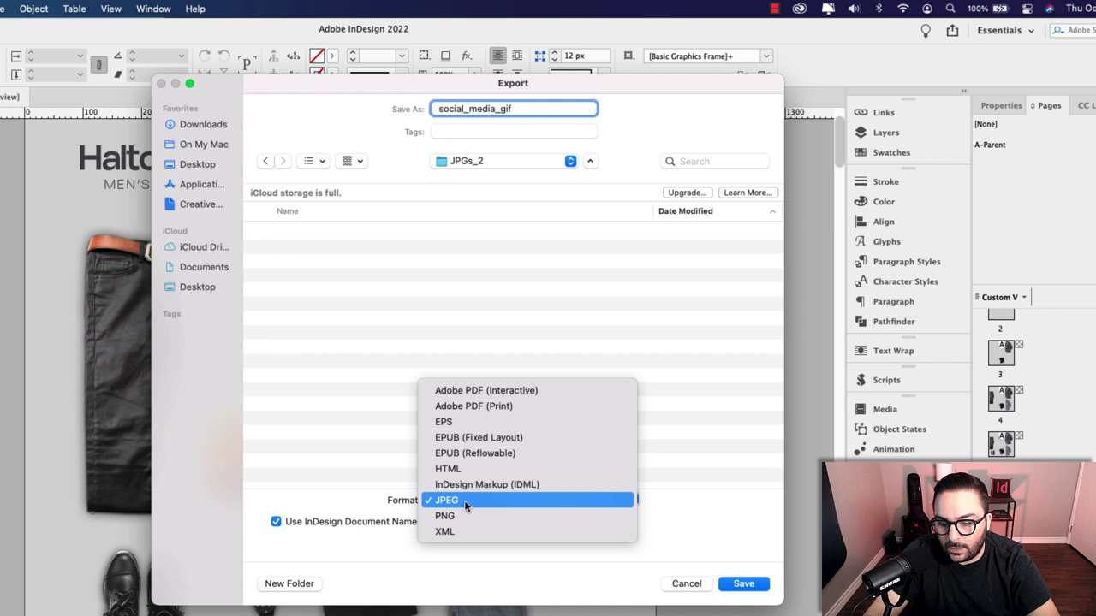
click(465, 502)
click(752, 585)
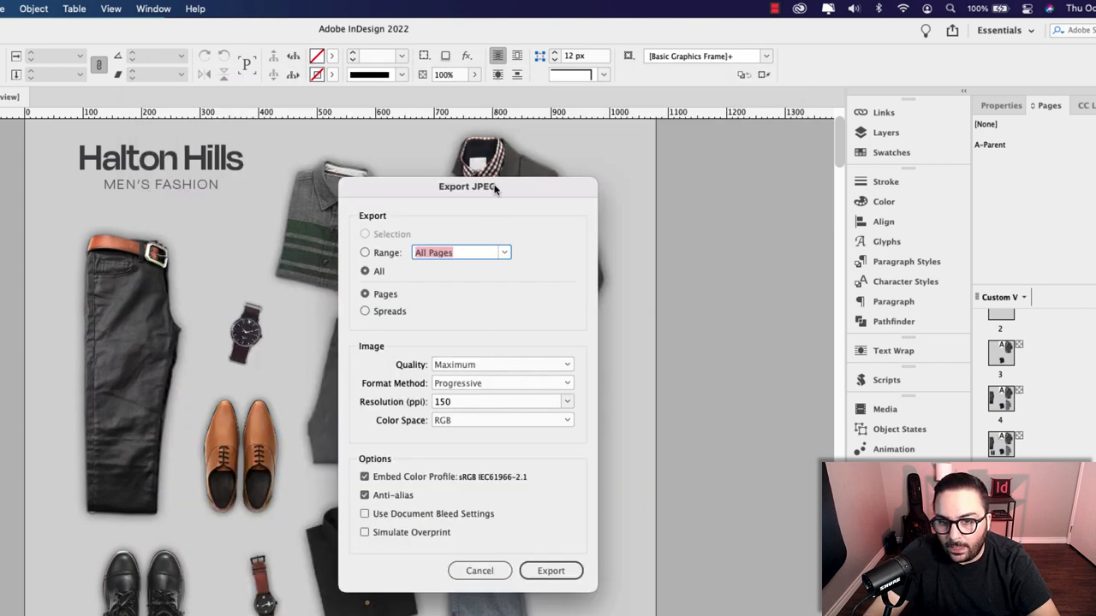
- Limit the JPEG export to the page range 2-11
drag(495, 188, 435, 162)
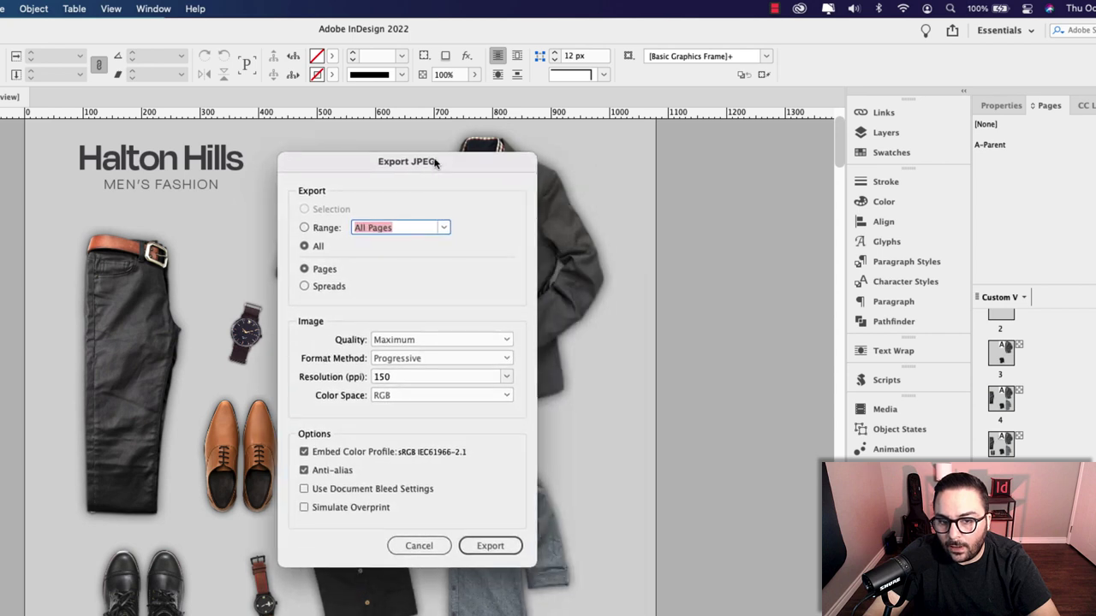
click(305, 229)
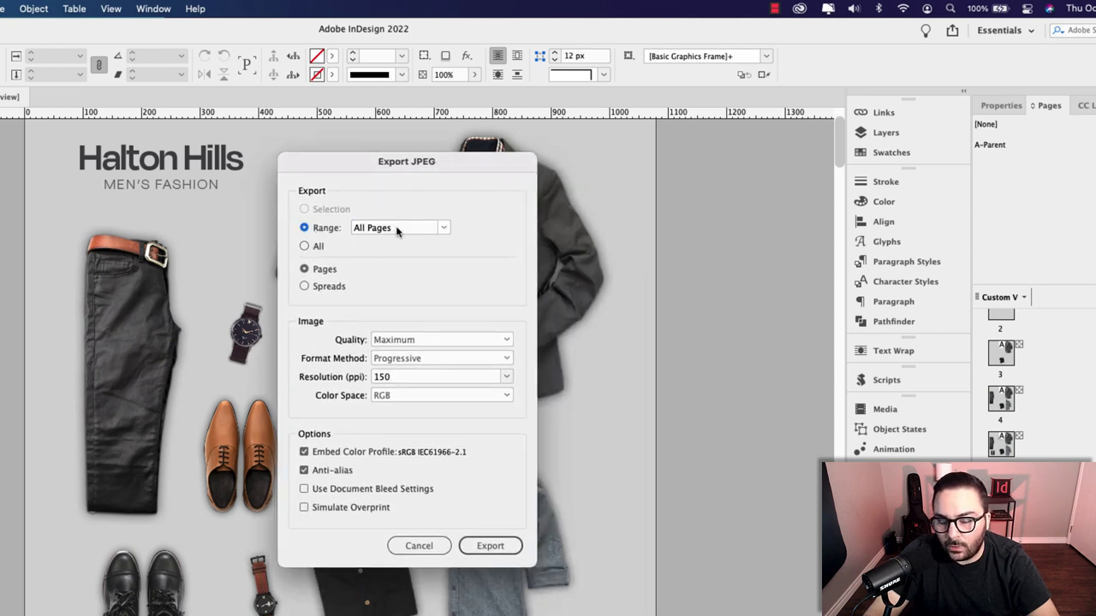
drag(396, 231, 351, 227)
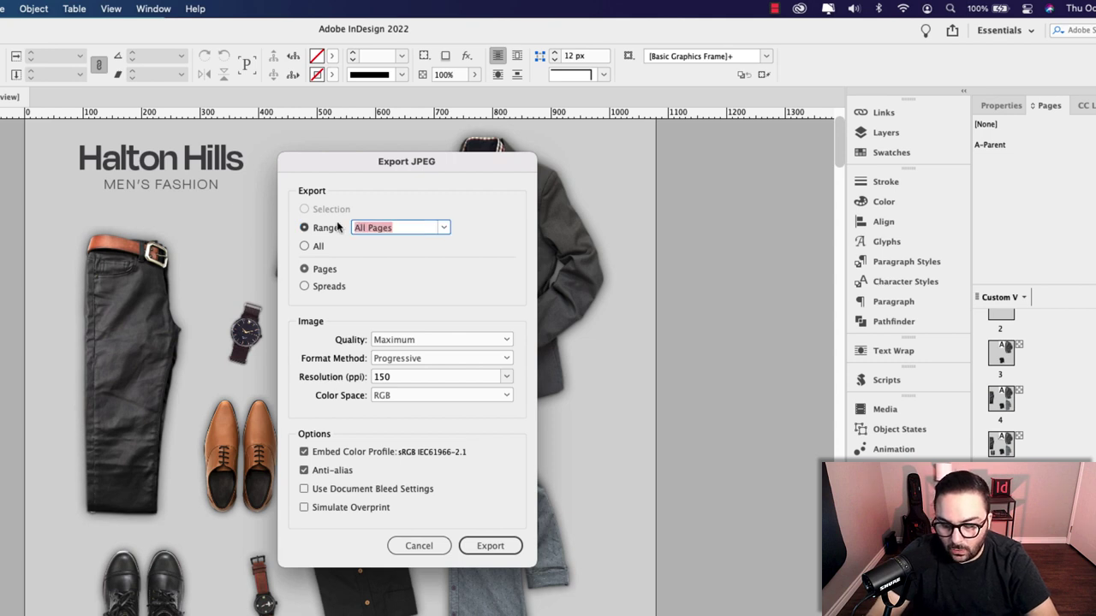
text(2)
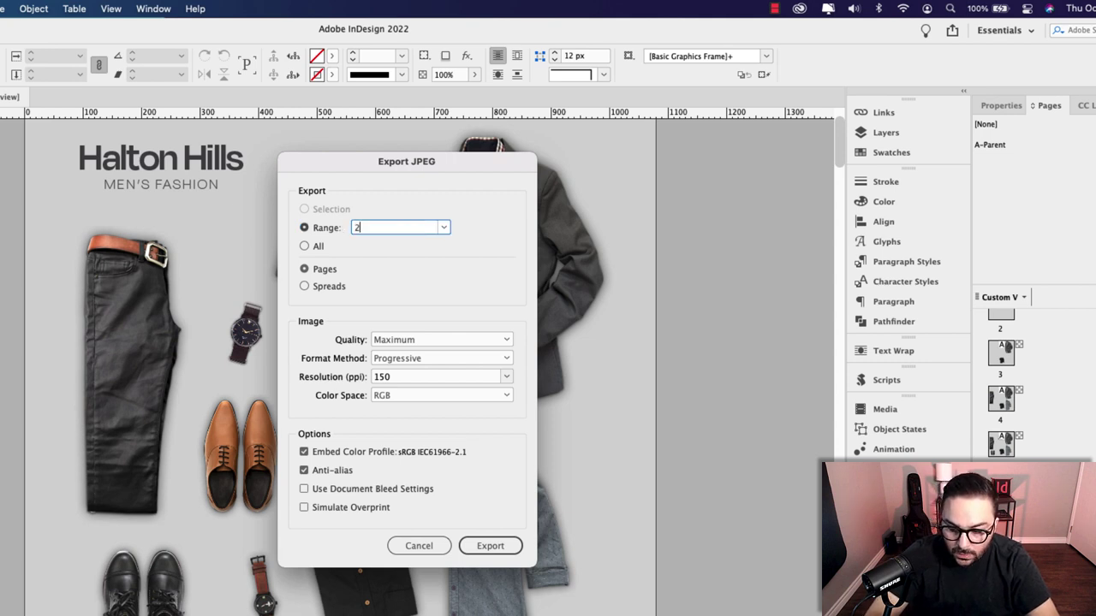
text(-11)
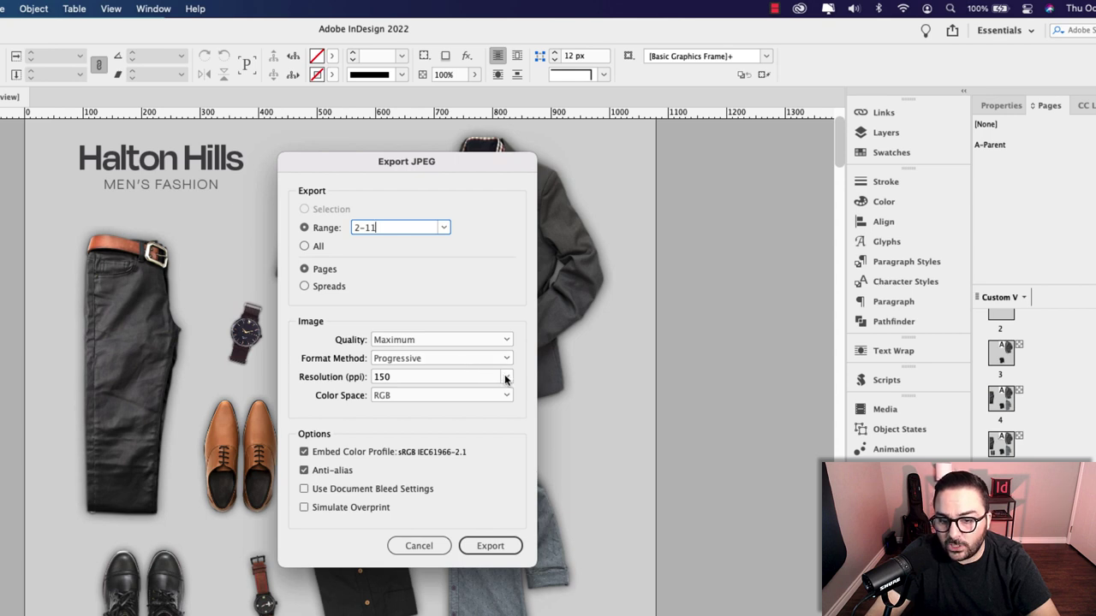
- Keep the JPEG quality at Maximum, set the resolution to 72 ppi, and export the pages
click(505, 340)
click(478, 358)
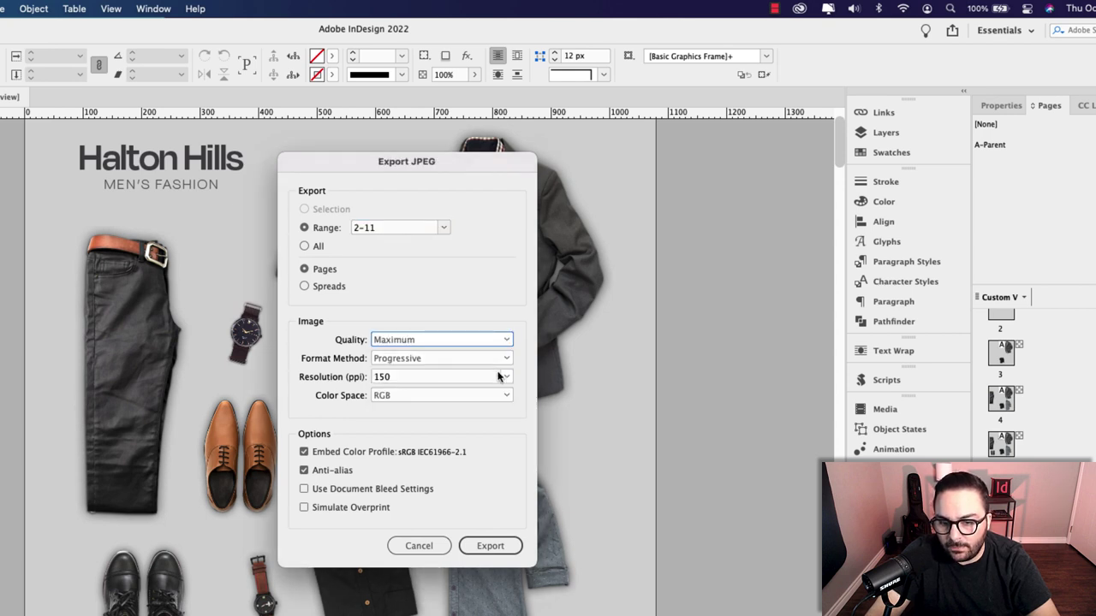
click(506, 378)
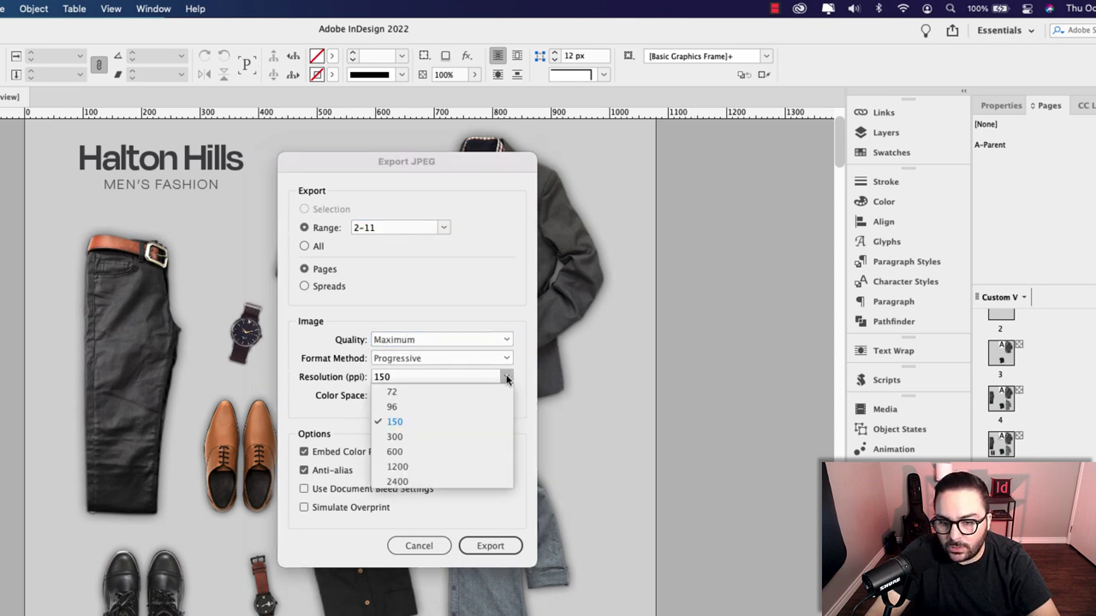
click(442, 393)
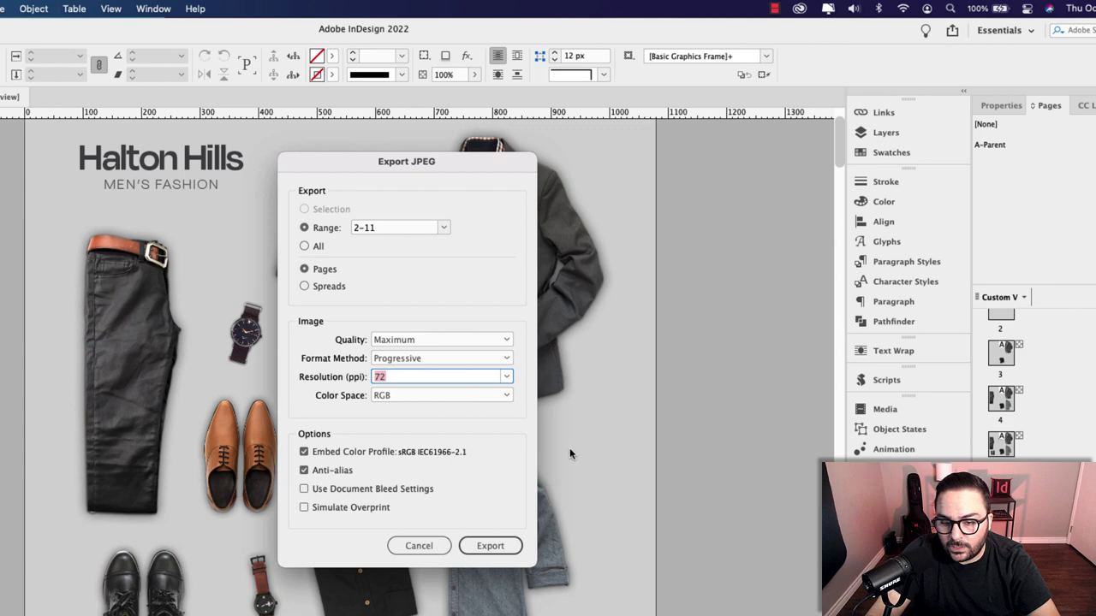
click(492, 546)
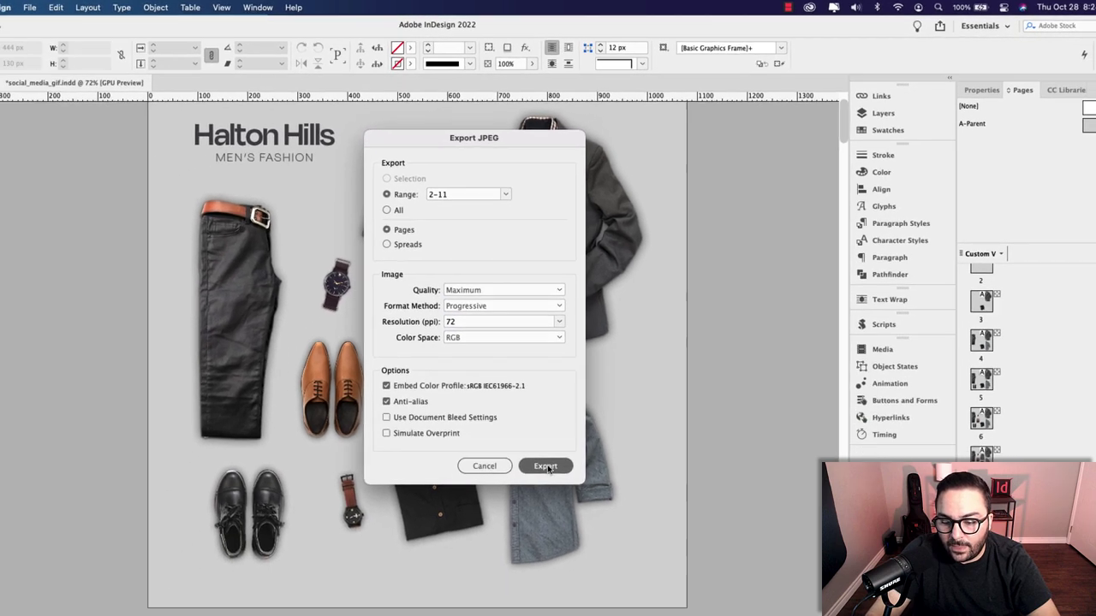
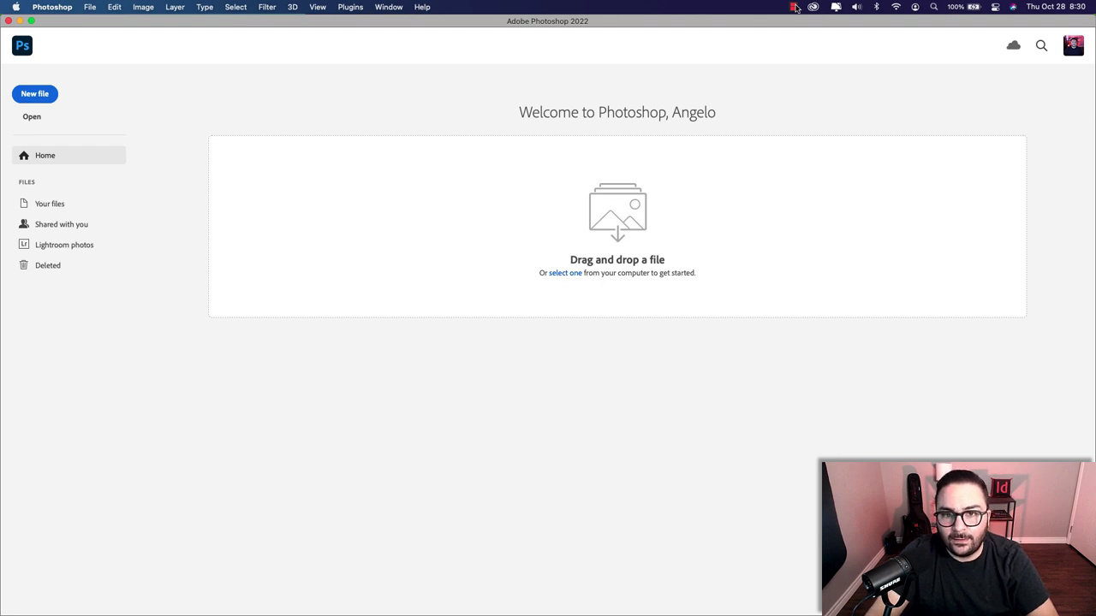
- Start the Load Files into Stack script with individual files as the source and open the file chooser
click(89, 7)
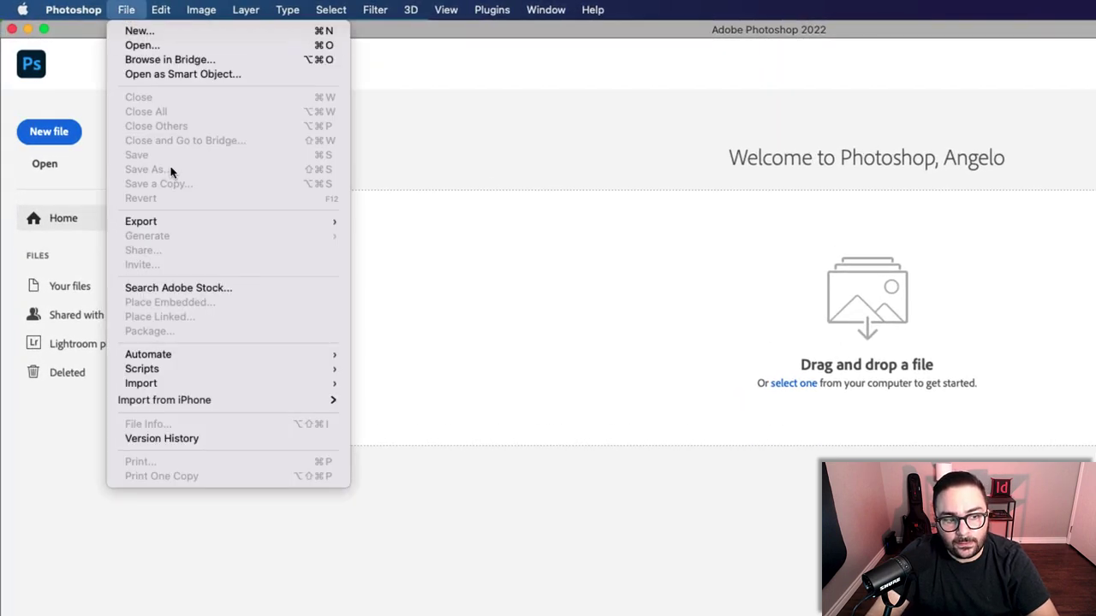
mouse_move(202, 369)
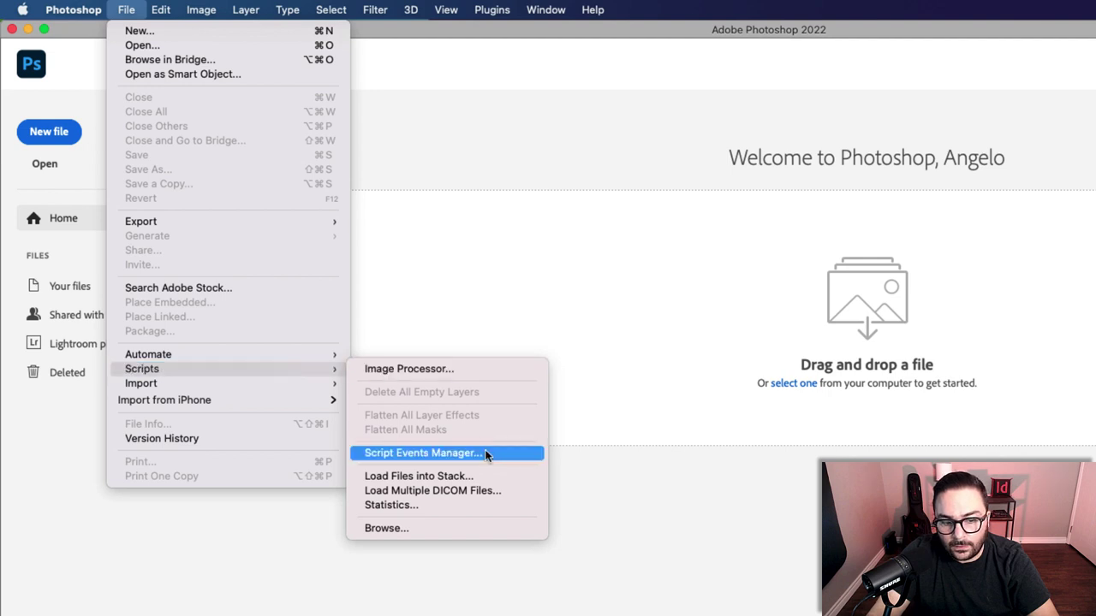
click(501, 477)
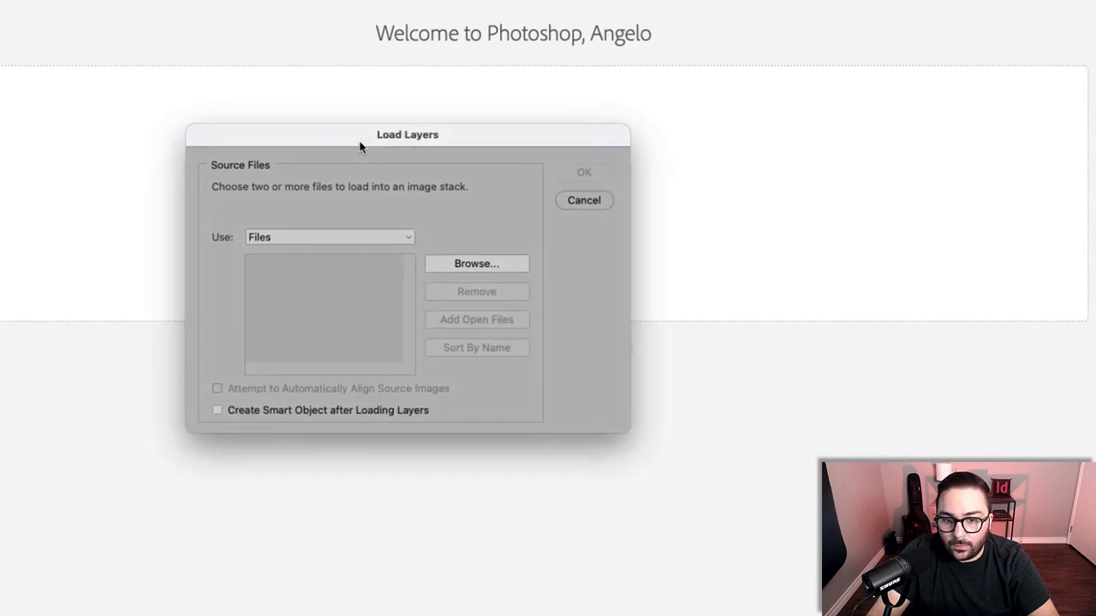
drag(360, 148, 270, 78)
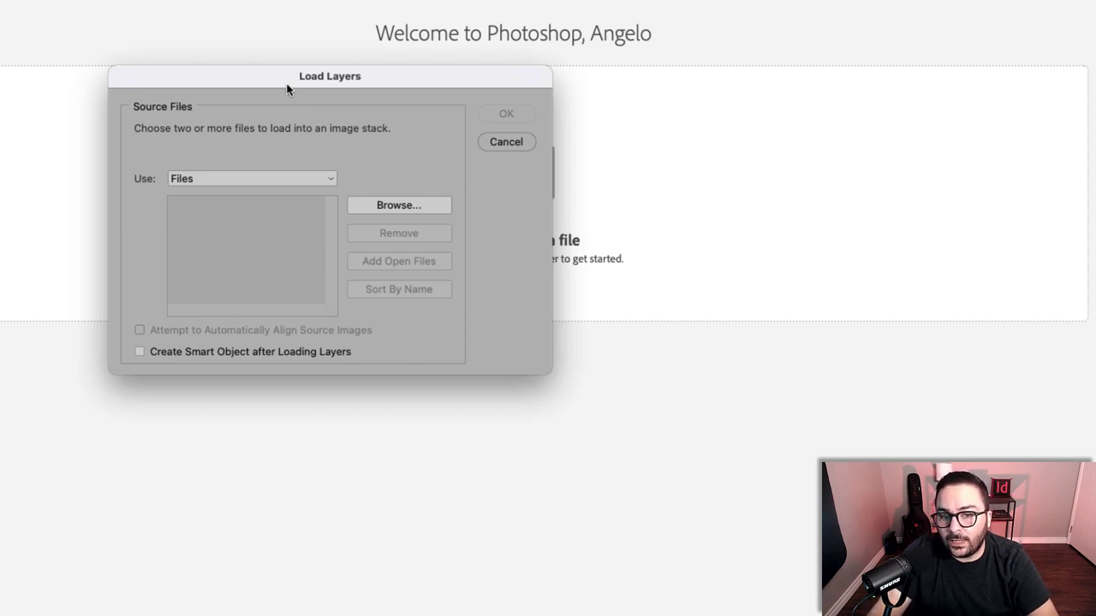
drag(289, 89, 273, 44)
click(389, 166)
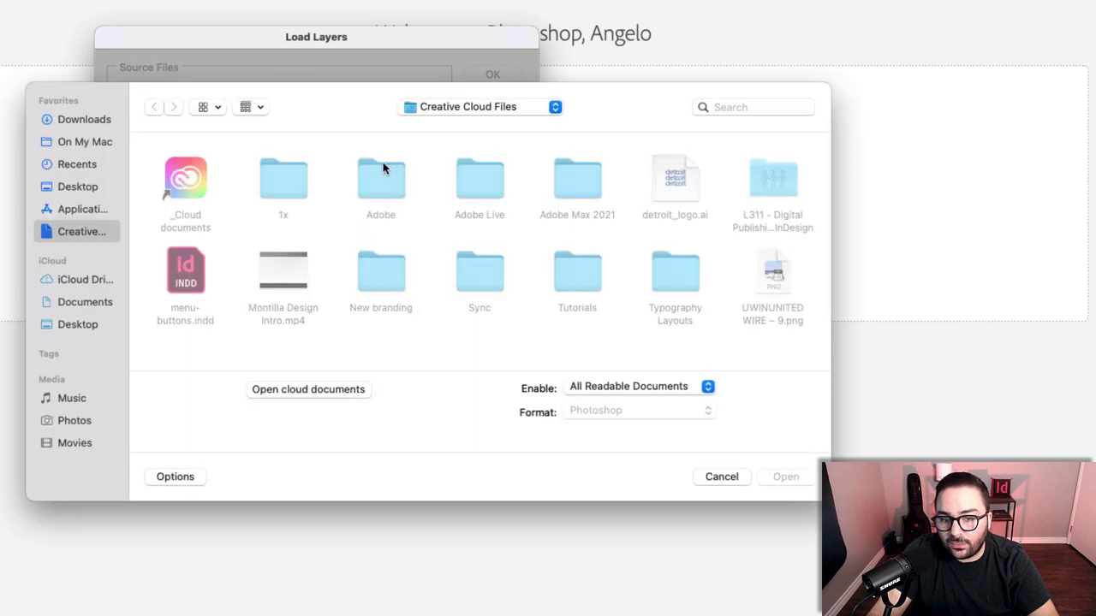
- Choose all the JPEGs in the JPGs_2 folder of the desktop's Oct. 28 Tutorial folder and load them as layers
click(75, 188)
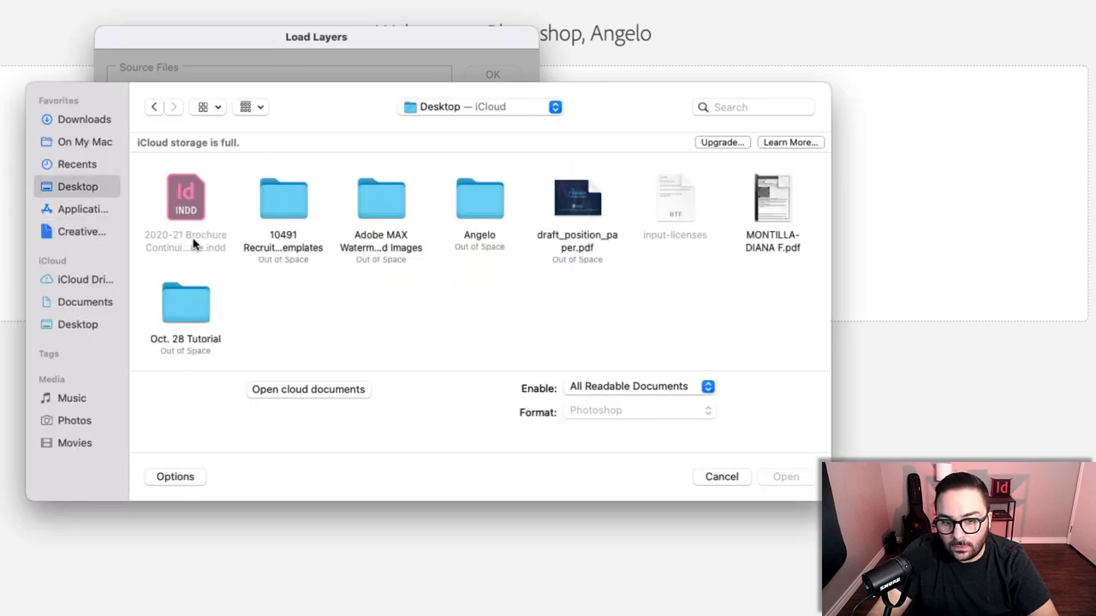
click(203, 301)
double_click(203, 300)
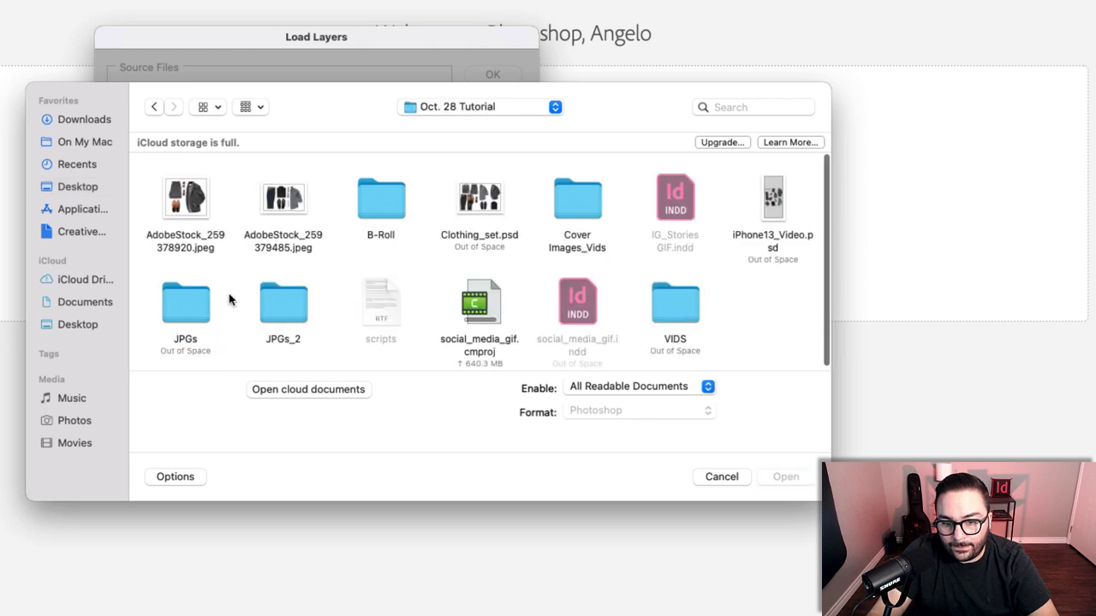
double_click(265, 307)
drag(146, 186, 815, 354)
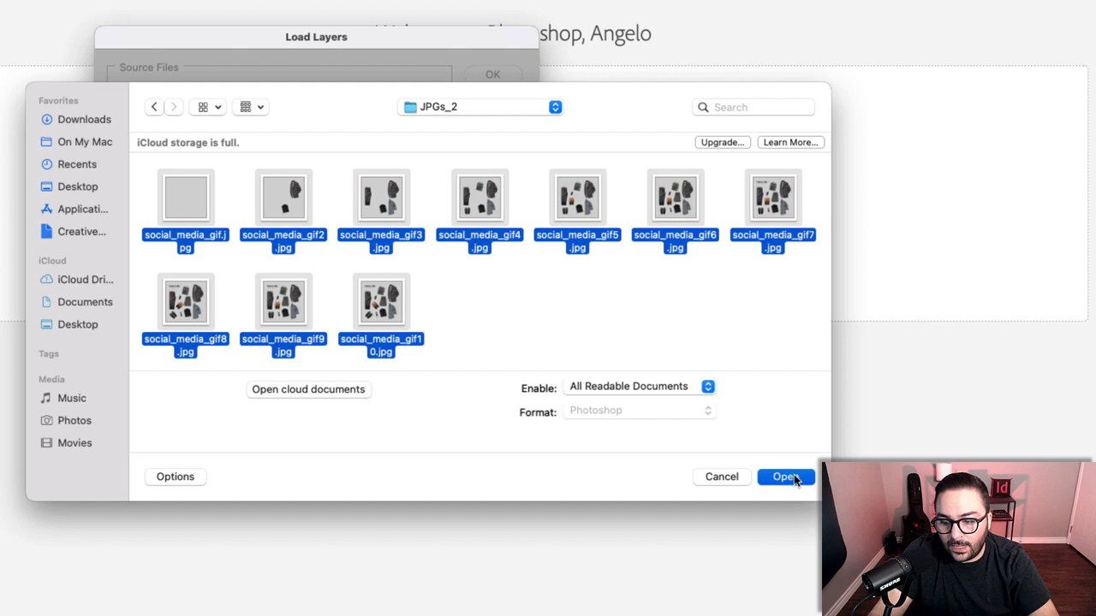
click(786, 477)
mouse_move(312, 182)
mouse_down()
mouse_move(315, 243)
mouse_move(313, 164)
mouse_move(314, 244)
mouse_move(317, 172)
mouse_up()
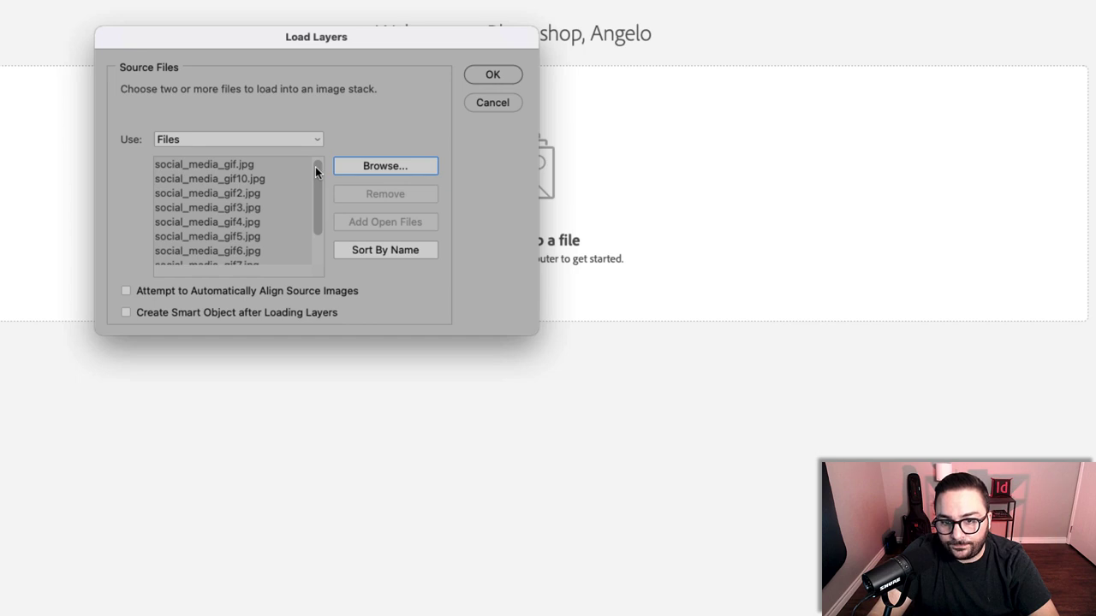
click(492, 74)
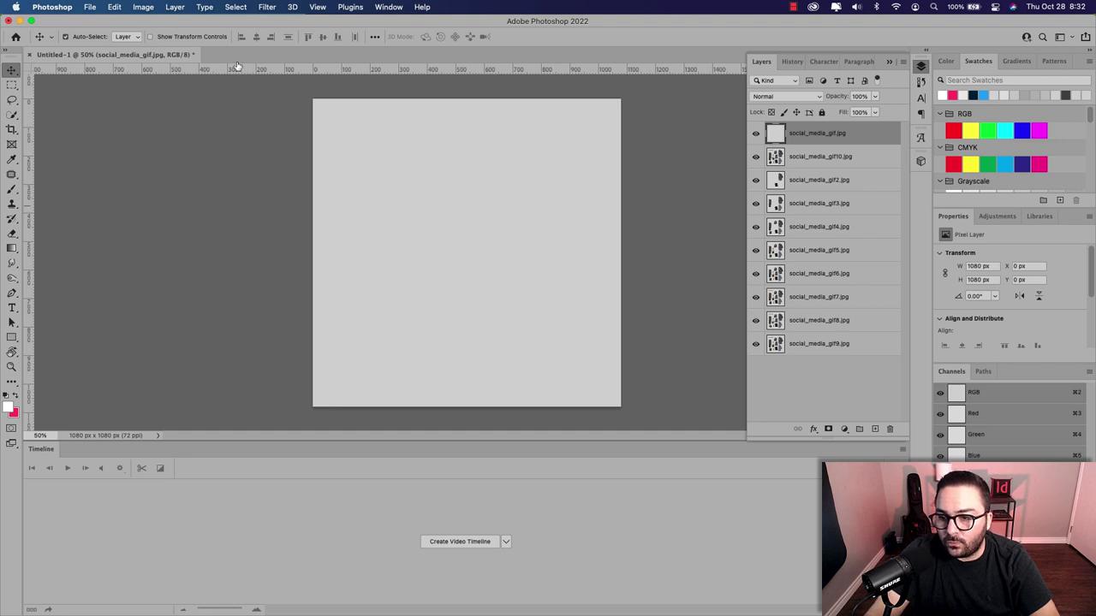
- Move the social_media_gif10.jpg layer to the bottom of the stack and hide every layer except social_media_gif.jpg
key(alt+bracketleft)
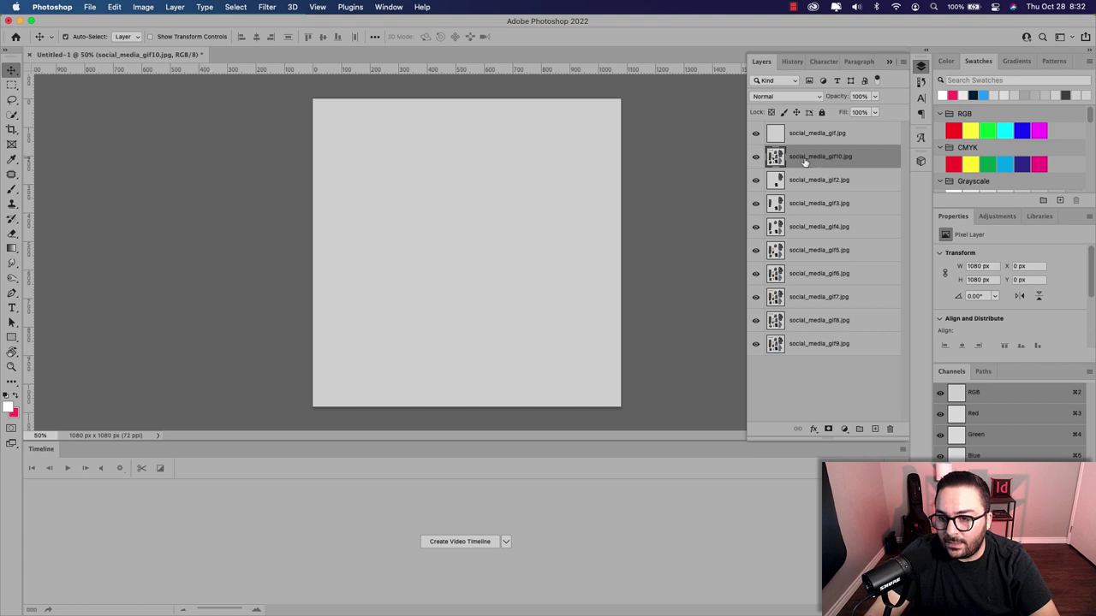
drag(805, 159, 817, 360)
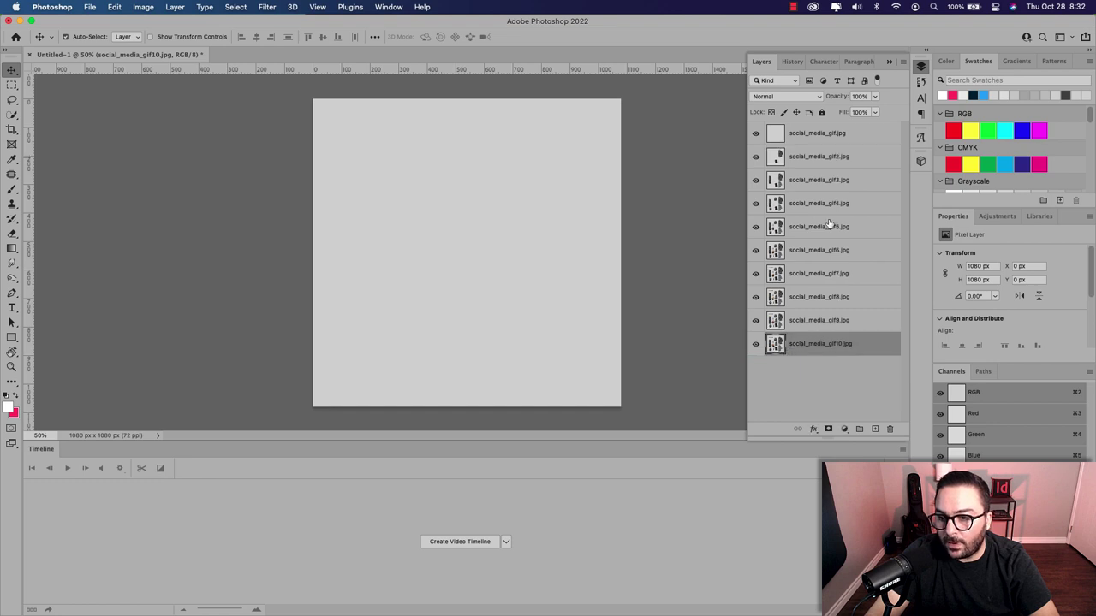
click(756, 157)
click(756, 250)
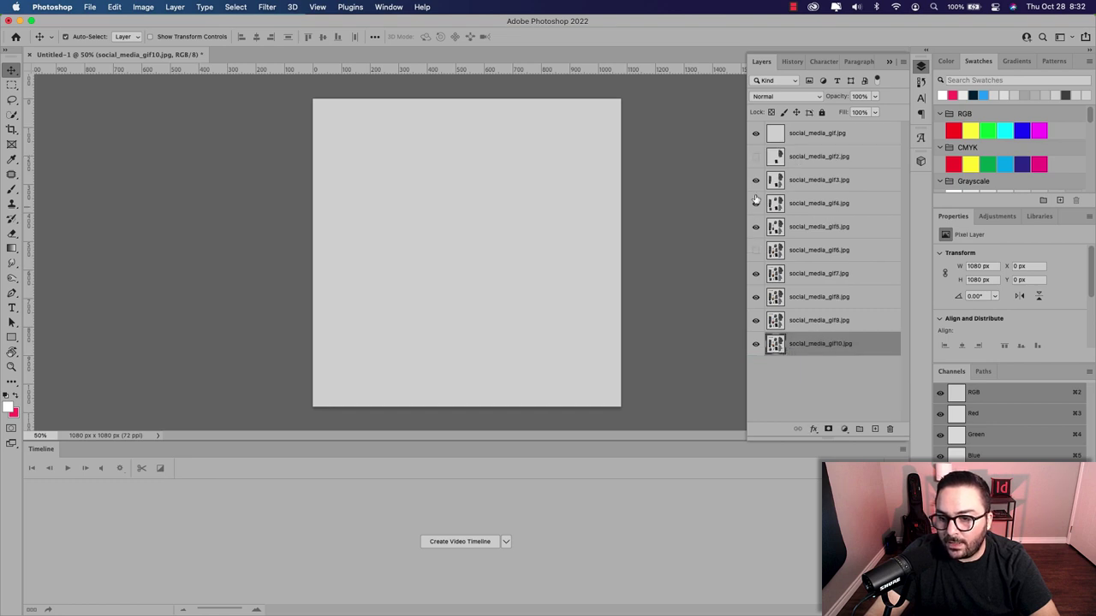
click(756, 180)
click(756, 202)
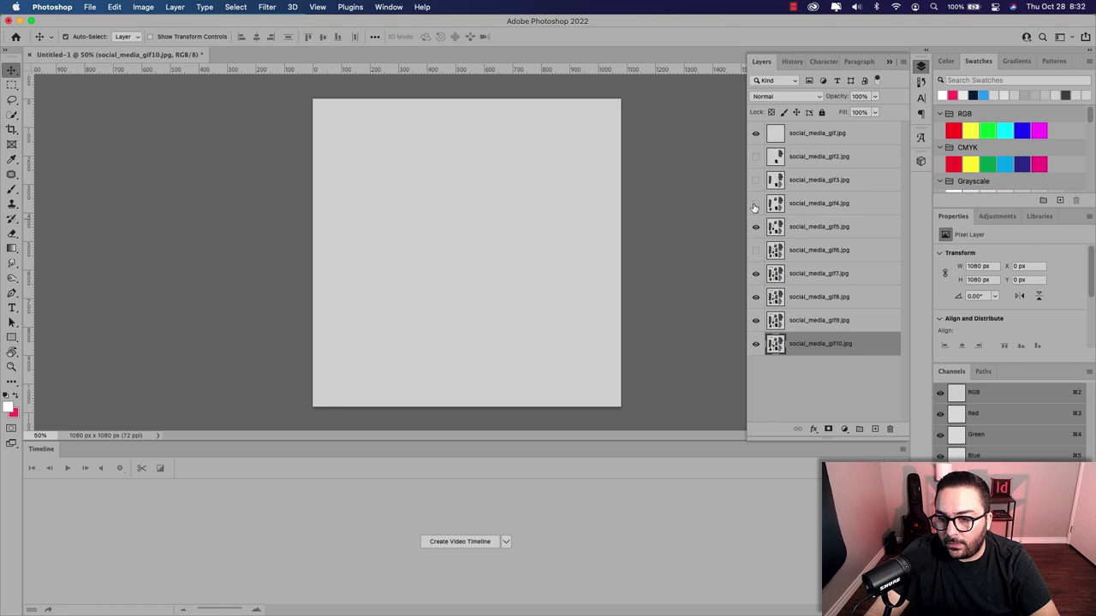
click(756, 226)
click(756, 274)
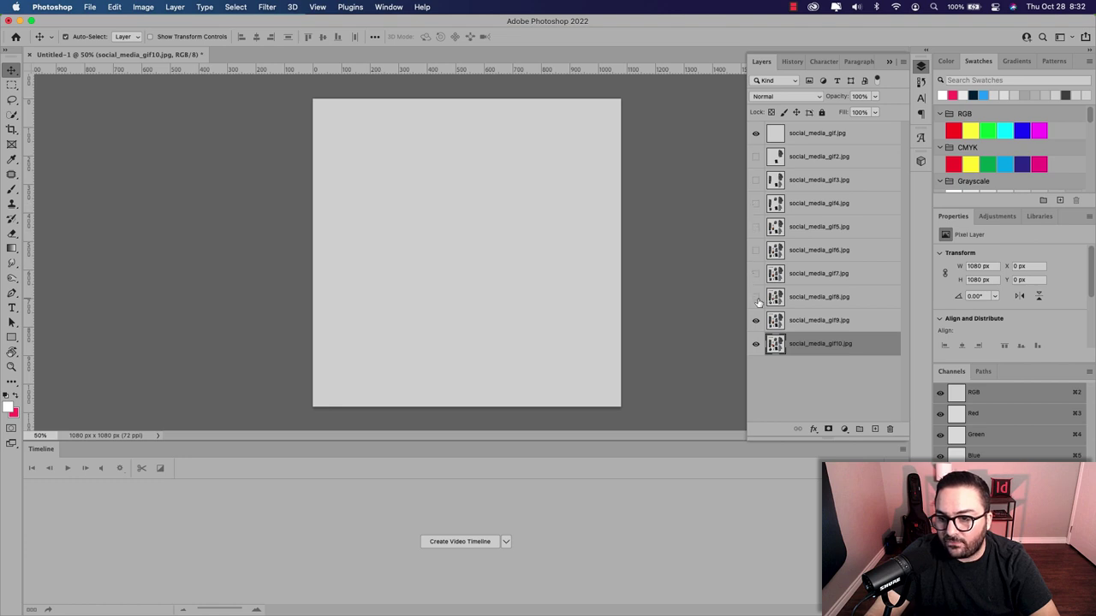
click(756, 297)
click(756, 320)
click(756, 345)
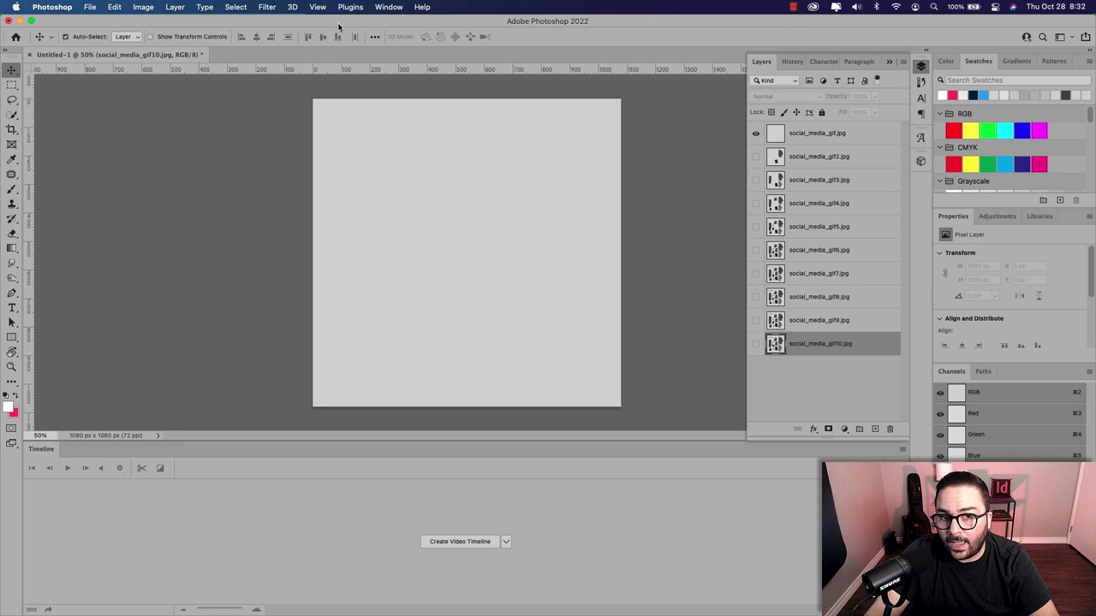
- Create a frame animation for the document instead of a video timeline
click(390, 8)
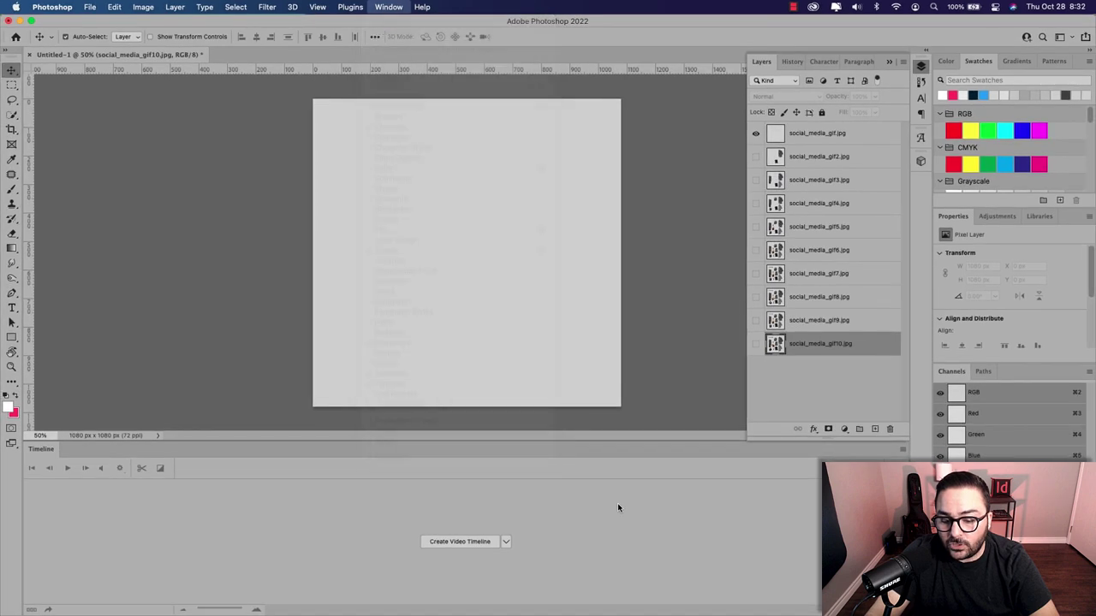
click(616, 502)
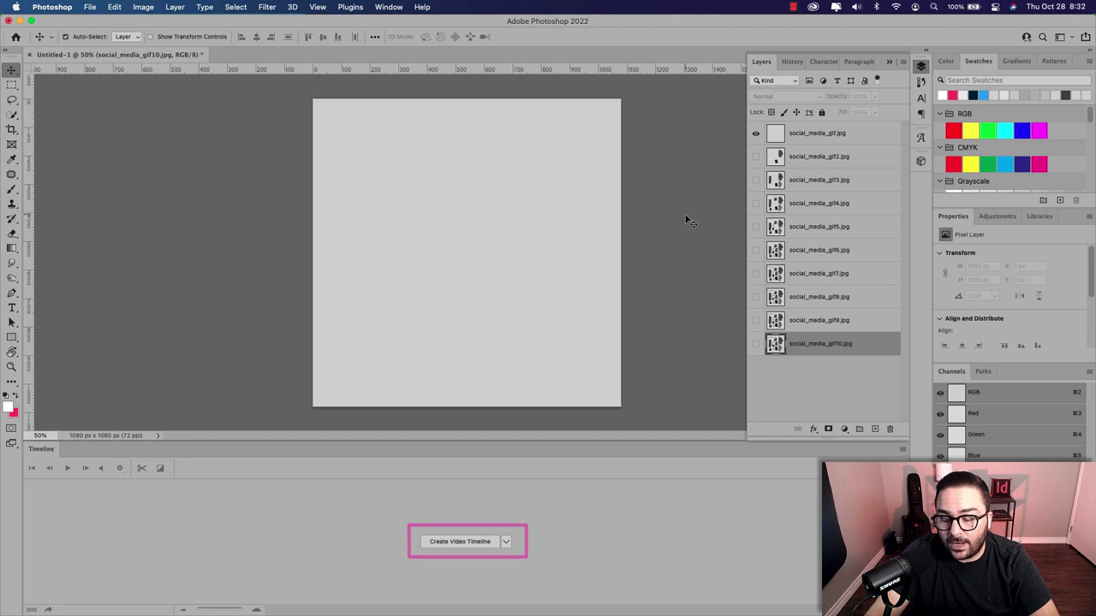
click(505, 542)
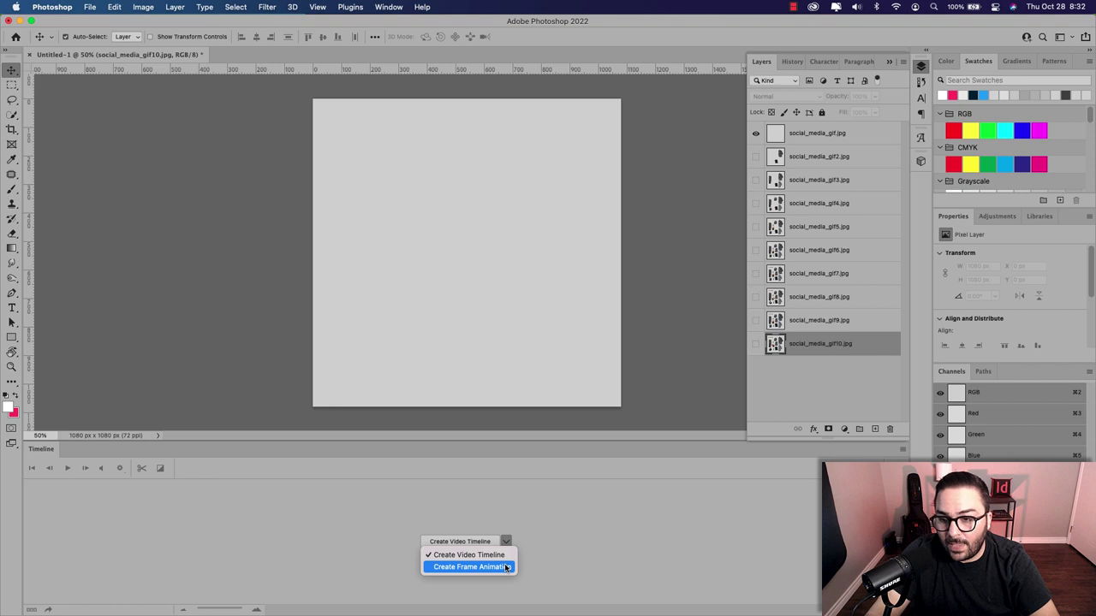
click(505, 567)
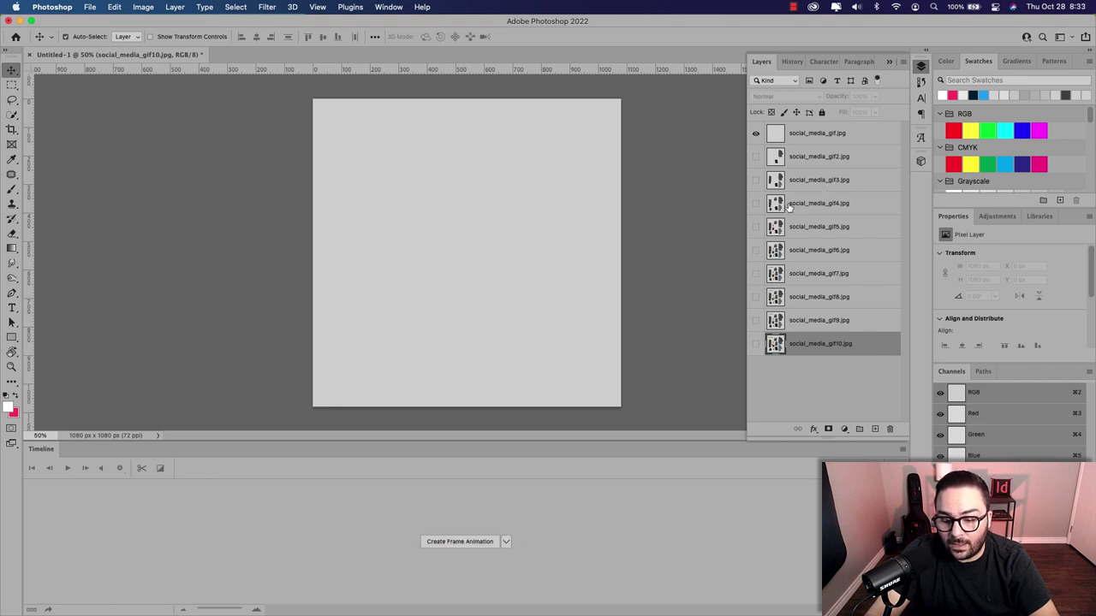
click(474, 543)
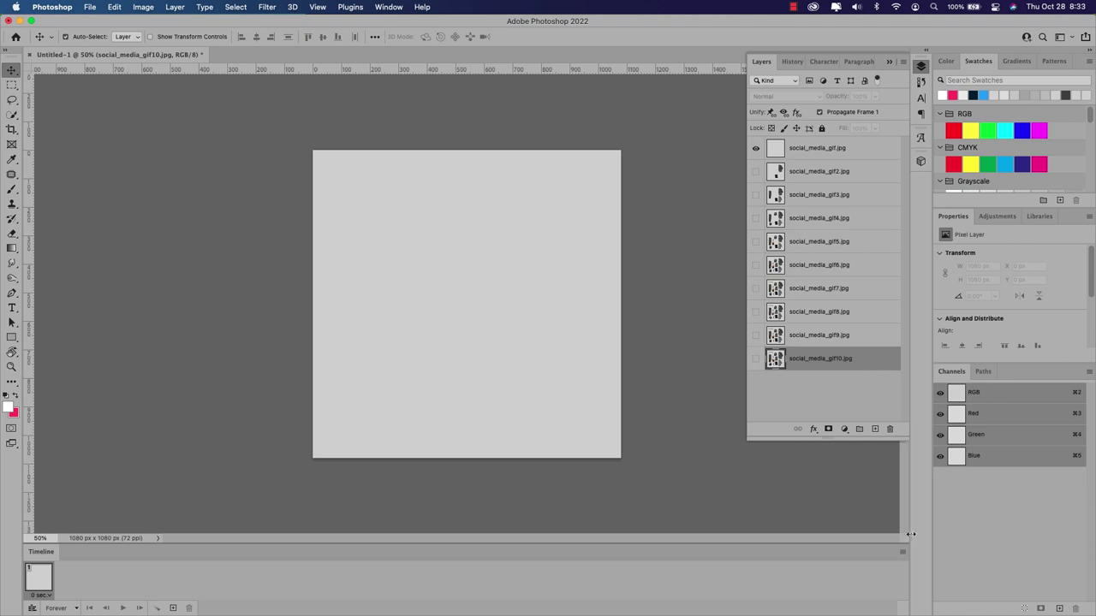
- Set the animation frame thumbnails to the largest size
click(902, 551)
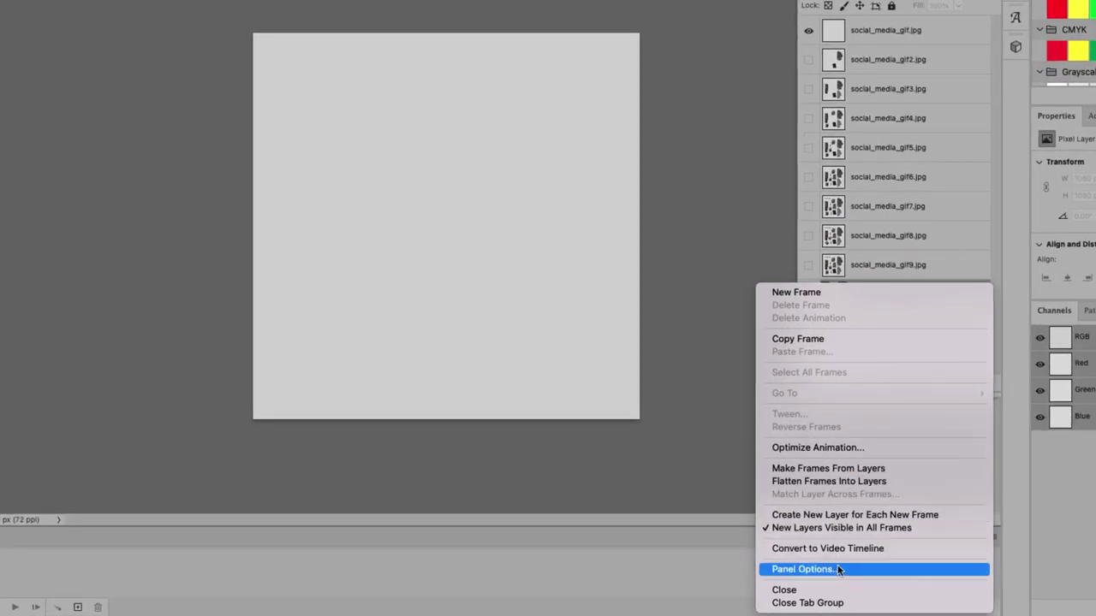
click(838, 569)
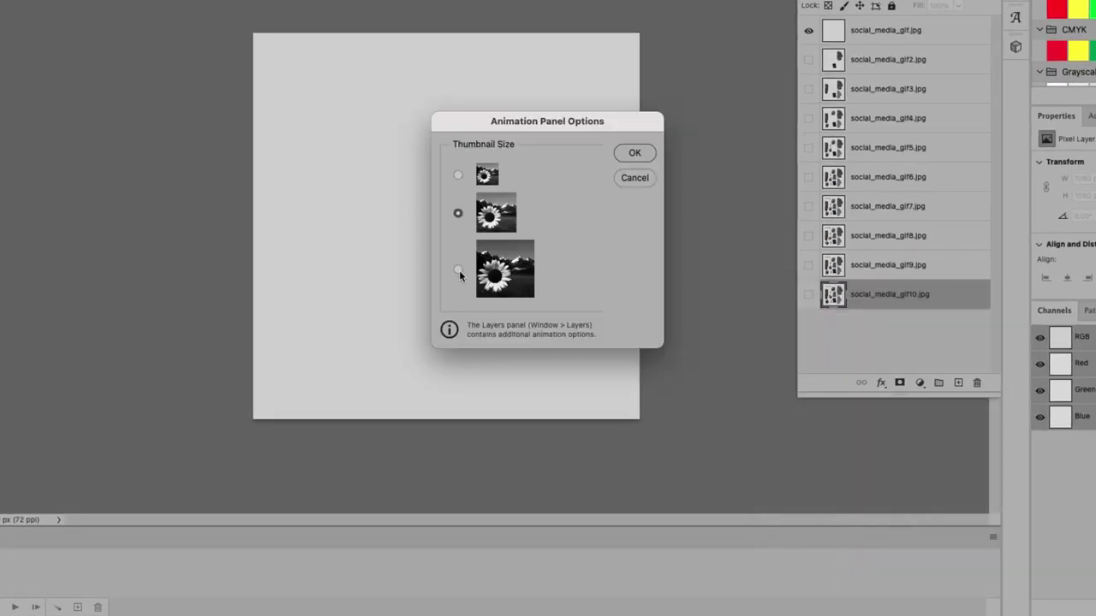
click(458, 269)
click(633, 158)
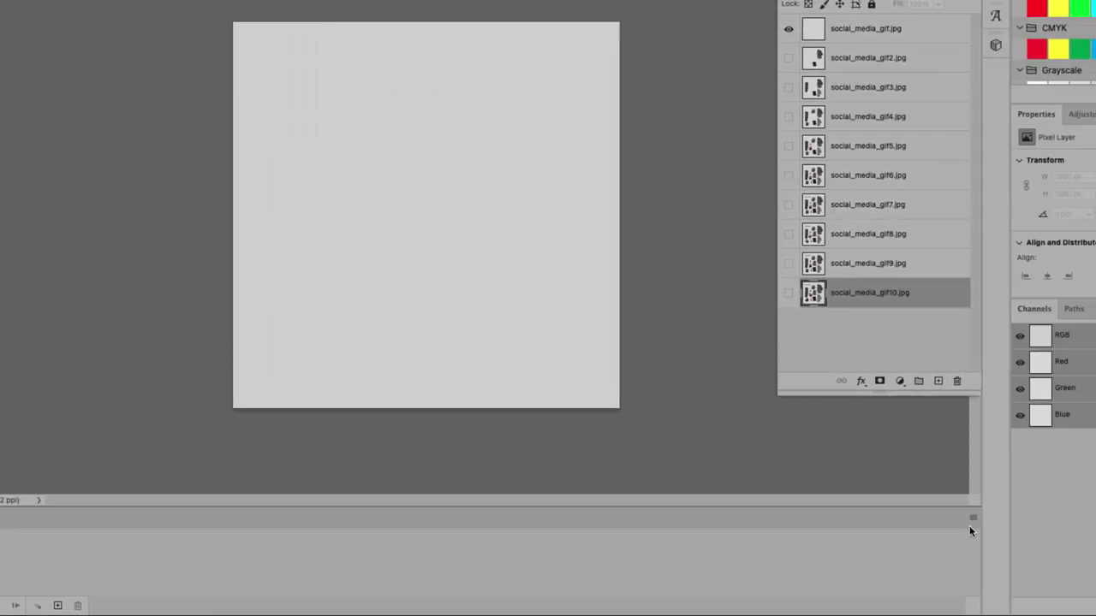
- Add a second animation frame that shows only the social_media_gif2.jpg layer
click(972, 519)
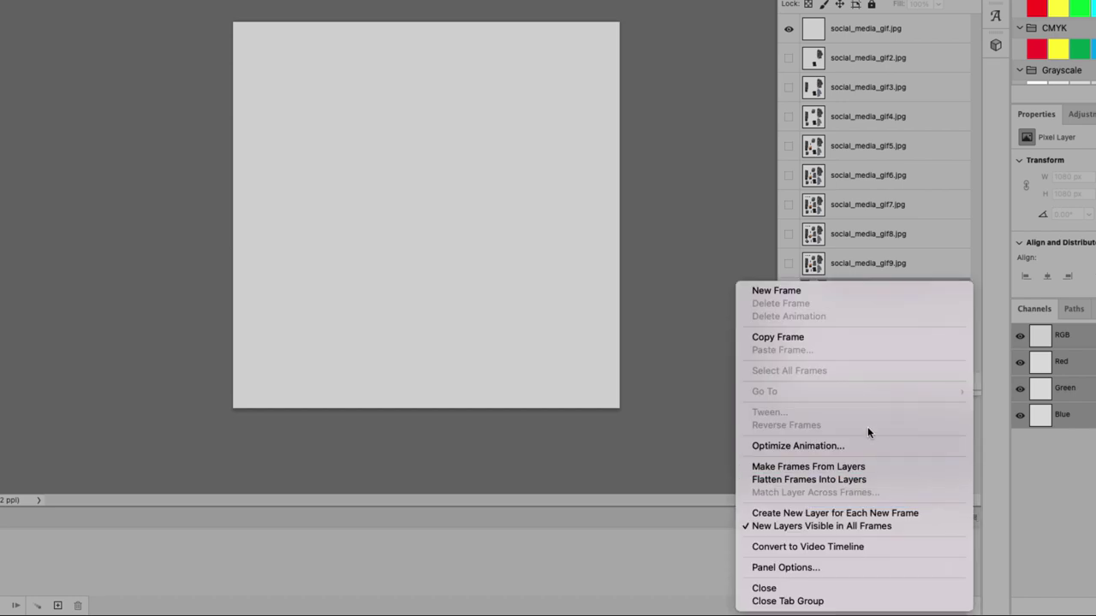
click(822, 291)
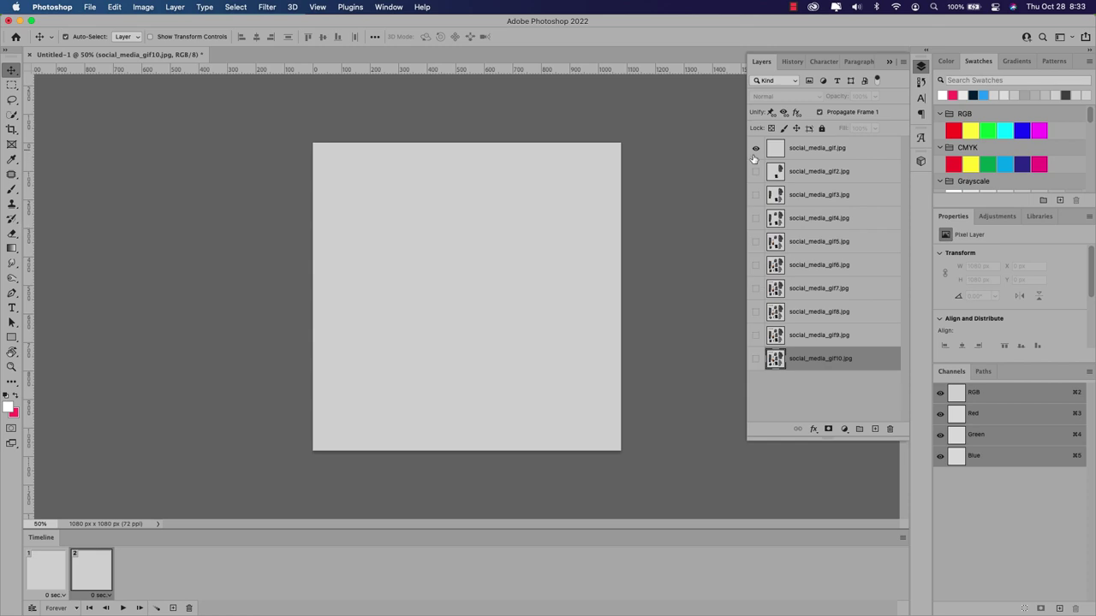
click(755, 171)
click(756, 151)
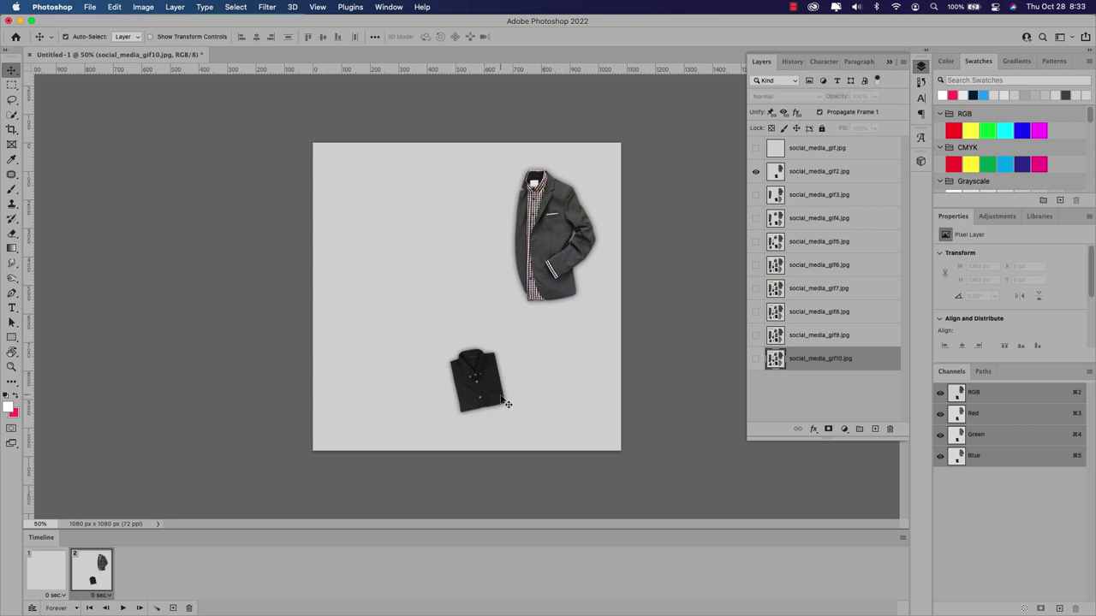
- Add a third animation frame that shows only the social_media_gif3.jpg layer
click(901, 540)
click(925, 358)
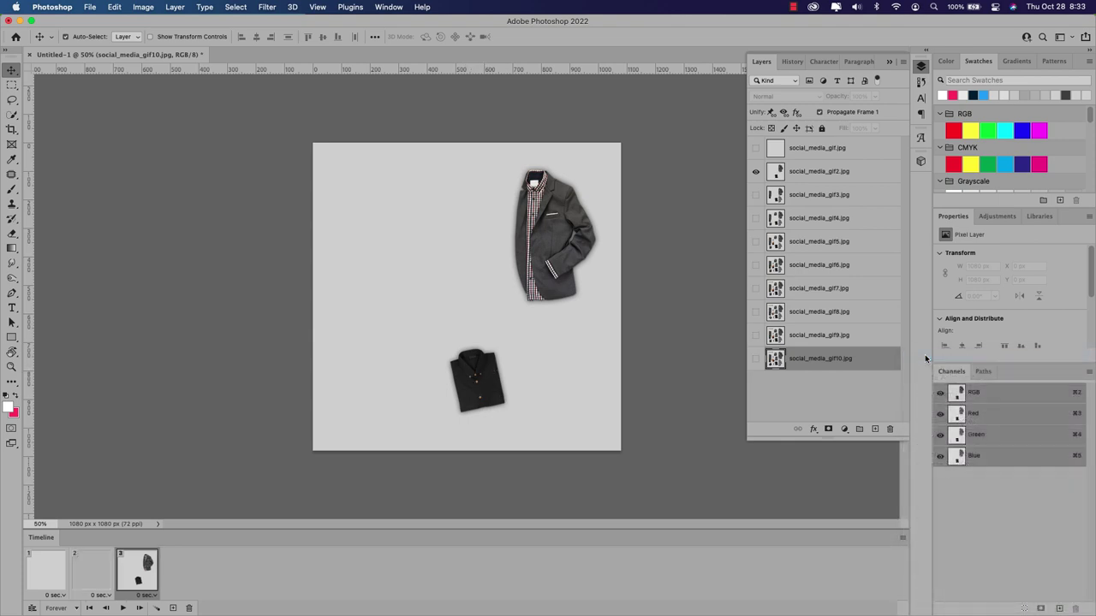
click(755, 171)
click(755, 194)
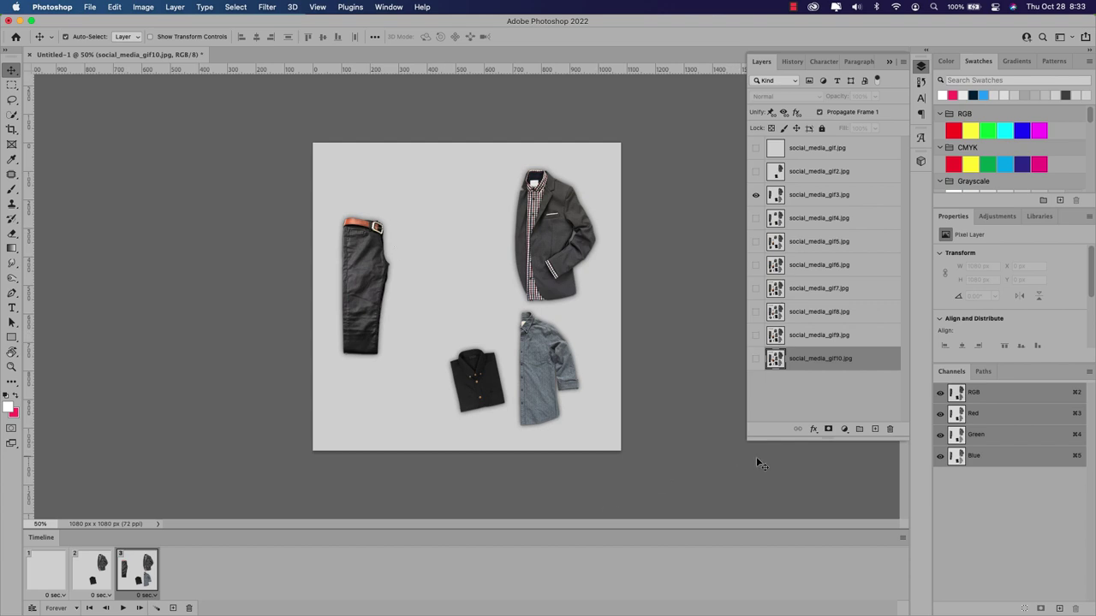
- Add a fourth animation frame that shows only the social_media_gif4.jpg layer
click(902, 536)
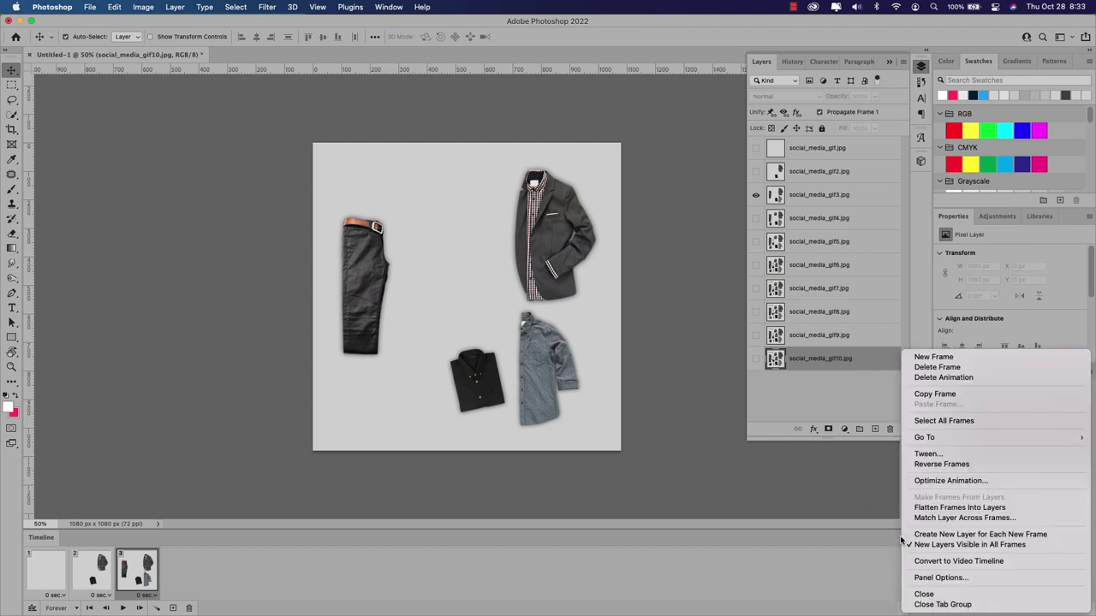
click(920, 358)
click(755, 194)
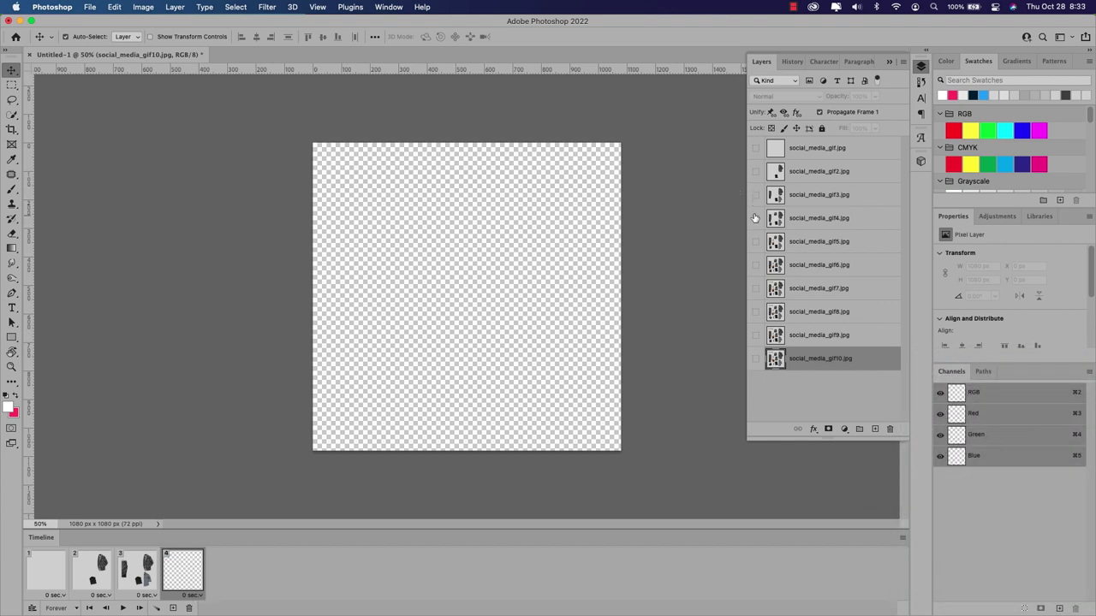
click(755, 218)
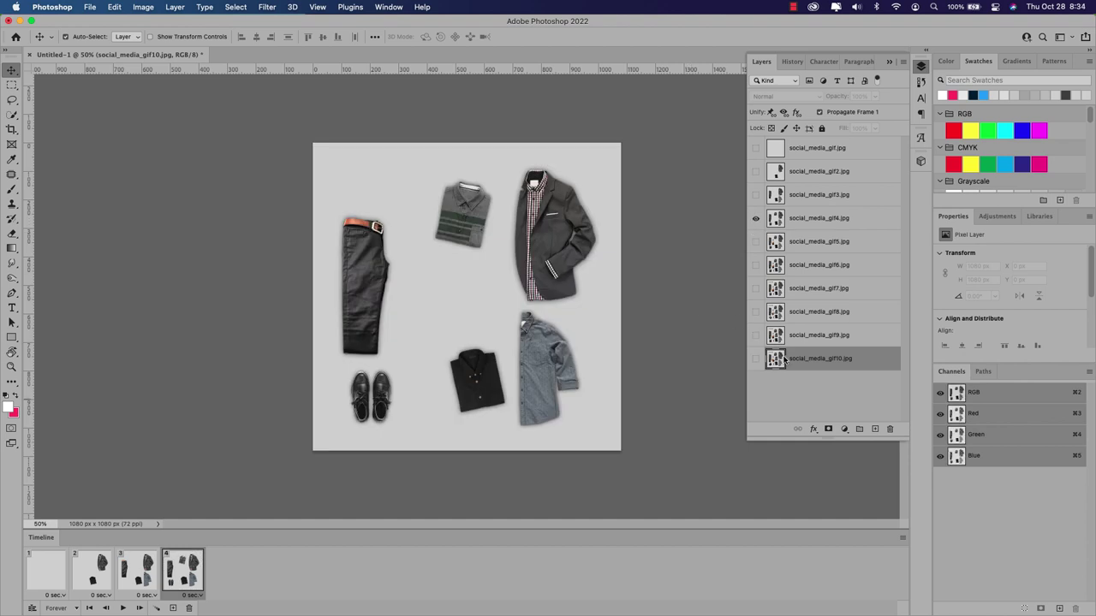
- Add a fifth animation frame that shows only the social_media_gif5.jpg layer
click(903, 536)
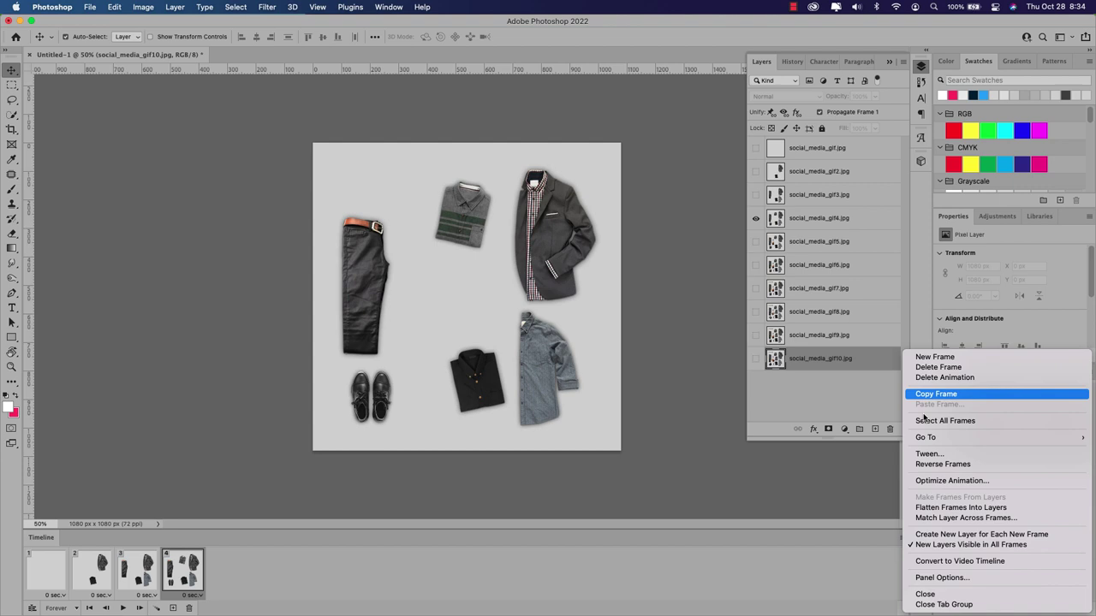
click(932, 358)
click(755, 219)
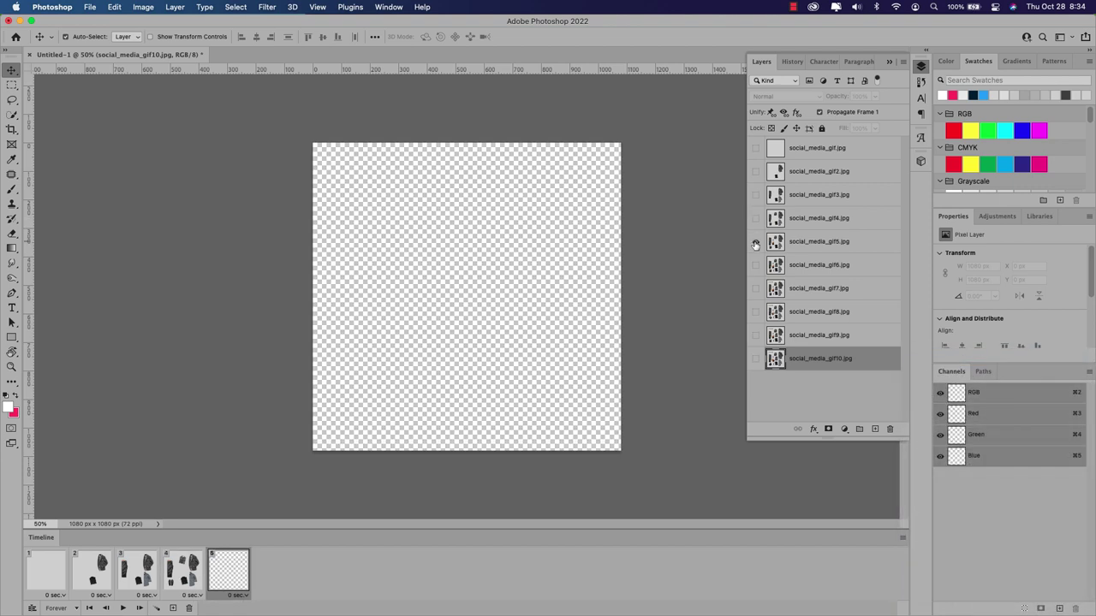
click(756, 242)
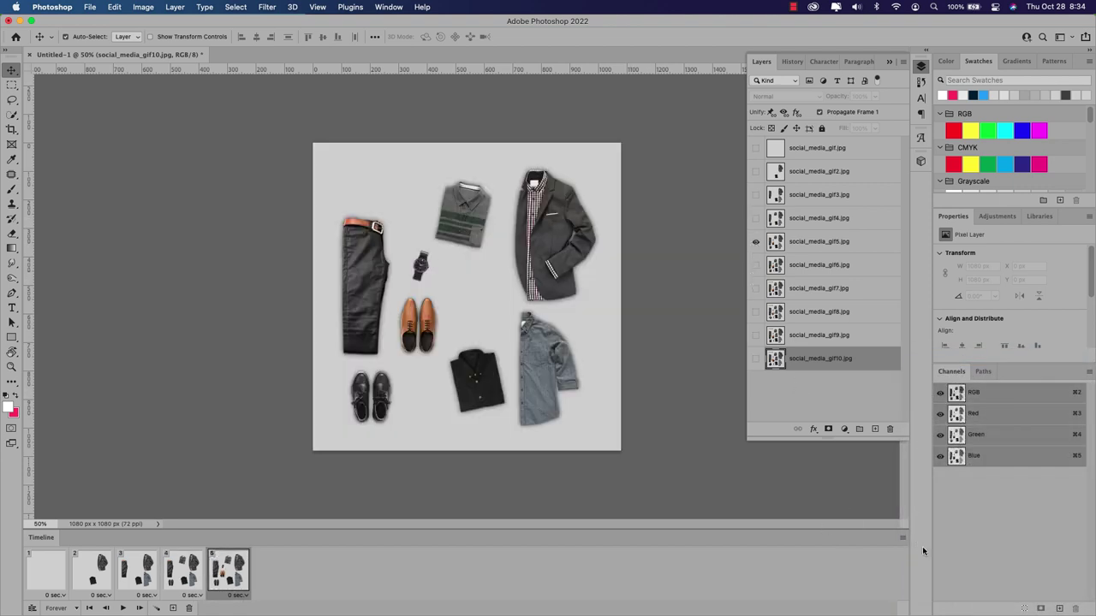
- Add a sixth animation frame that shows only the social_media_gif6.jpg layer
click(901, 537)
click(931, 355)
click(755, 241)
click(755, 265)
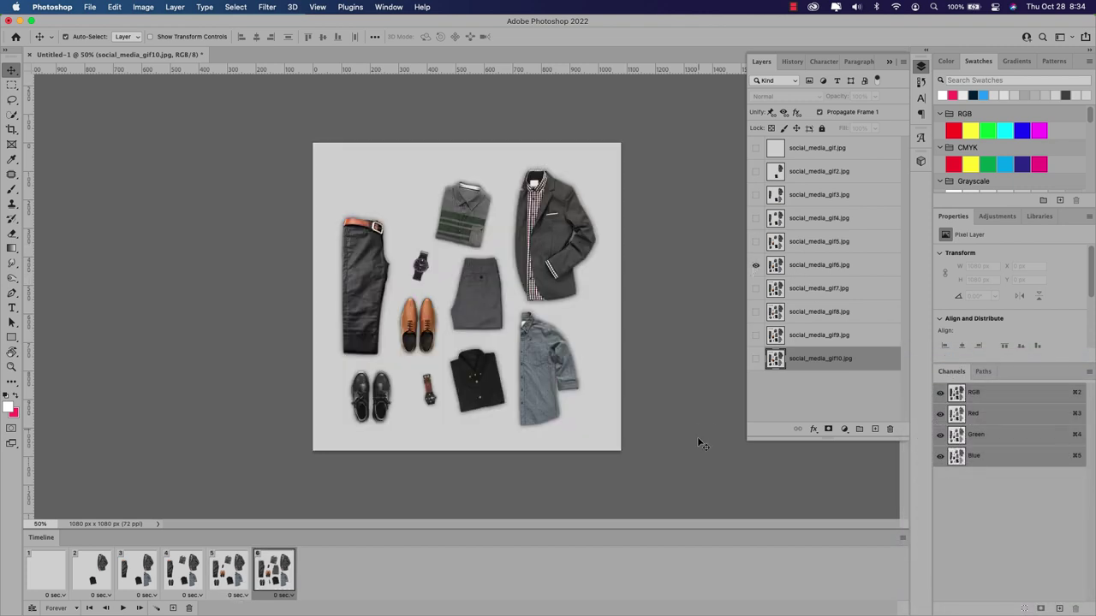
- Add a seventh animation frame that shows only the social_media_gif7.jpg layer
click(901, 538)
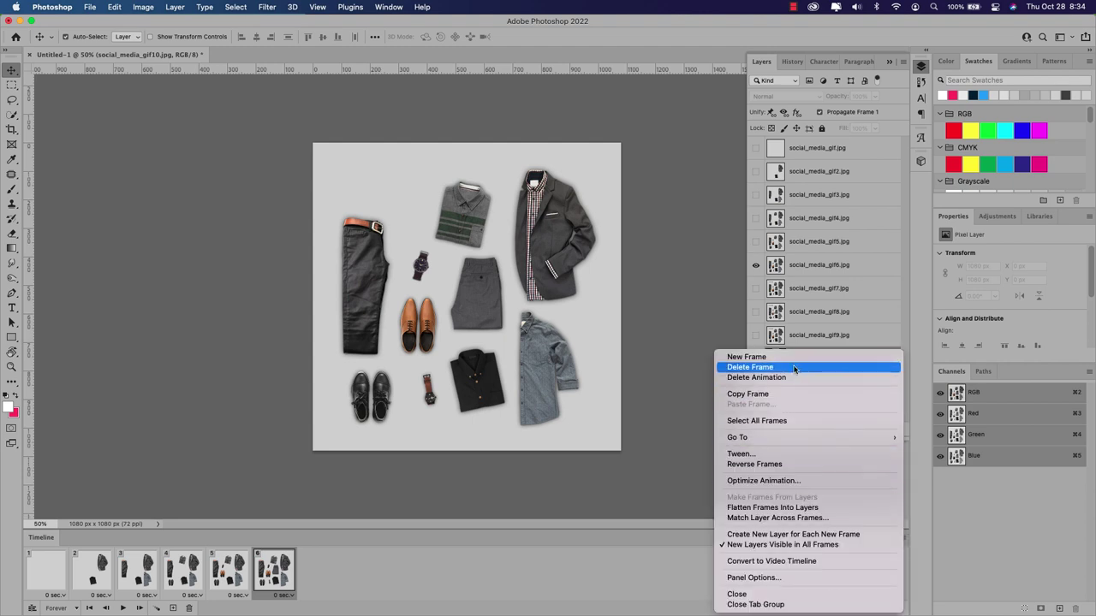
click(753, 357)
click(755, 265)
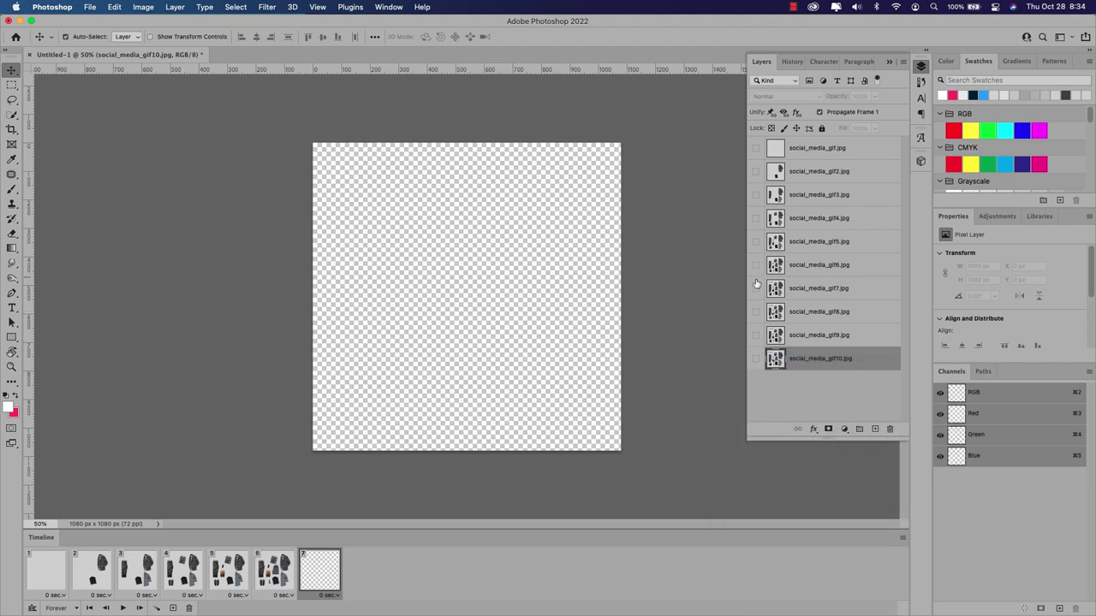
click(755, 288)
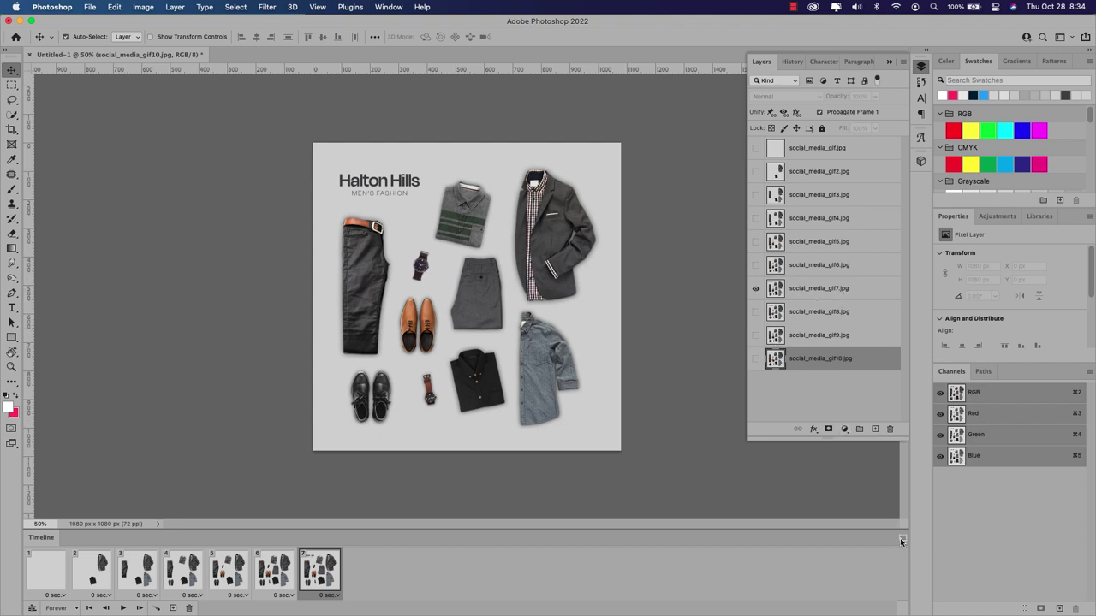
- Add an eighth animation frame that shows only the social_media_gif8.jpg layer
click(901, 541)
click(942, 358)
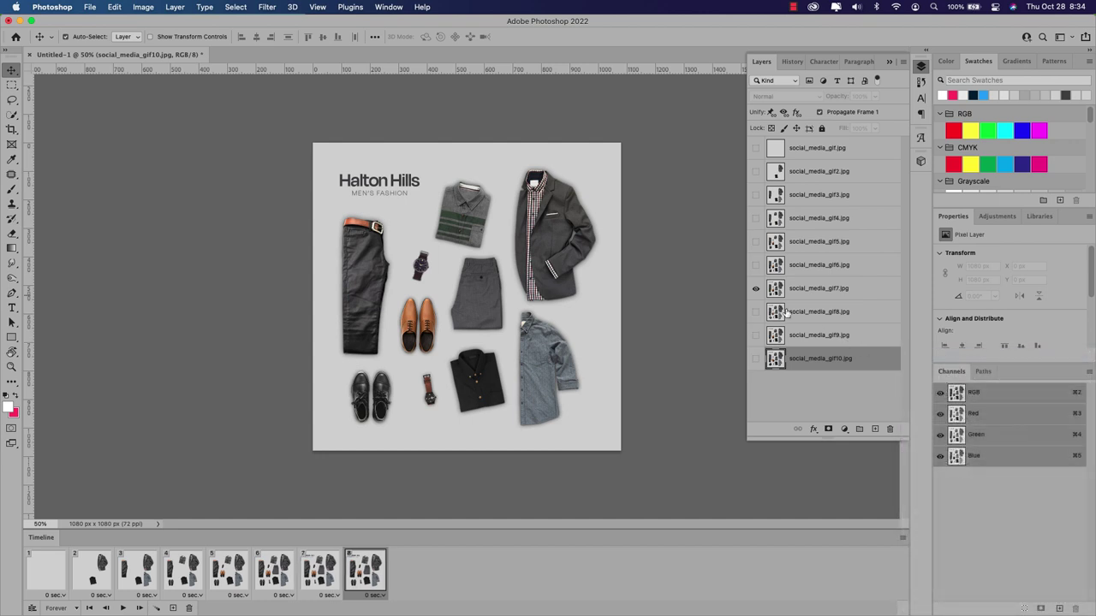
click(755, 290)
click(755, 312)
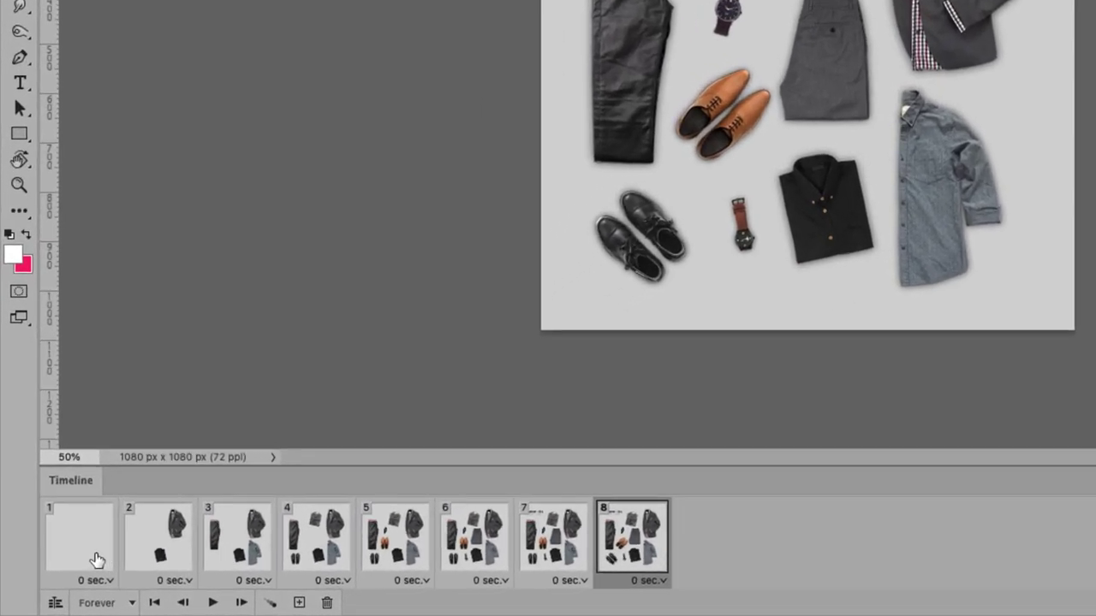
- Set the delay of all eight frames to 0.5 seconds and preview the animation
click(96, 561)
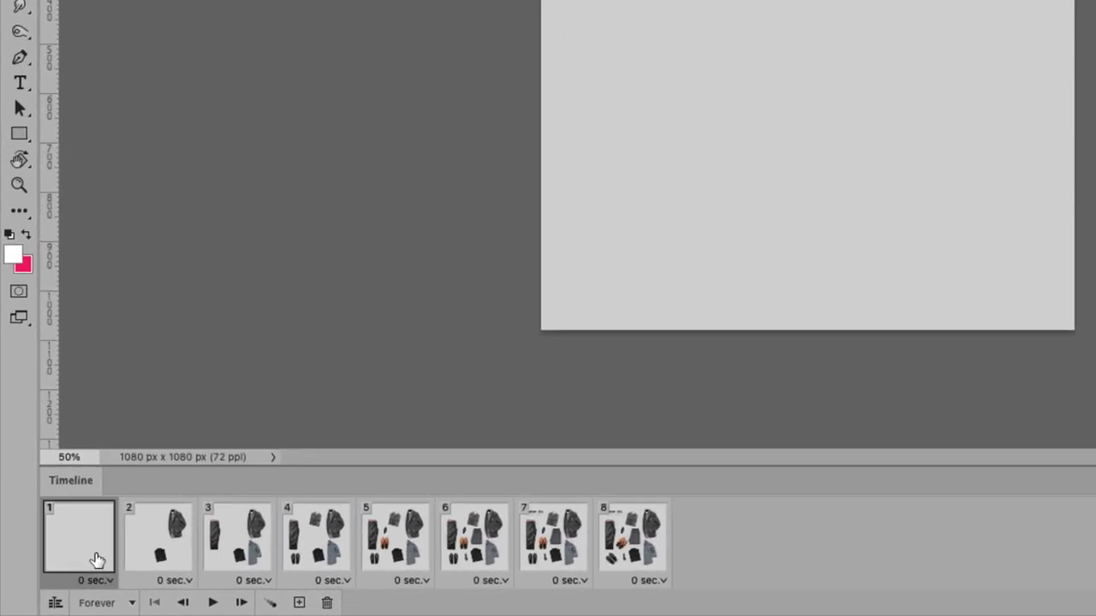
shift+click(647, 551)
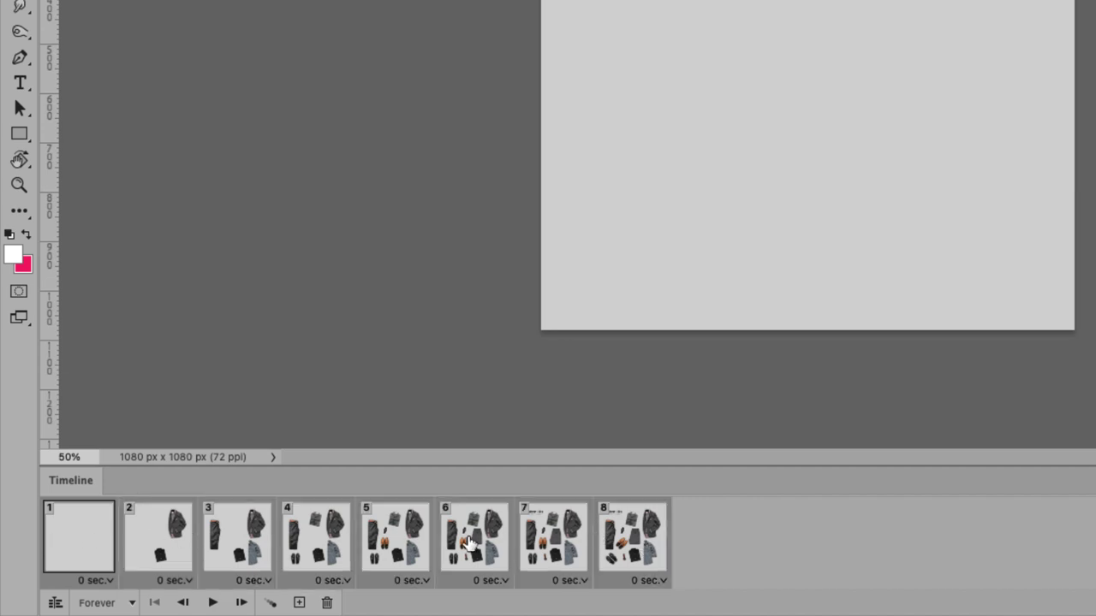
click(110, 582)
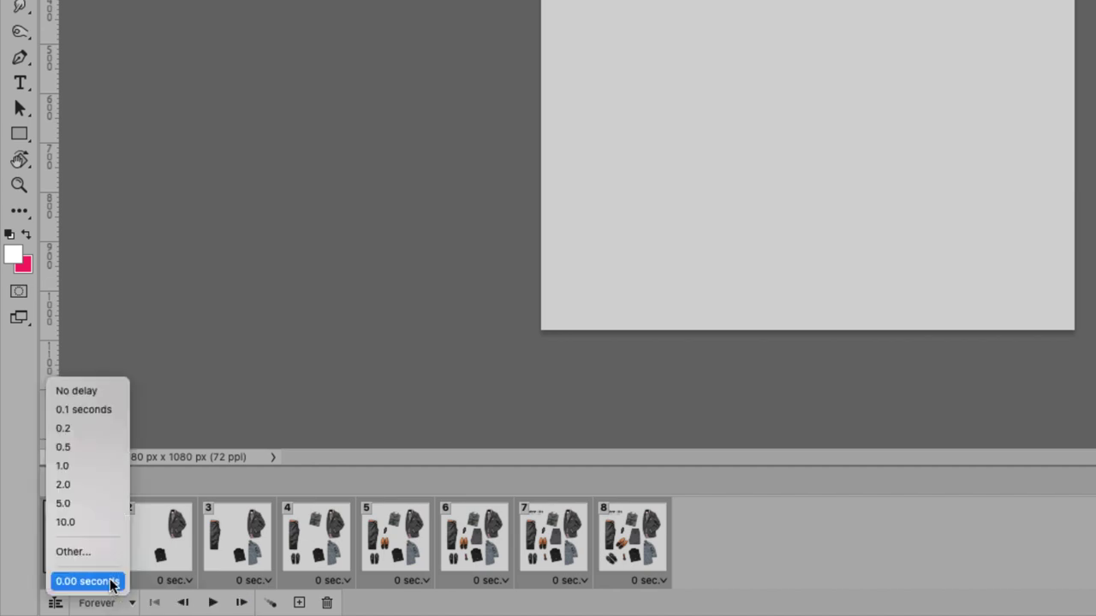
click(109, 448)
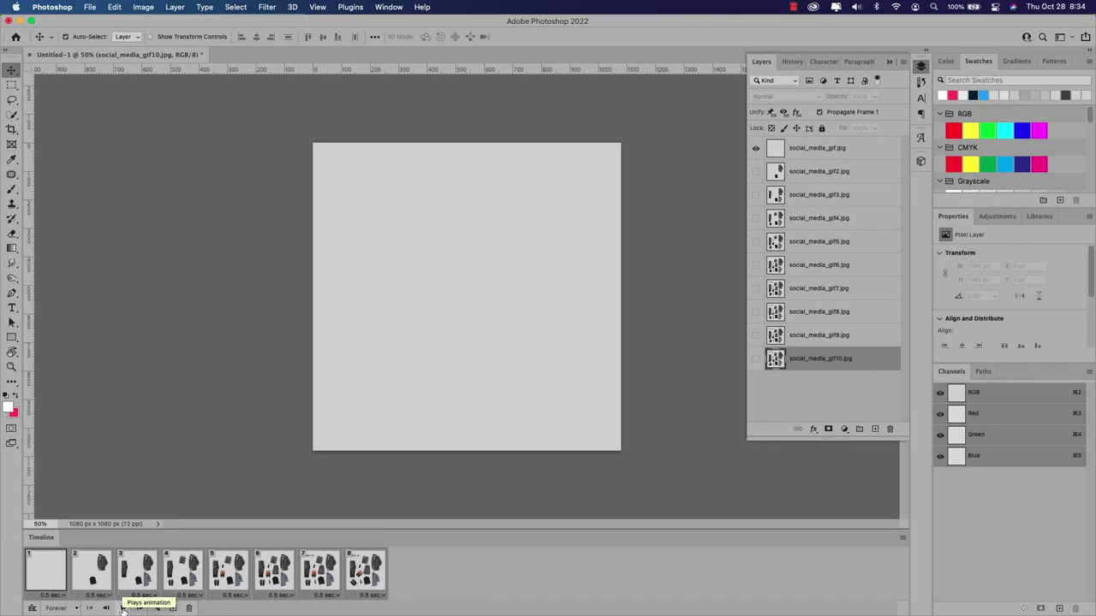
click(122, 608)
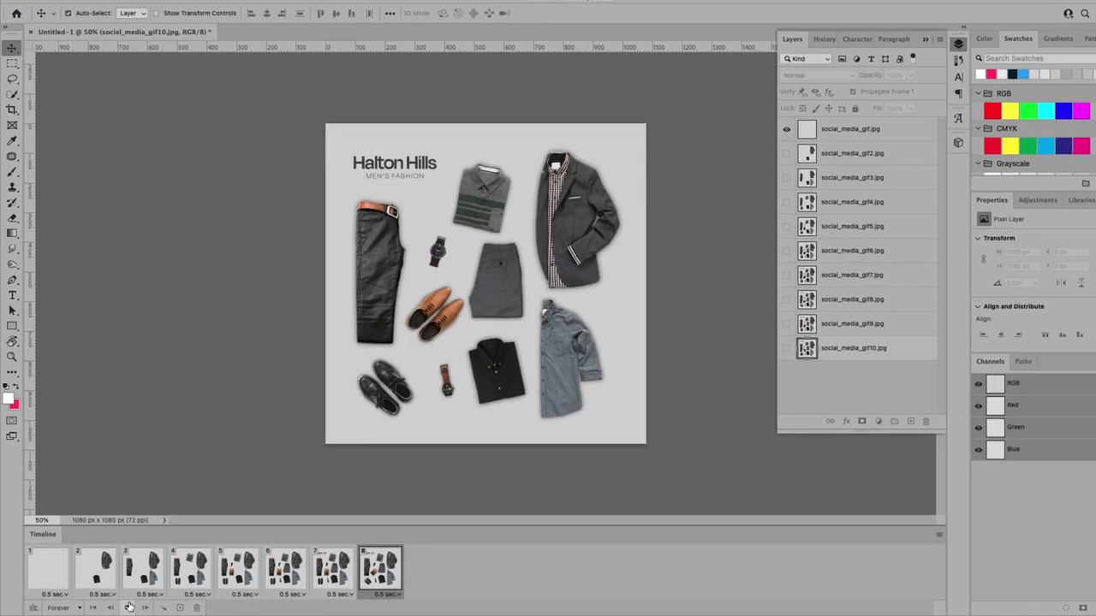
click(129, 607)
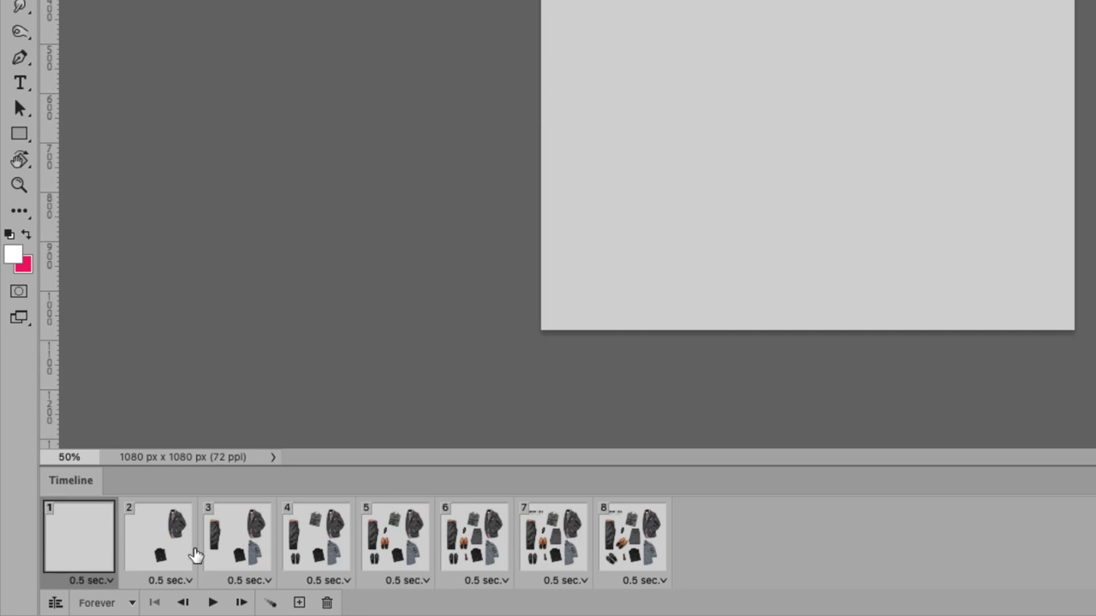
- Set a custom delay of 0.8 seconds on all eight frames and play the animation to check its speed
shift+click(647, 539)
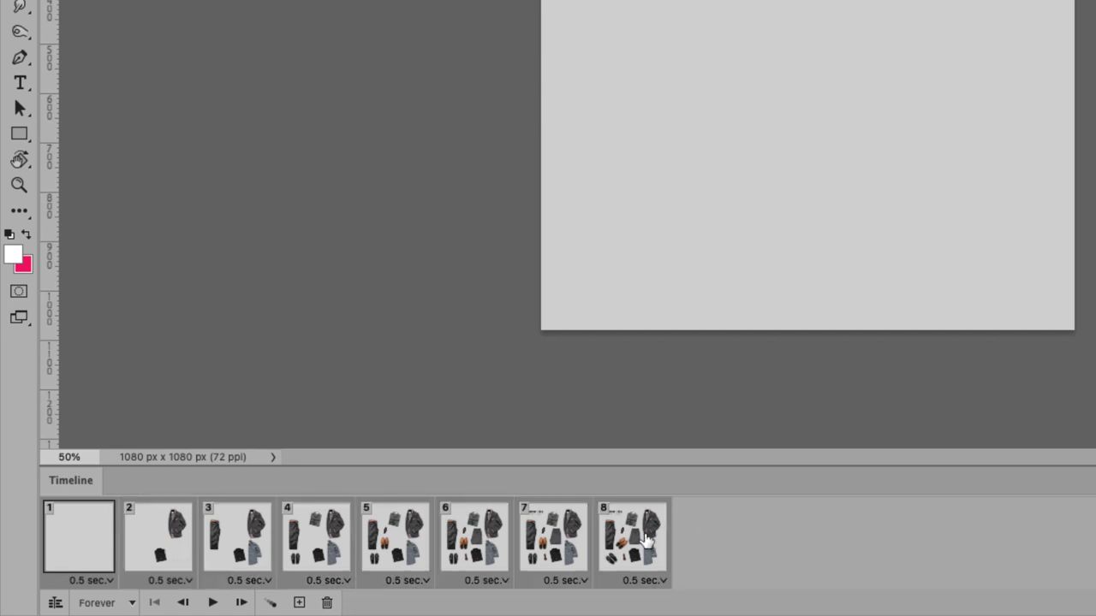
click(109, 580)
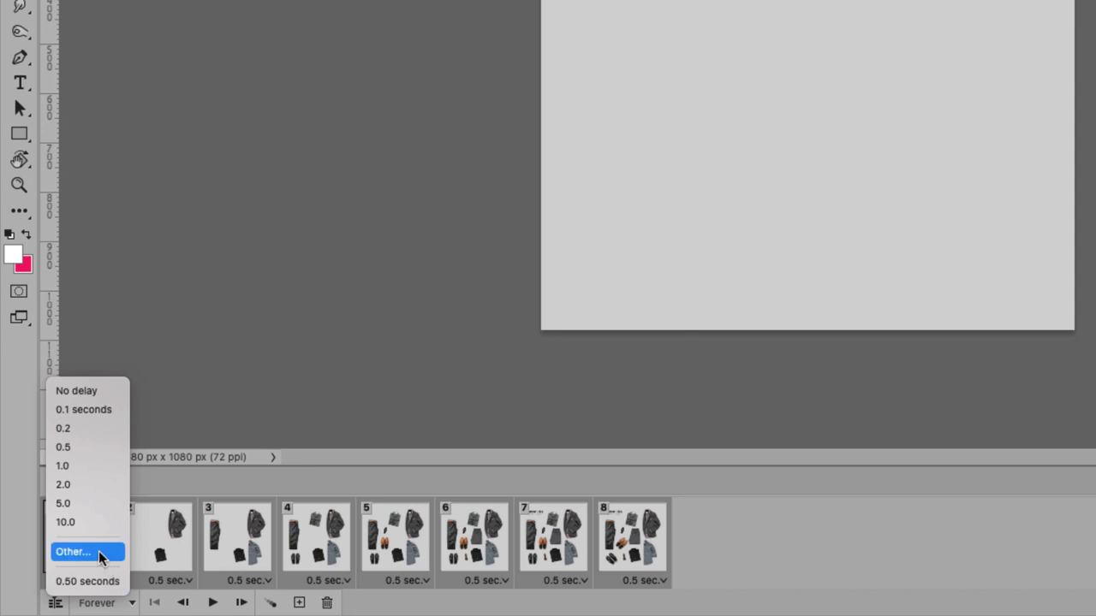
click(99, 551)
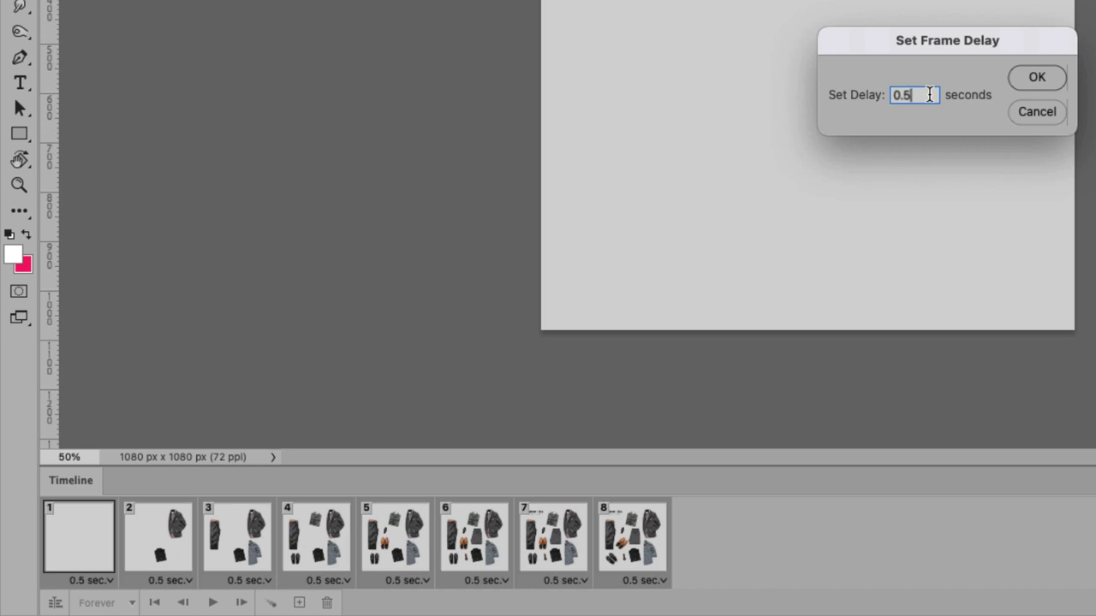
key(BackSpace)
text(8)
click(1037, 77)
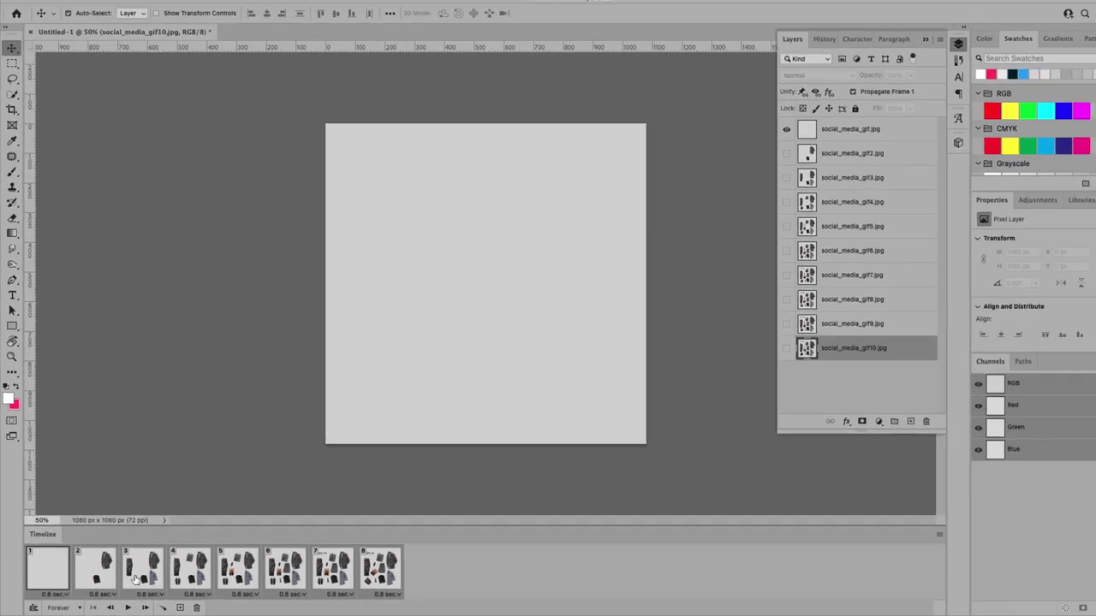
click(122, 608)
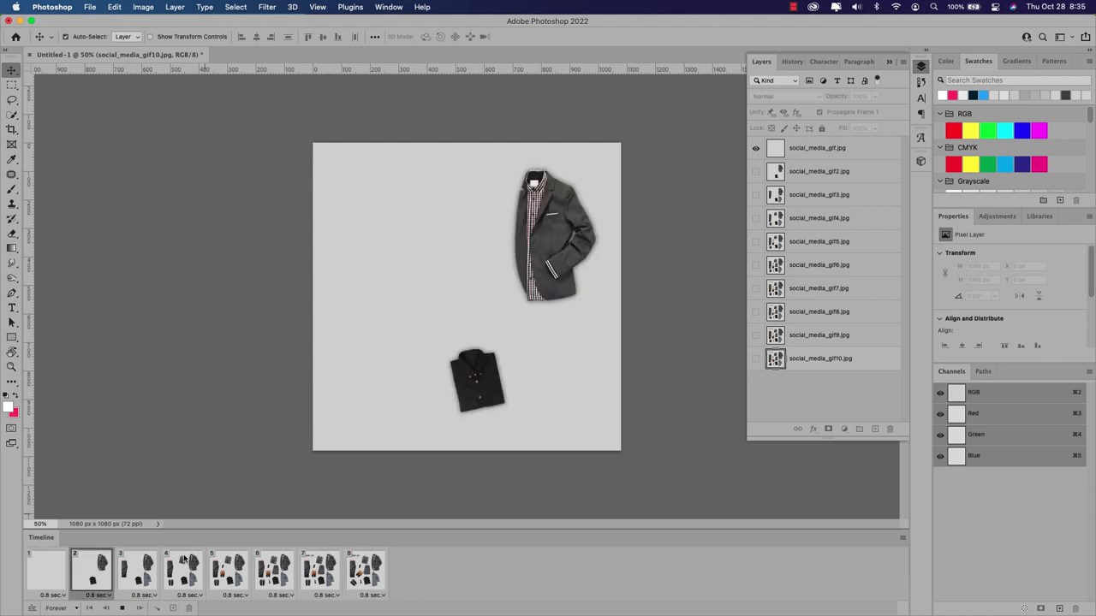
click(122, 608)
- Add a ninth animation frame after frame 8 that shows only the social_media_gif9.jpg layer
click(366, 570)
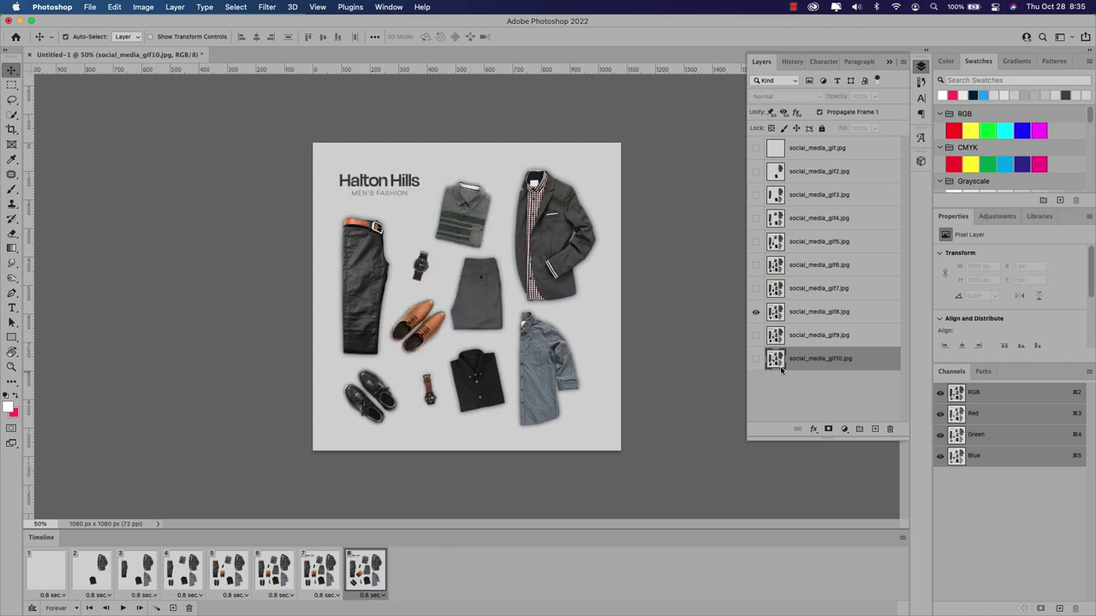
click(904, 537)
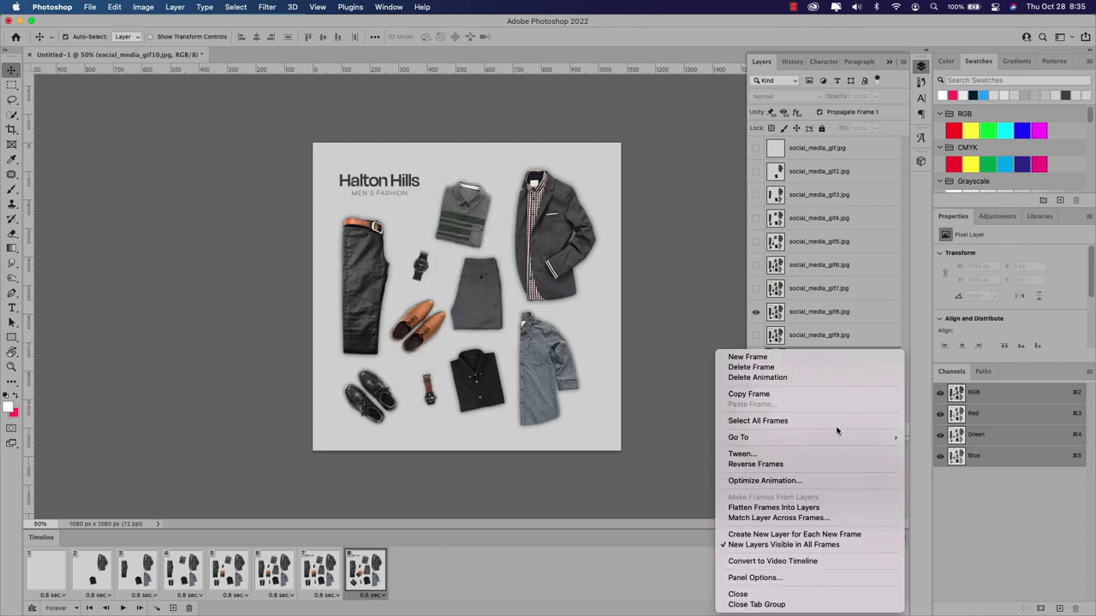
click(804, 357)
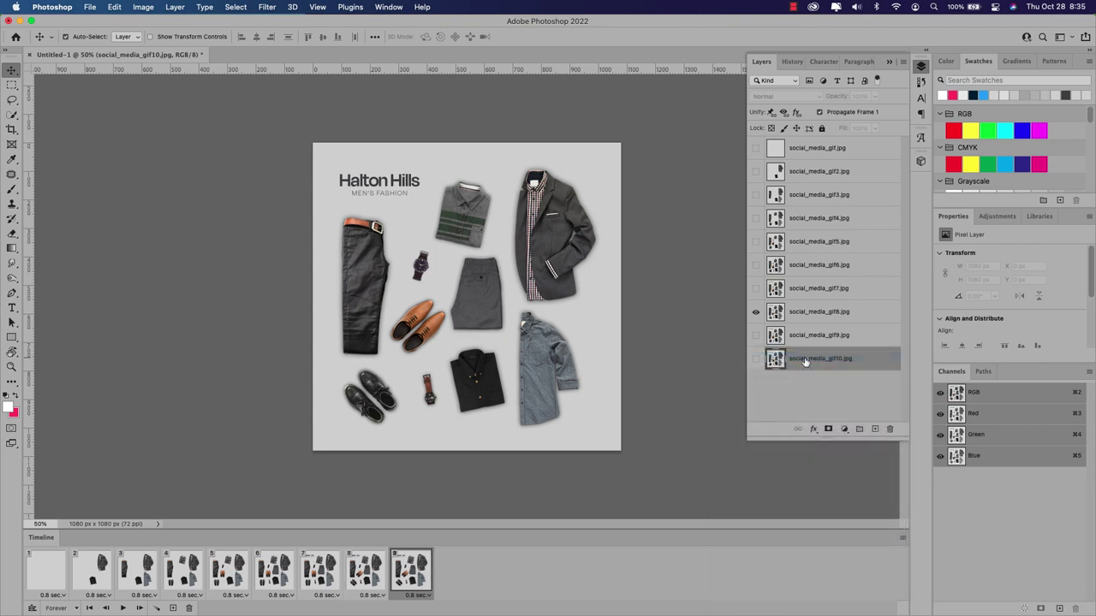
click(756, 312)
click(756, 335)
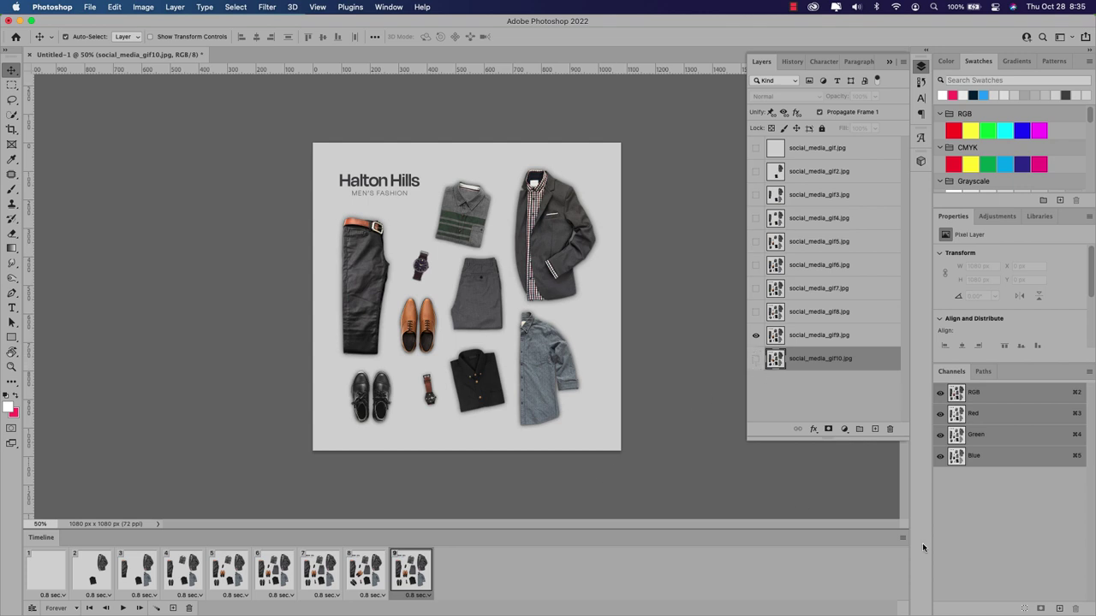
- Add a tenth animation frame that shows only the social_media_gif10.jpg layer
click(902, 538)
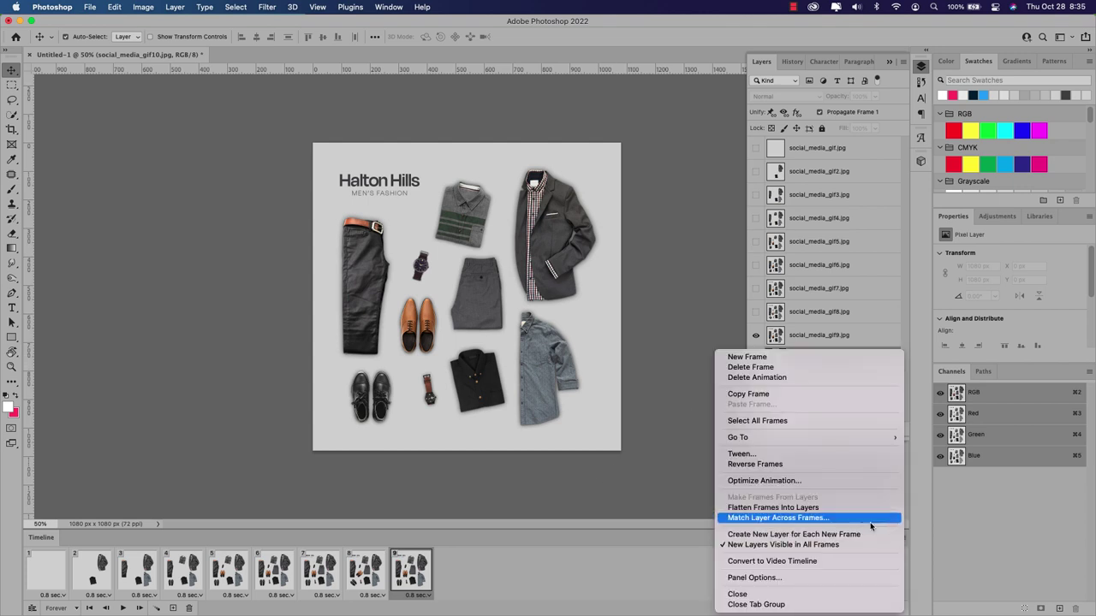
click(771, 359)
click(756, 341)
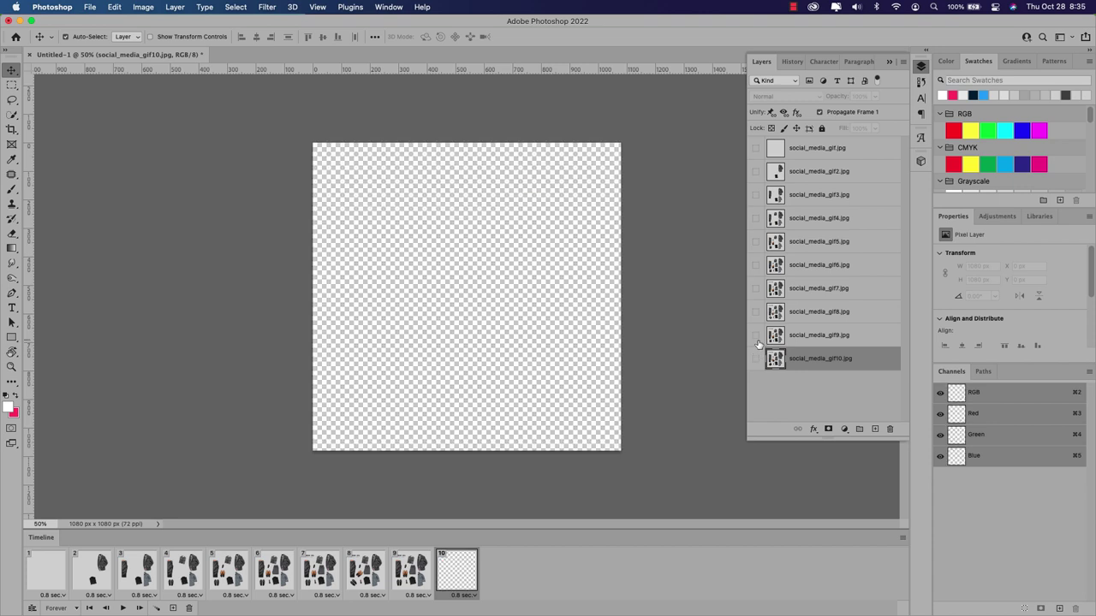
click(755, 360)
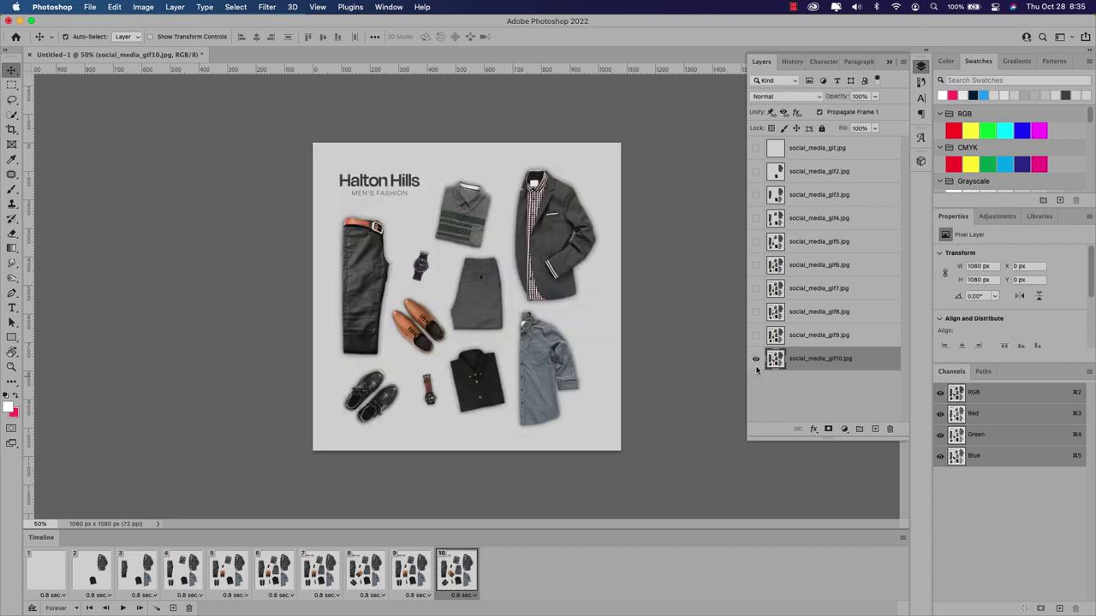
- Step repeatedly through frames 8, 9 and 10 to examine the movement of the shoes
click(367, 567)
click(416, 572)
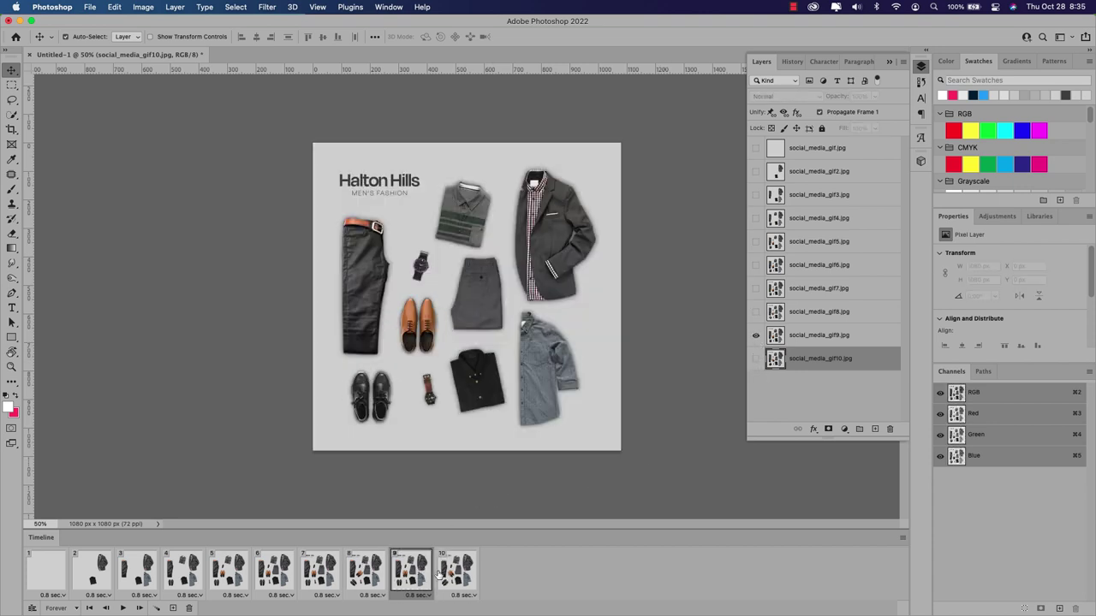
click(451, 572)
click(365, 574)
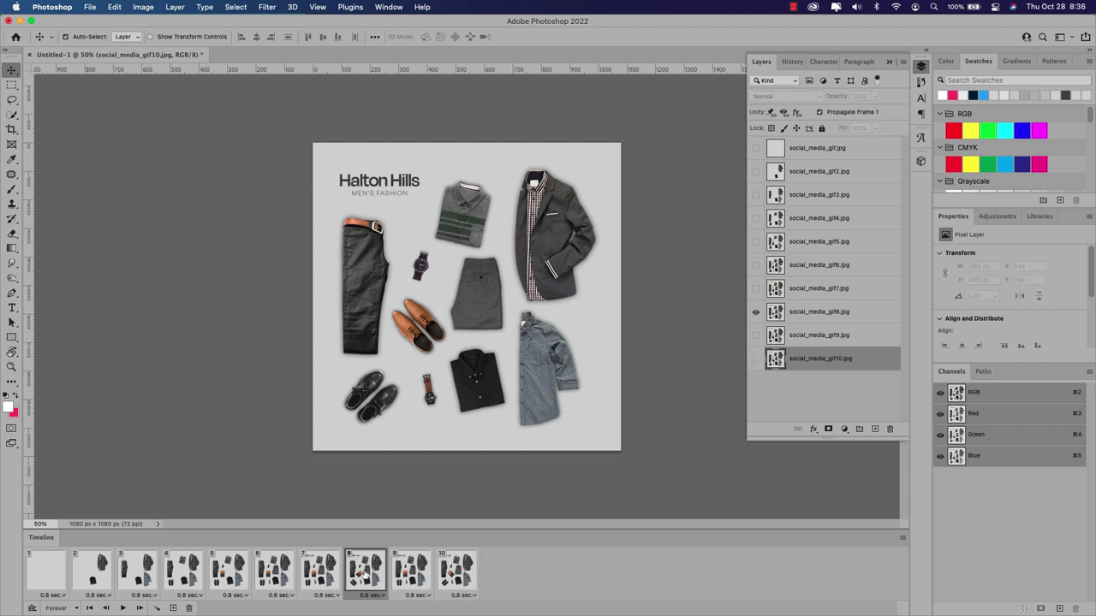
click(409, 568)
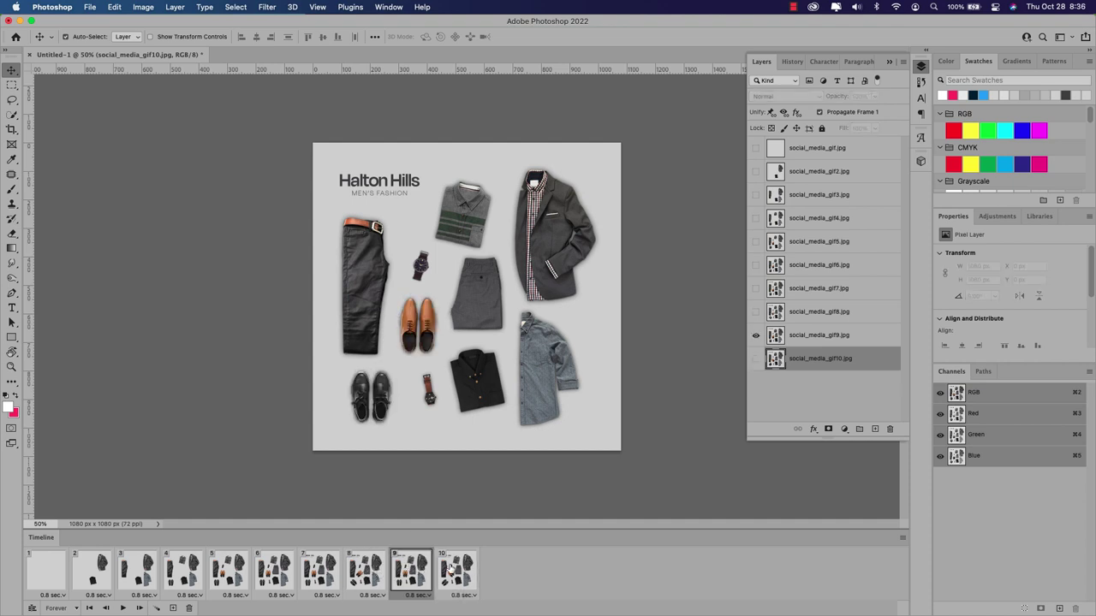
click(452, 569)
click(365, 571)
click(409, 572)
click(452, 572)
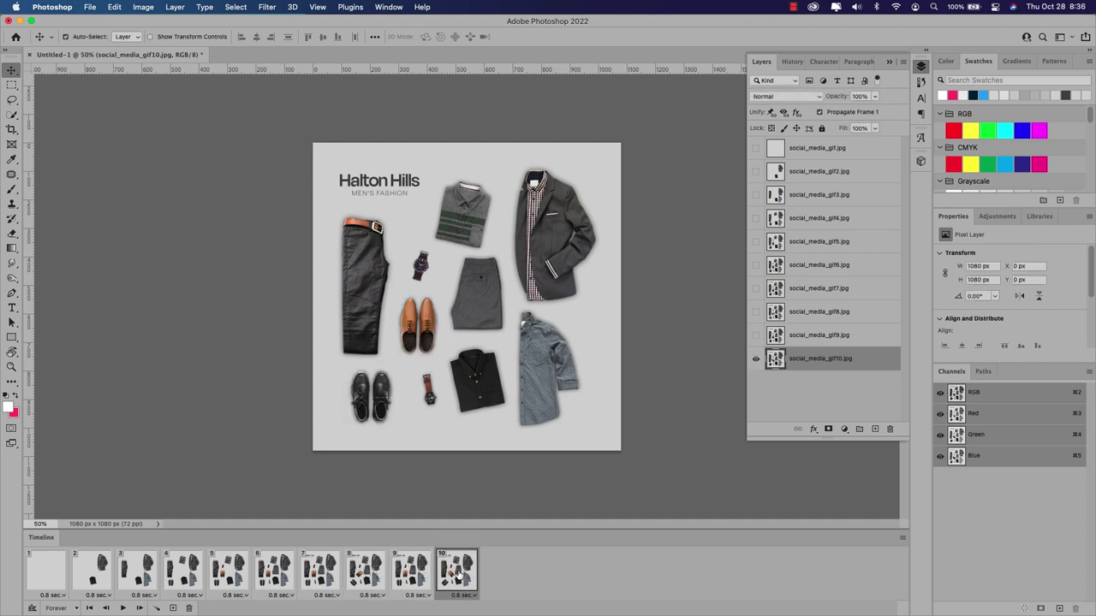
click(383, 574)
click(409, 572)
click(452, 572)
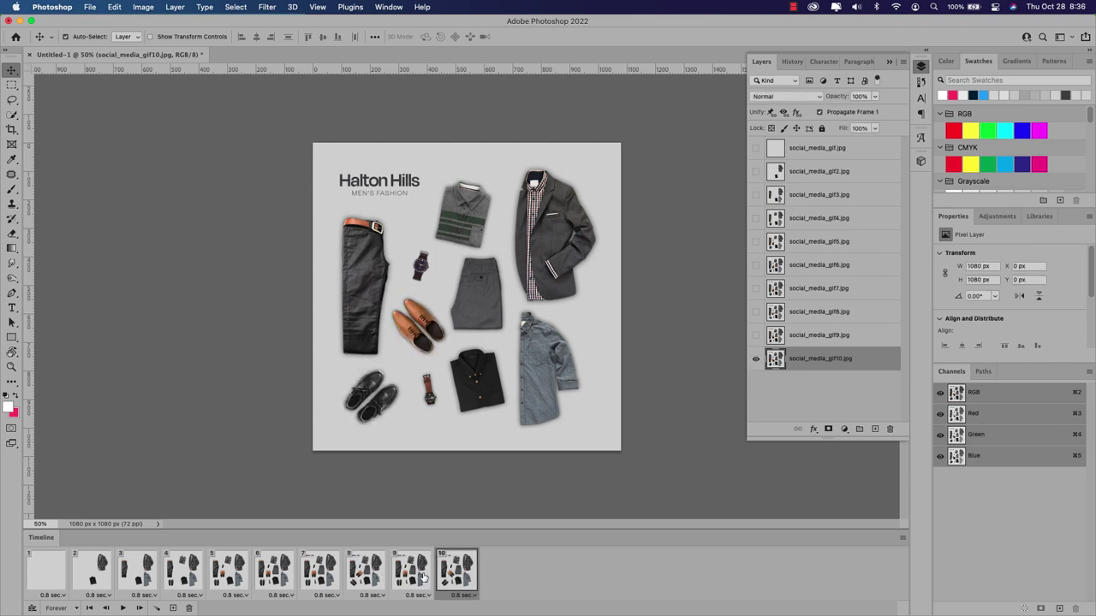
click(366, 573)
- Add an eleventh animation frame after frame 10 that shows only the social_media_gif8.jpg layer
click(439, 569)
click(902, 538)
click(750, 357)
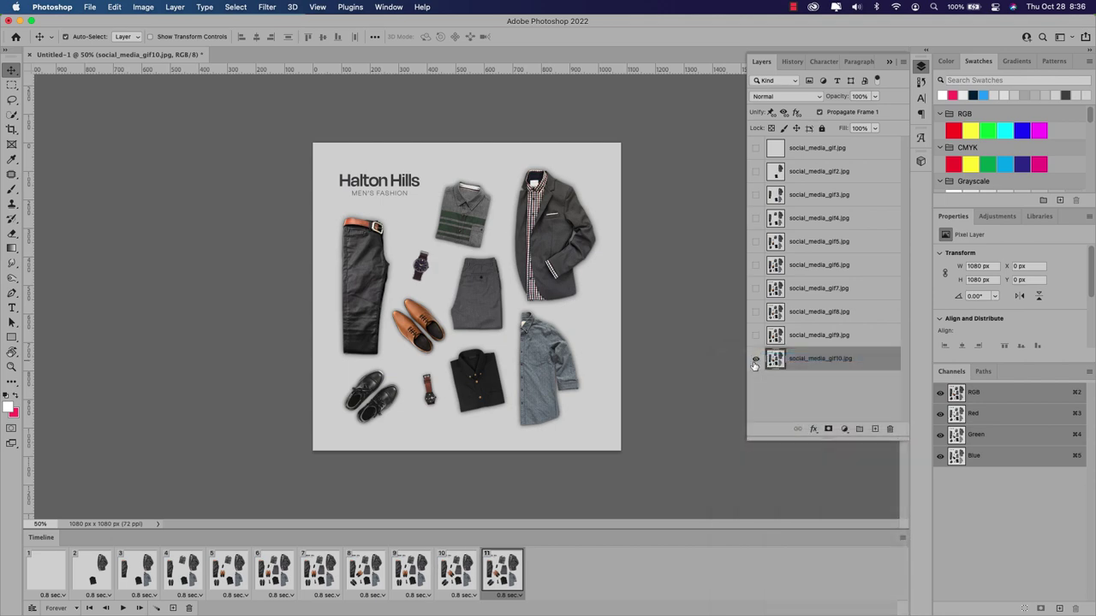
click(755, 359)
click(756, 313)
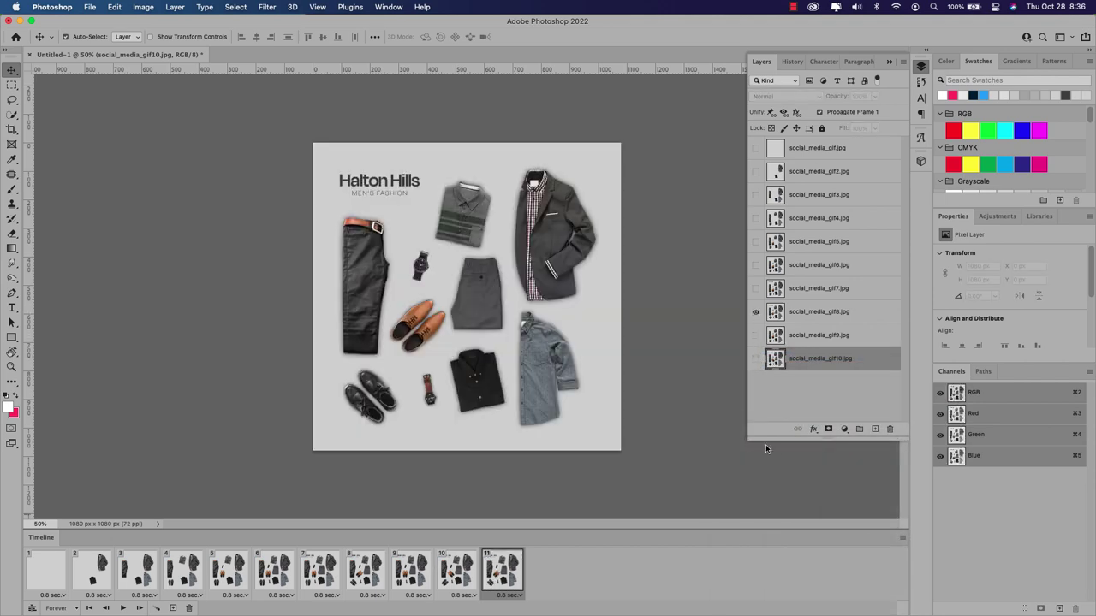
- Add a twelfth animation frame that shows only the social_media_gif9.jpg layer
click(903, 538)
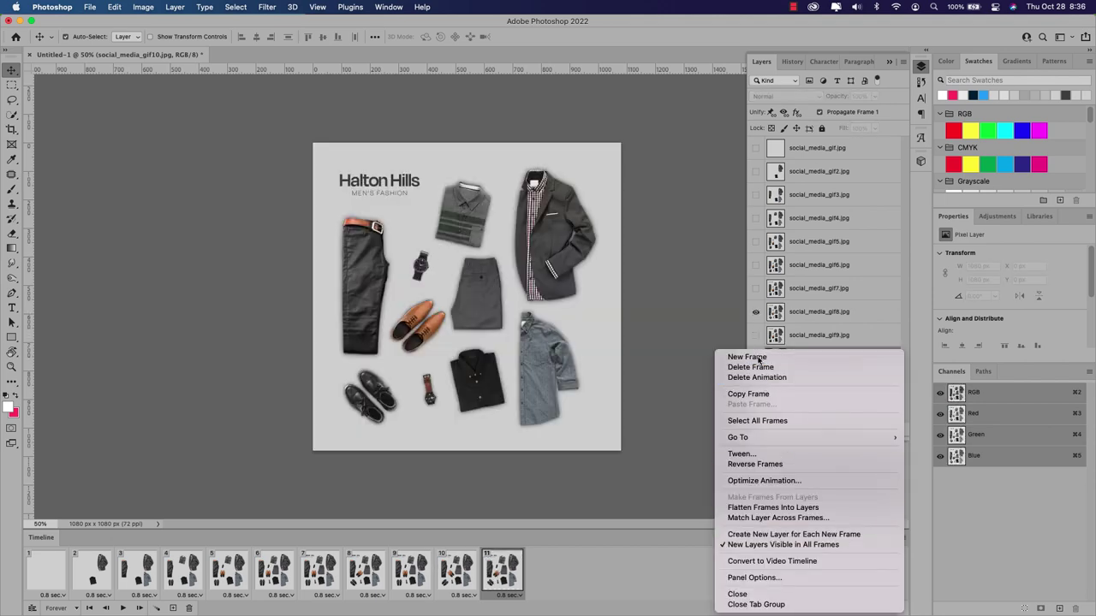
click(728, 357)
click(756, 312)
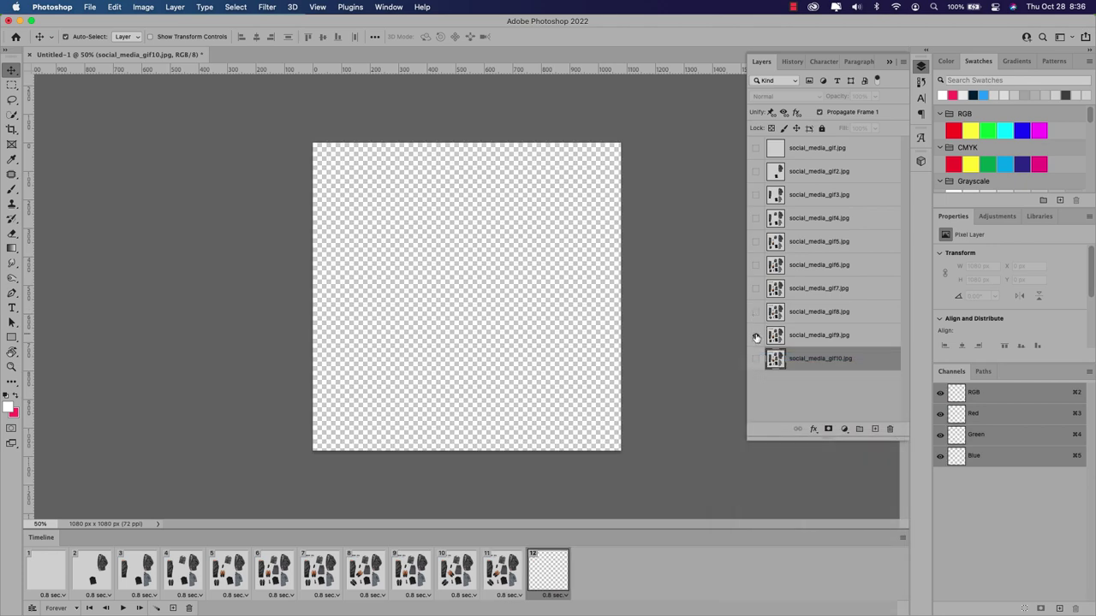
click(756, 335)
- Add a thirteenth animation frame that shows only the social_media_gif10.jpg layer
click(903, 537)
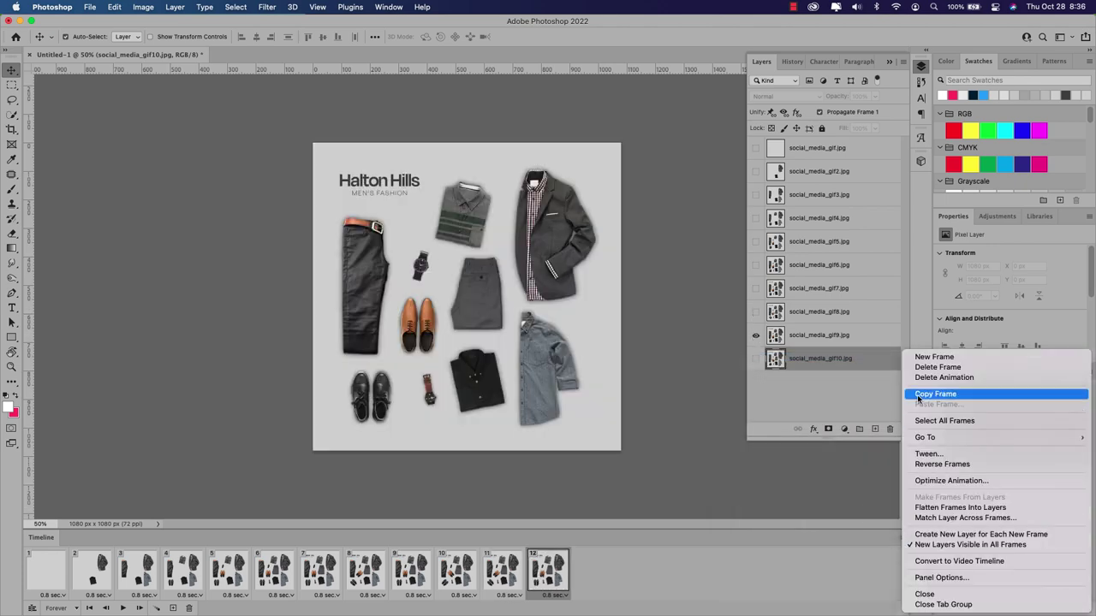
click(925, 357)
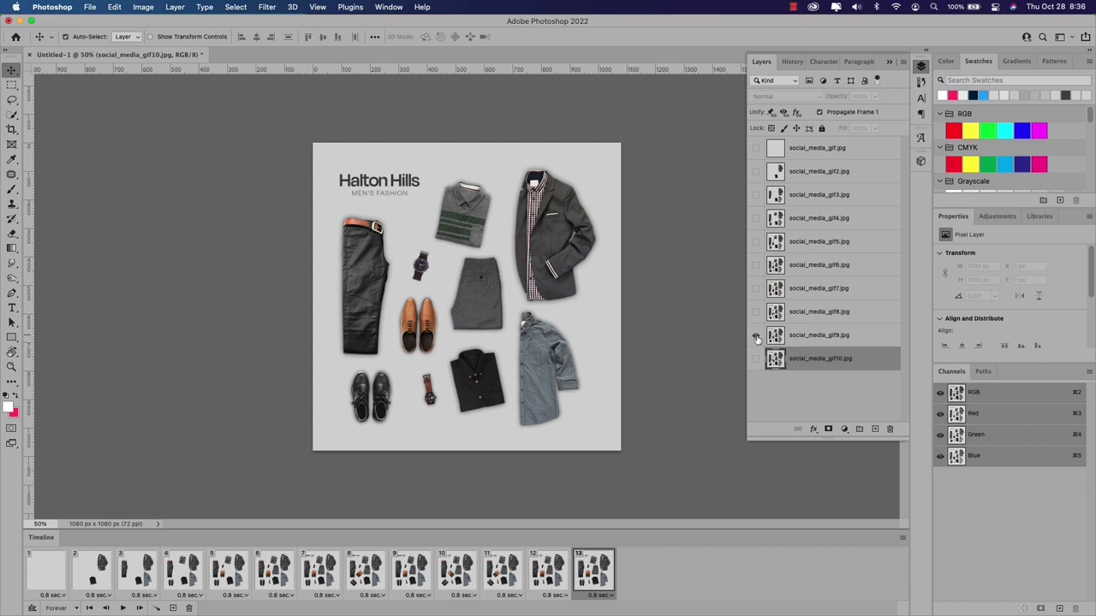
click(756, 337)
click(755, 358)
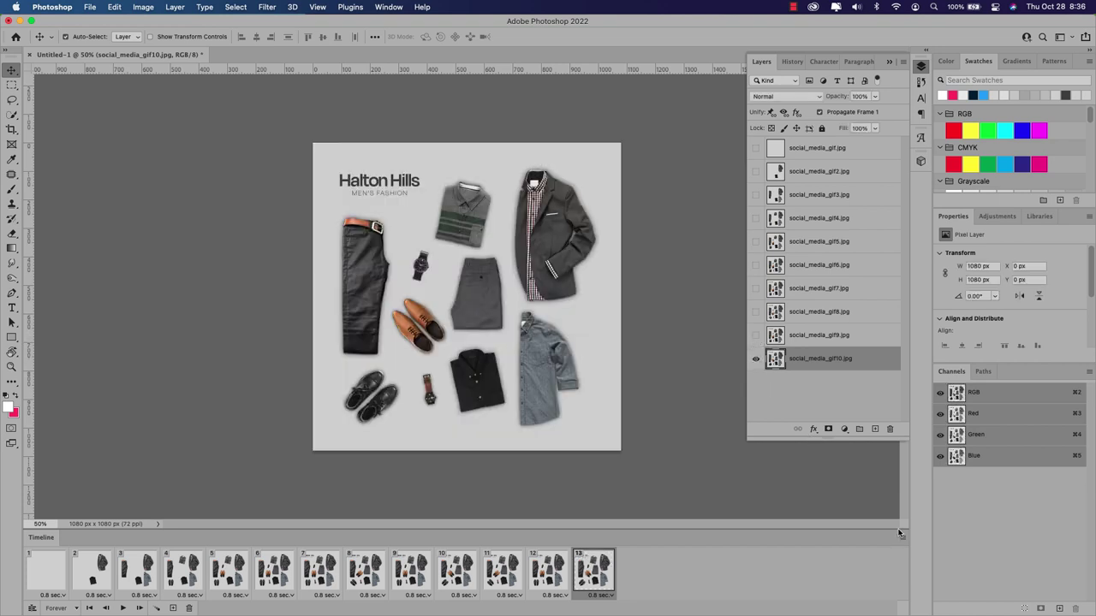
- Add a fourteenth animation frame that shows only the social_media_gif9.jpg layer
click(898, 536)
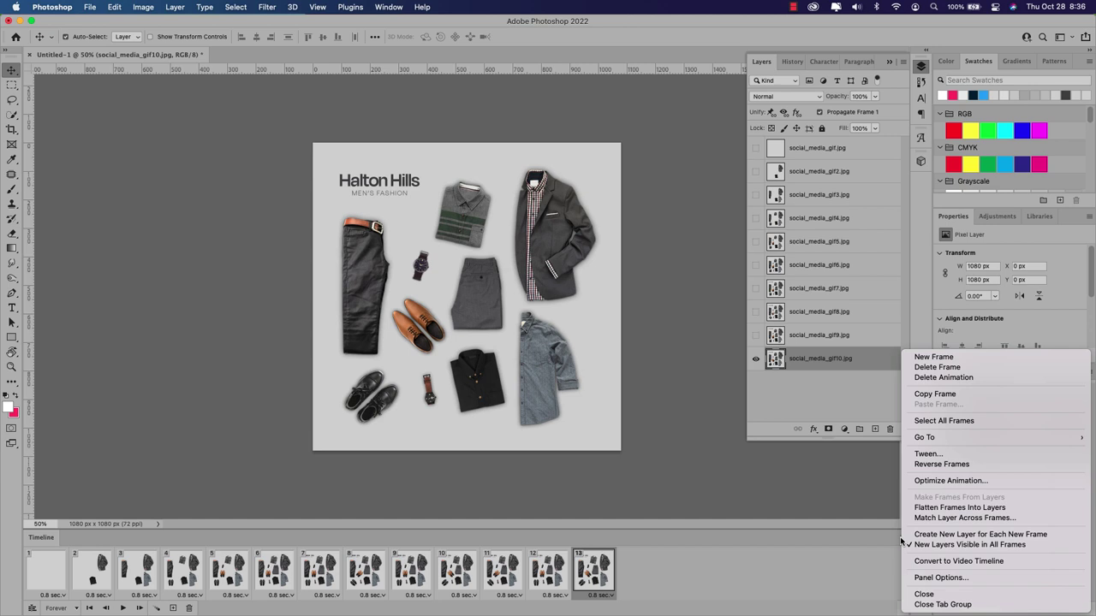
click(926, 358)
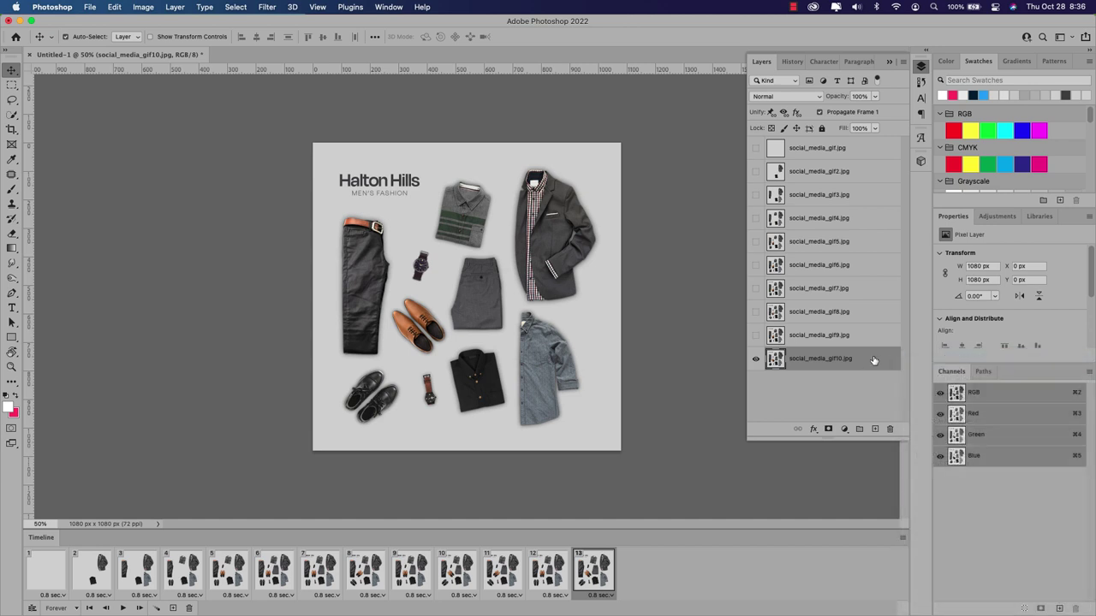
click(756, 359)
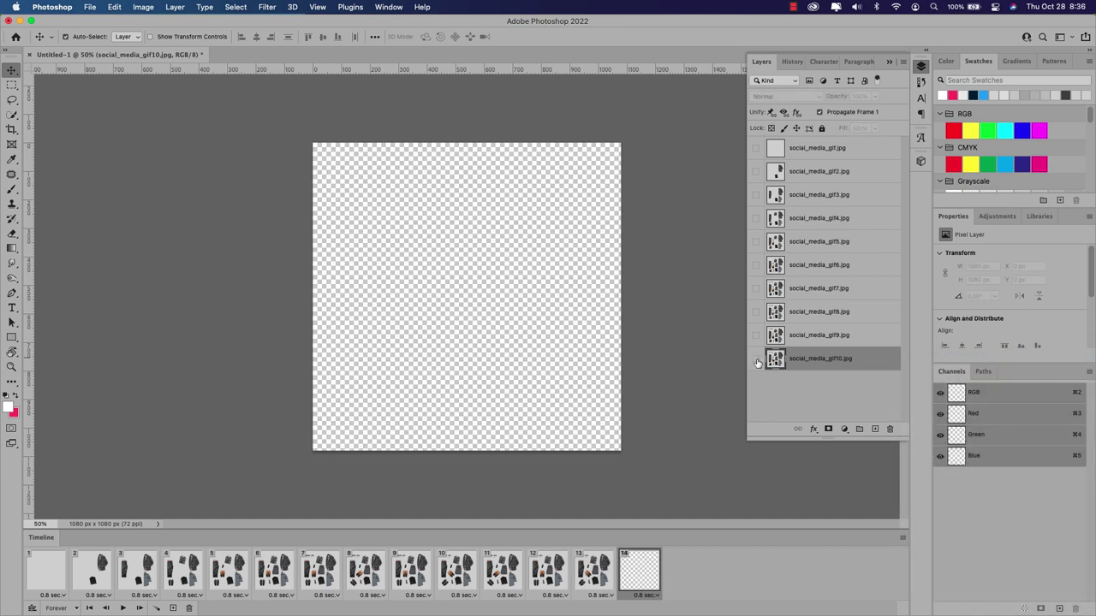
click(755, 335)
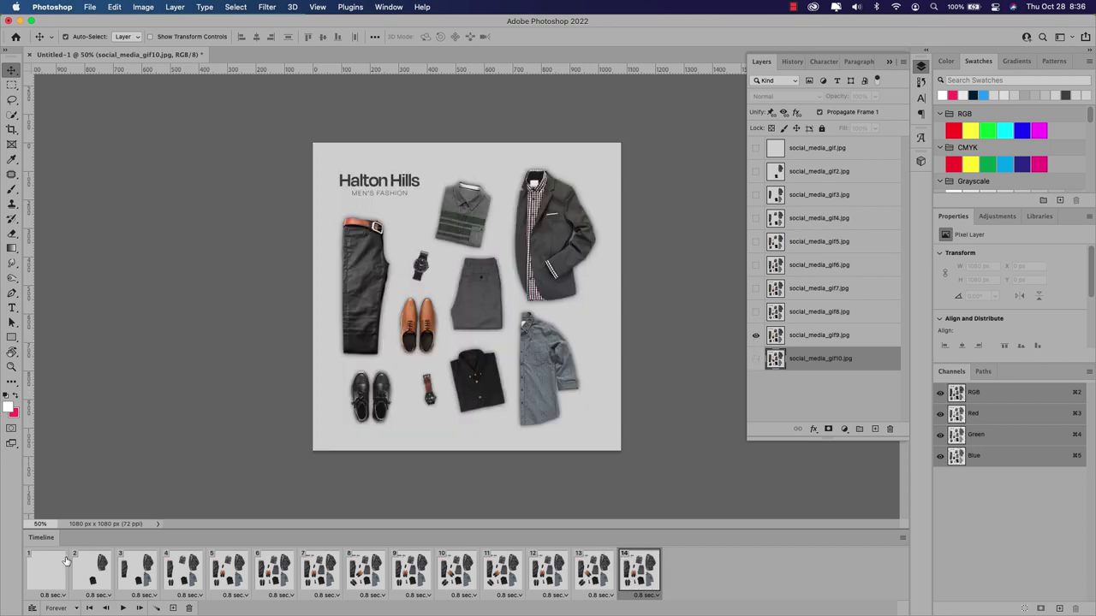
- Play the animation from the first frame to preview the whole sequence, and stop the playback
click(50, 571)
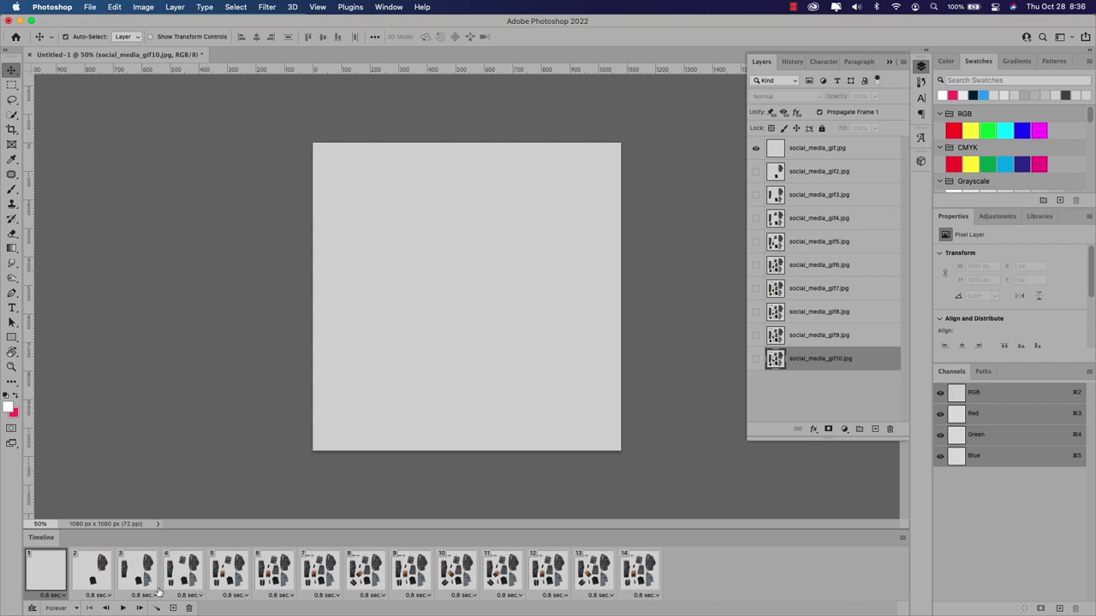
click(123, 608)
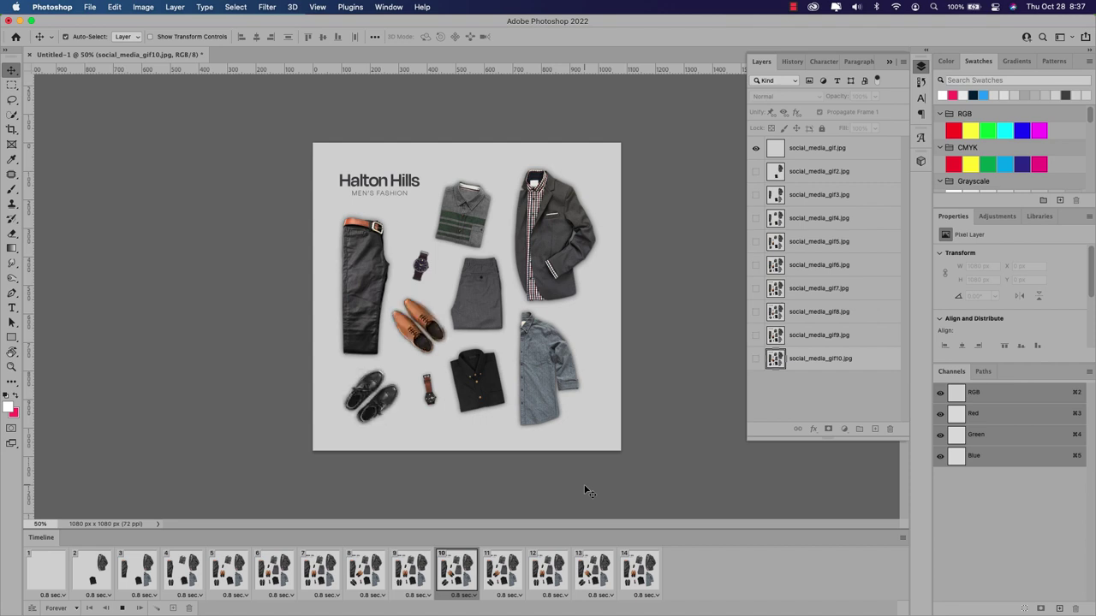
key(space)
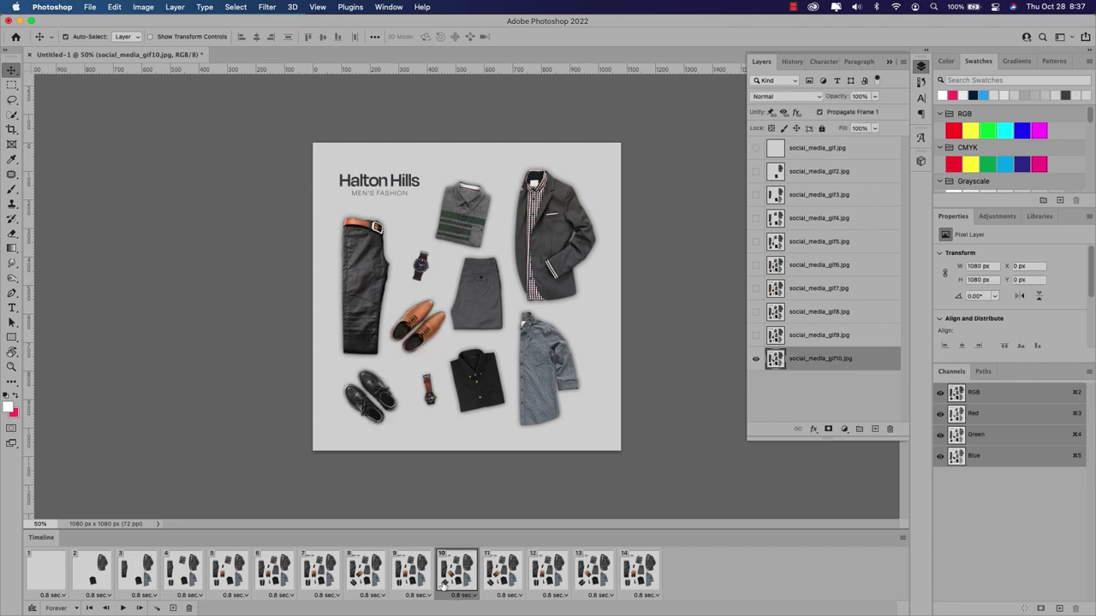
- Compare frames 8, 9 and 10, and delete frame 9, which shows the social_media_gif9.jpg layer with the shoes upright
click(421, 583)
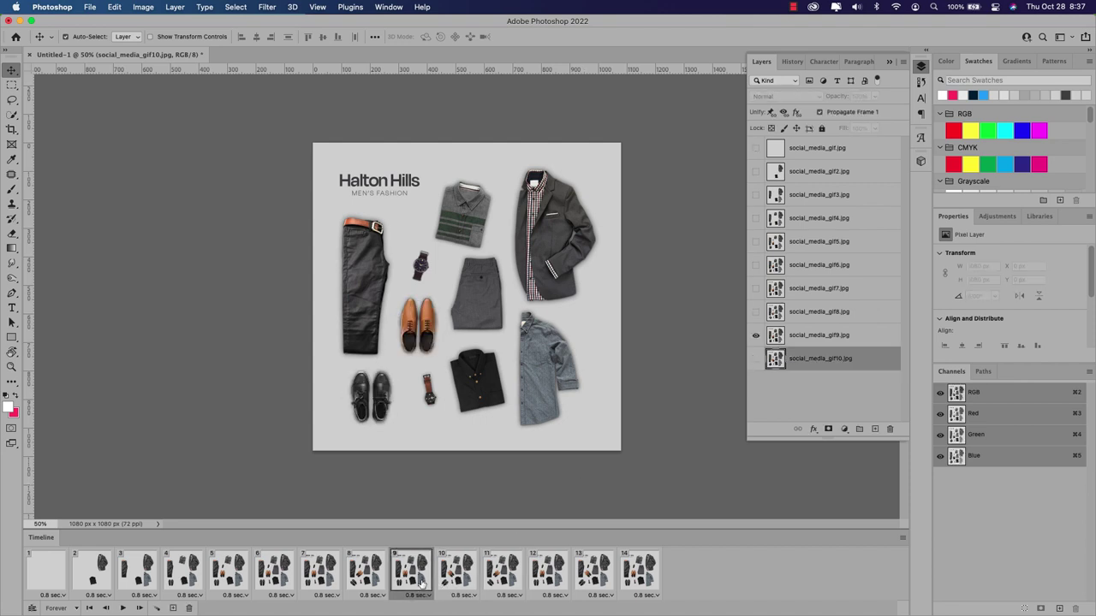
click(367, 584)
click(411, 579)
click(452, 576)
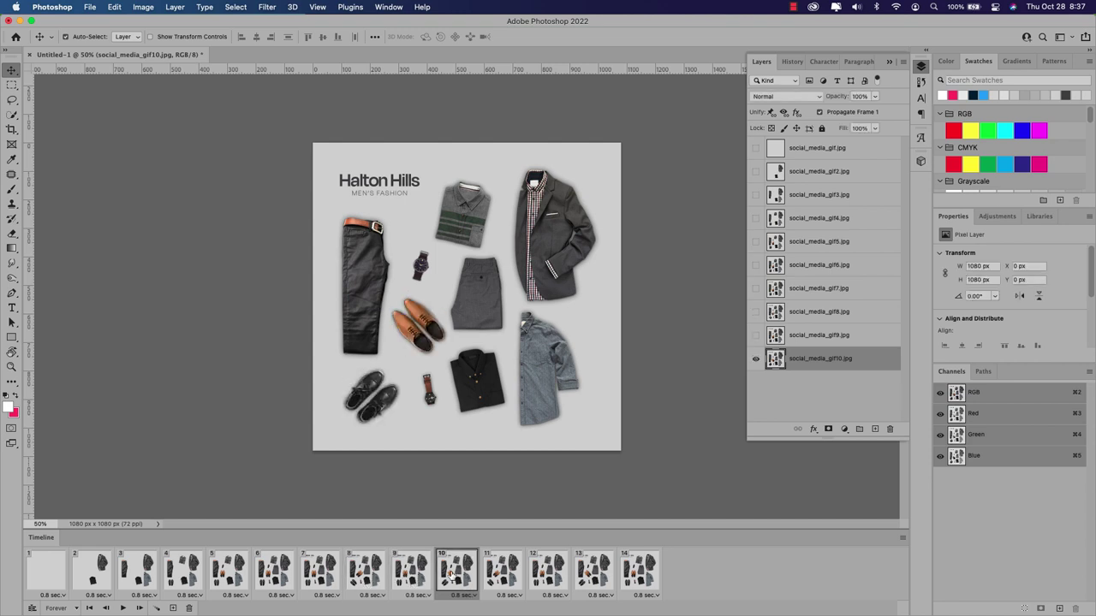
click(404, 578)
click(902, 537)
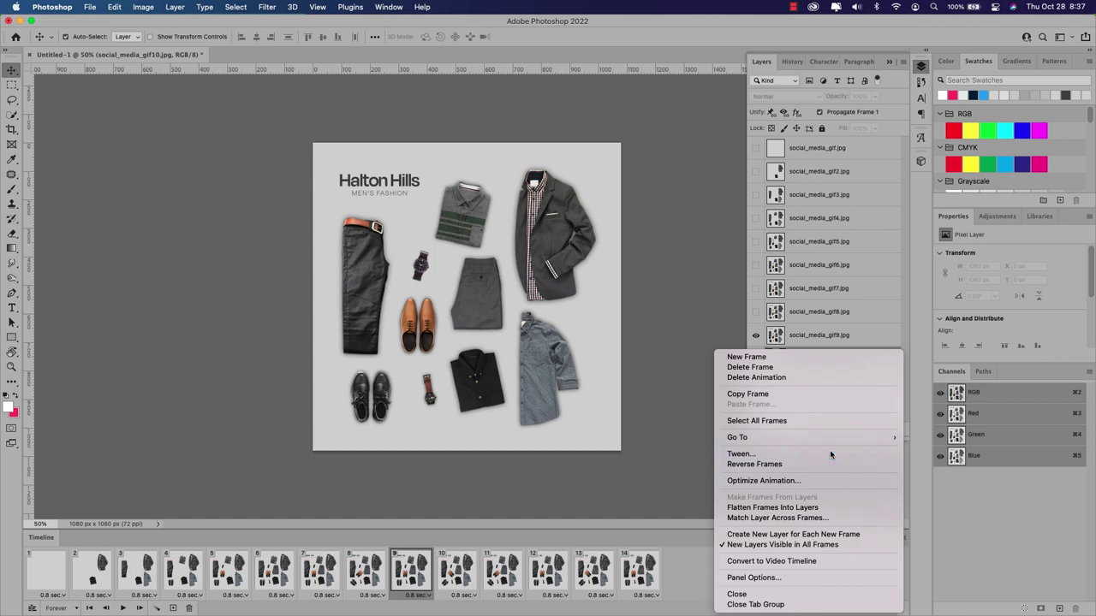
click(795, 367)
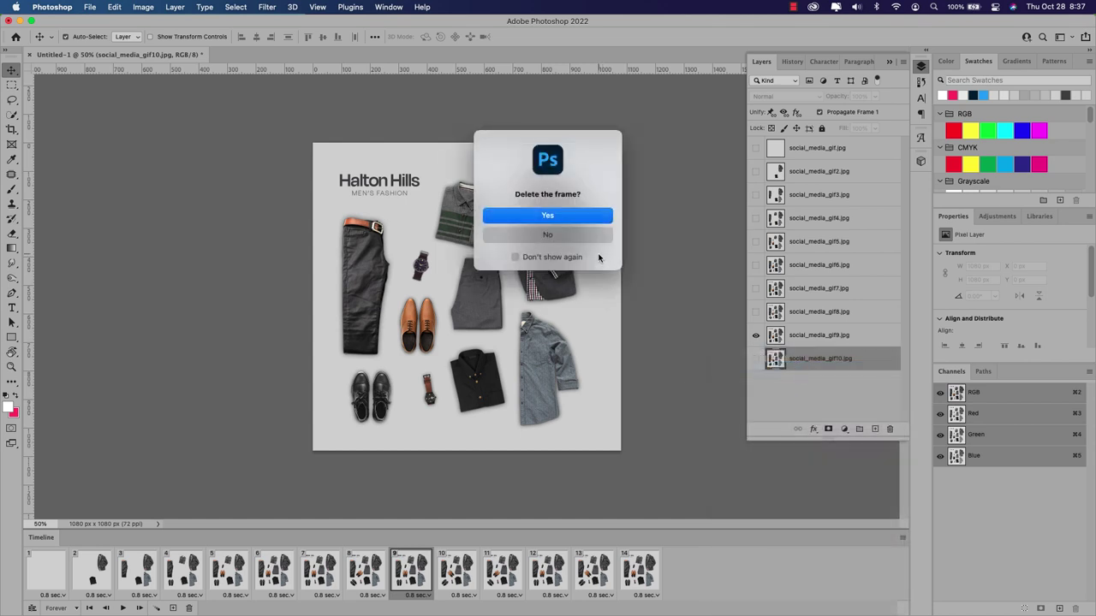
click(563, 226)
- Check frames 8 through 11 in order and delete frame 11, the repeated social_media_gif9.jpg frame with the shoes upright
click(365, 582)
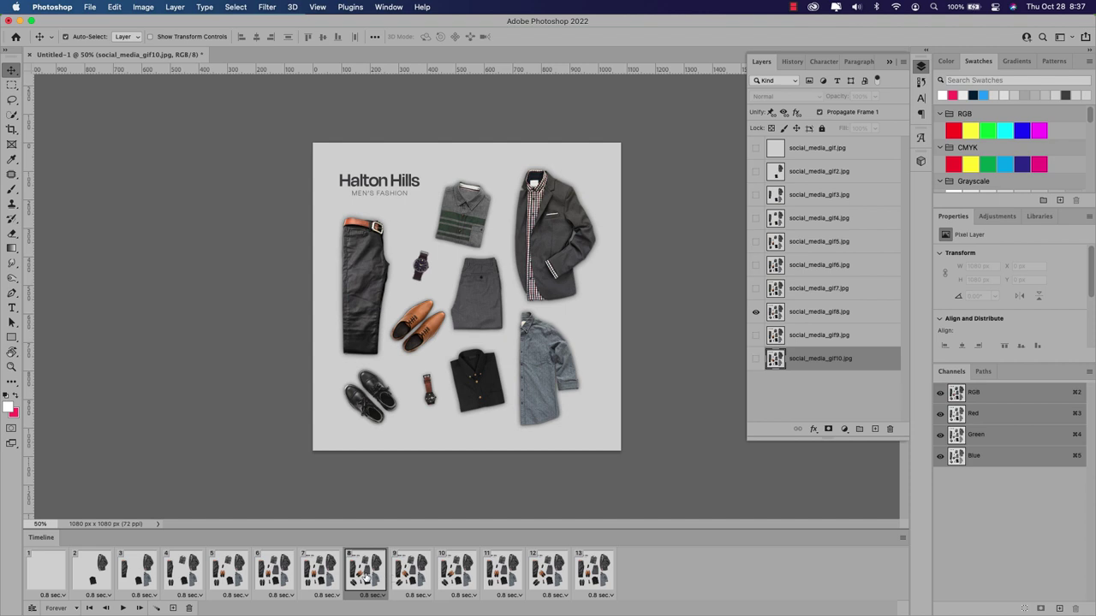
click(405, 573)
click(452, 571)
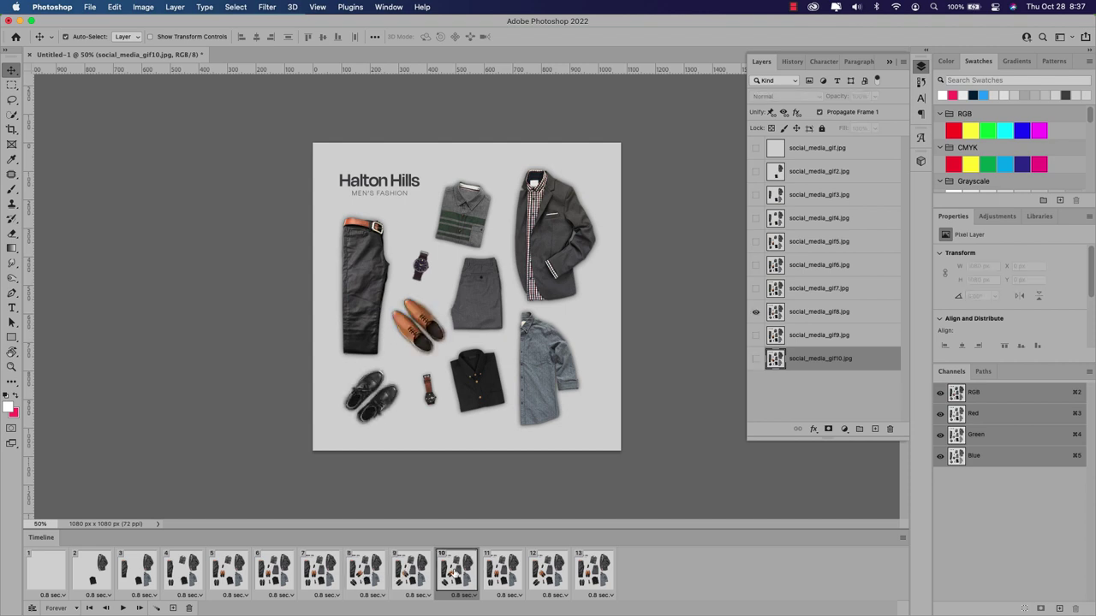
click(502, 571)
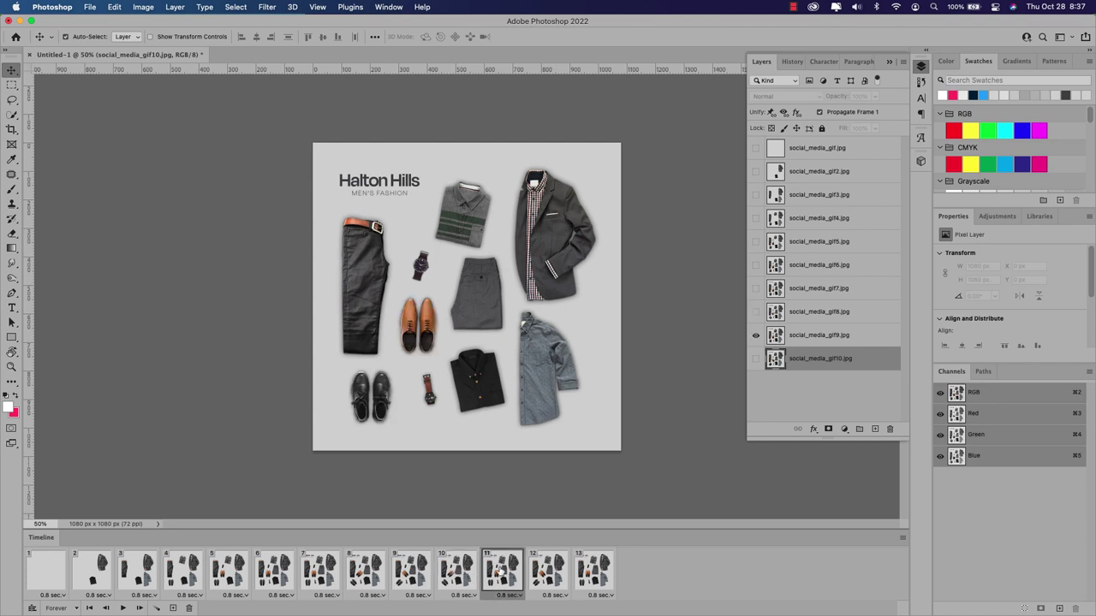
click(902, 538)
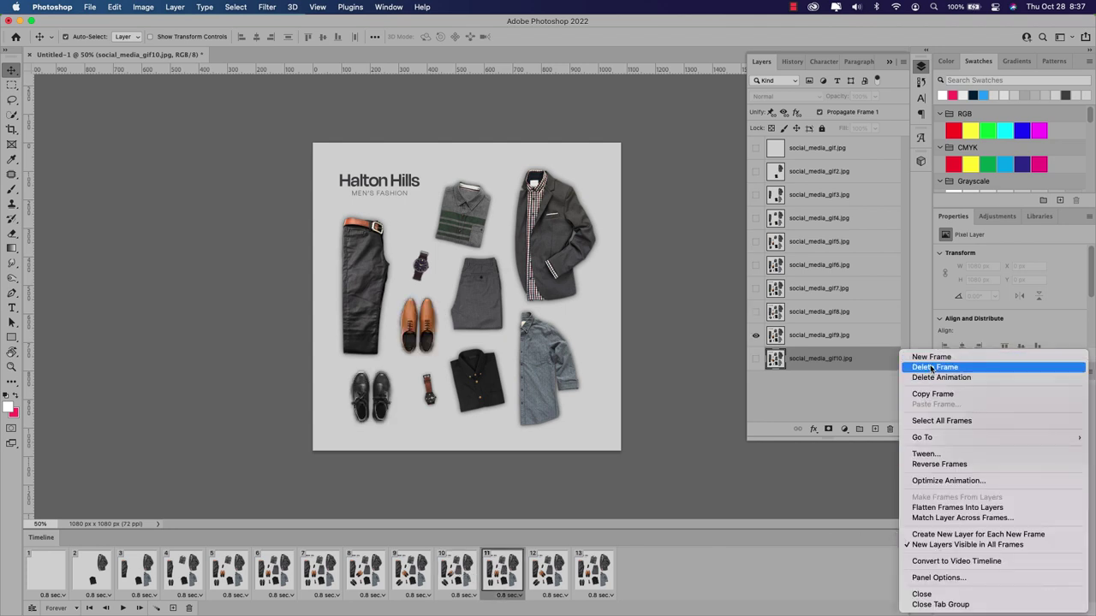
click(931, 368)
click(565, 214)
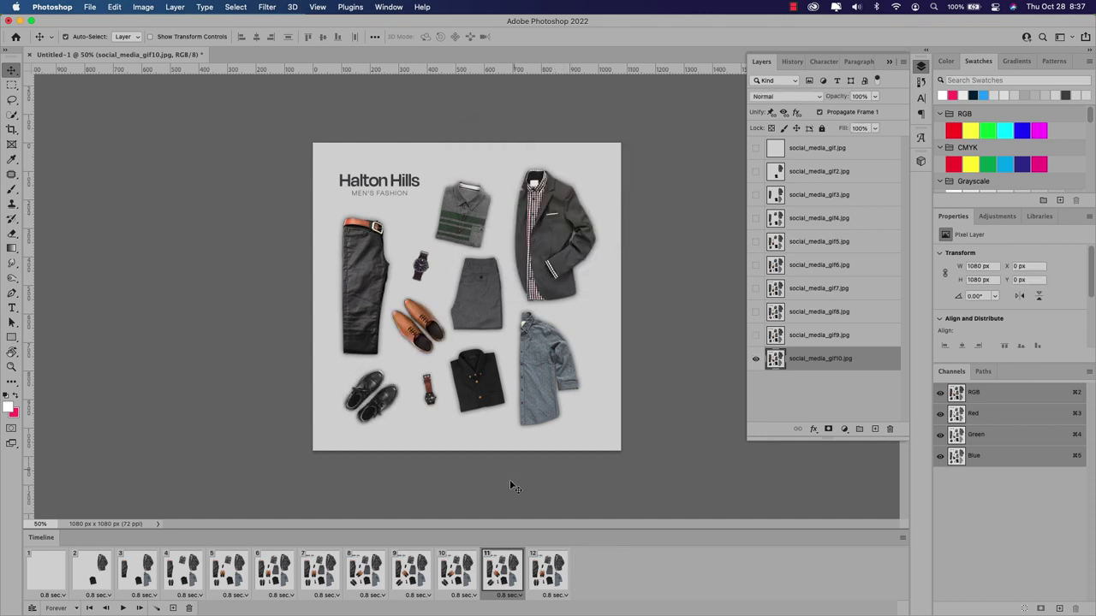
- Delete the last frame, number 12, which shows the social_media_gif9.jpg layer
click(547, 570)
click(902, 538)
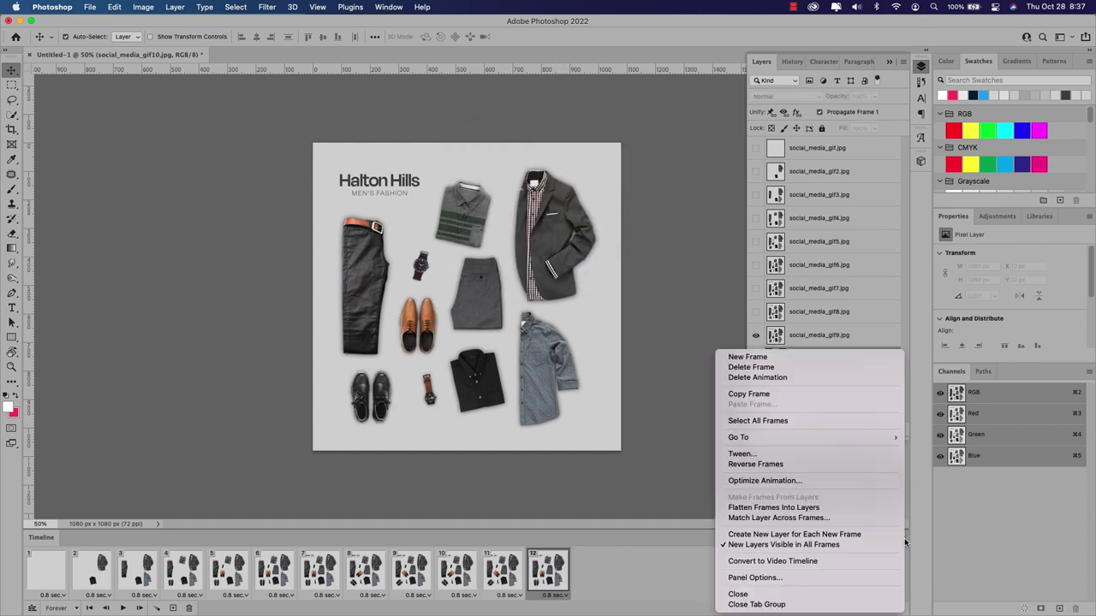
click(773, 368)
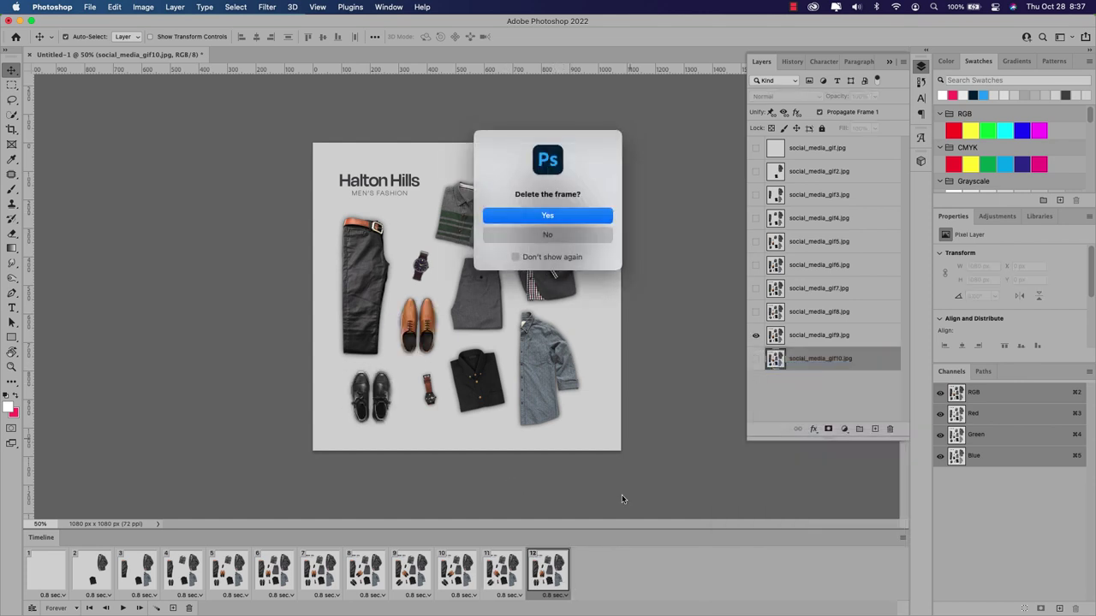
click(545, 214)
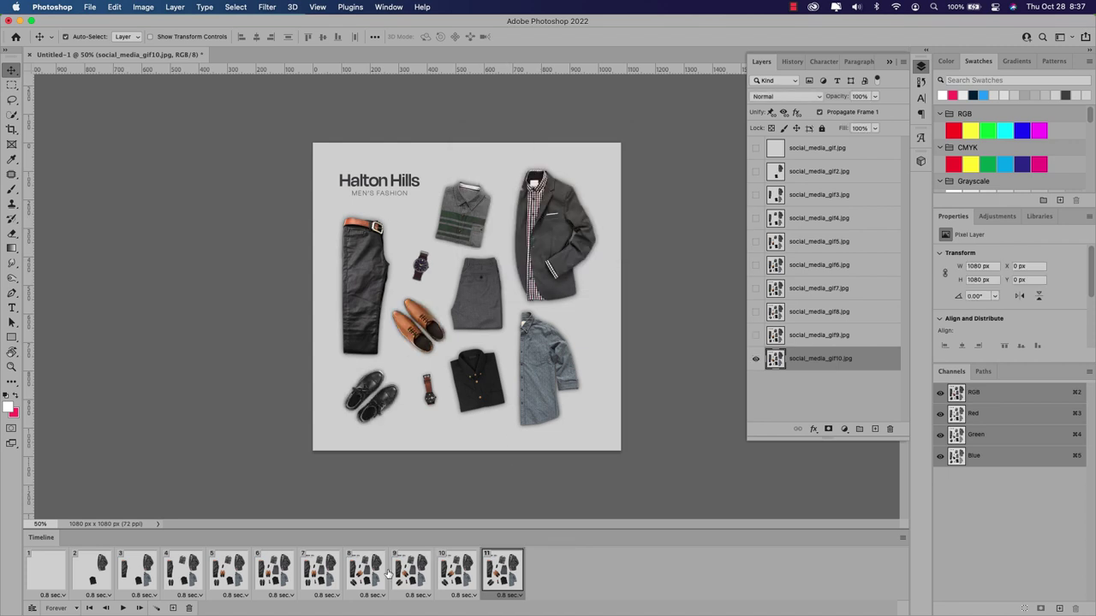
- Step through frames 8 to 11 to check the shoe movement, and briefly play the animation
click(360, 573)
click(415, 573)
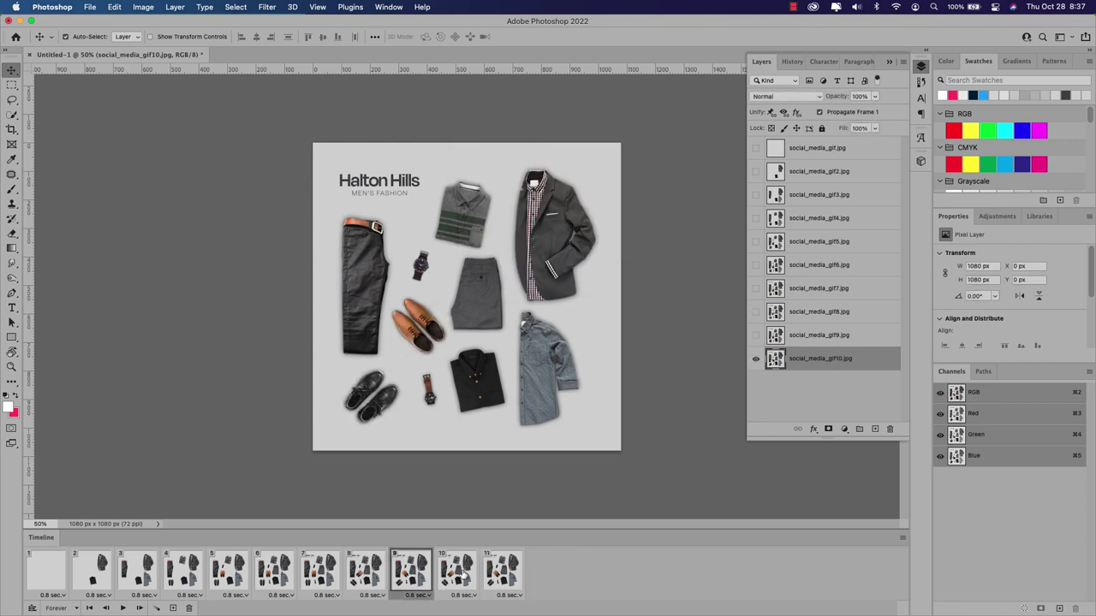
click(456, 574)
click(505, 572)
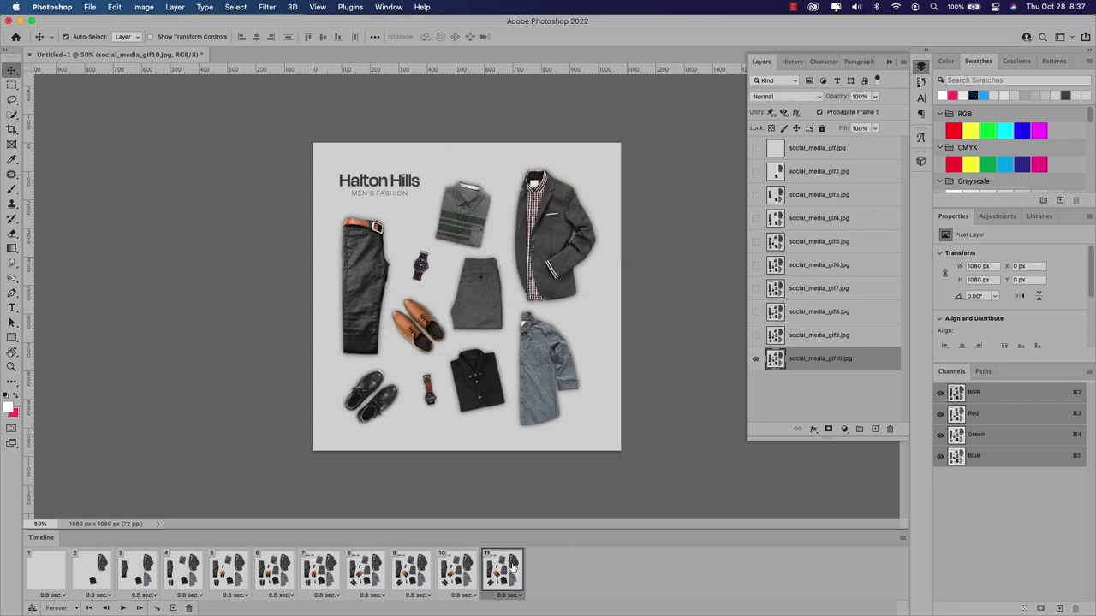
key(space)
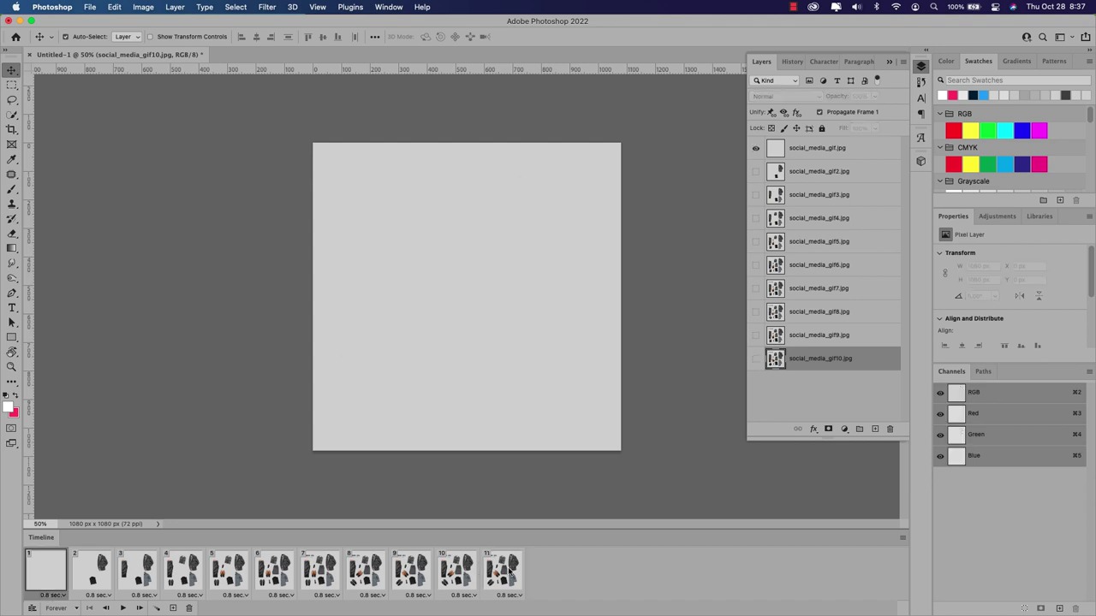
- Add a twelfth animation frame after frame 11 that shows only the social_media_gif8.jpg layer
click(507, 570)
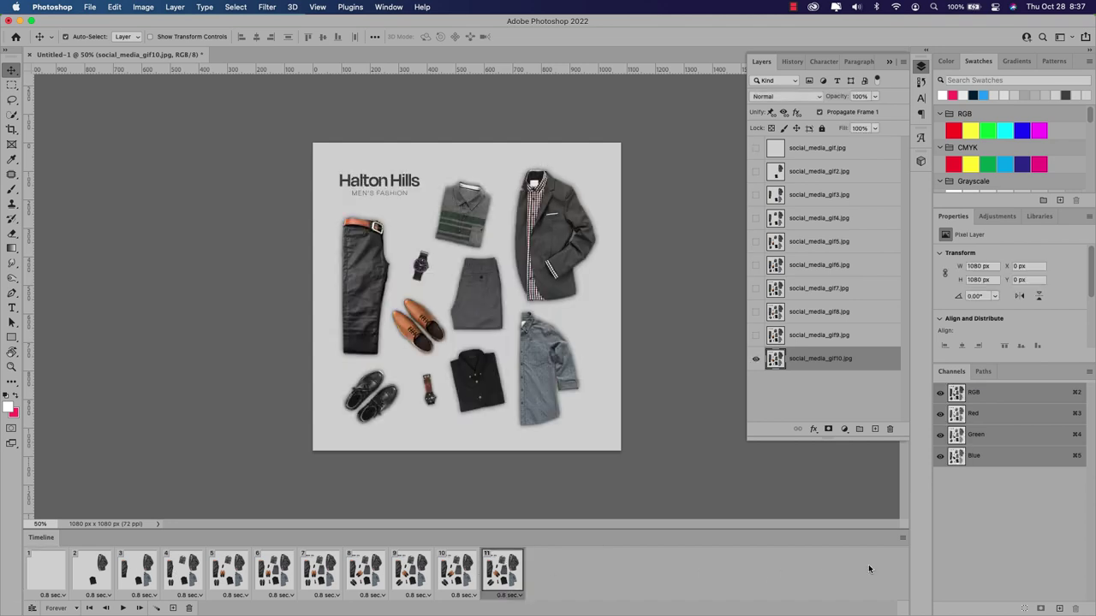
click(902, 538)
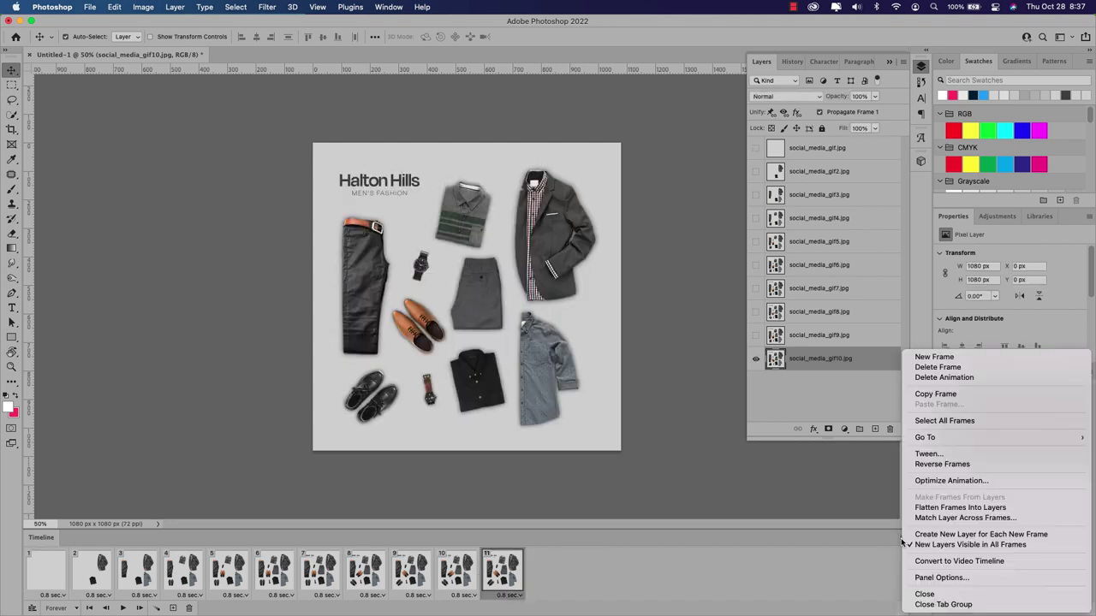
click(934, 357)
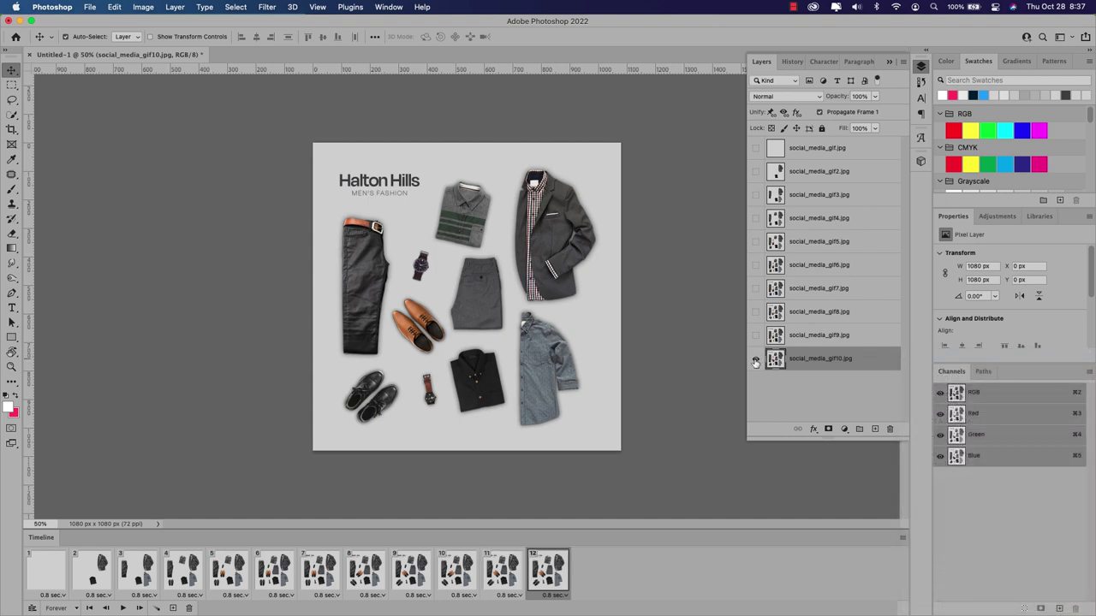
click(756, 362)
click(756, 334)
click(756, 335)
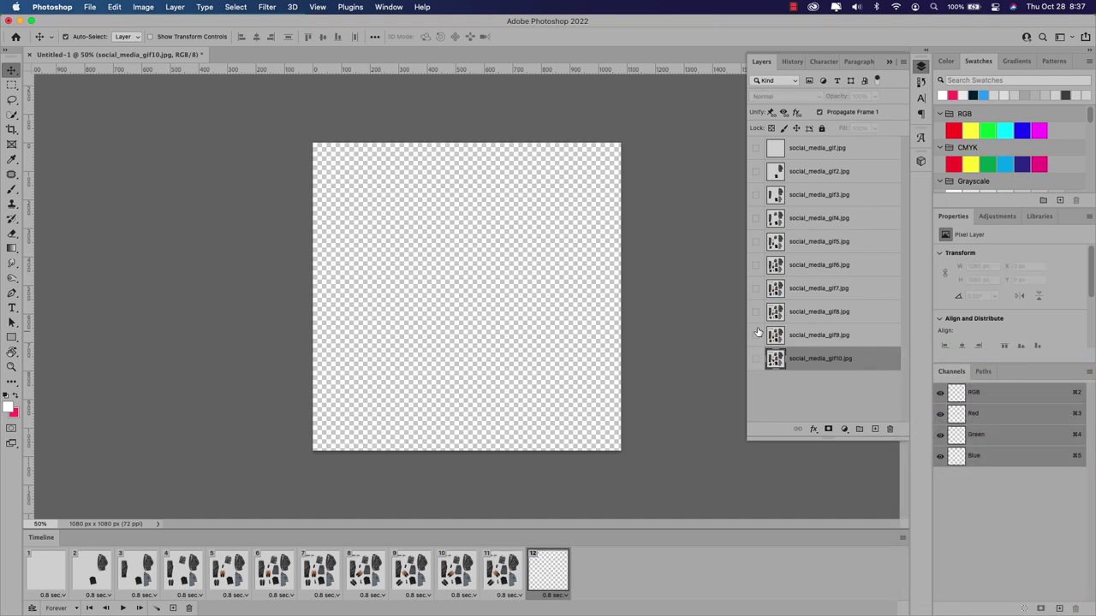
click(756, 312)
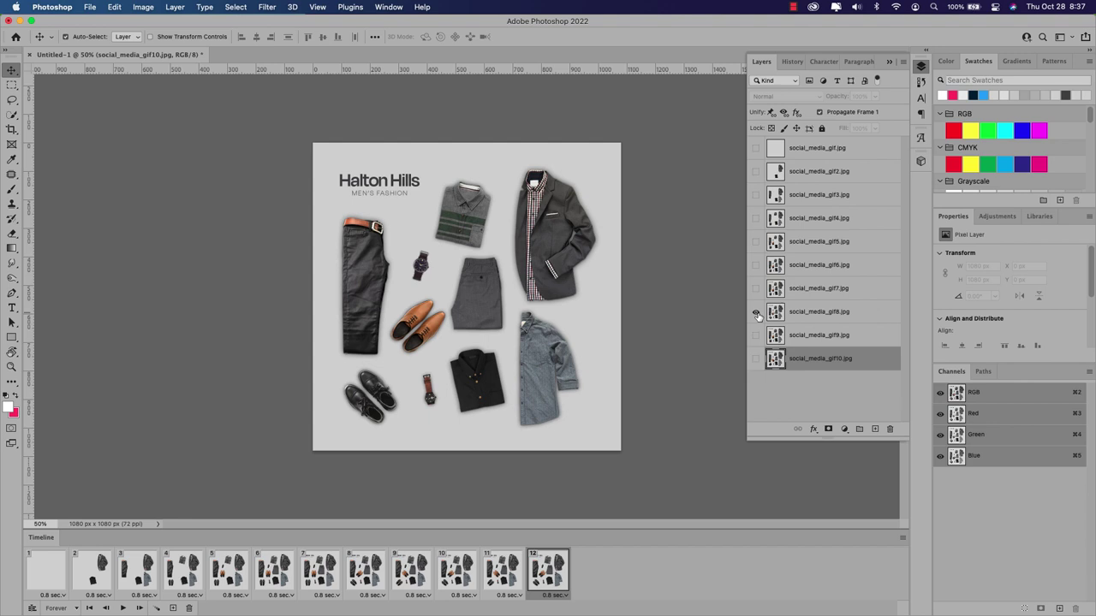
- Collapse the Layers panel and step through the first six frames to review the clothing build-up, returning to frame 1
click(47, 582)
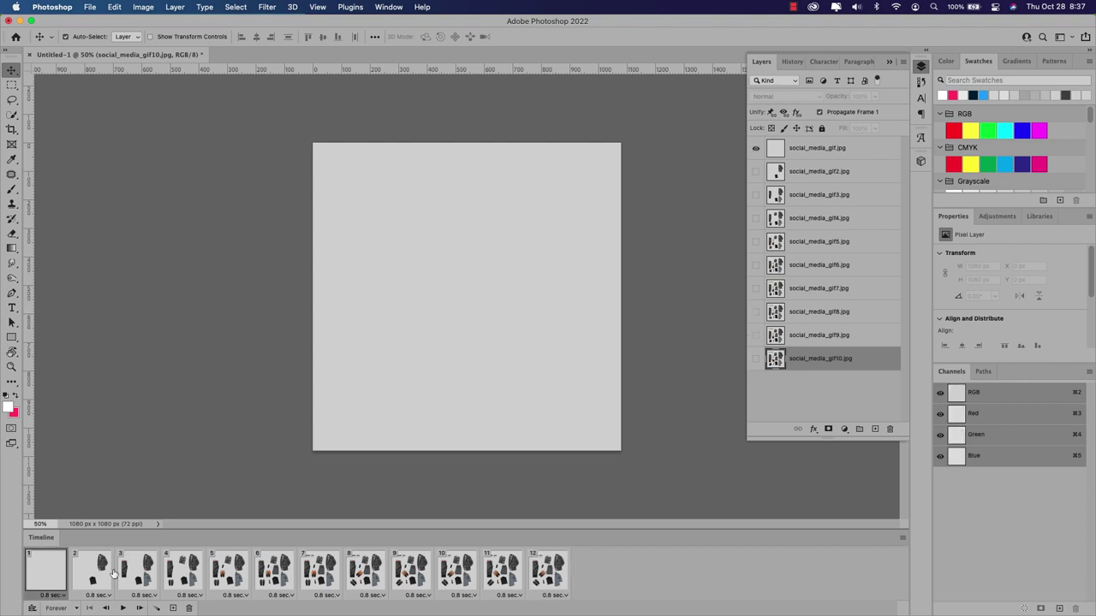
click(889, 64)
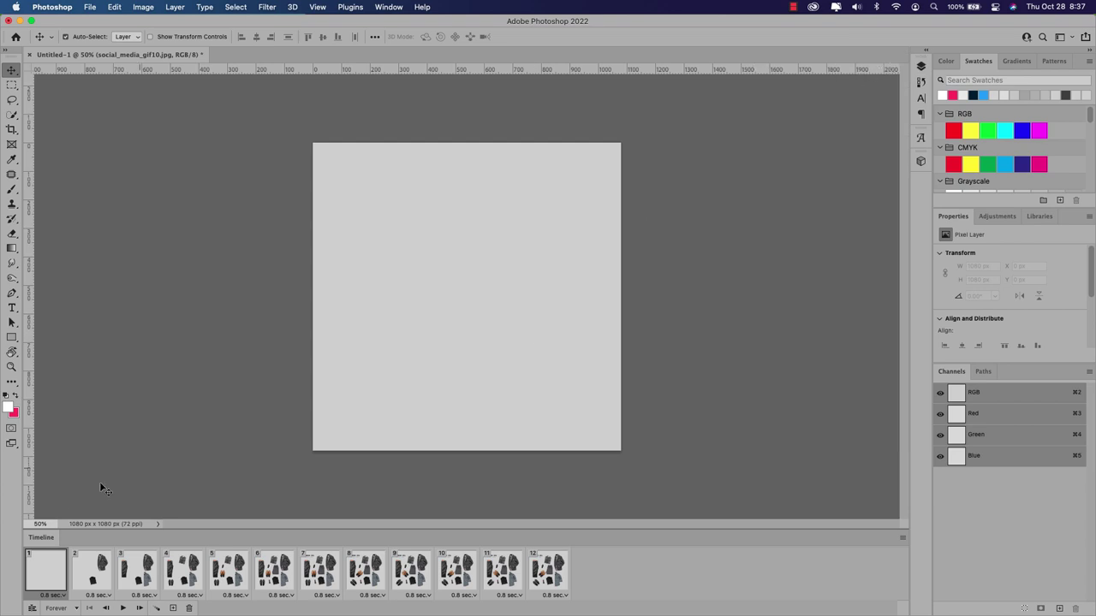
click(91, 572)
click(182, 572)
click(150, 575)
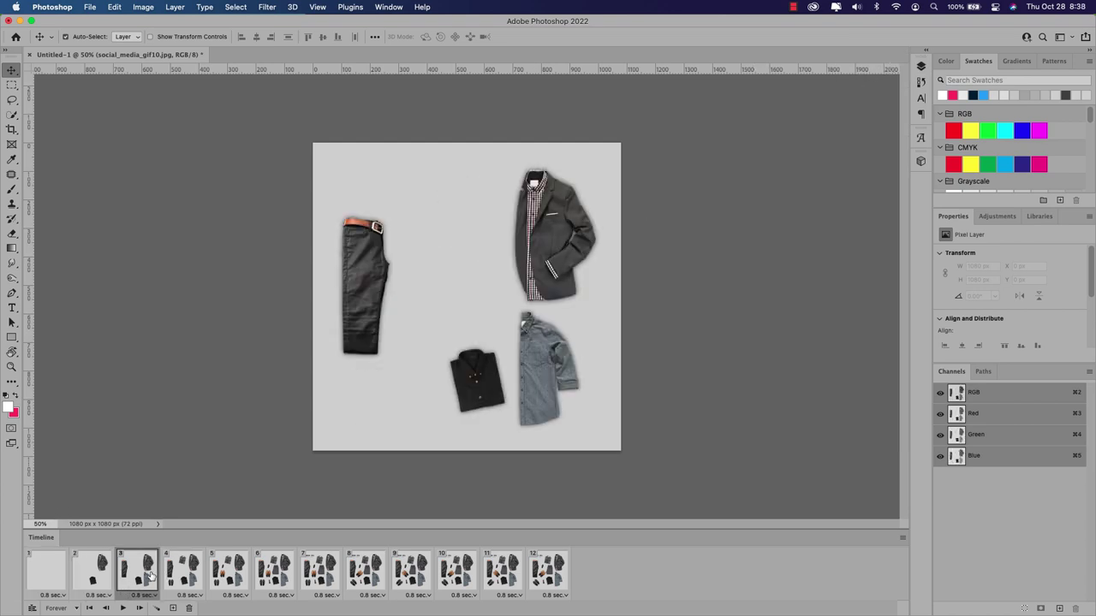
click(183, 577)
click(215, 580)
click(282, 579)
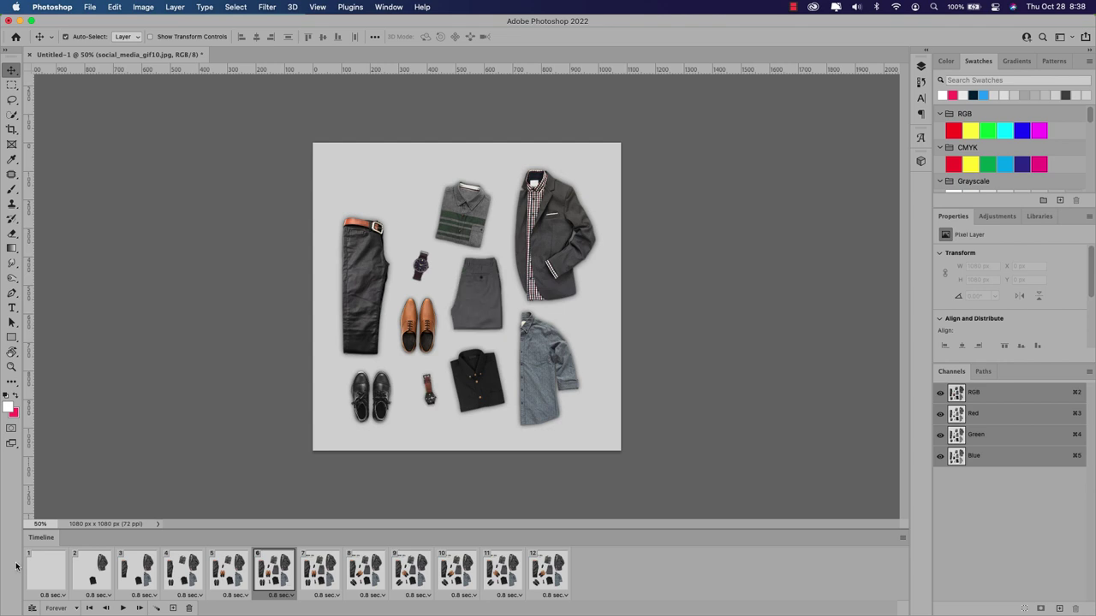
click(45, 572)
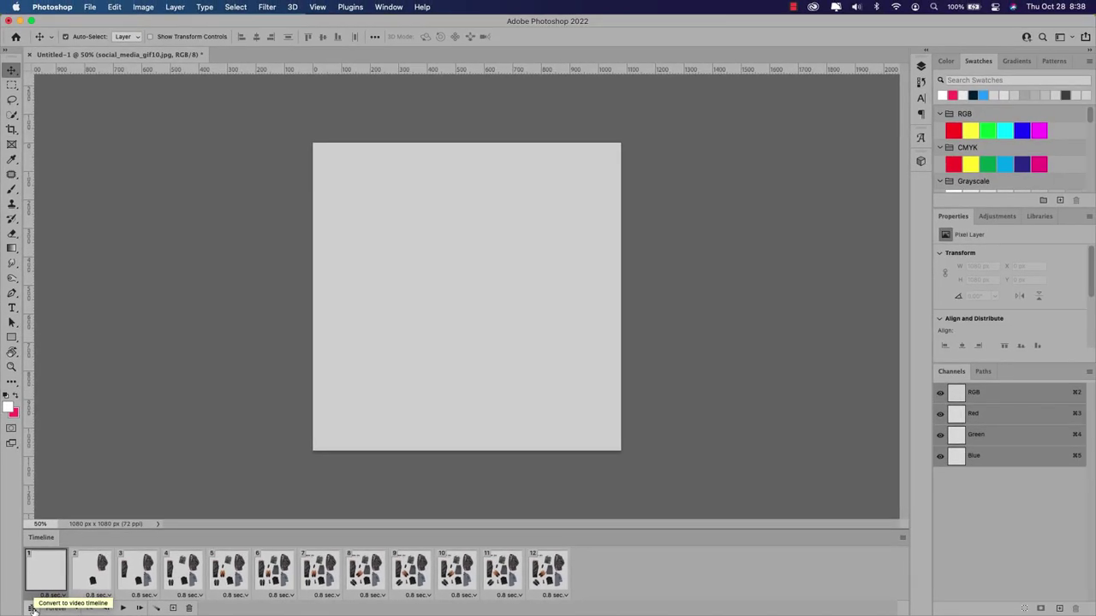
- Switch to the video timeline to view the Render Video export settings, cancel the export and return to the frame animation
click(53, 605)
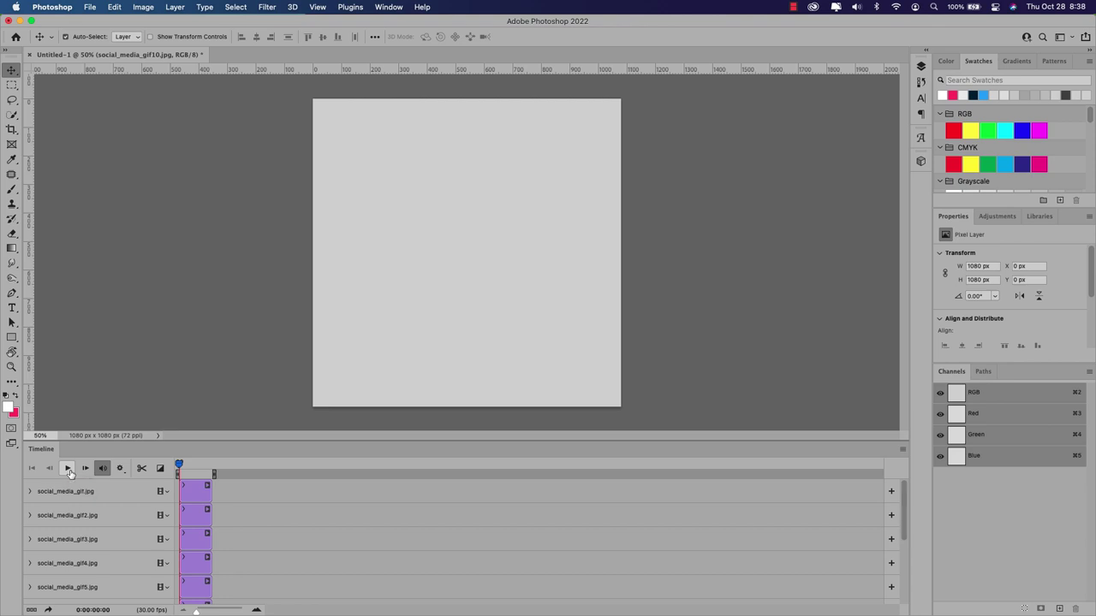
click(901, 451)
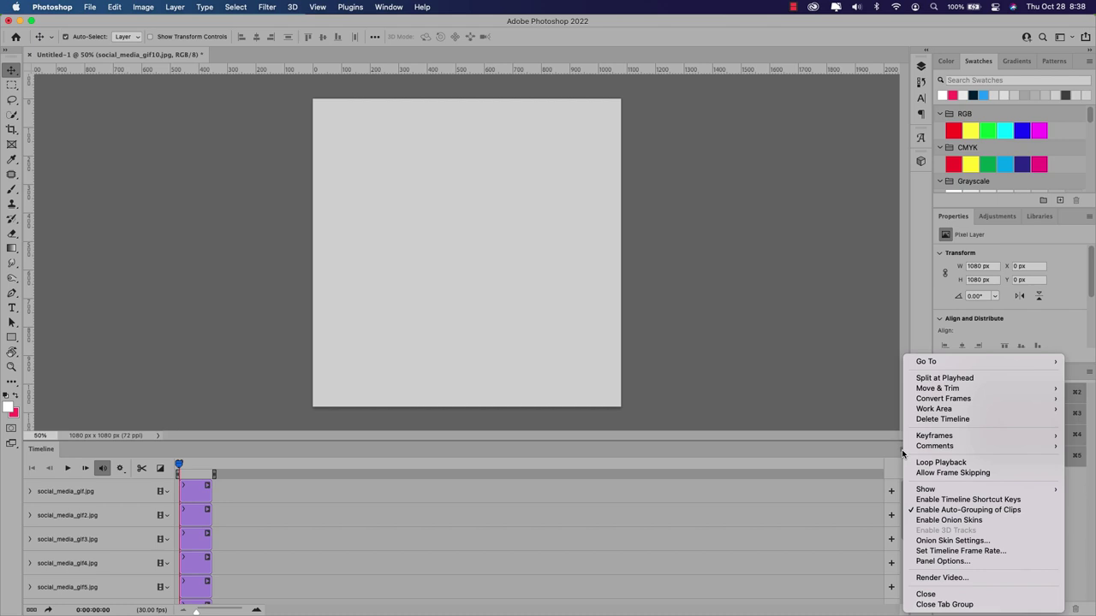
click(982, 580)
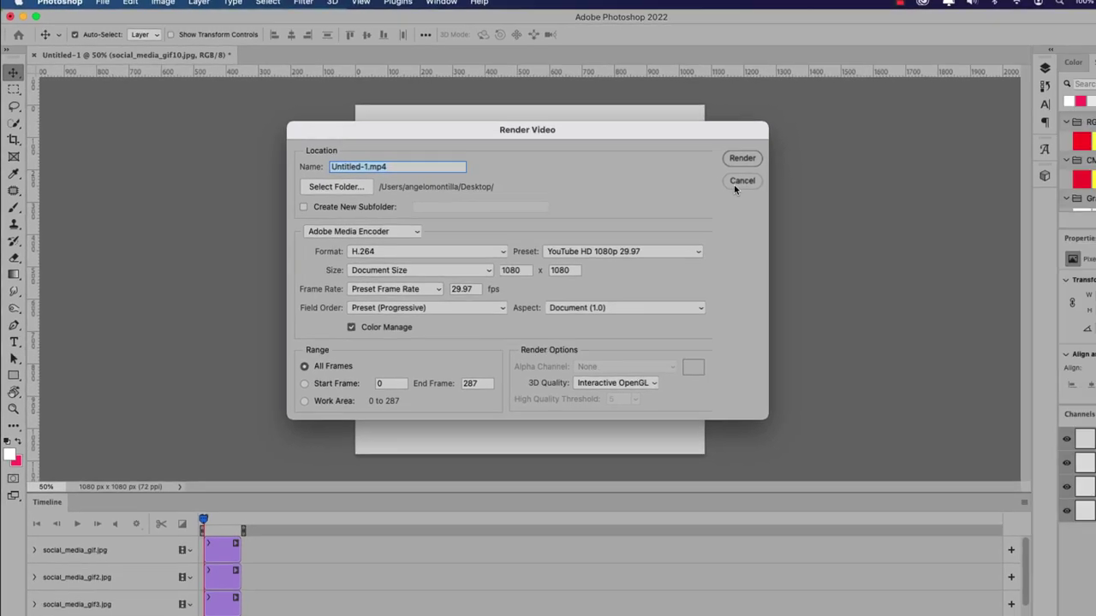
click(738, 182)
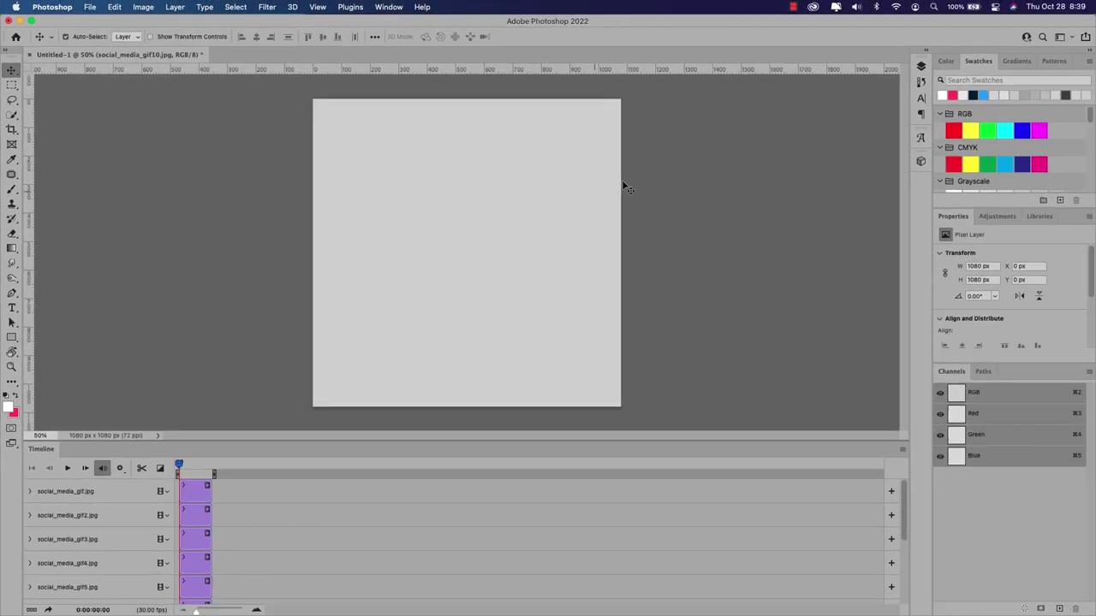
click(31, 609)
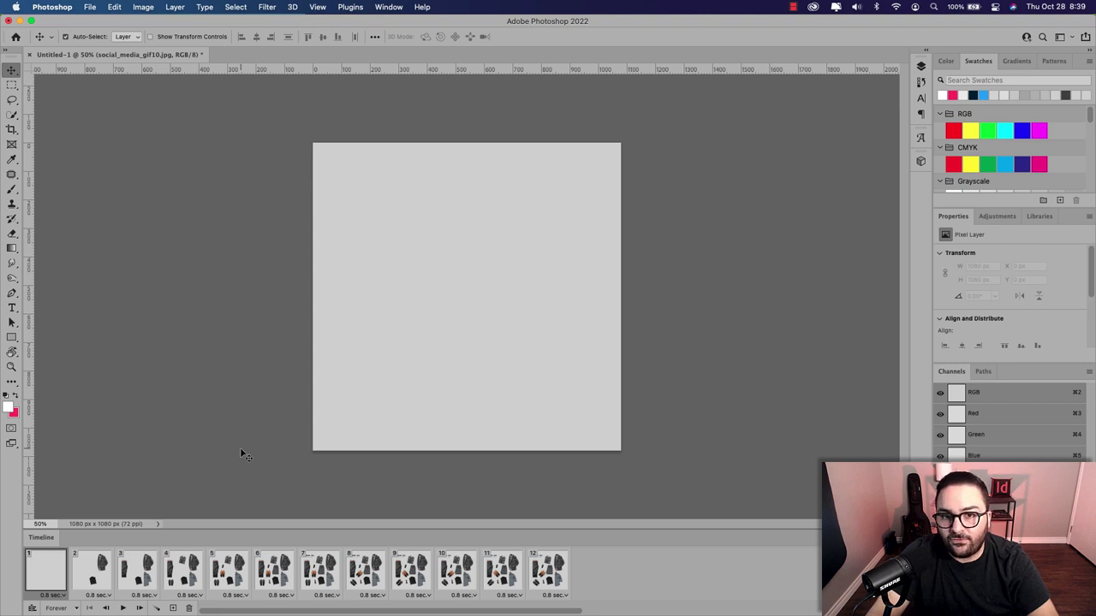
- Start a Save for Web (Legacy) export of the animation with the GIF 128 Dithered preset and GIF format
click(90, 8)
mouse_move(137, 160)
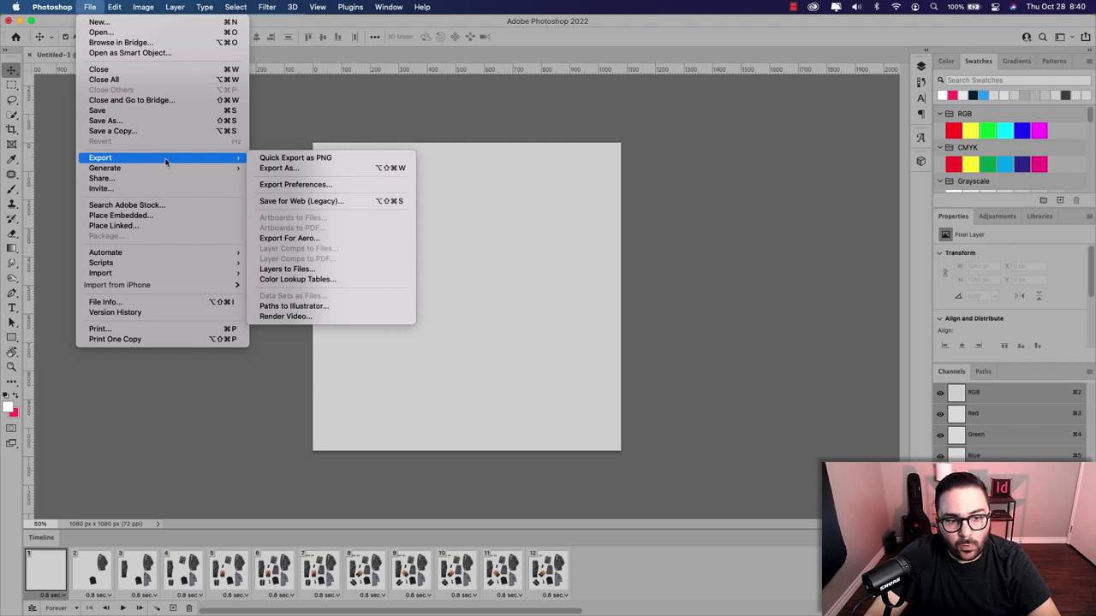
click(346, 200)
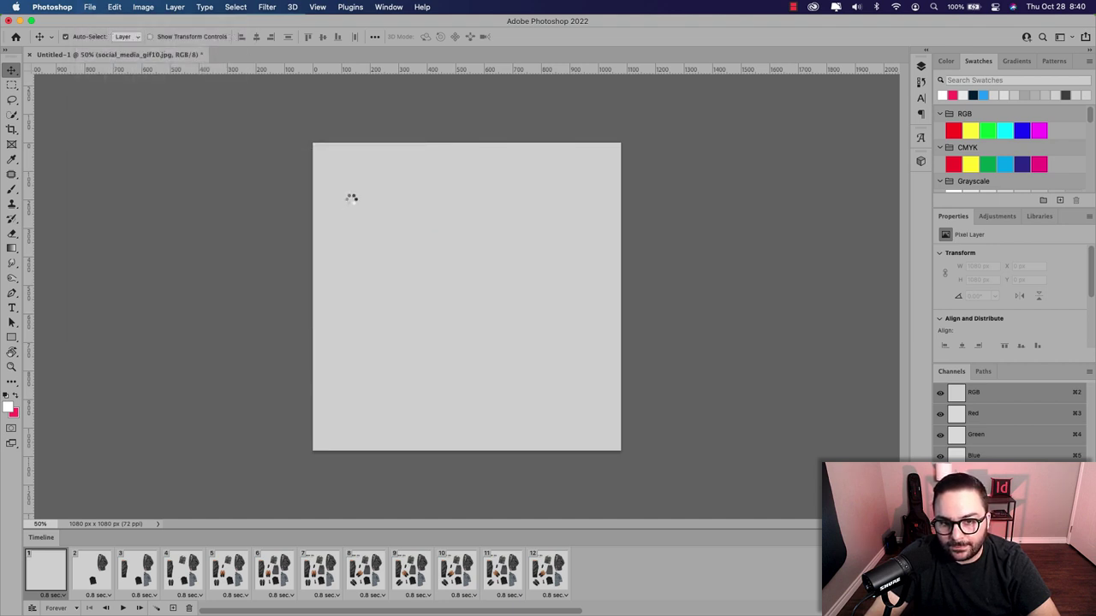
mouse_move(480, 79)
mouse_down()
mouse_move(420, 82)
mouse_move(480, 79)
mouse_up()
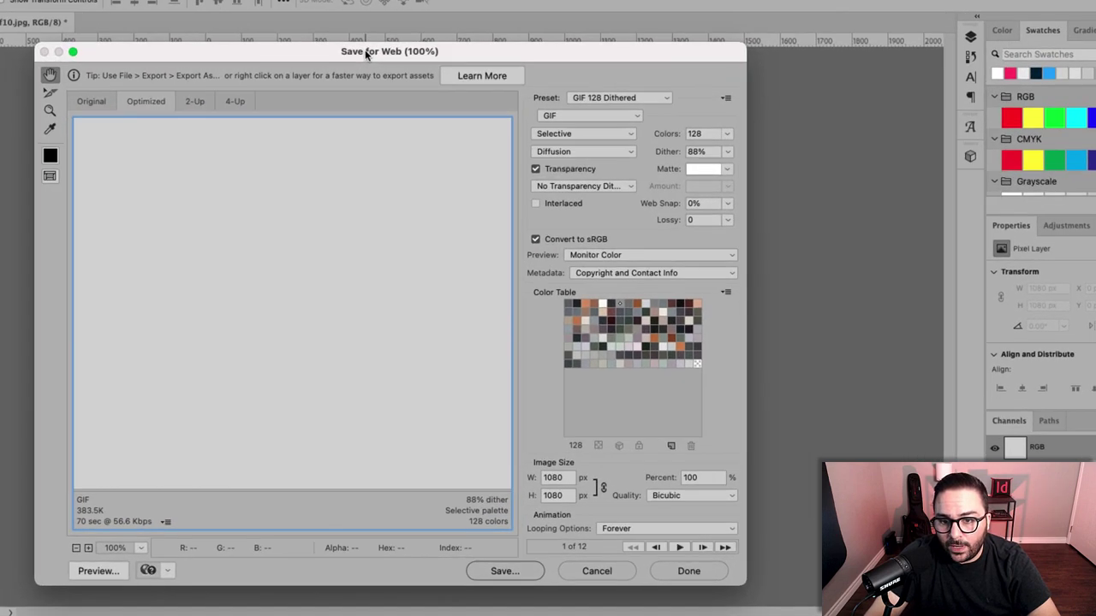
click(635, 111)
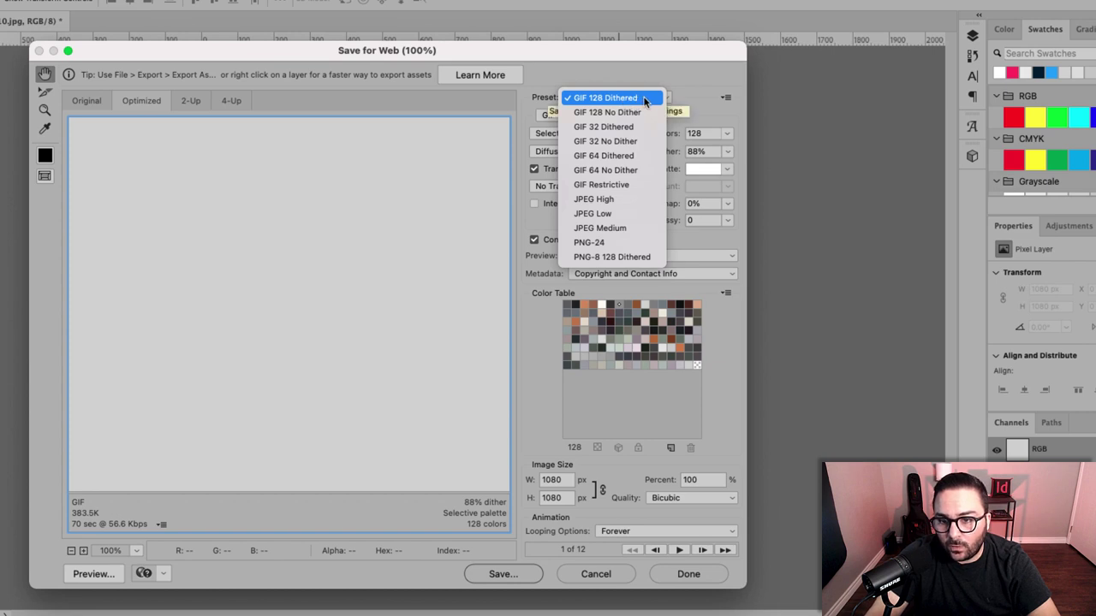
click(644, 100)
click(574, 118)
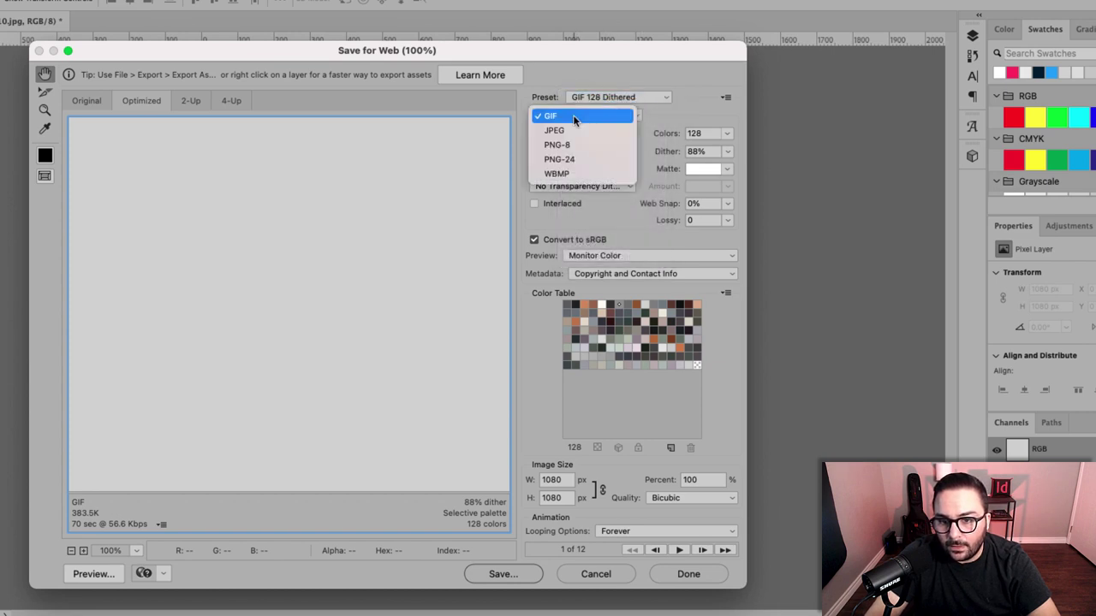
click(573, 115)
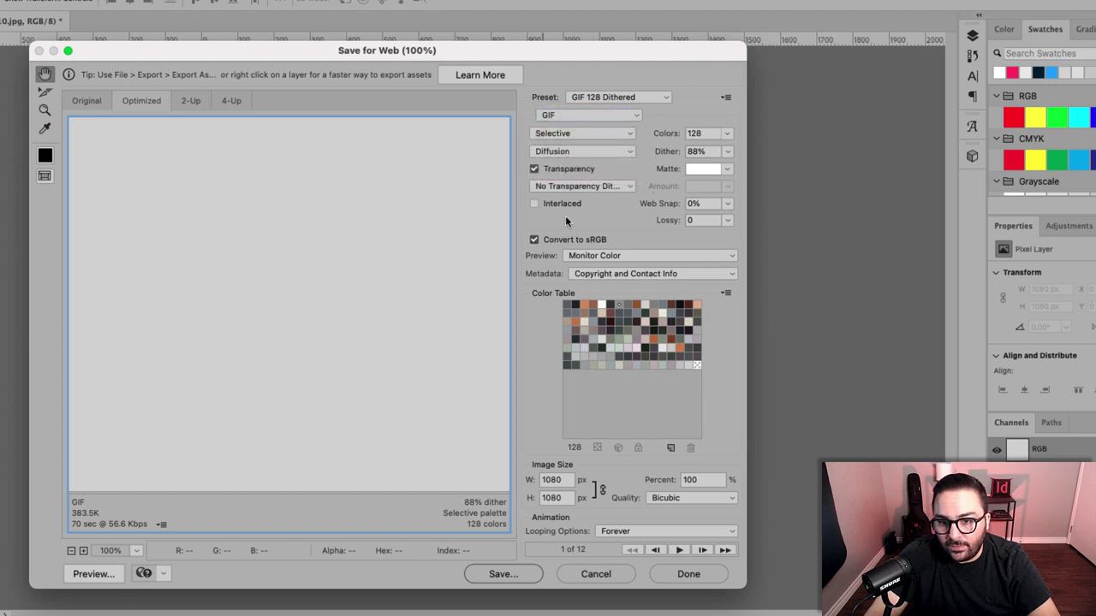
- Keep the export width at 1080 px and choose Forever as the animation's looping option
click(562, 481)
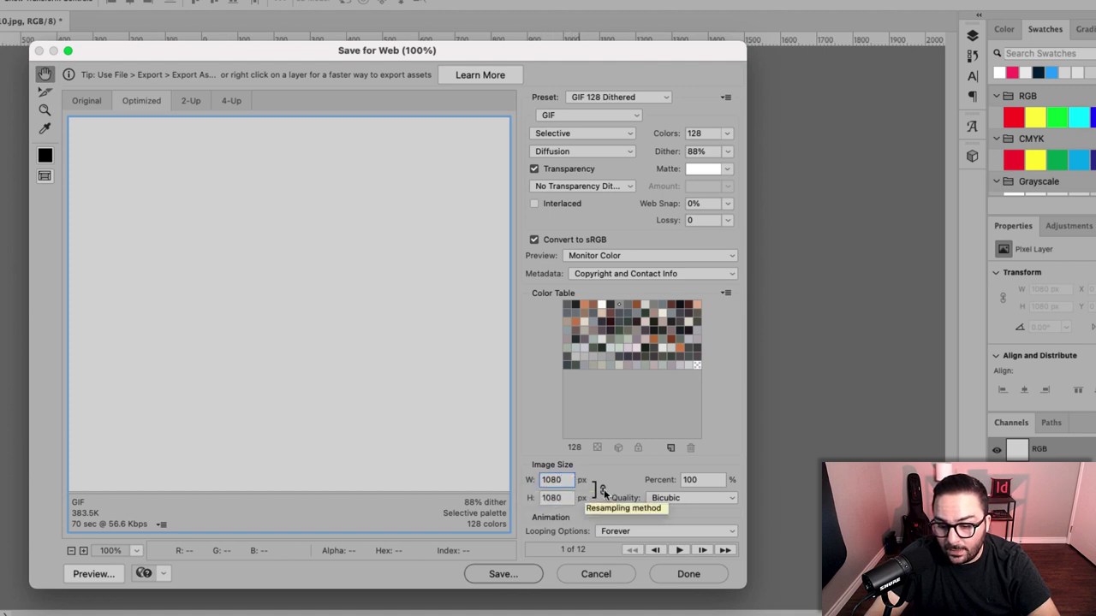
click(666, 531)
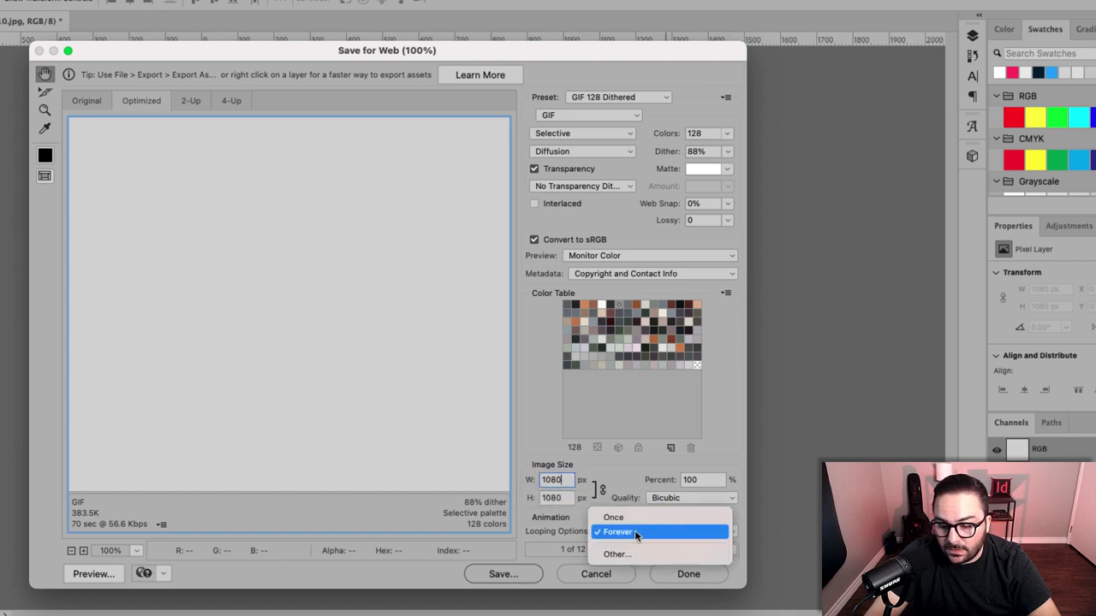
click(637, 532)
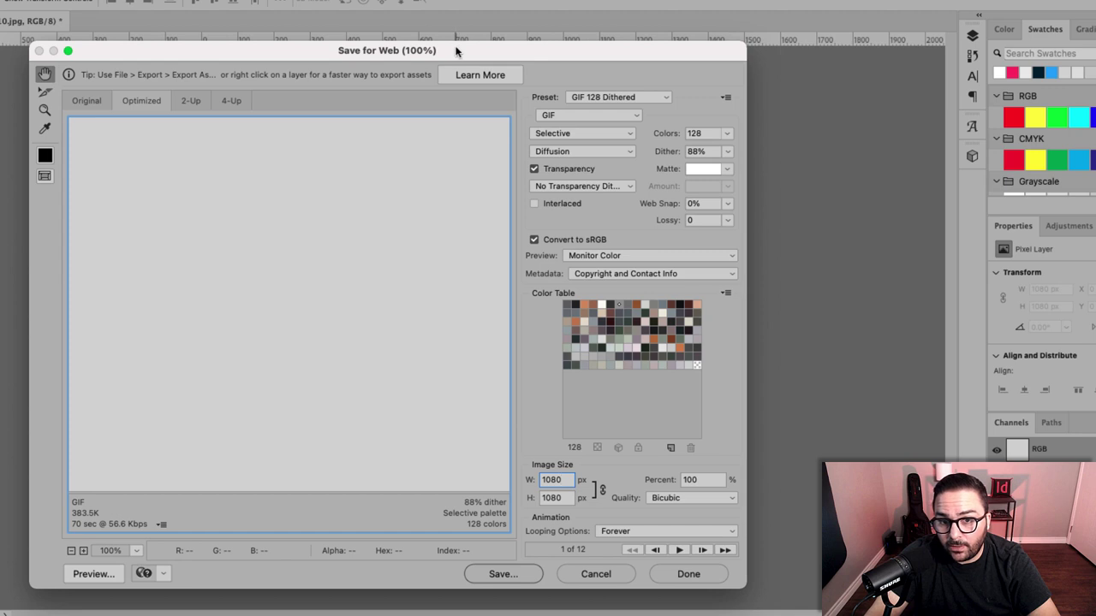
drag(455, 50, 410, 42)
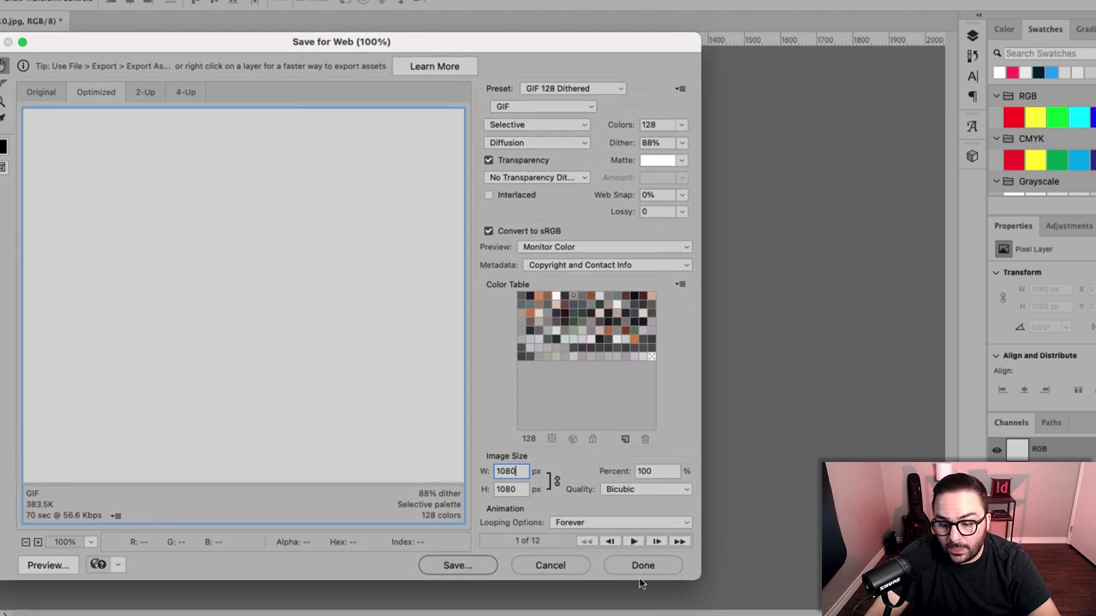
- Save the optimized GIF in the JPGs_2 folder under the name Final JPG_LinkedIn.gif
click(468, 566)
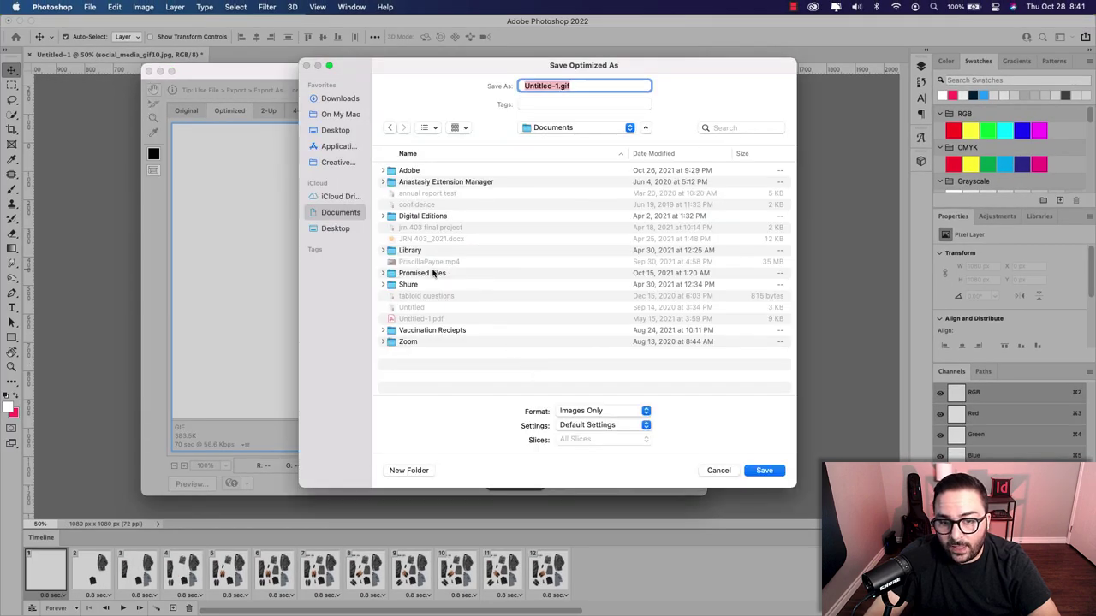
click(553, 128)
click(553, 174)
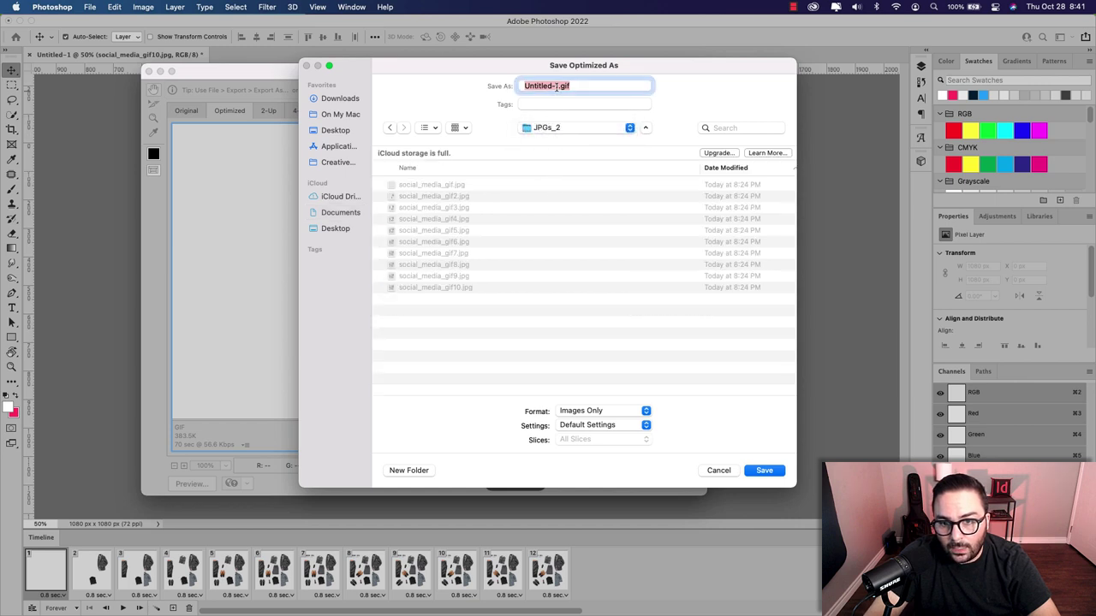
drag(558, 86, 505, 86)
text(Final)
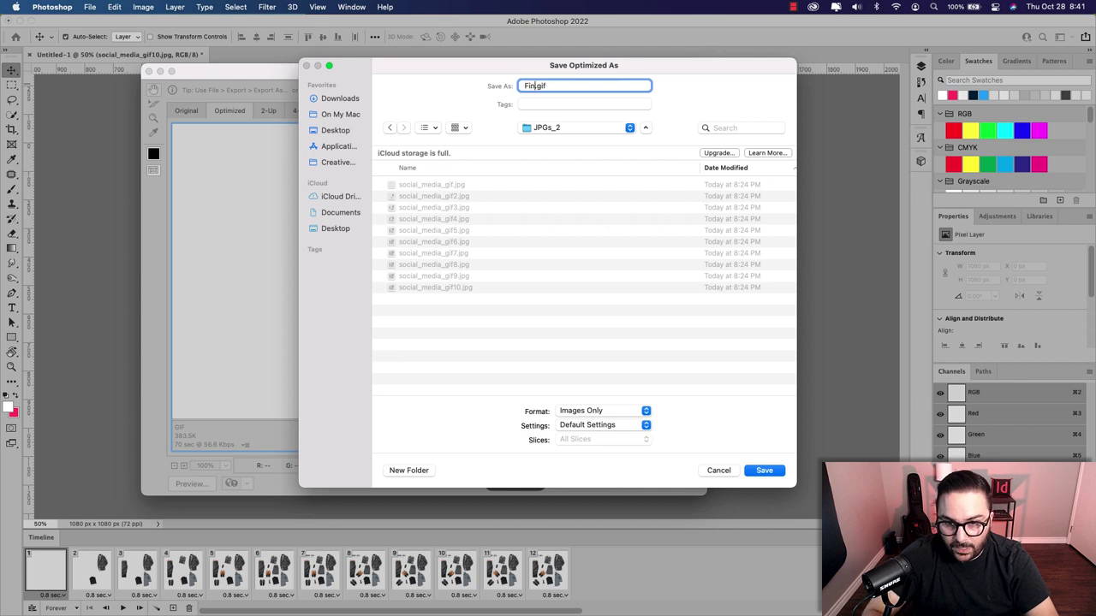
text( JPG)
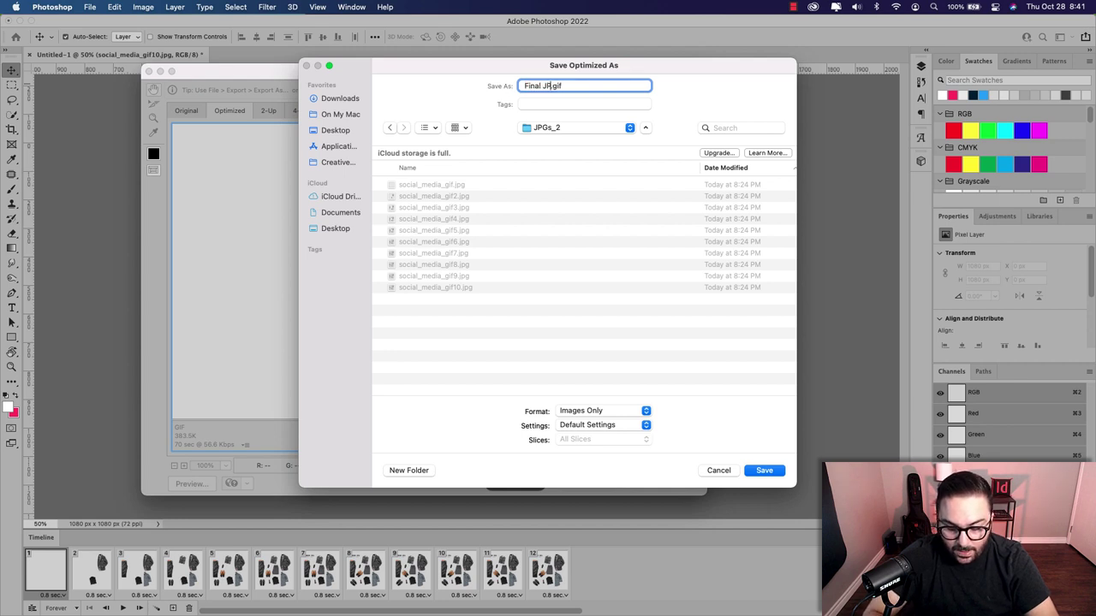
text(_)
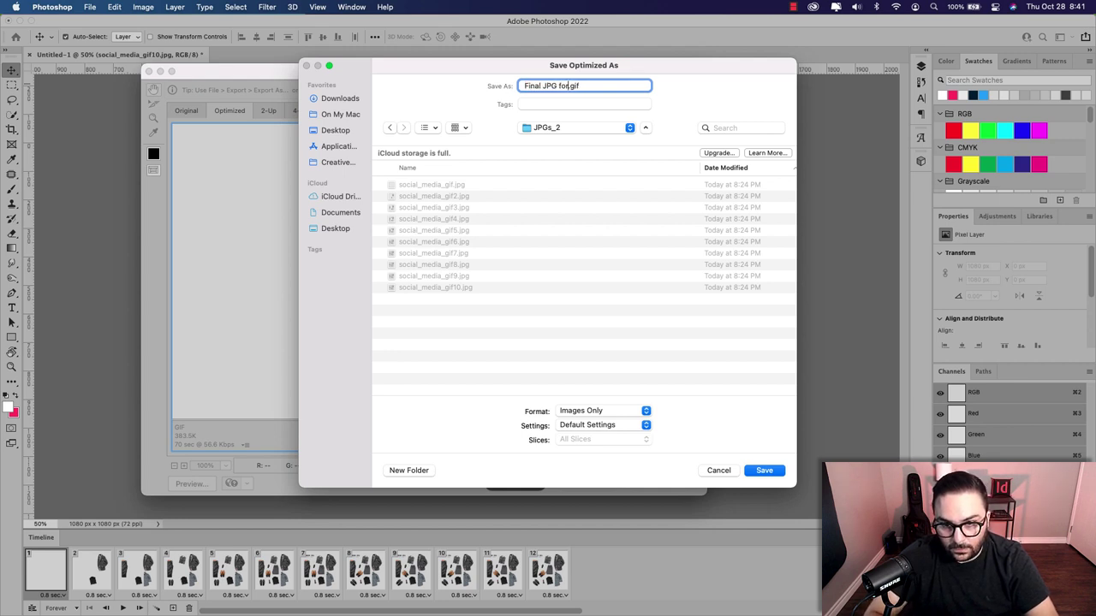
text(Lin)
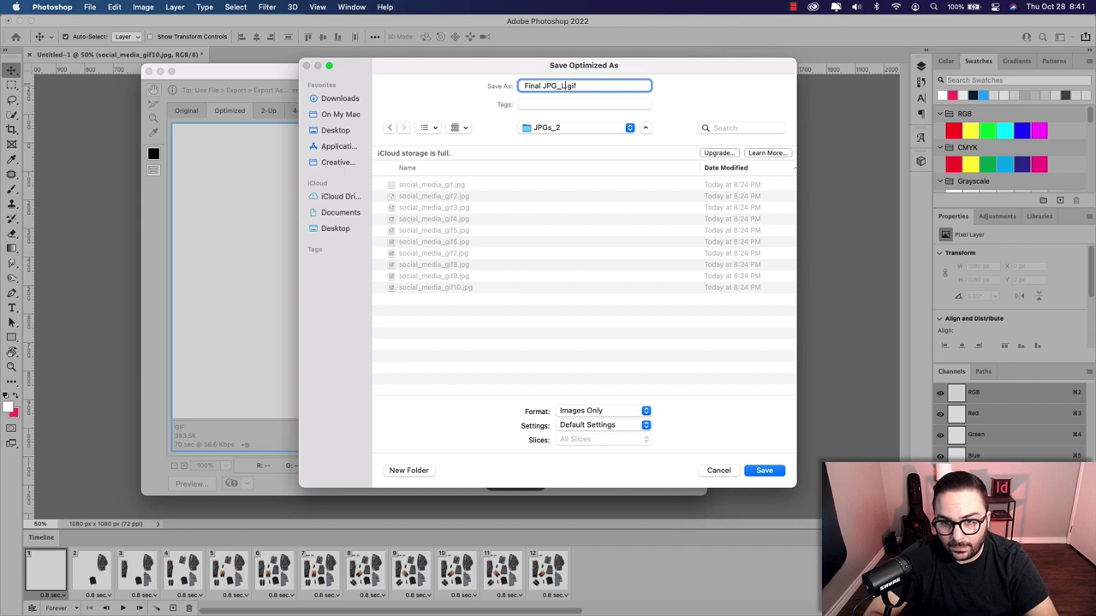
text(kedIn)
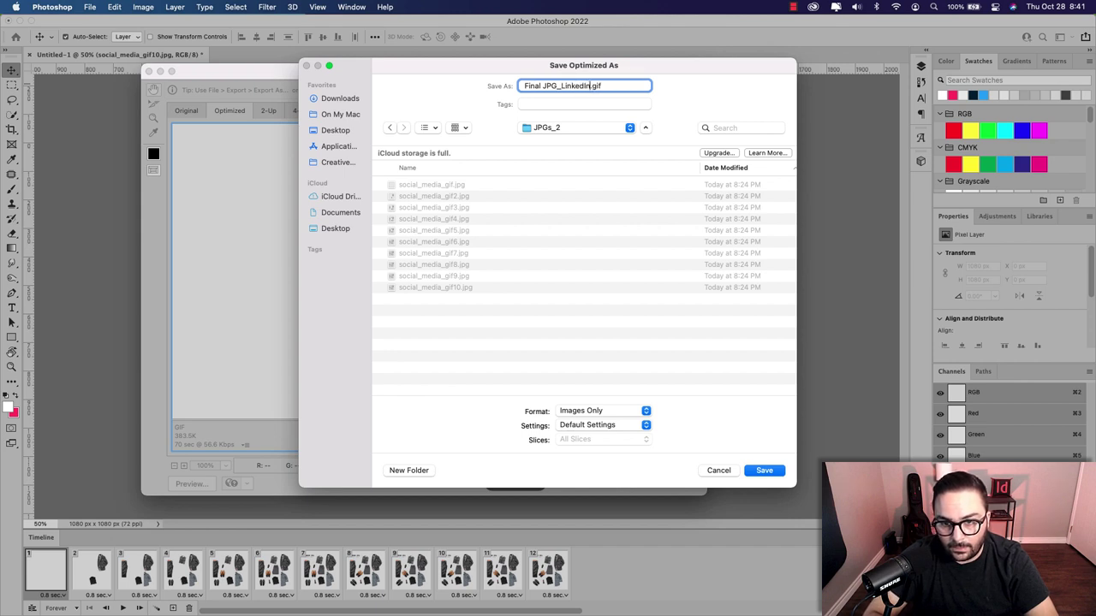
click(753, 470)
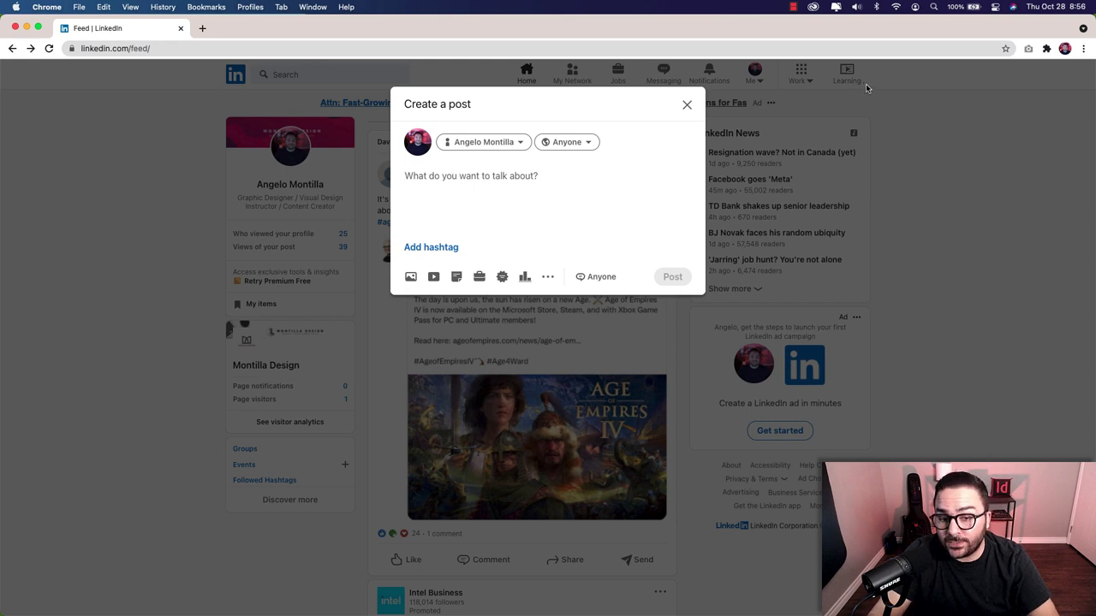
- Attach Final-JPG_LinkedIn.gif from the JPGs_2 folder to the new LinkedIn post
click(410, 278)
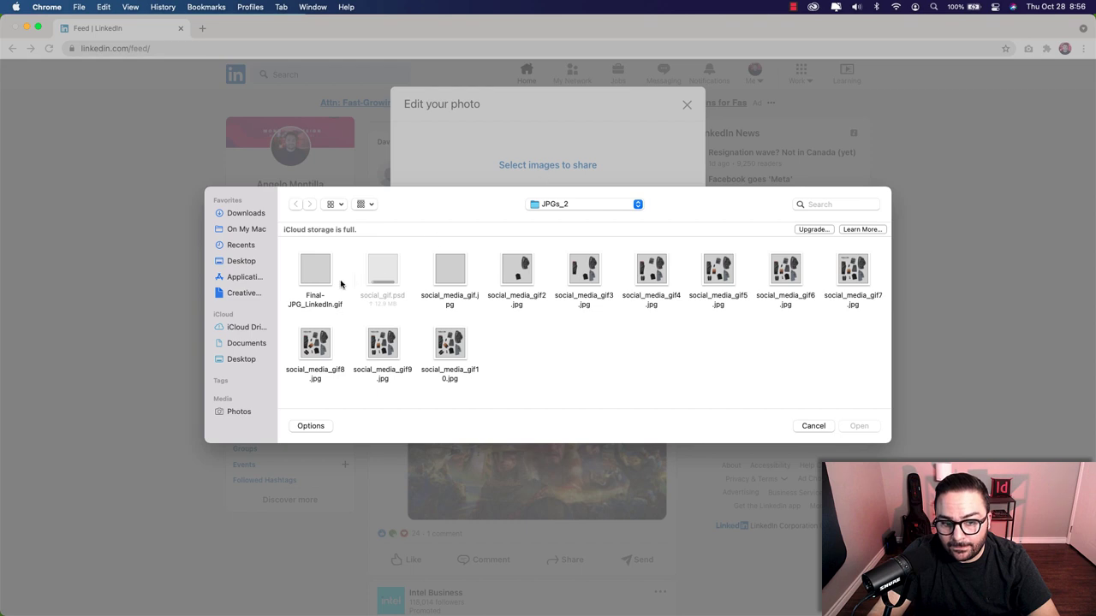
click(323, 285)
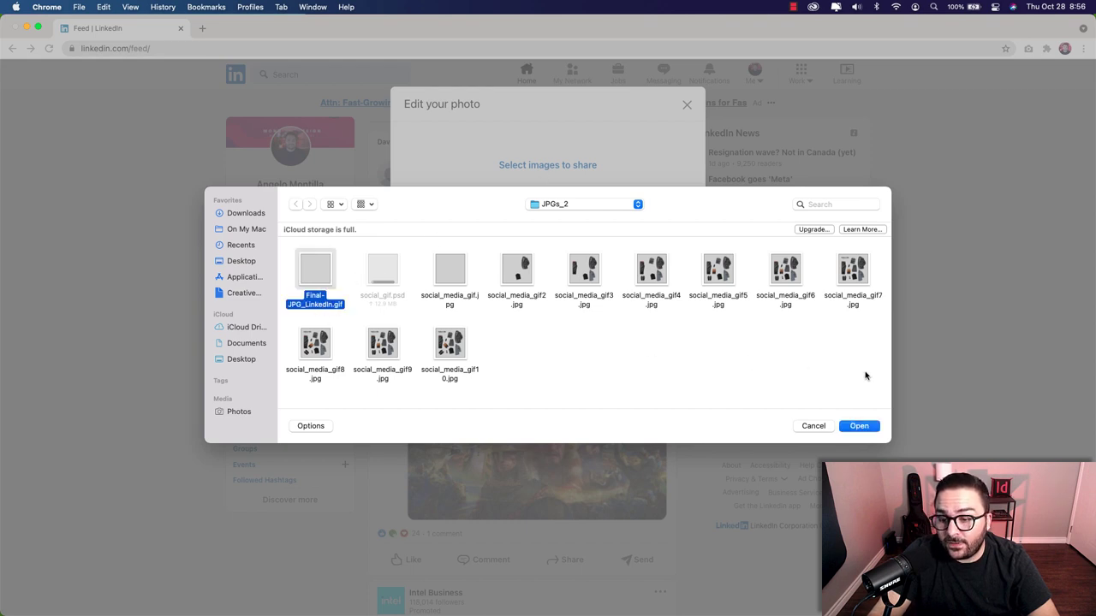
click(859, 426)
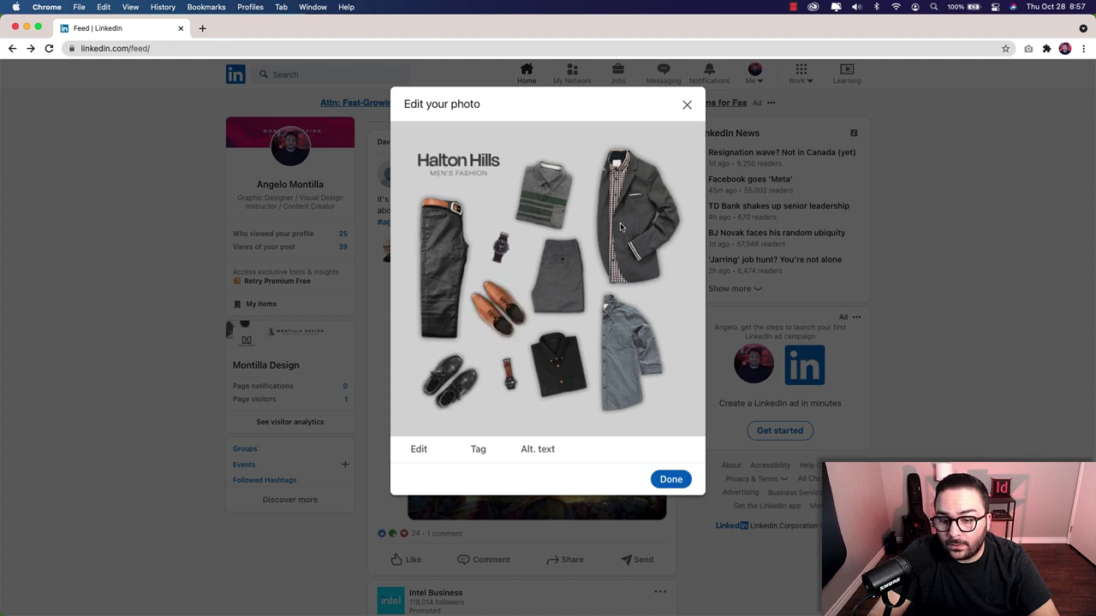
click(672, 481)
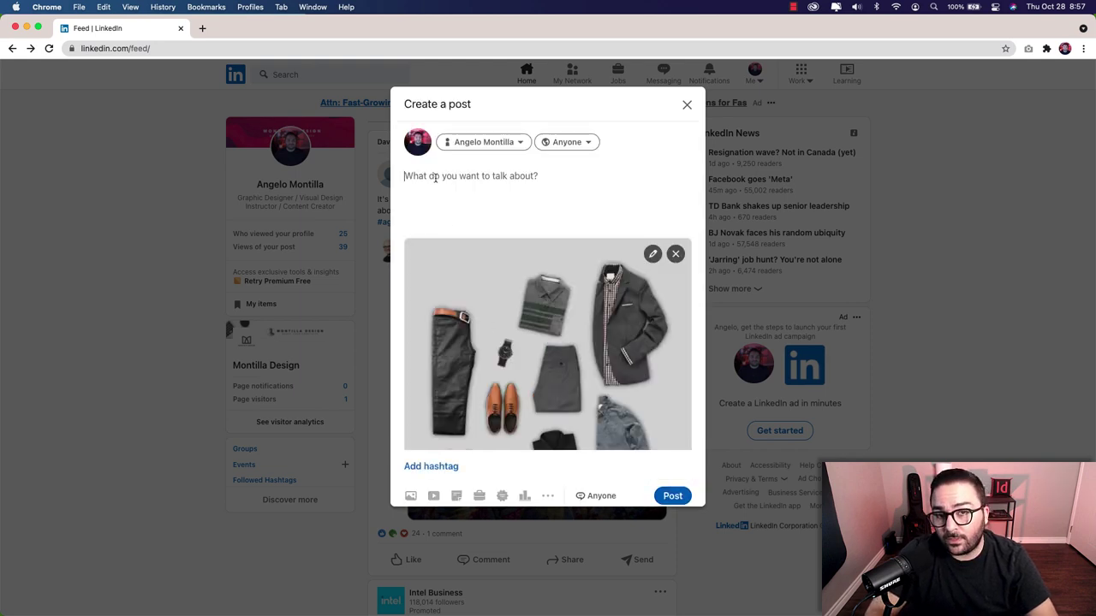
- Publish the post with the caption "Follow along in my latest tutorial and learn how to create an animated GIF using a combination of InDesign and Photoshop!"
text(Foloo)
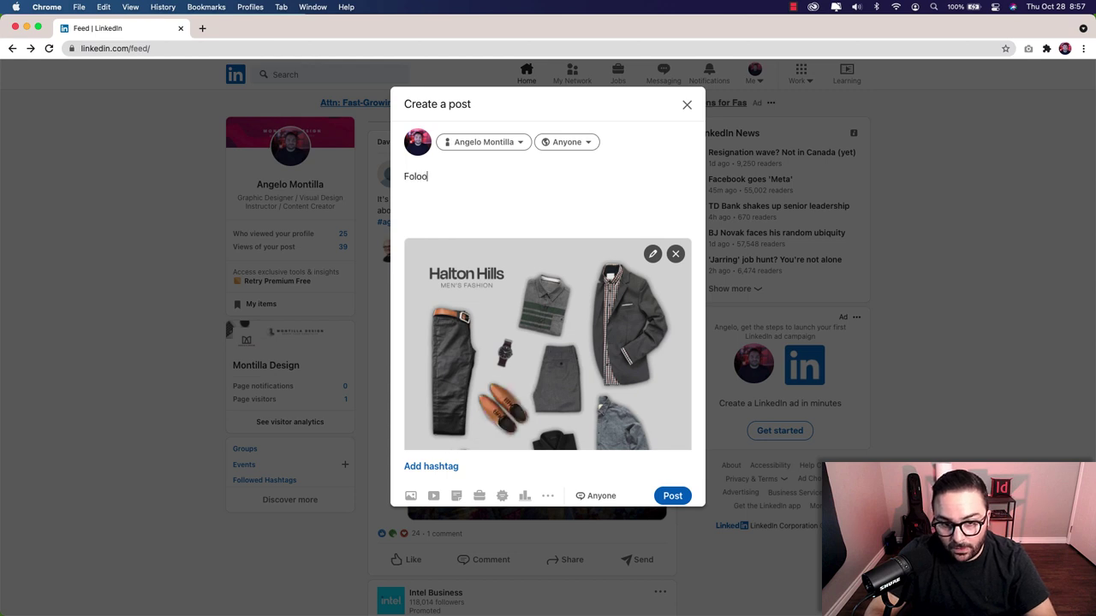
key(BackSpace)
key(BackSpace)
text(low along in )
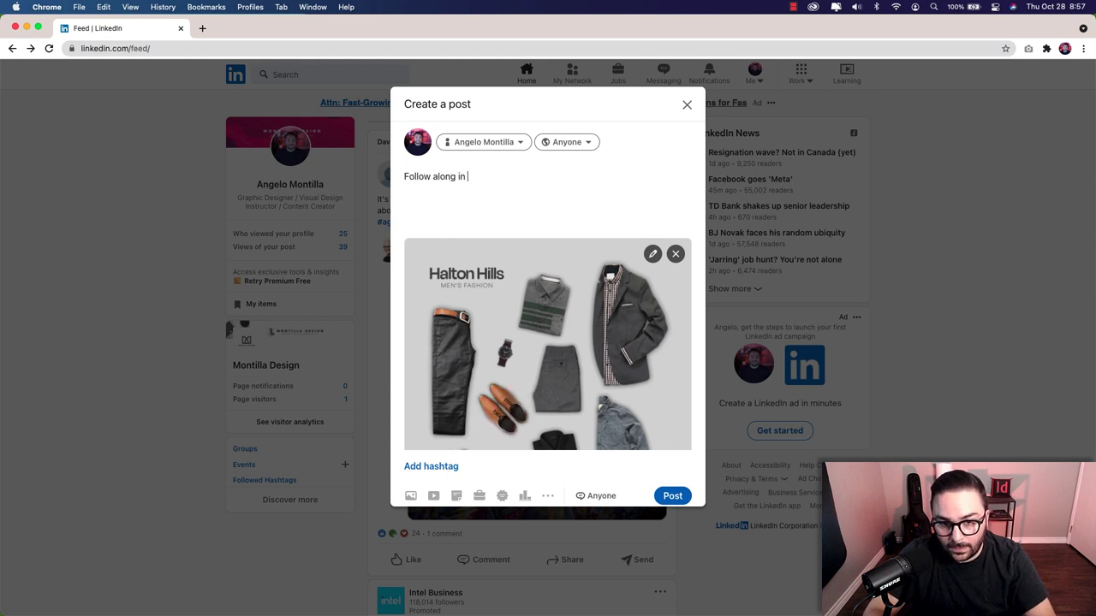
text(my latest)
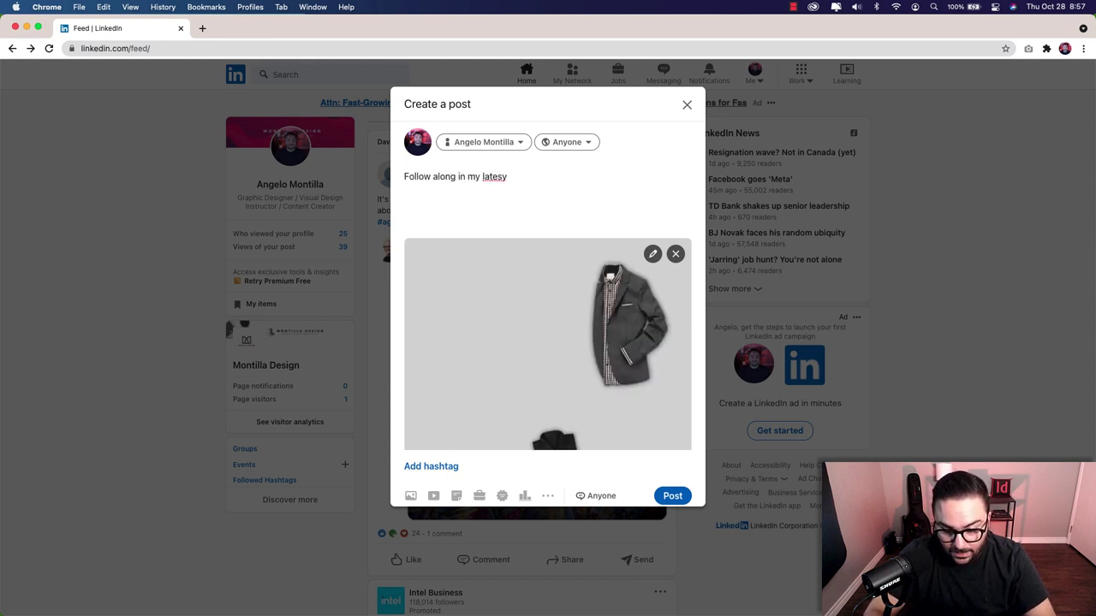
text( t)
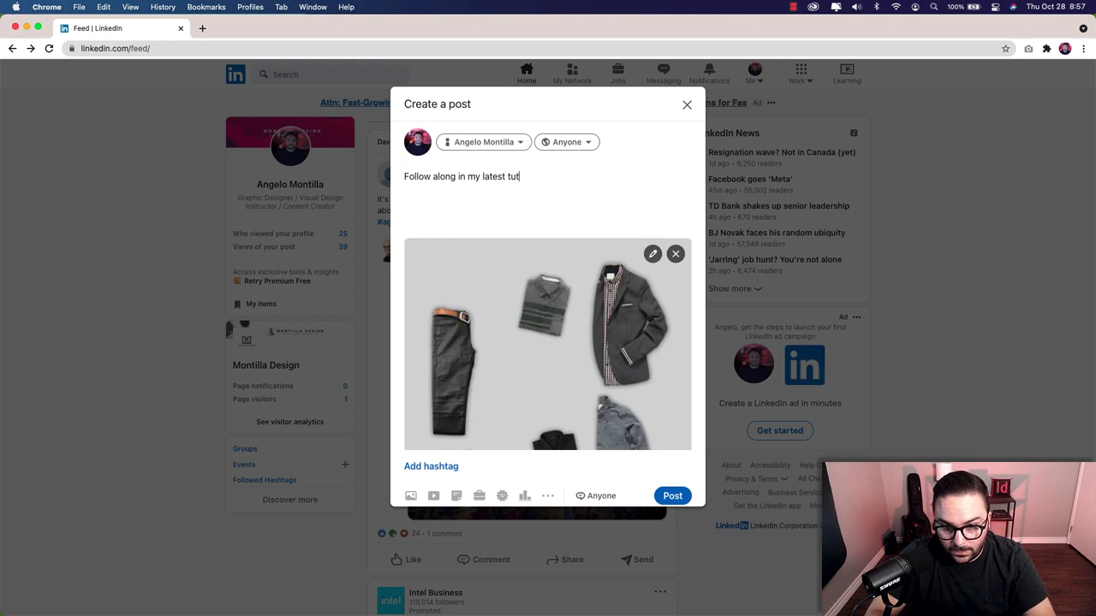
text(uroorial and learn h)
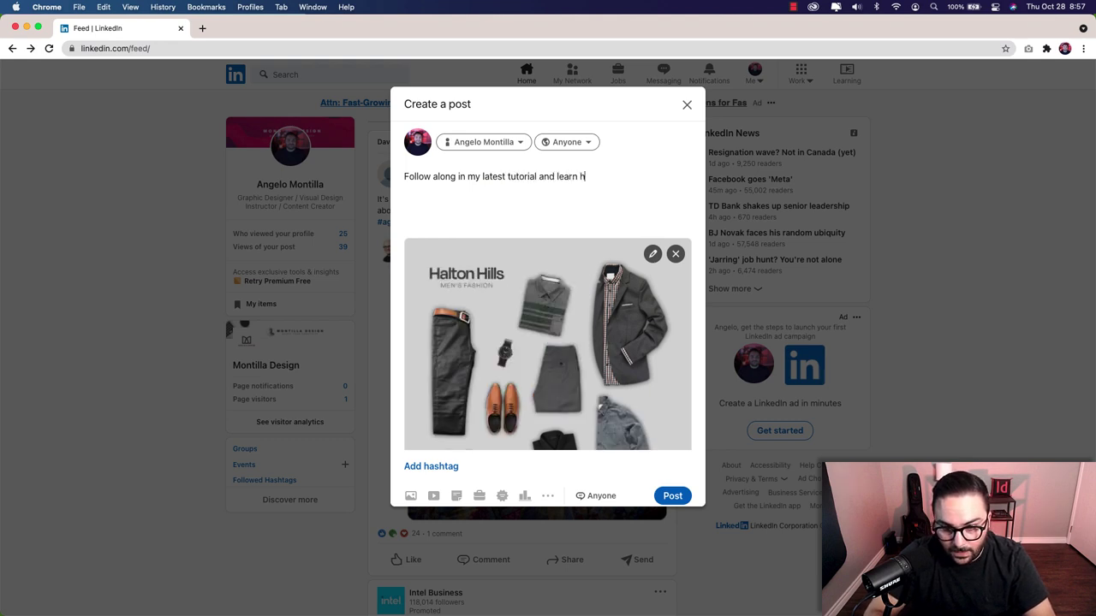
text(ow to create an)
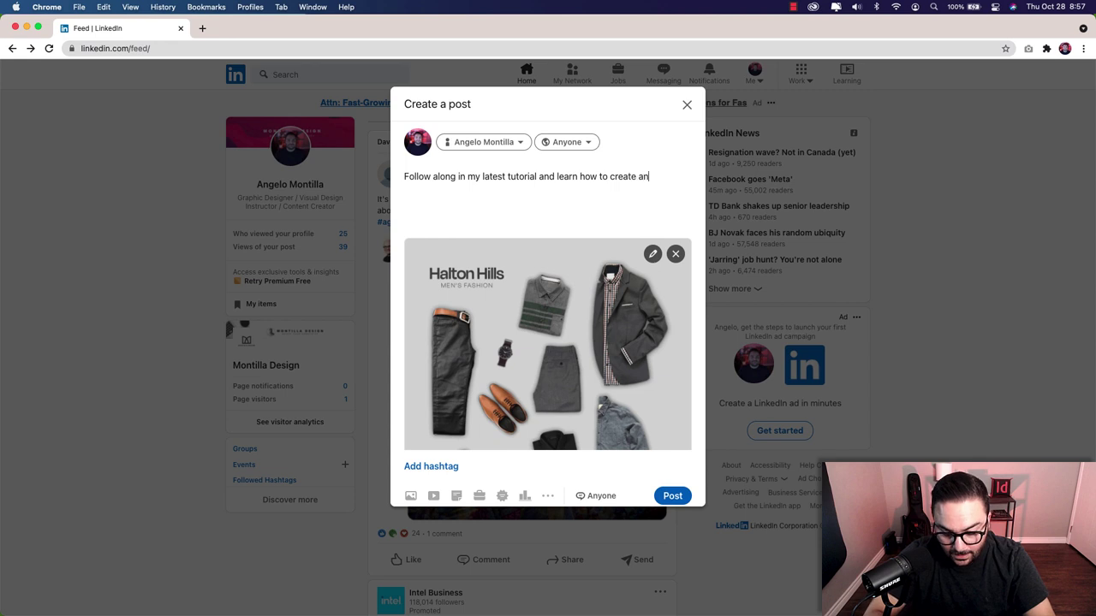
text( animated GIF)
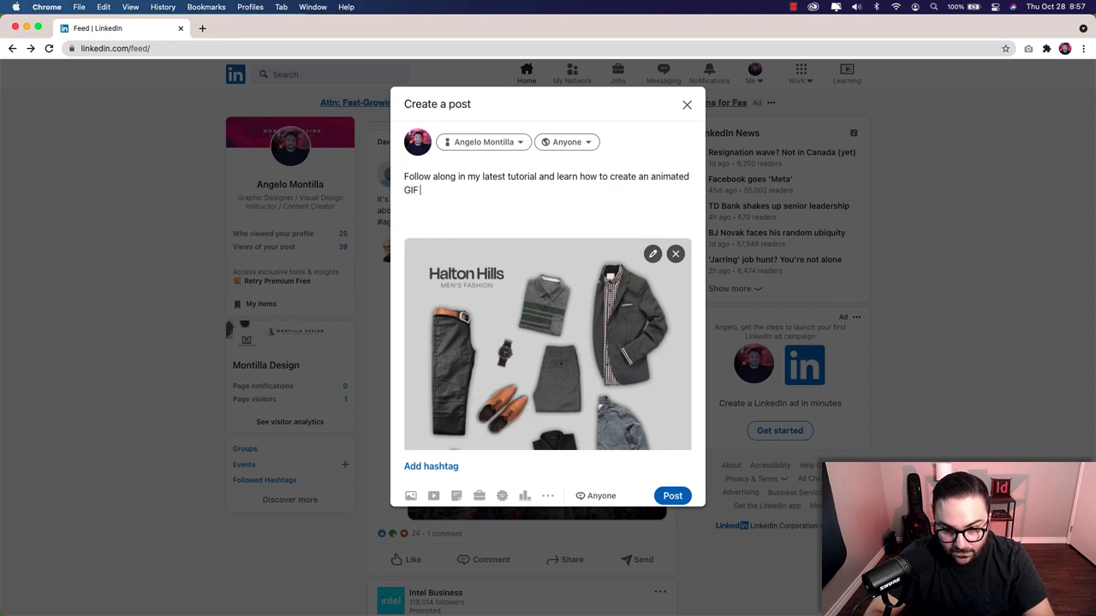
text( using a comninc)
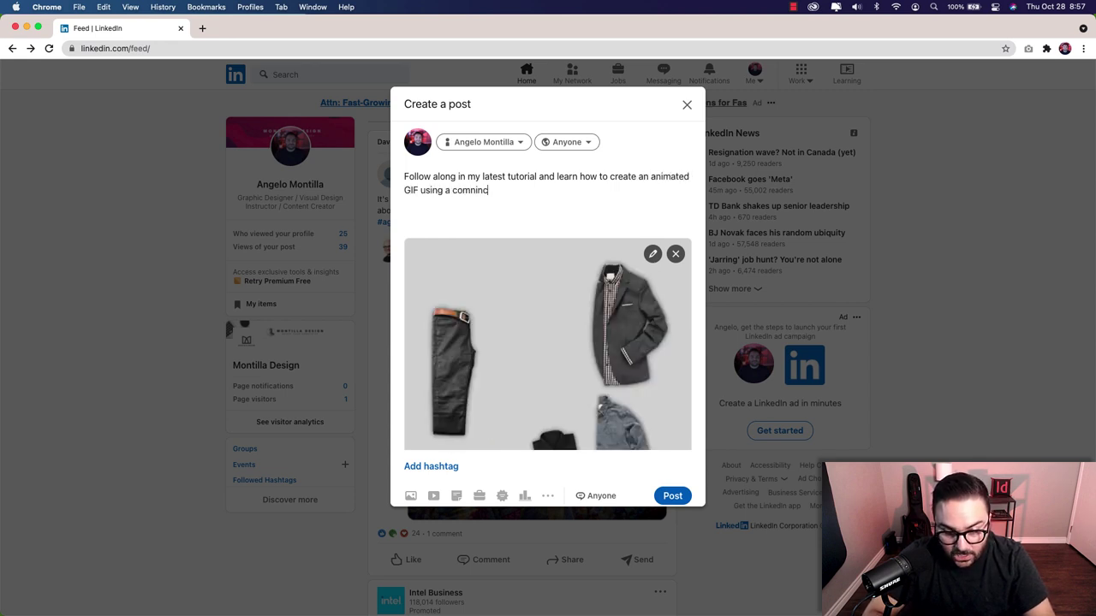
key(BackSpace)
text(ati)
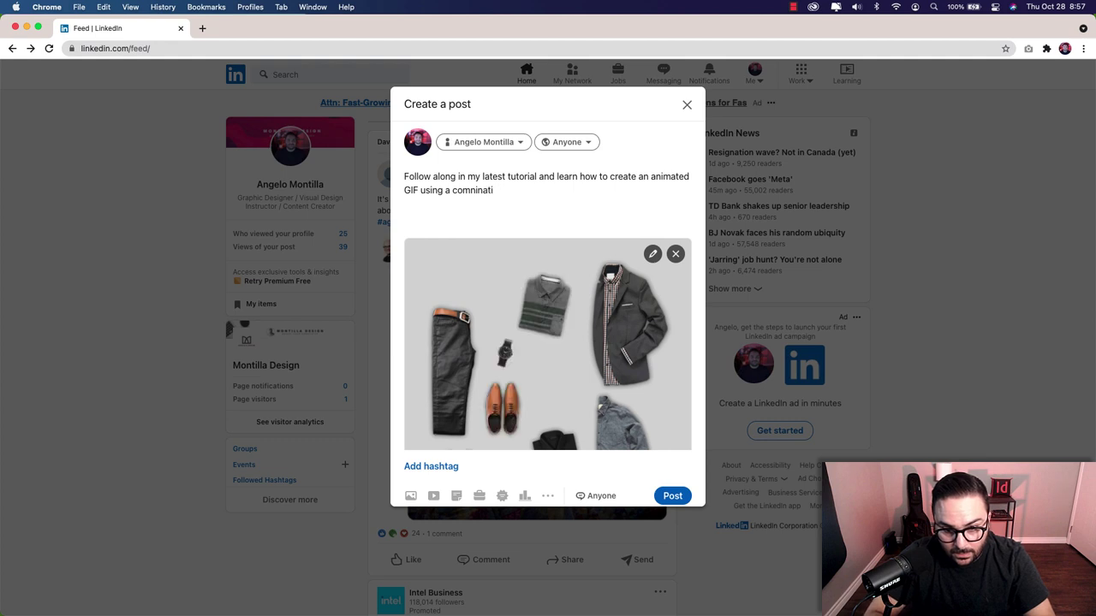
key(BackSpace)
key(BackSpace)
text(binat)
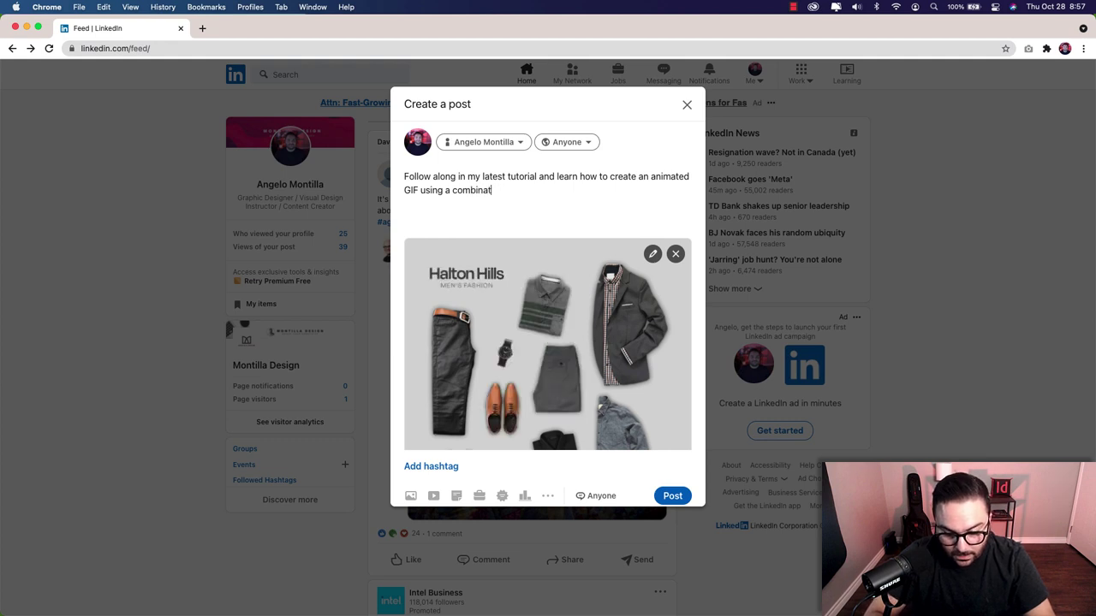
text(ion of InD)
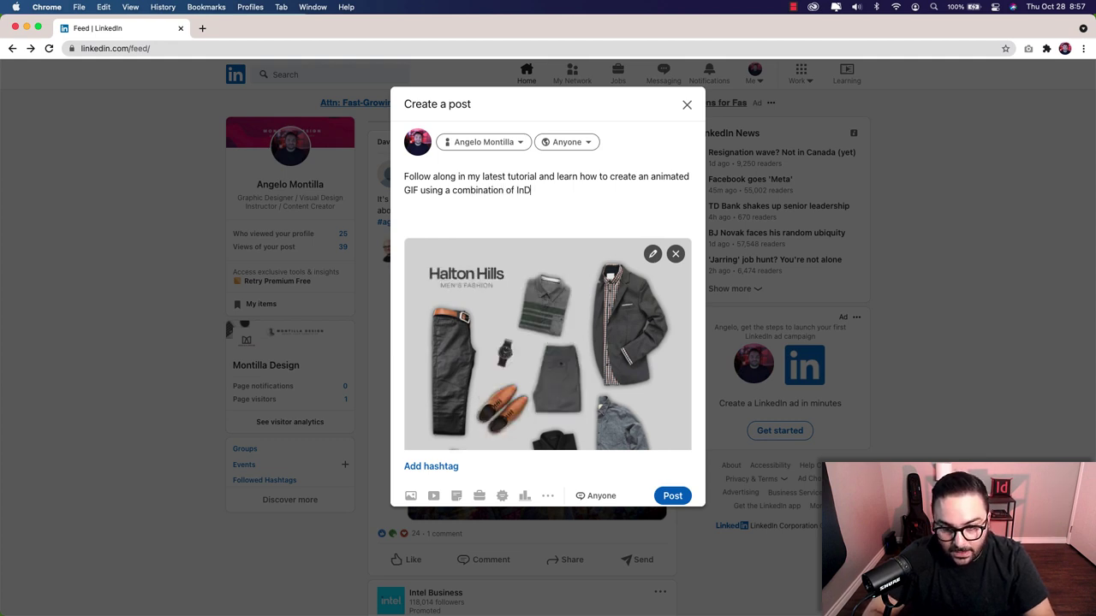
text(esign and Photo)
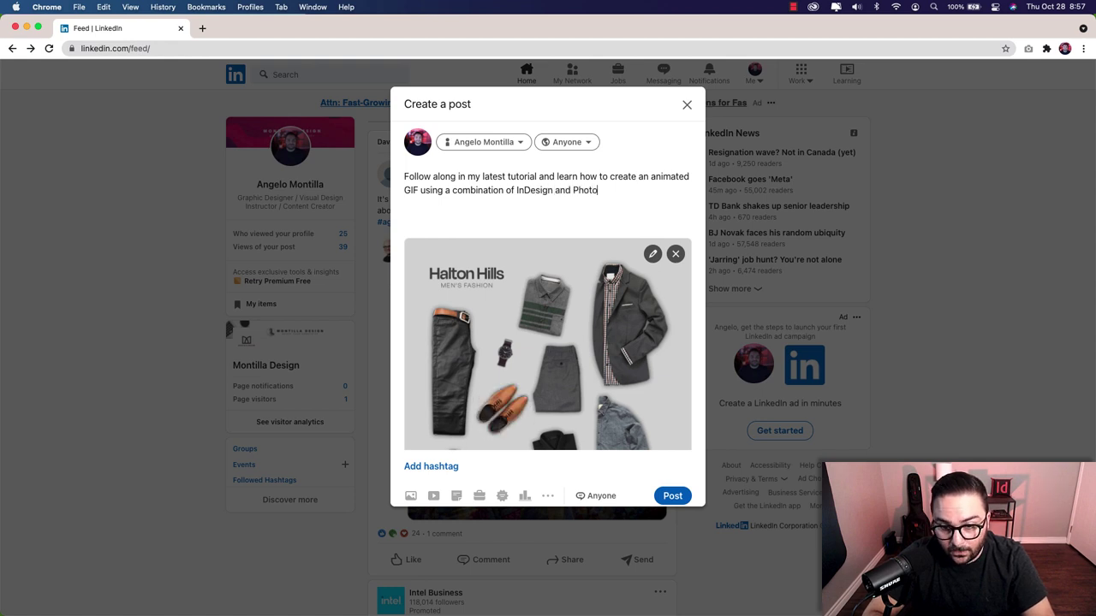
text(shop!)
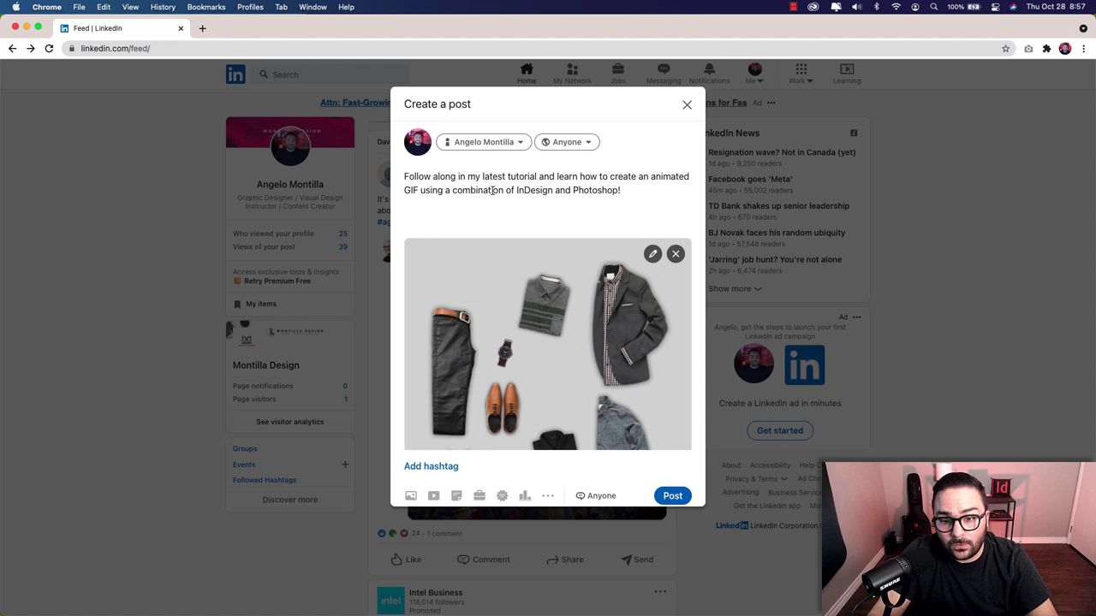
click(672, 496)
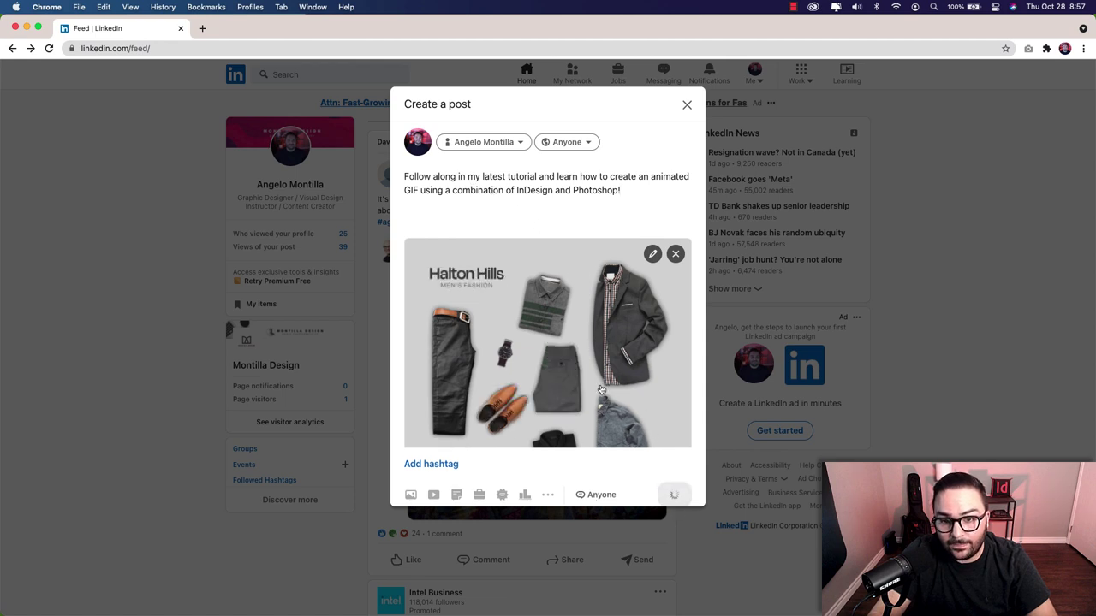